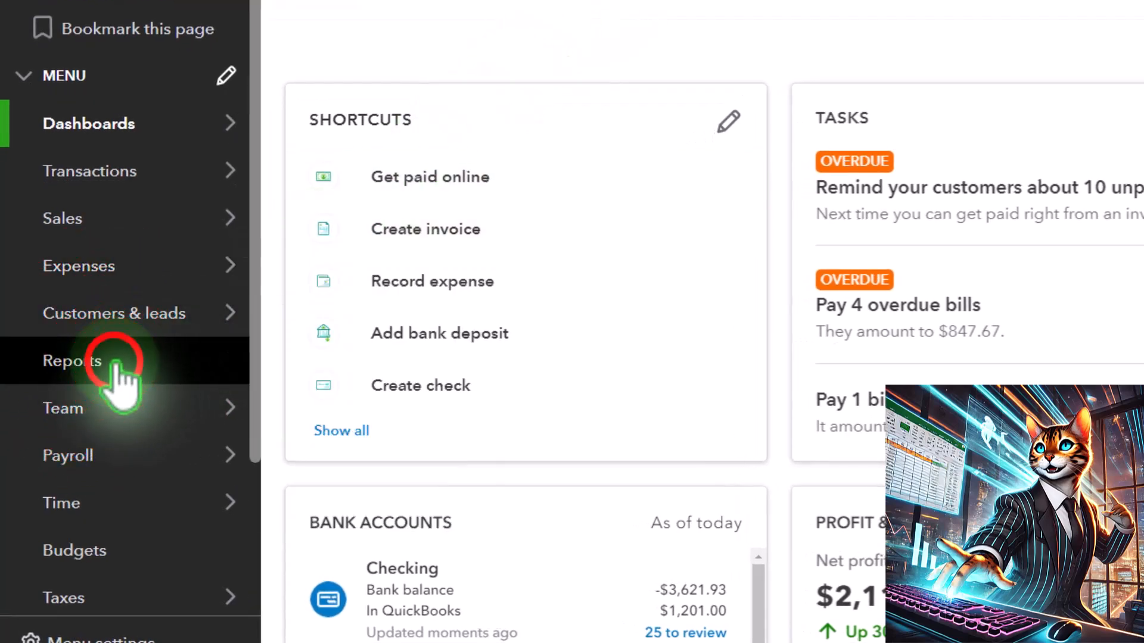
# From the favorite reports, open the Balance Sheet and the Profit and Loss each in its own browser tab.
pyautogui.click(115, 364)
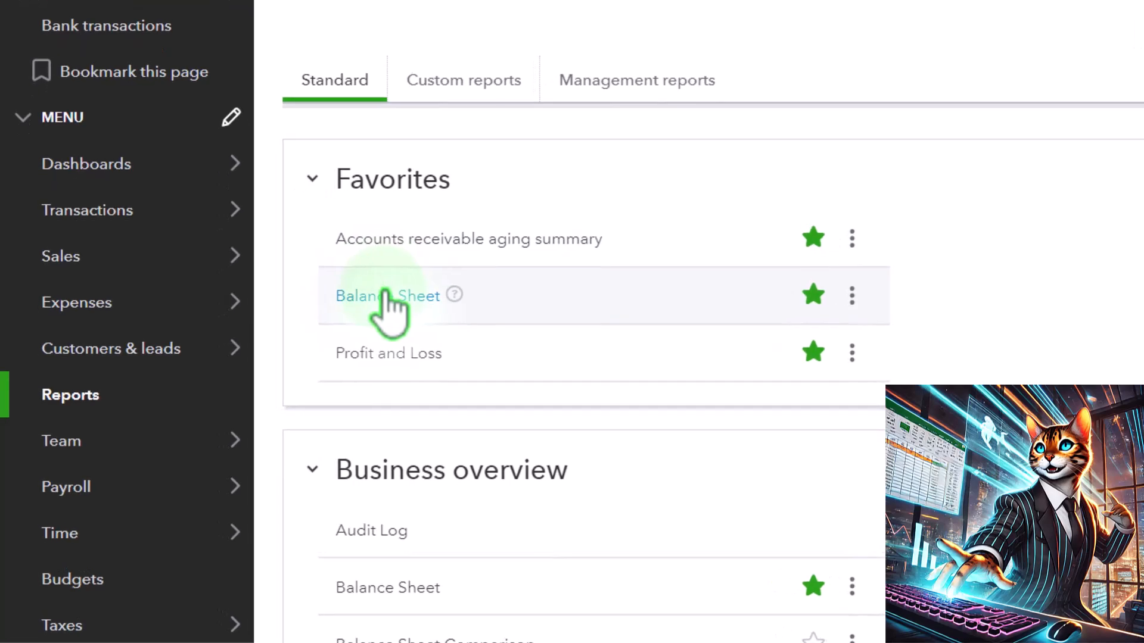
pyautogui.rightClick(385, 295)
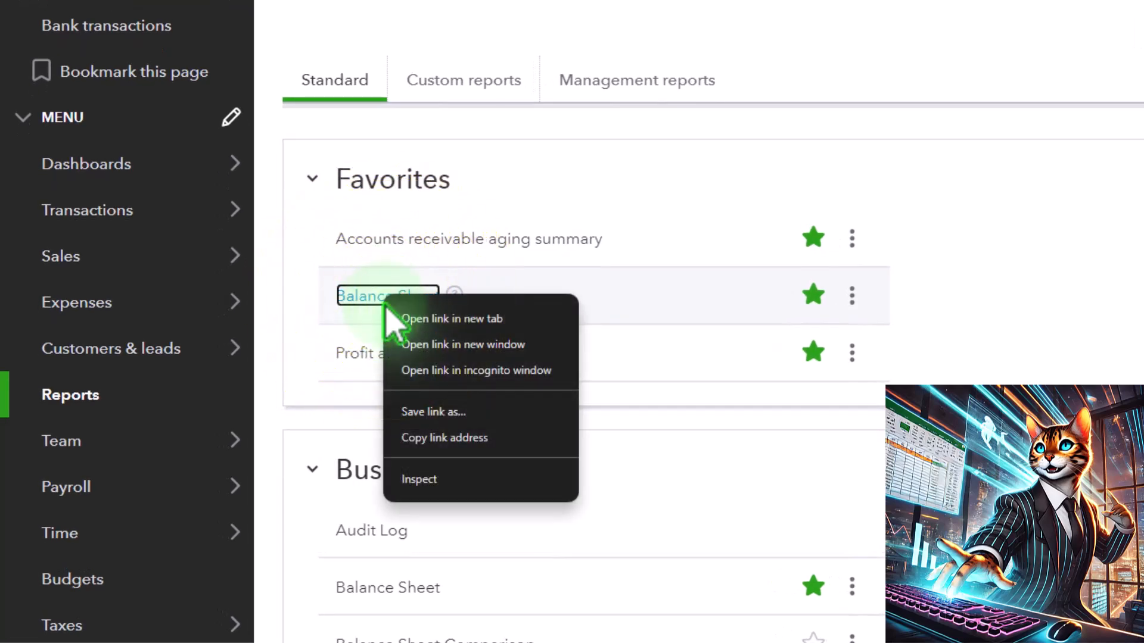
pyautogui.click(526, 320)
pyautogui.rightClick(419, 357)
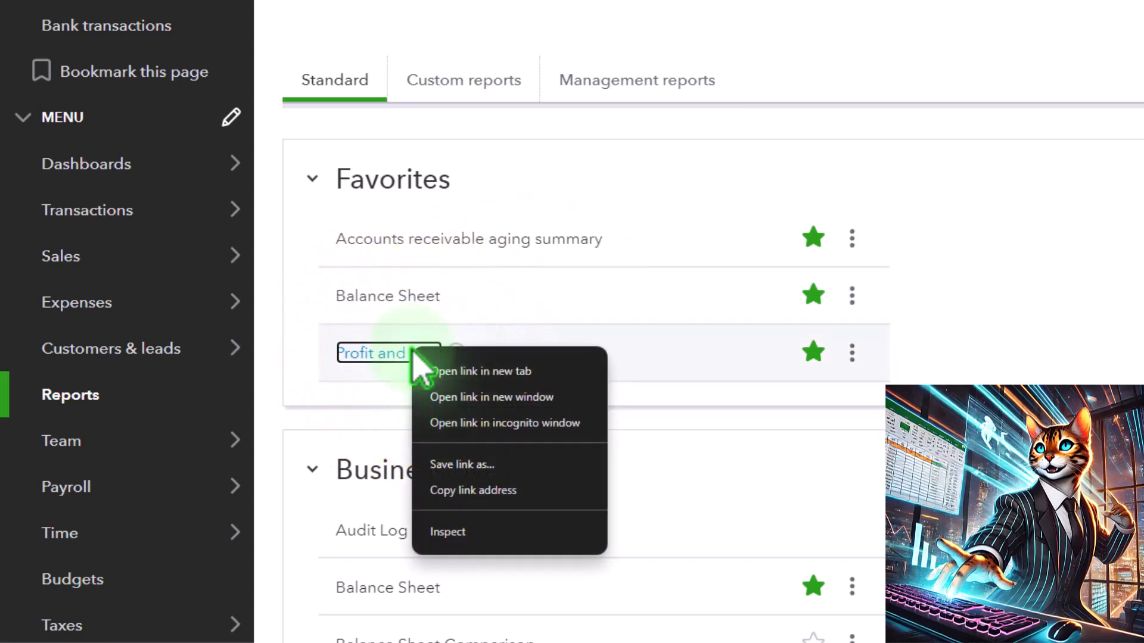
pyautogui.click(527, 372)
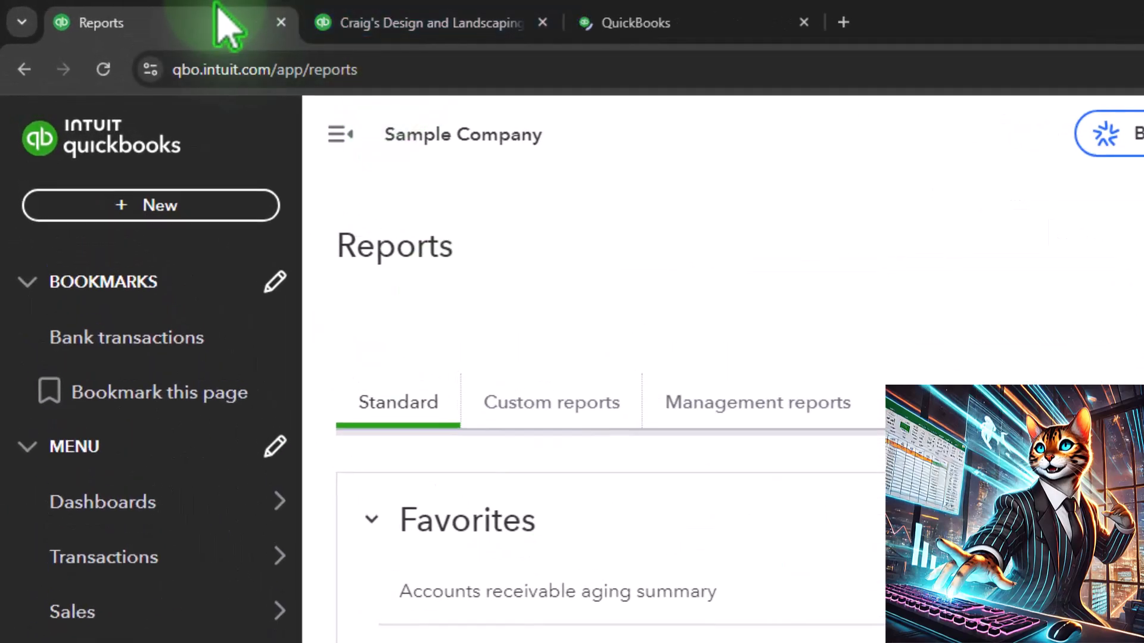
# On the Balance Sheet report, collapse the navigation menu and set the report period from 01/01/2024 to 12/31/2025.
pyautogui.click(429, 23)
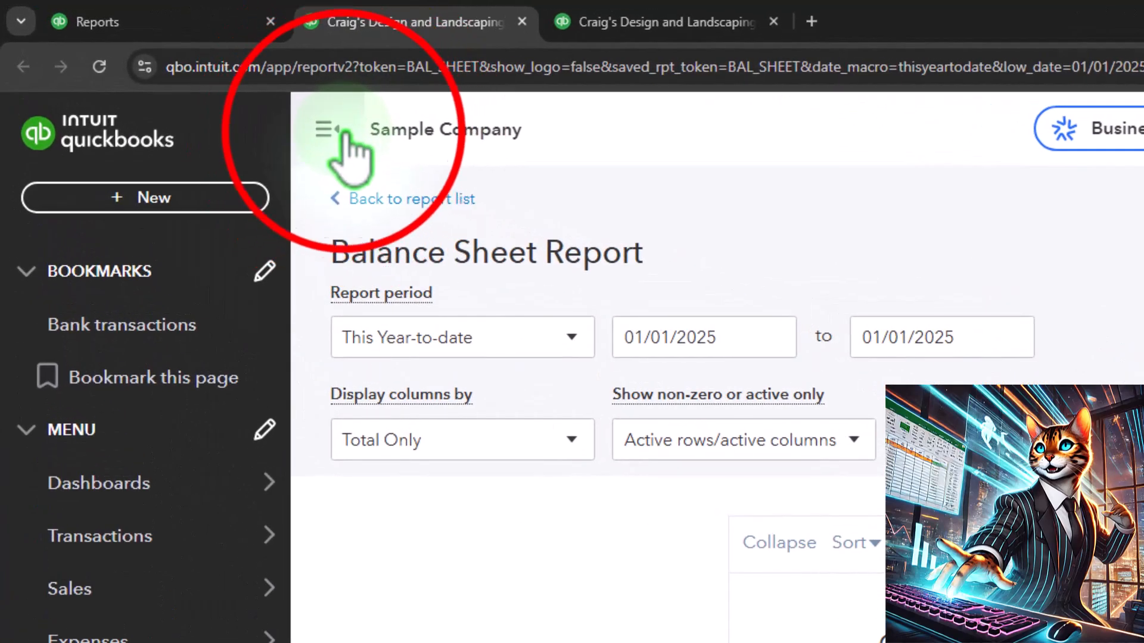
pyautogui.click(295, 116)
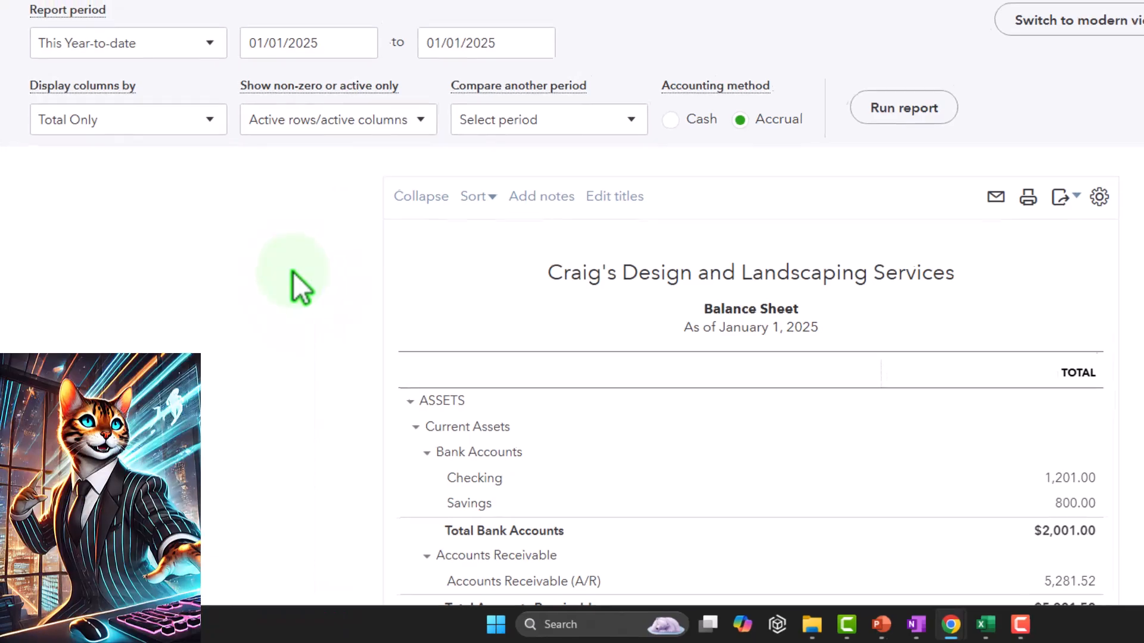
pyautogui.click(418, 120)
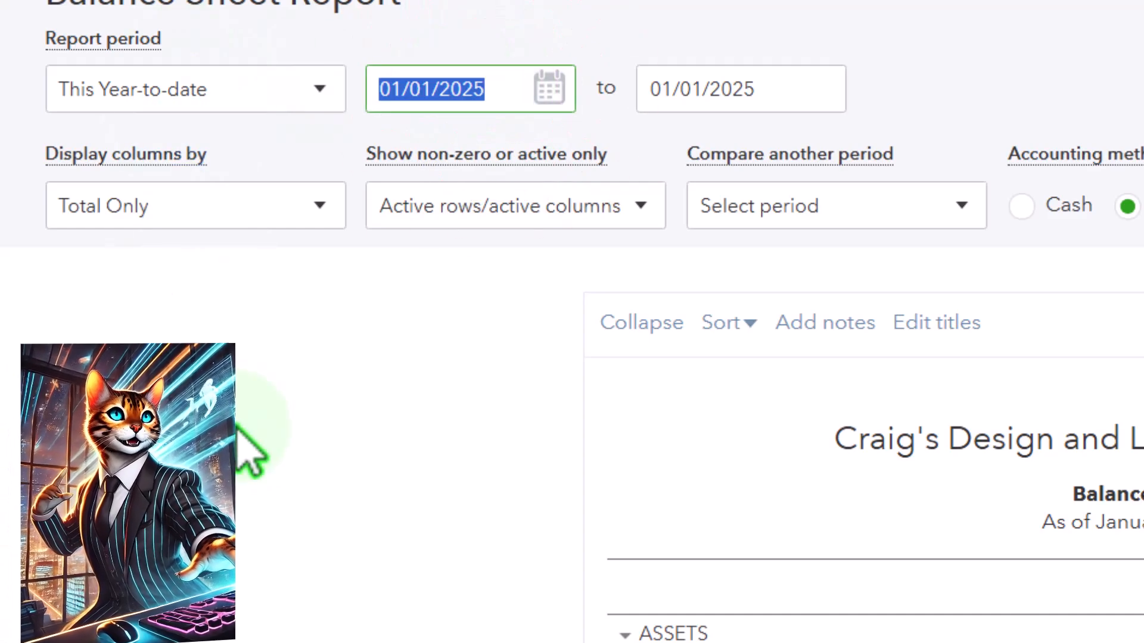
pyautogui.write('01/01/2024')
pyautogui.press('Tab')
pyautogui.write('12312025')
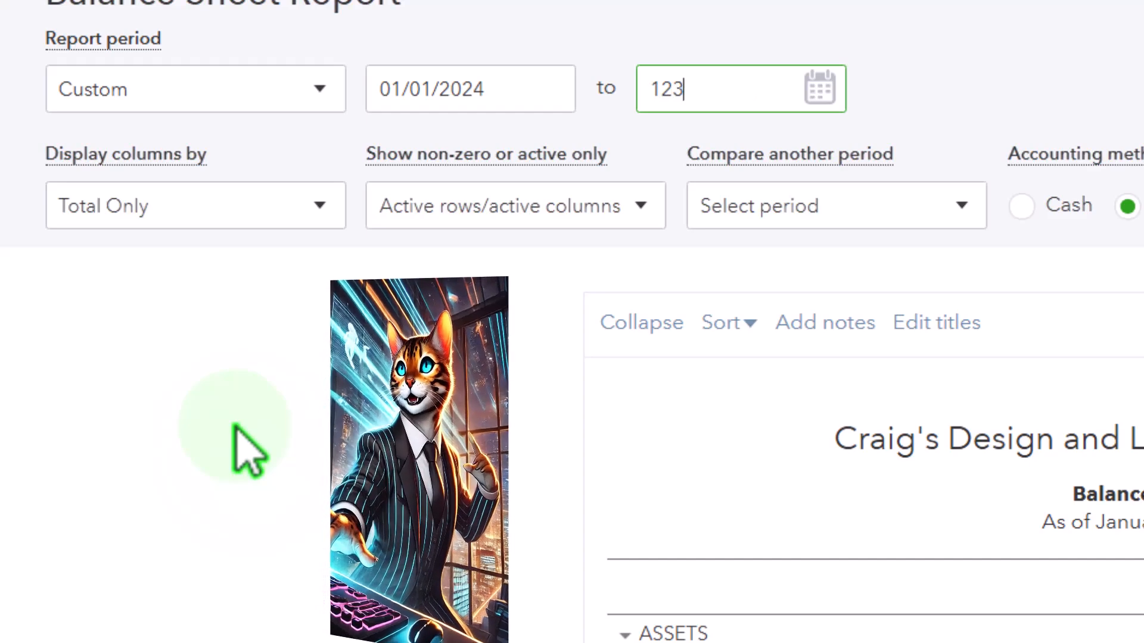
pyautogui.press('Tab')
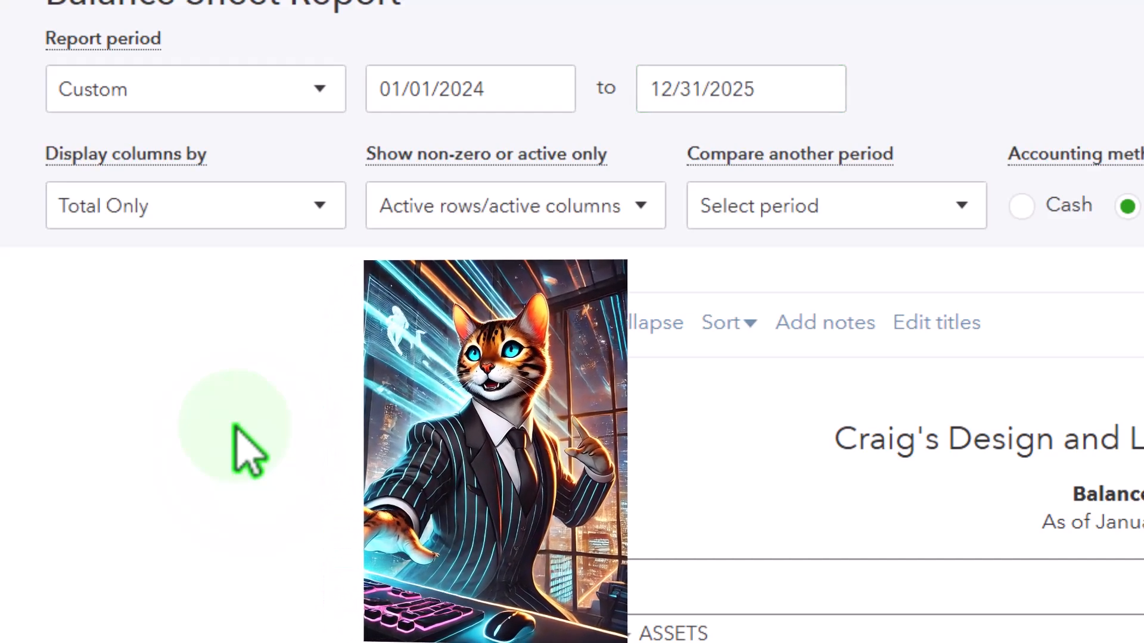
# Display the Balance Sheet columns by Years and run the report.
pyautogui.click(314, 208)
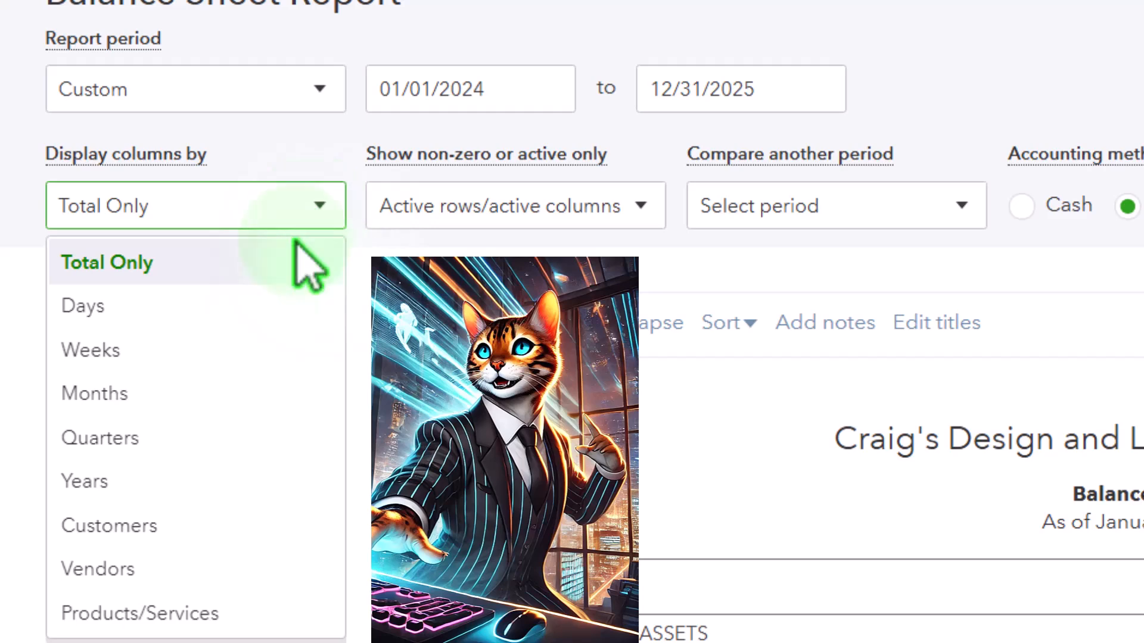
pyautogui.click(184, 480)
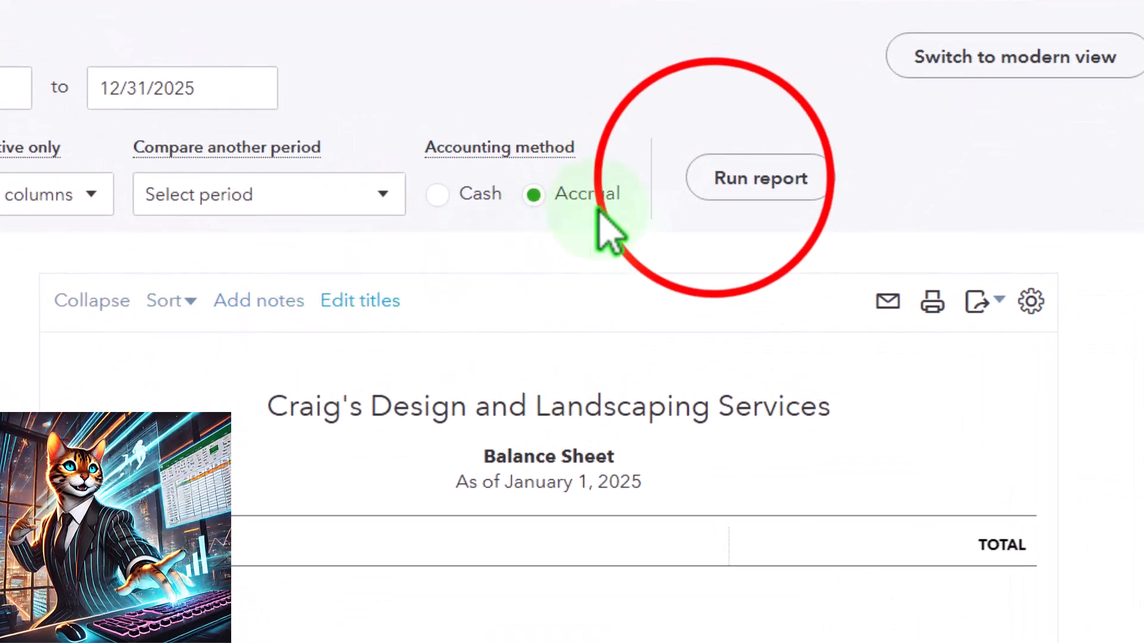
pyautogui.click(724, 182)
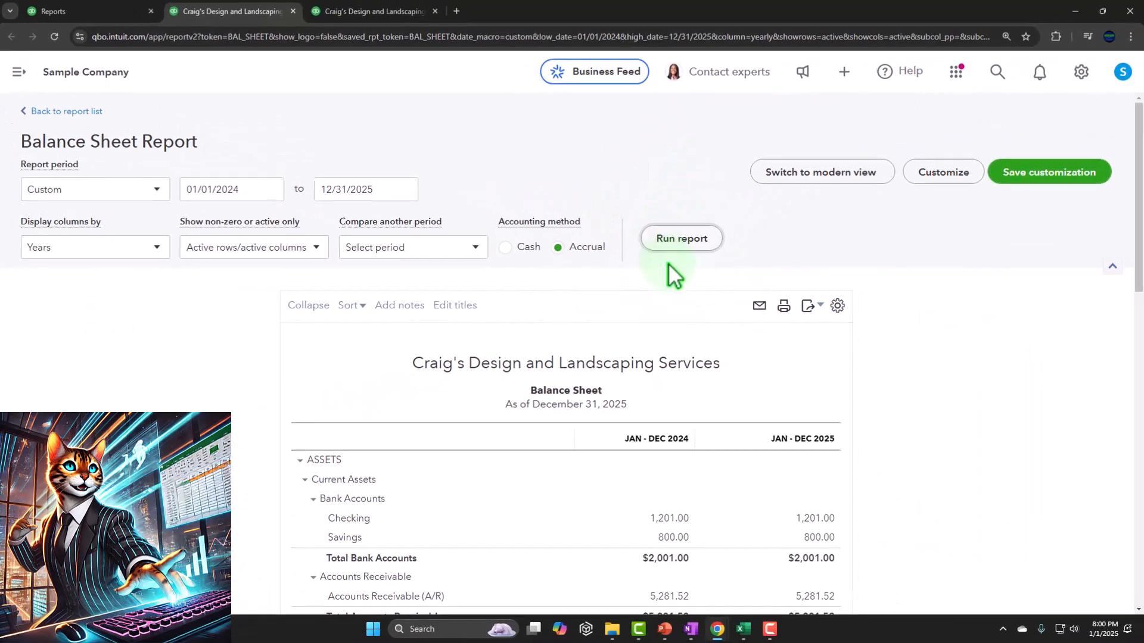
# Drill down into the 2024 Checking balance to view its transactions, and return to the summary report.
pyautogui.scroll(-4, 669, 264)
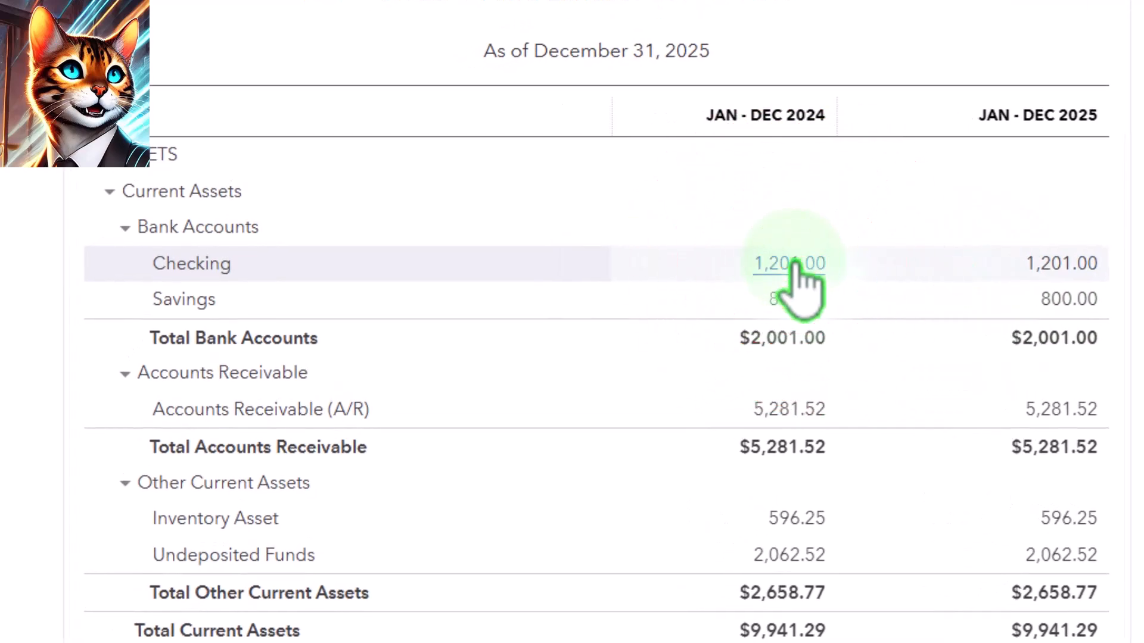
pyautogui.click(794, 264)
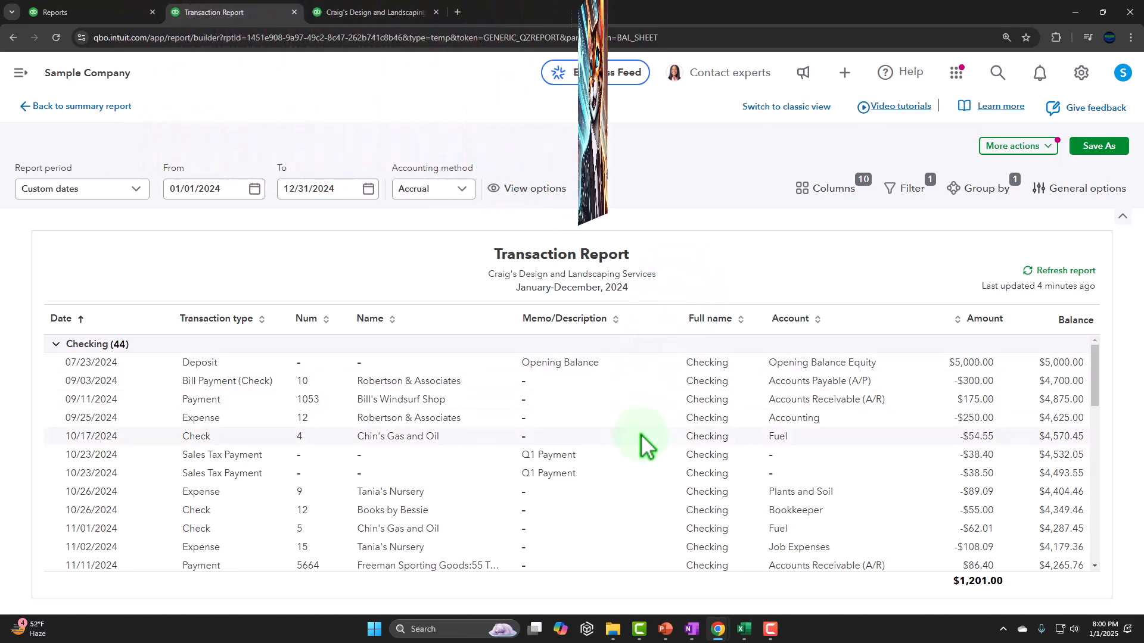
pyautogui.scroll(-5, 642, 434)
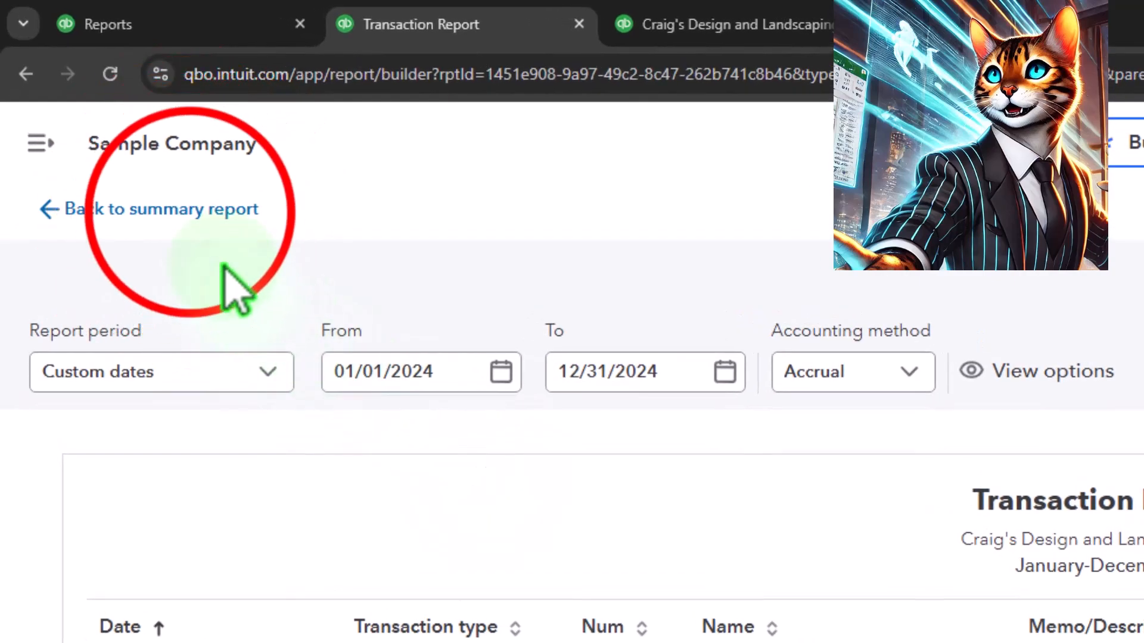
pyautogui.click(184, 209)
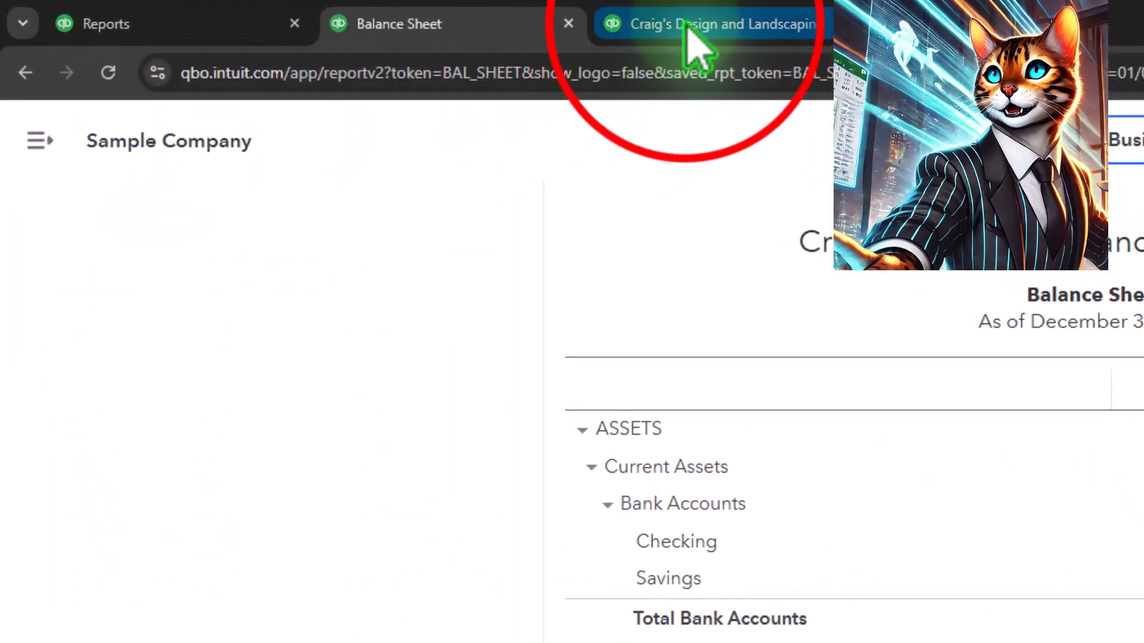
# On the Profit and Loss report, collapse the navigation menu and set the report period from 01/01/2024 to 12/31/2025.
pyautogui.click(688, 25)
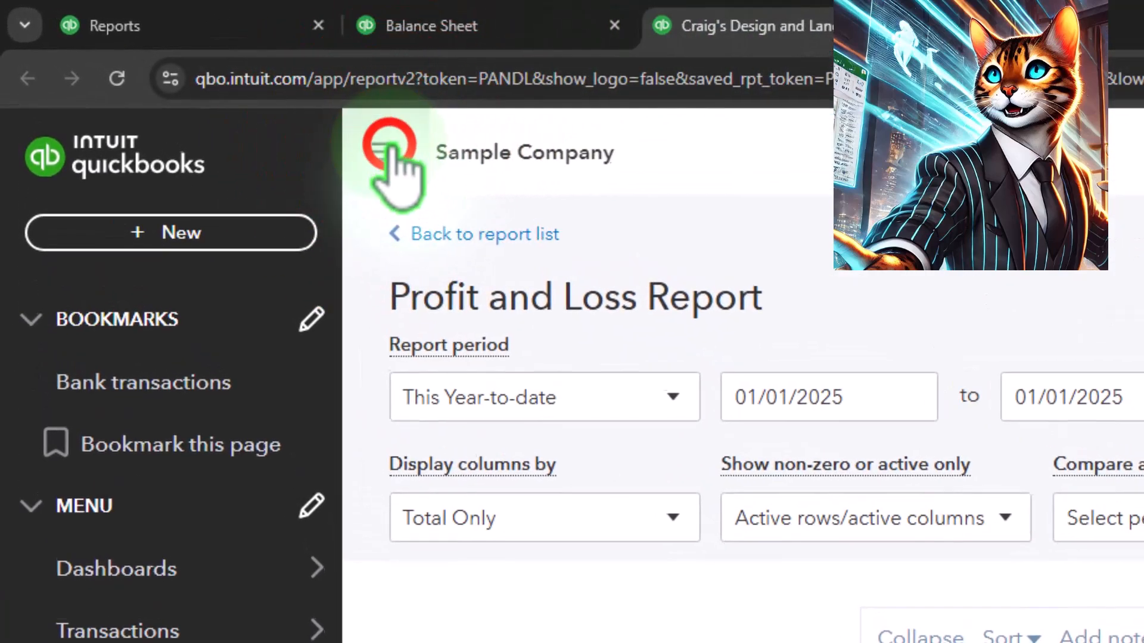
pyautogui.click(380, 149)
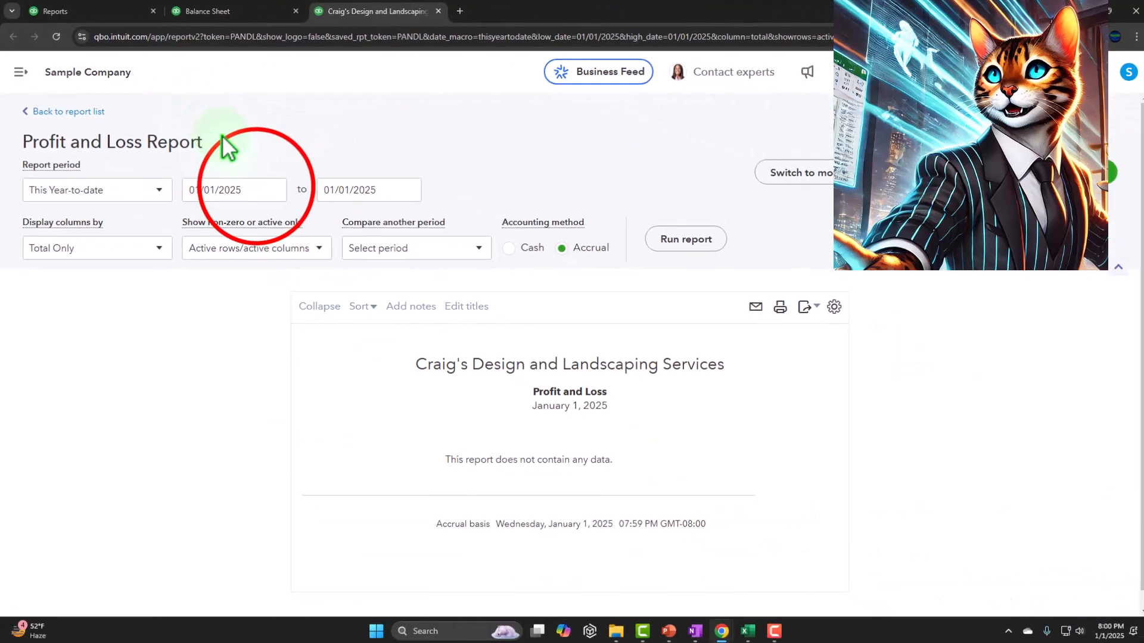
pyautogui.click(256, 190)
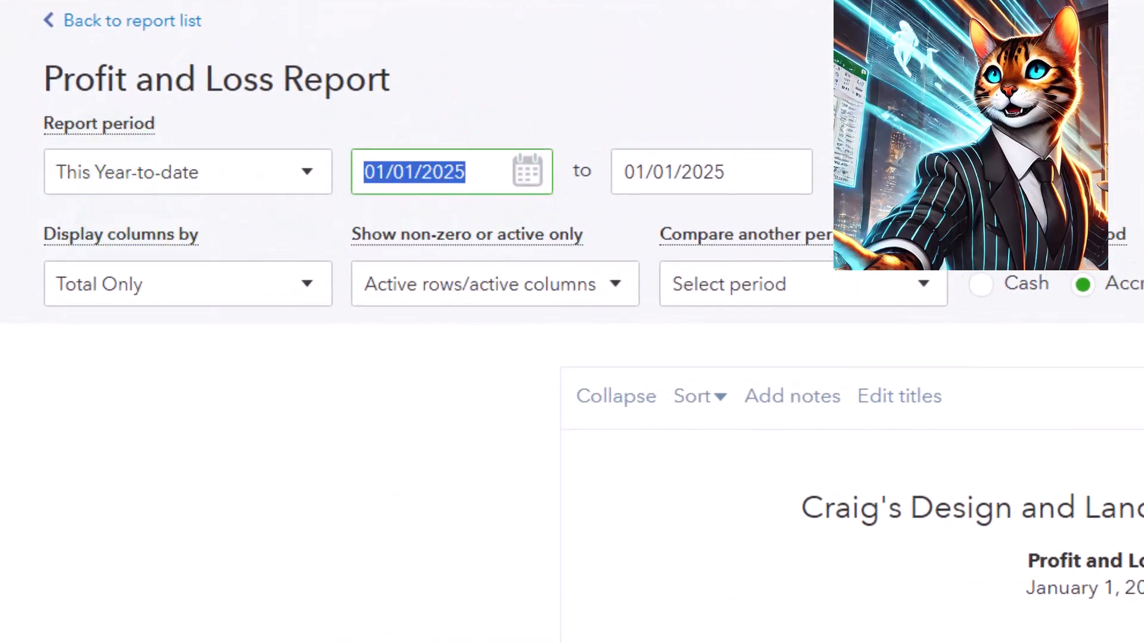
pyautogui.write('01/01/2024')
pyautogui.press('Tab')
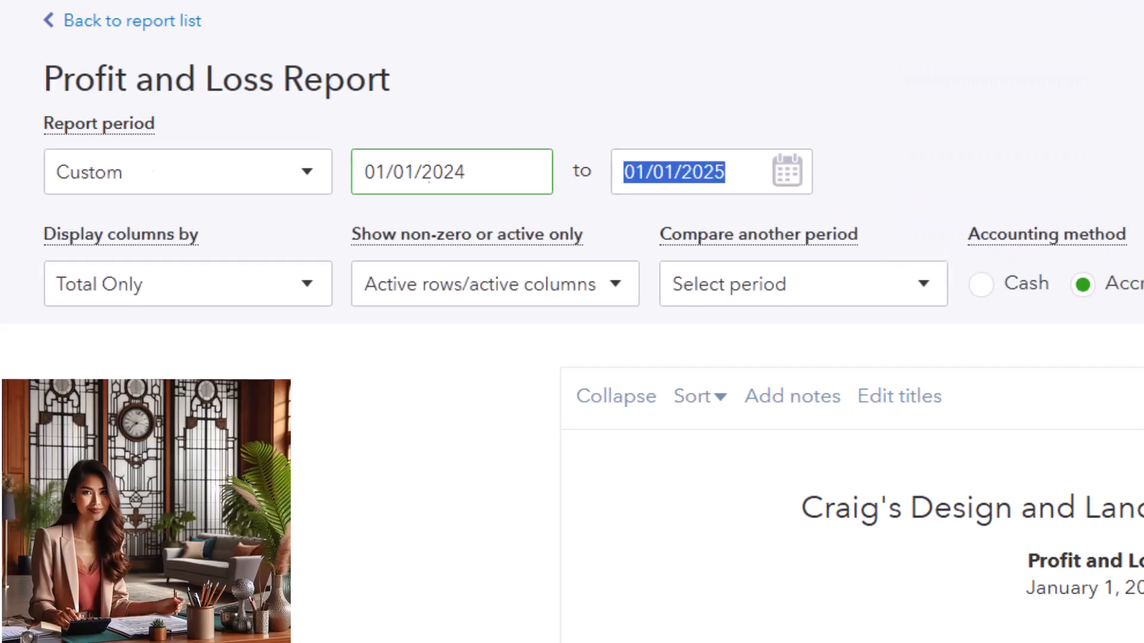
pyautogui.write('12/31/2025')
pyautogui.press('Tab')
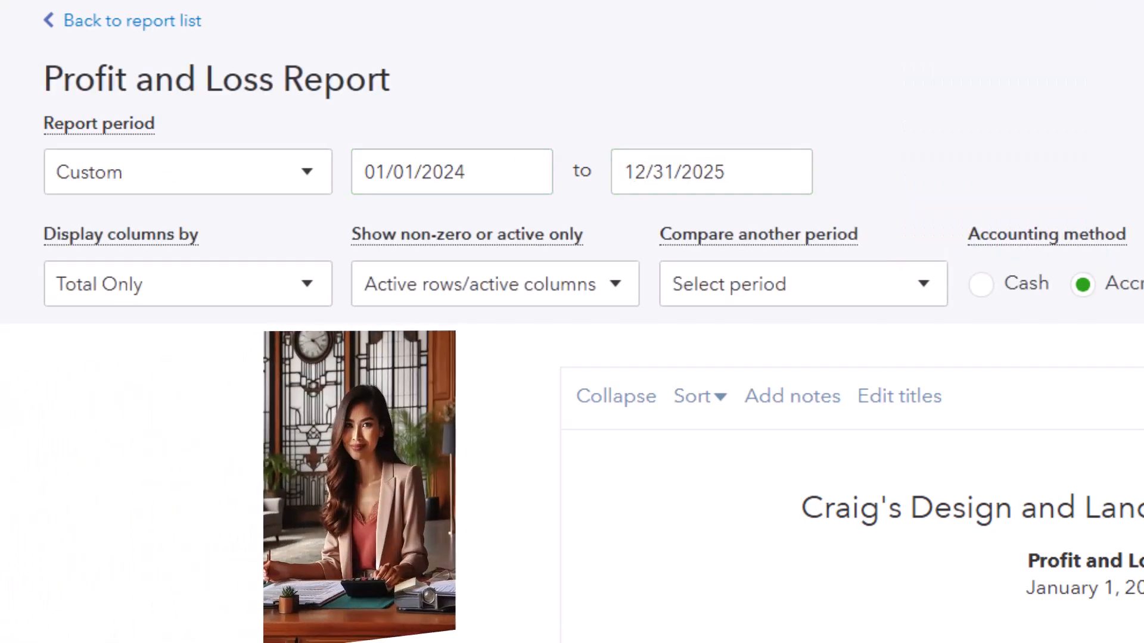
# Display the Profit and Loss columns by Years and run the report.
pyautogui.click(241, 292)
pyautogui.click(157, 554)
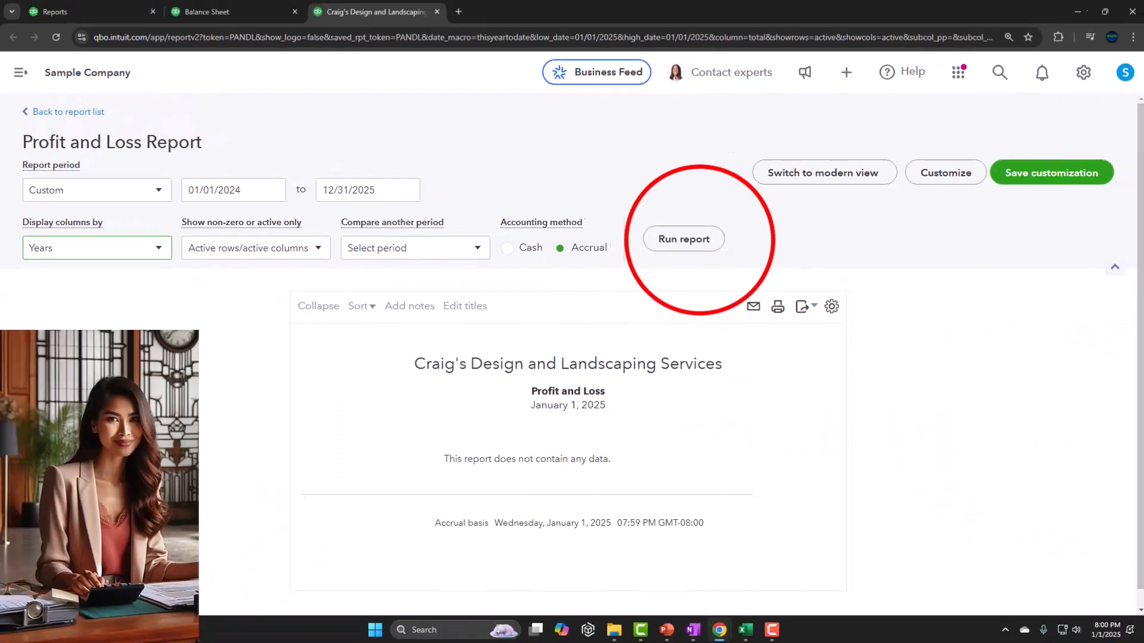
pyautogui.click(864, 351)
# Review the yearly Profit and Loss report from the income lines down to net income.
pyautogui.scroll(-5, 703, 253)
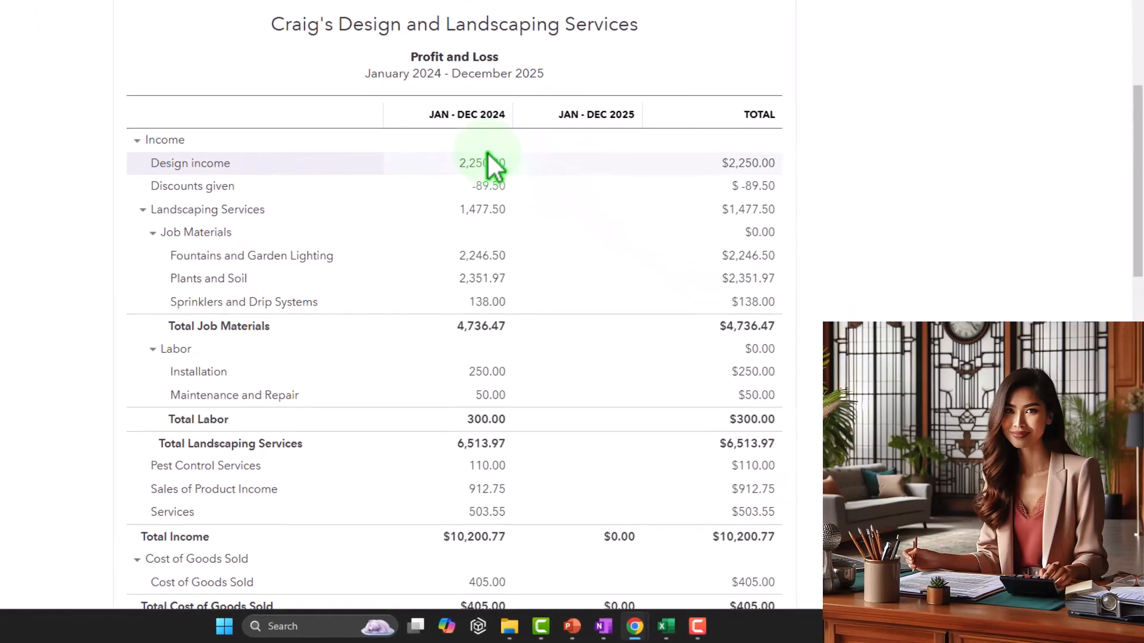
pyautogui.scroll(-4, 599, 188)
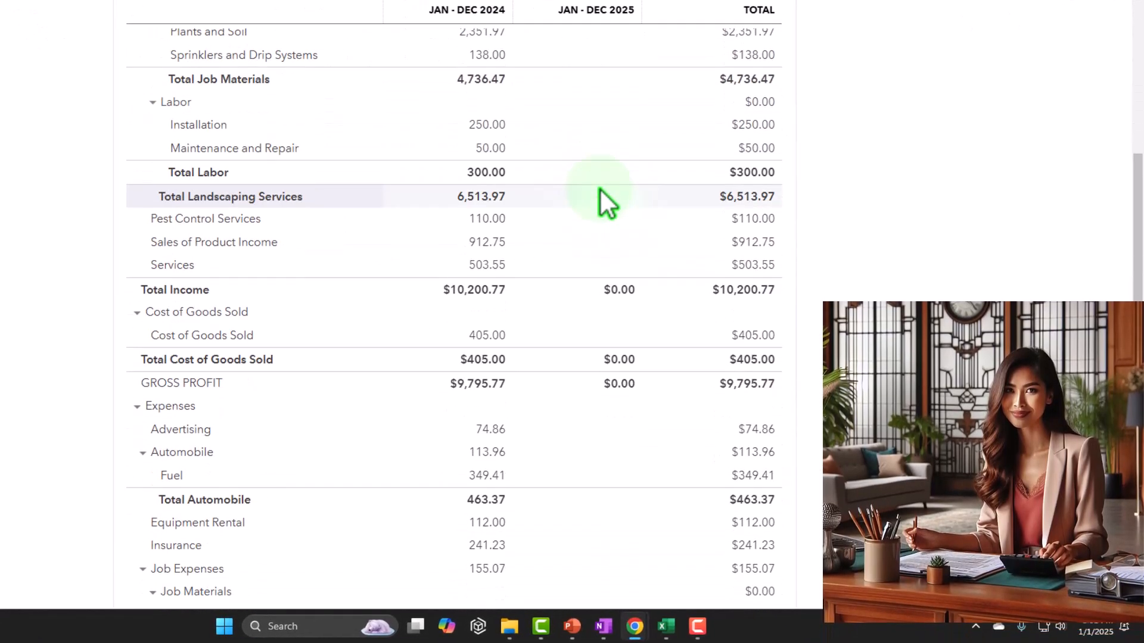
pyautogui.scroll(-10, 599, 188)
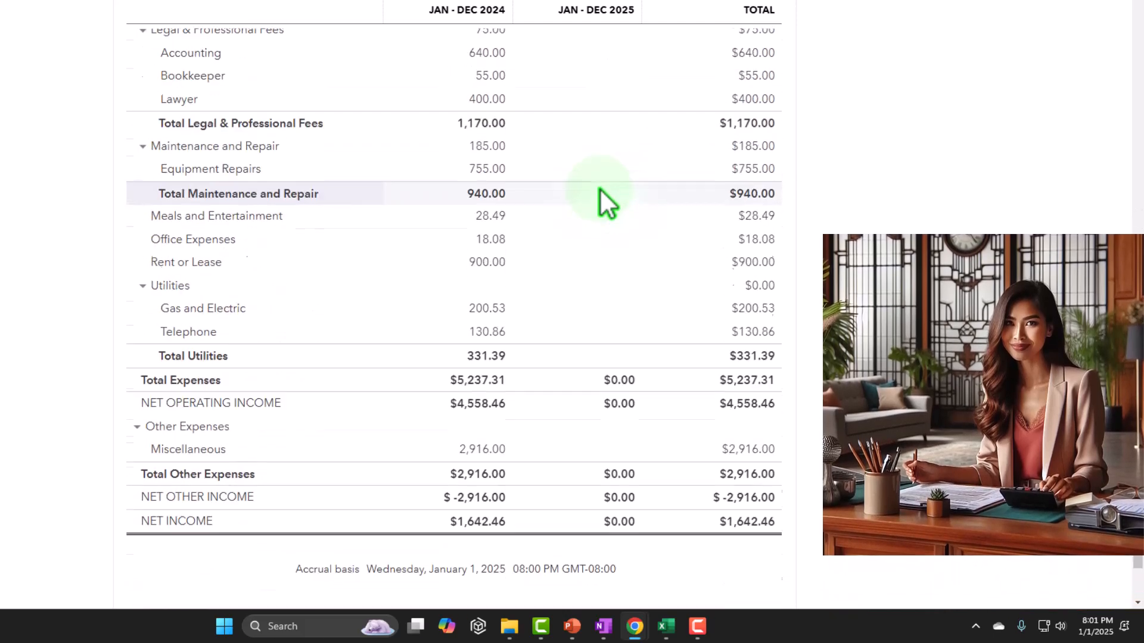
pyautogui.scroll(-2, 600, 187)
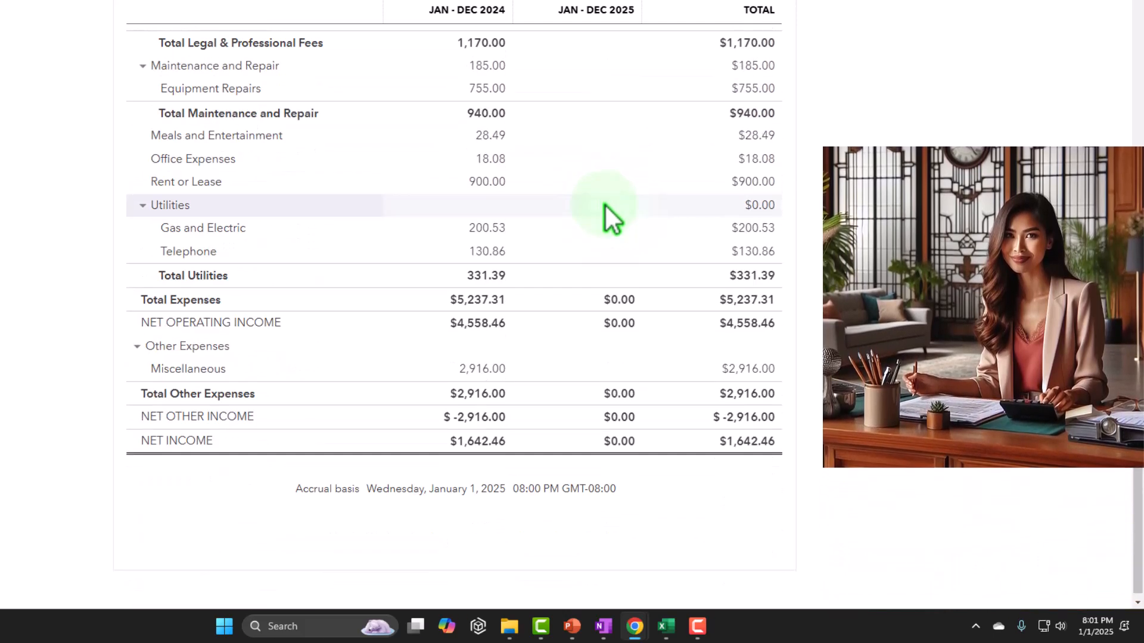
pyautogui.scroll(10, 609, 218)
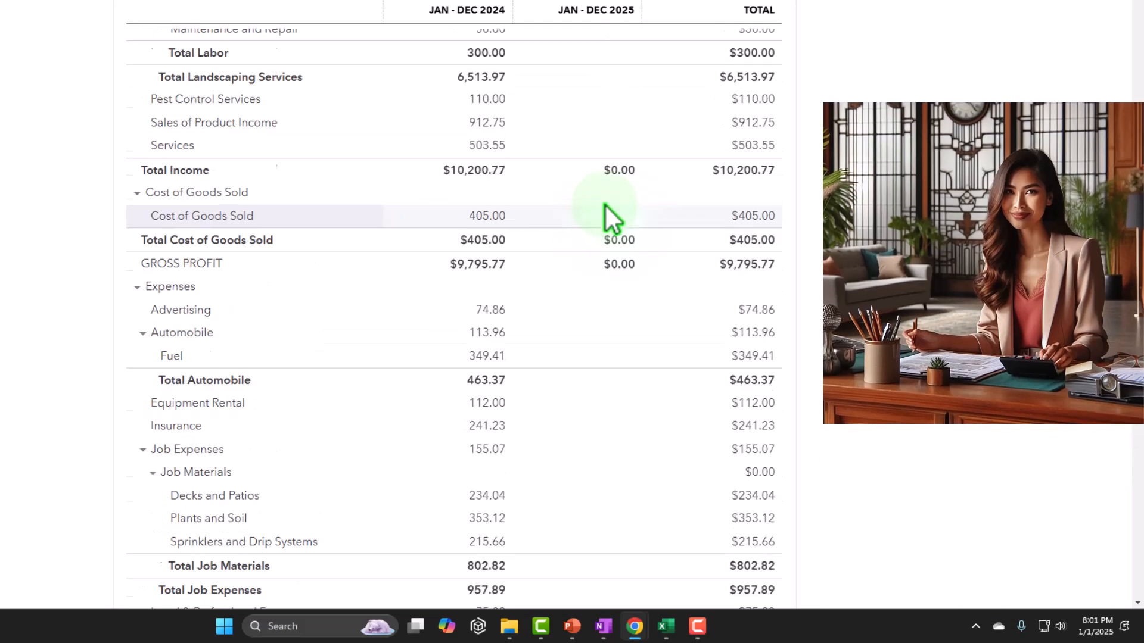
pyautogui.scroll(15, 609, 218)
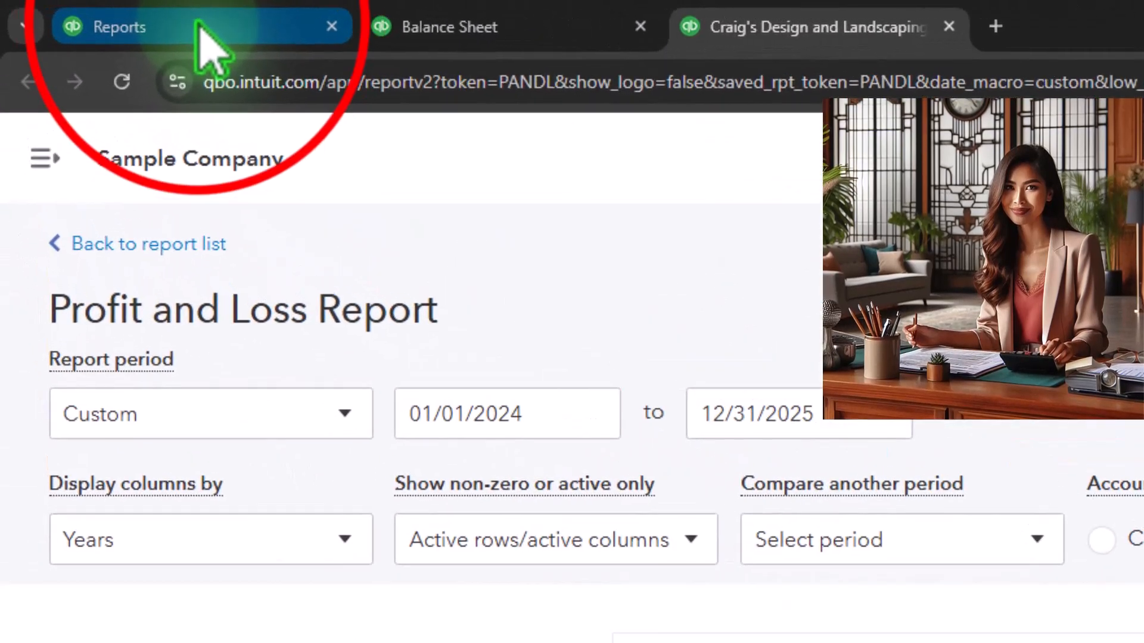
# Return to the Reports page and show the list of new transaction forms for customers and vendors.
pyautogui.click(200, 27)
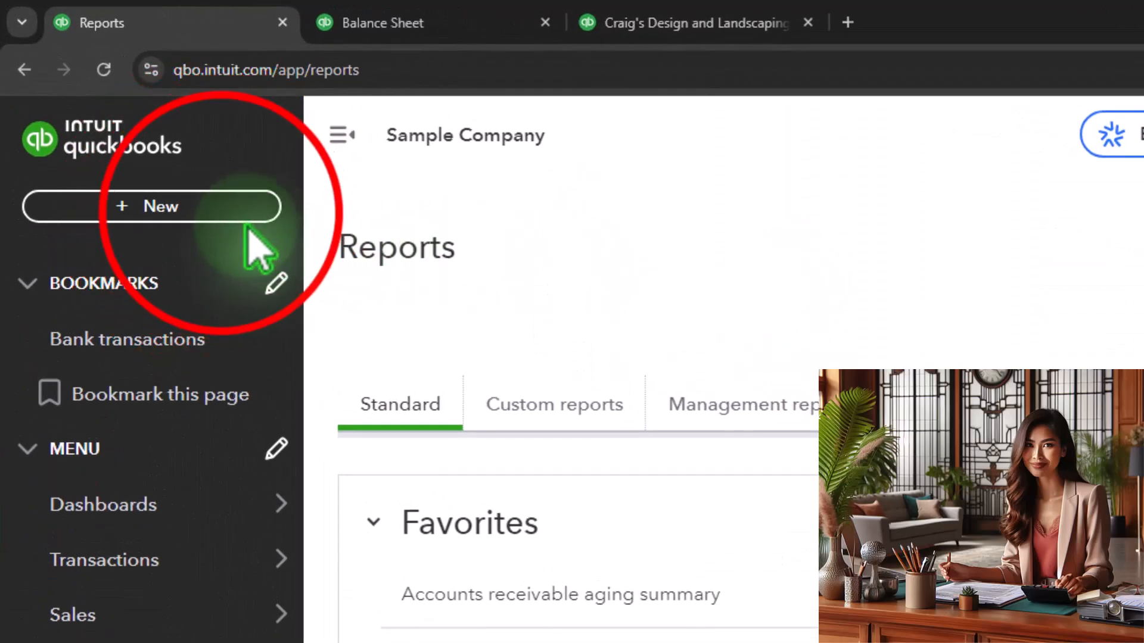
pyautogui.click(202, 152)
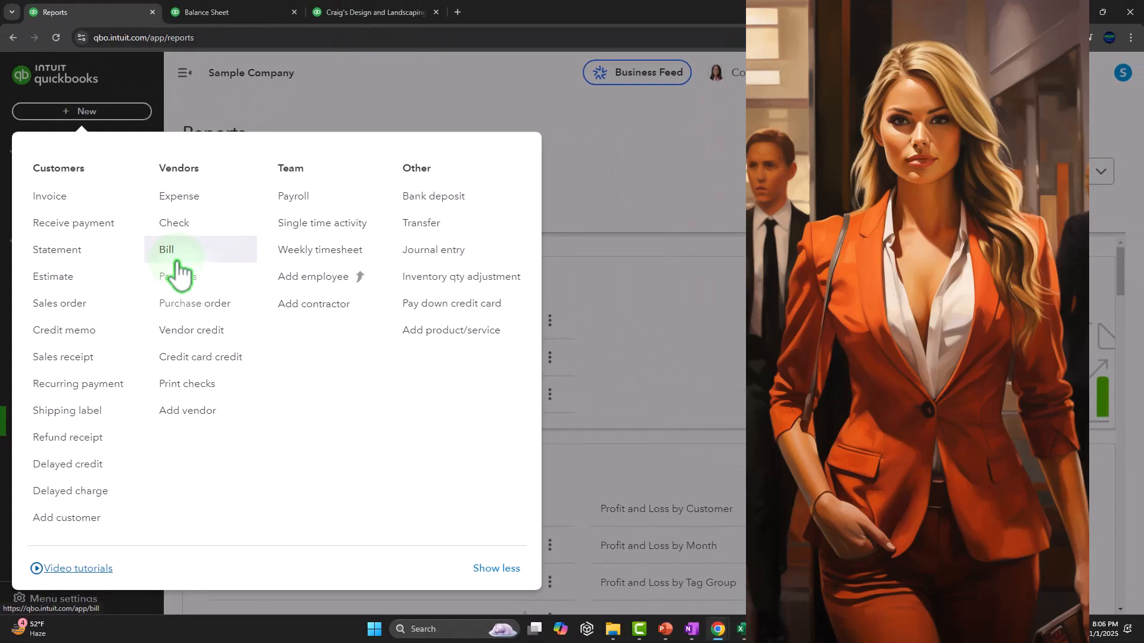
# Return to the Balance Sheet and drill down into the 2024 Accounts Payable (A/P) balance.
pyautogui.click(217, 11)
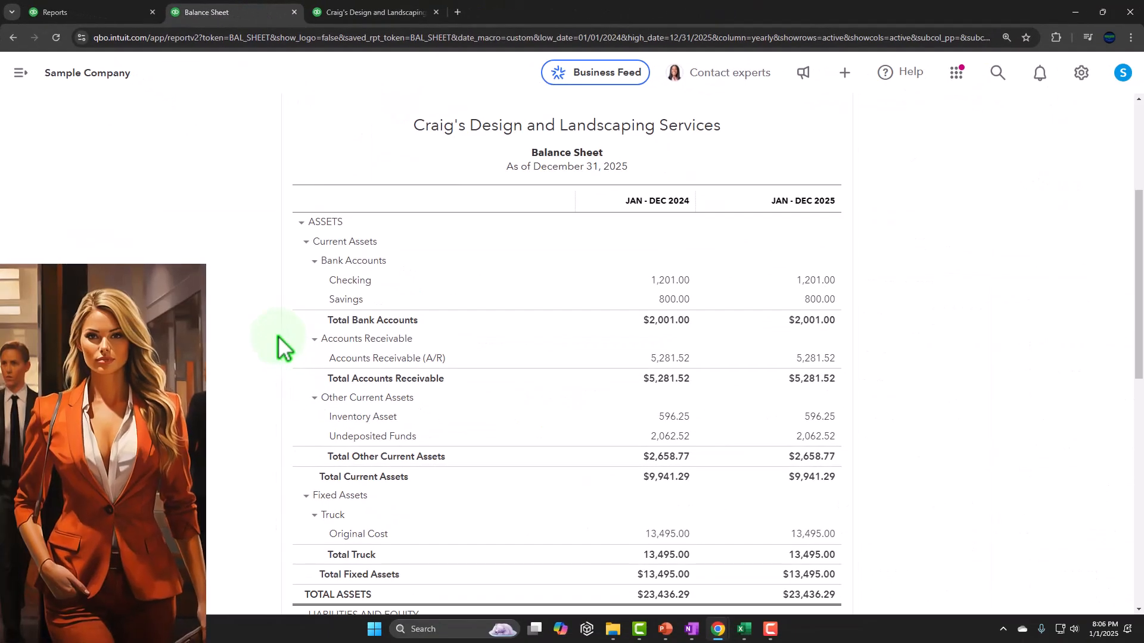
pyautogui.scroll(-1, 278, 337)
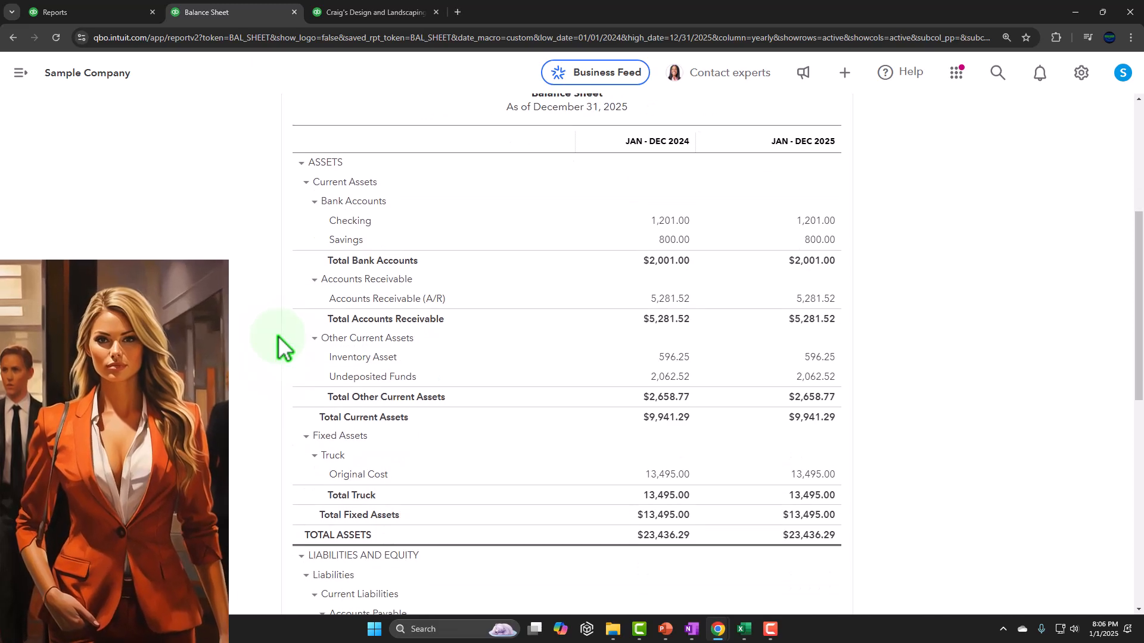
pyautogui.scroll(-5, 279, 338)
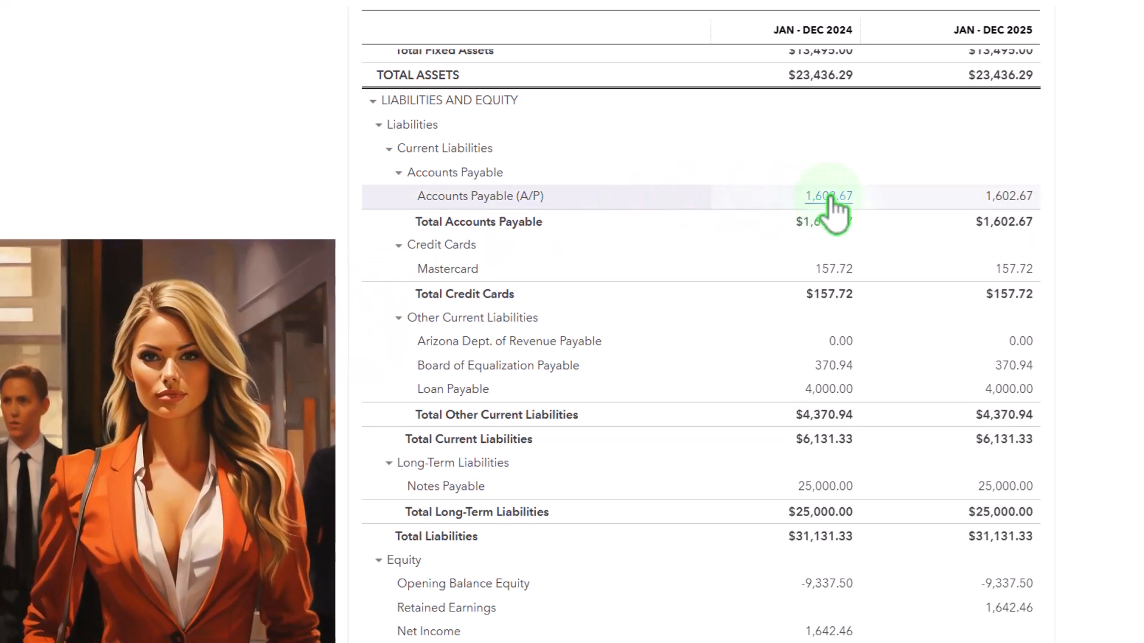
pyautogui.click(830, 198)
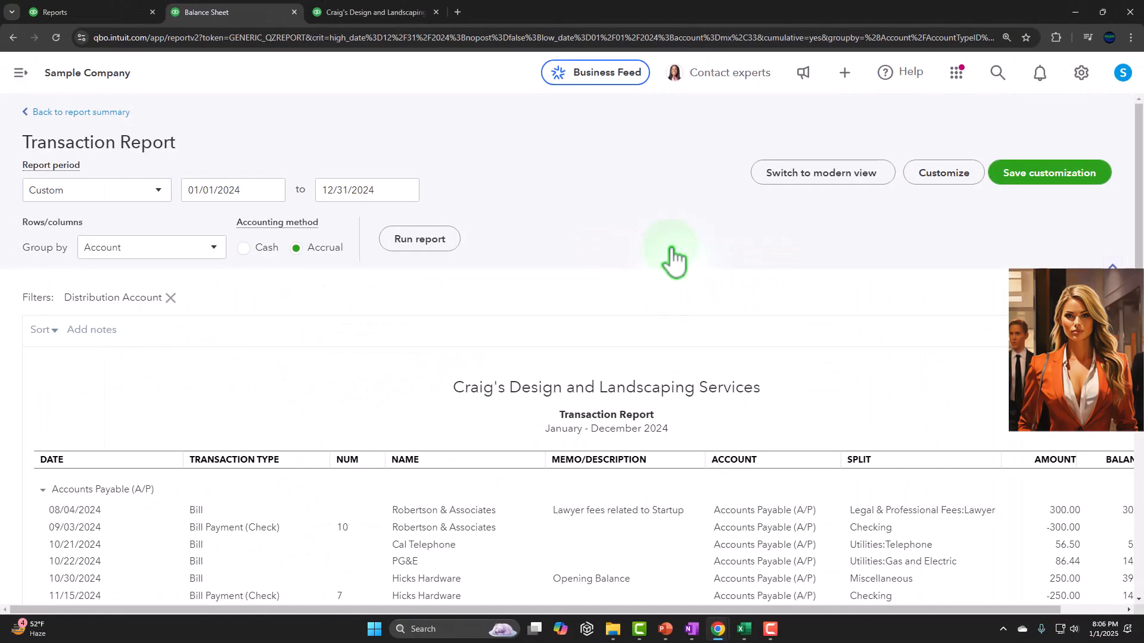
# Examine the transaction types in the Accounts Payable transaction report, comparing the bills with the bill payments.
pyautogui.scroll(-4, 673, 251)
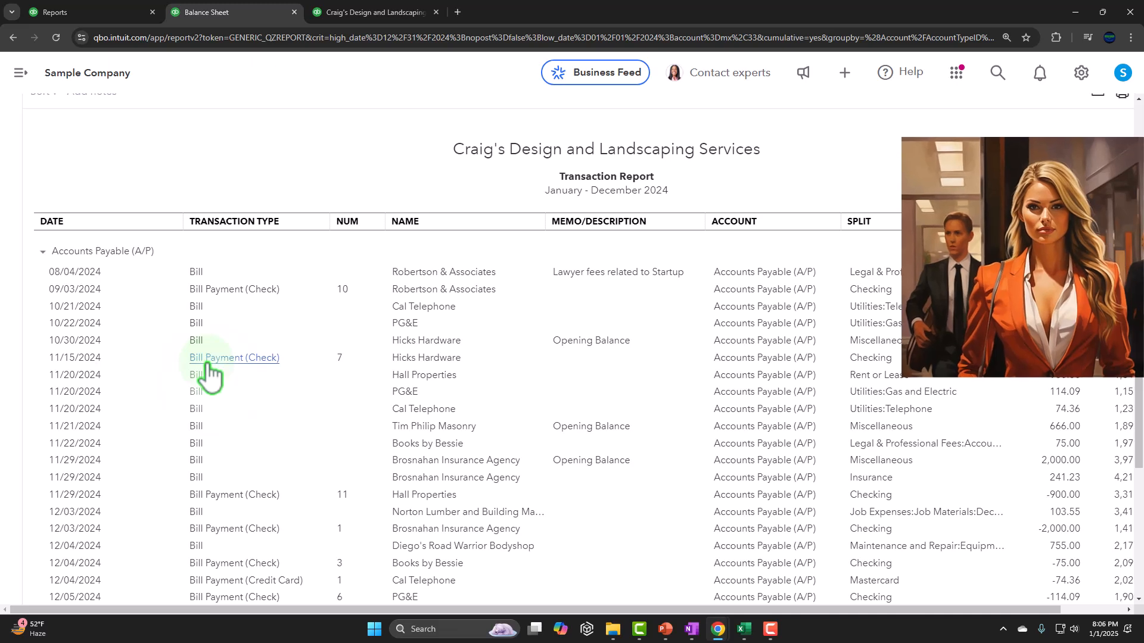
pyautogui.scroll(2, 255, 365)
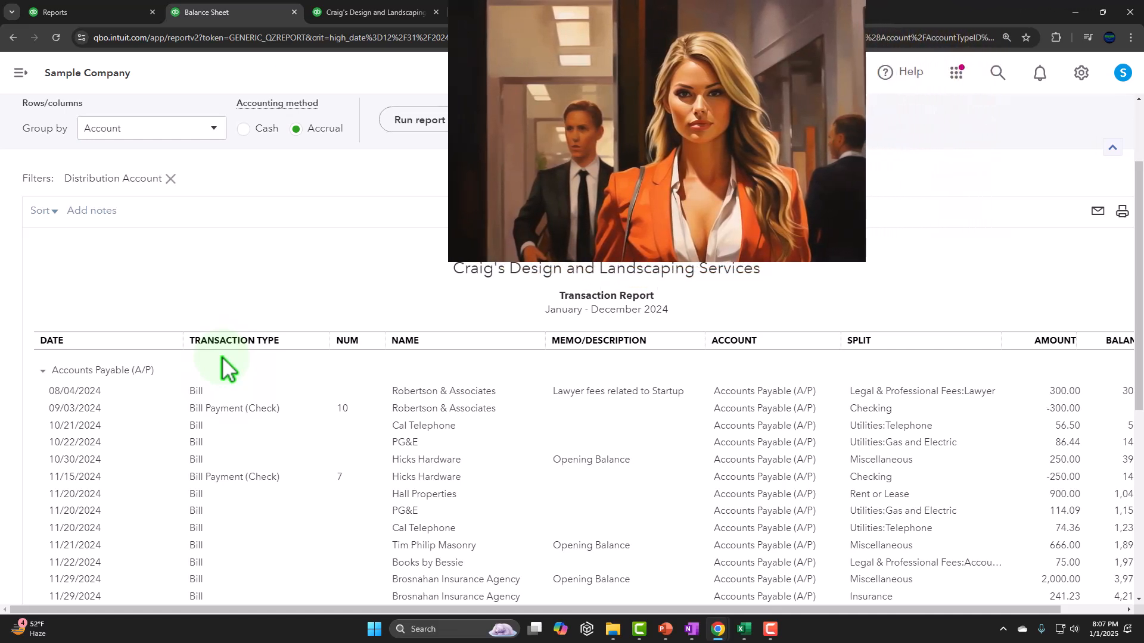
pyautogui.scroll(-1, 225, 366)
pyautogui.scroll(-1, 222, 356)
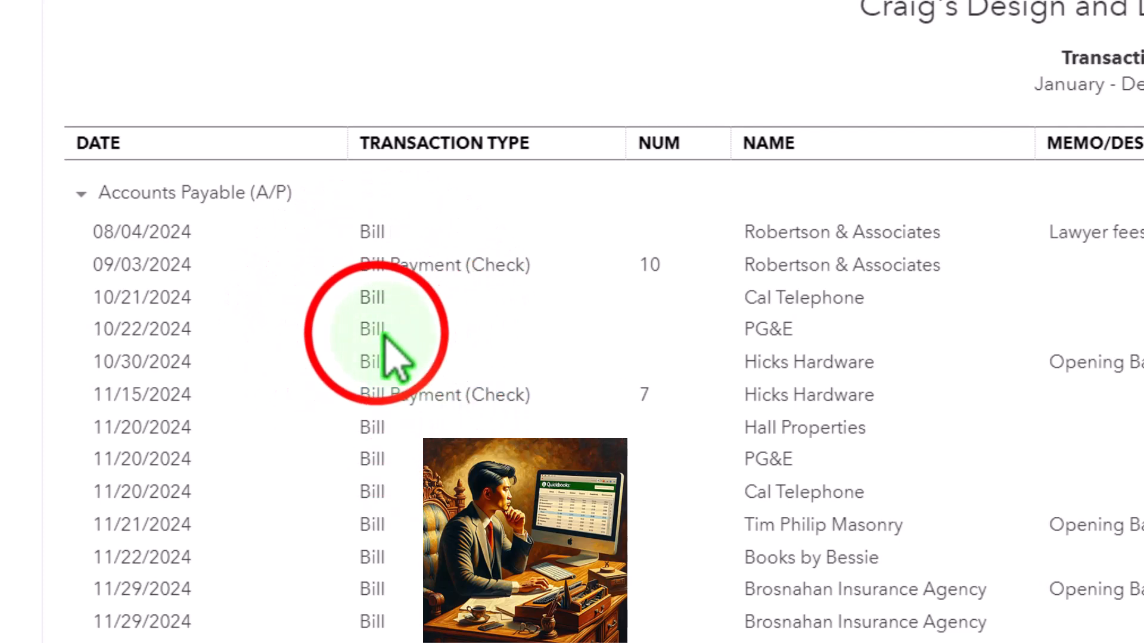
# Open the PG&E bill dated 10/22/2024, collapse its autofill panel, and examine the vendor, terms and date fields.
pyautogui.click(381, 331)
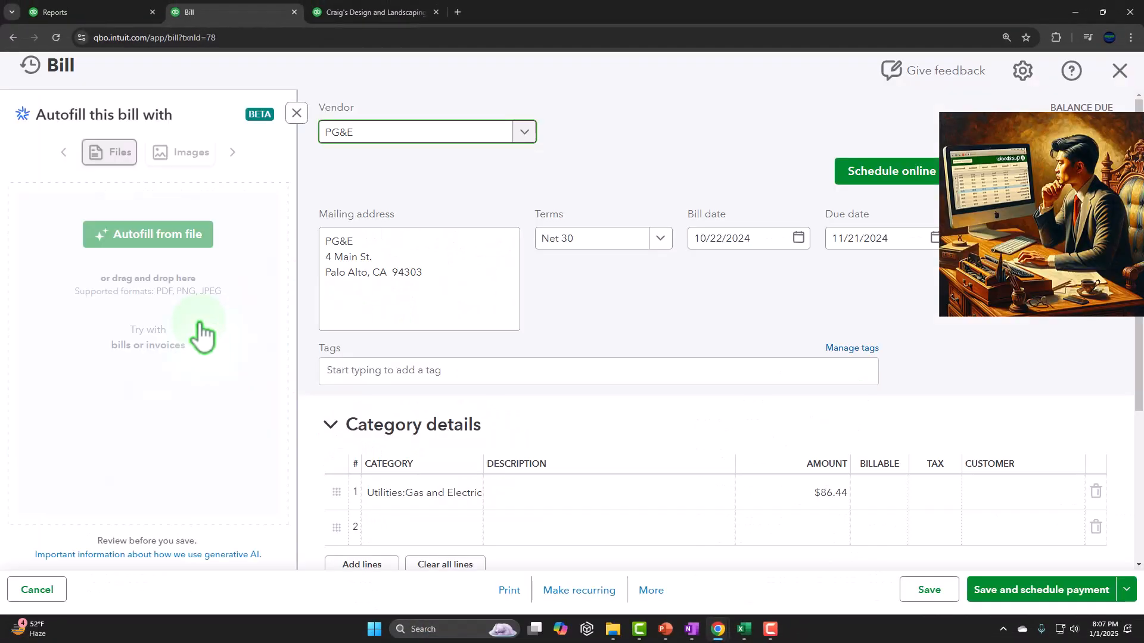
pyautogui.click(296, 114)
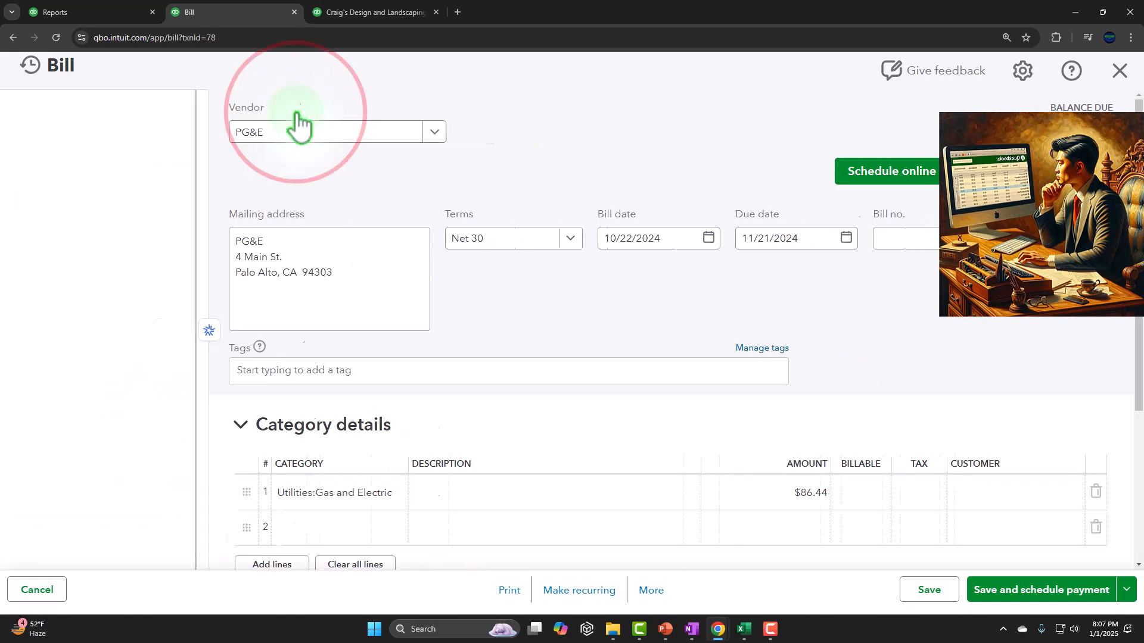
pyautogui.click(70, 140)
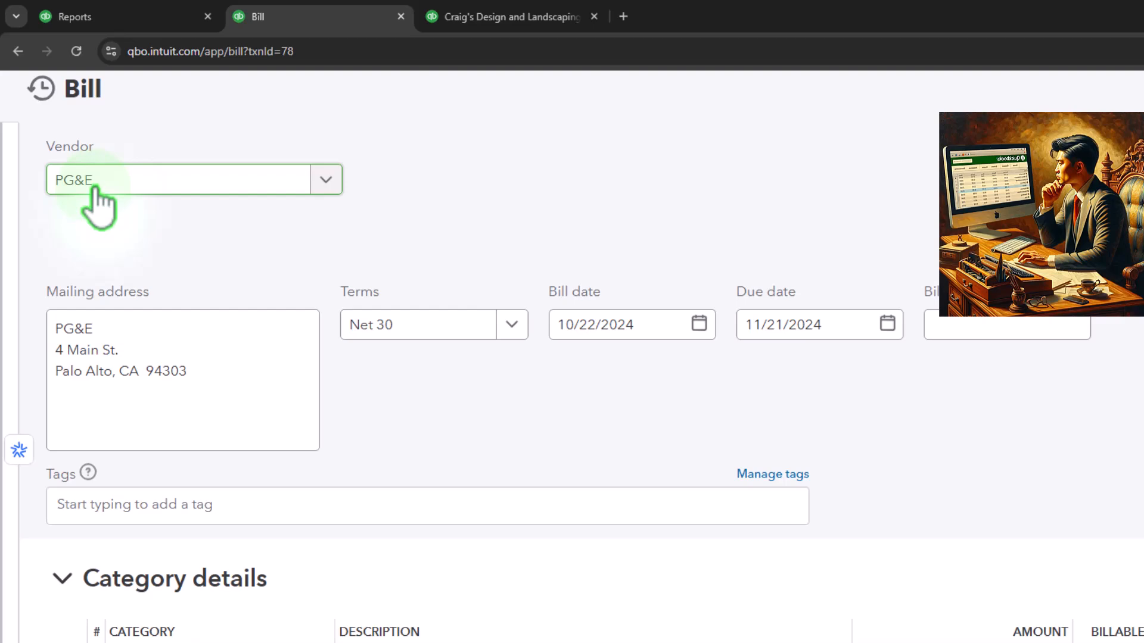
pyautogui.click(88, 114)
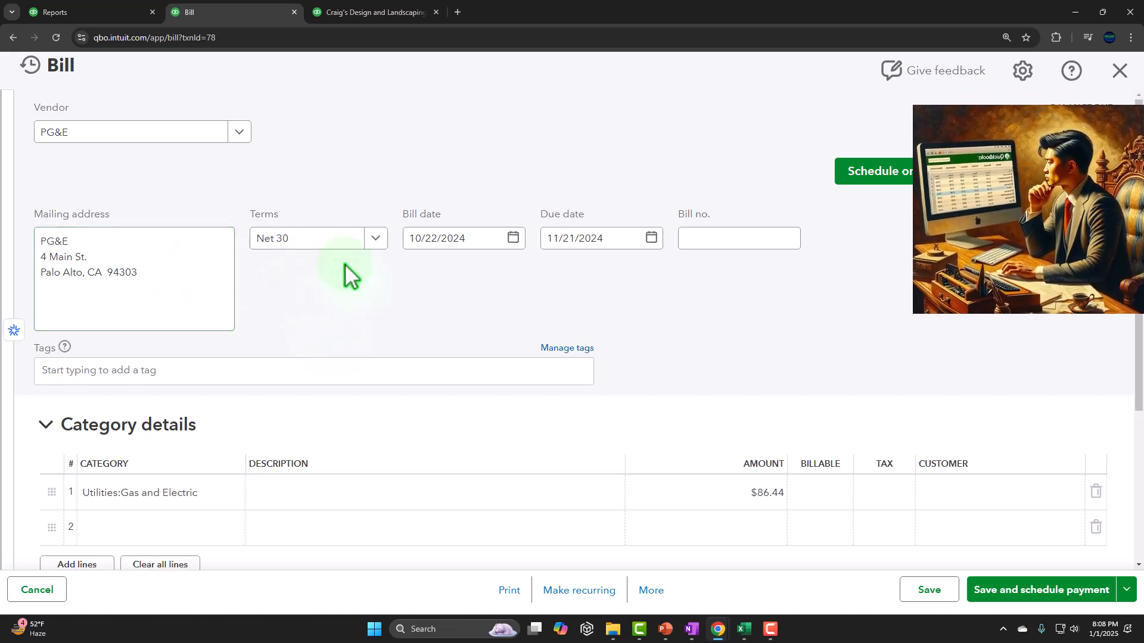
pyautogui.click(426, 250)
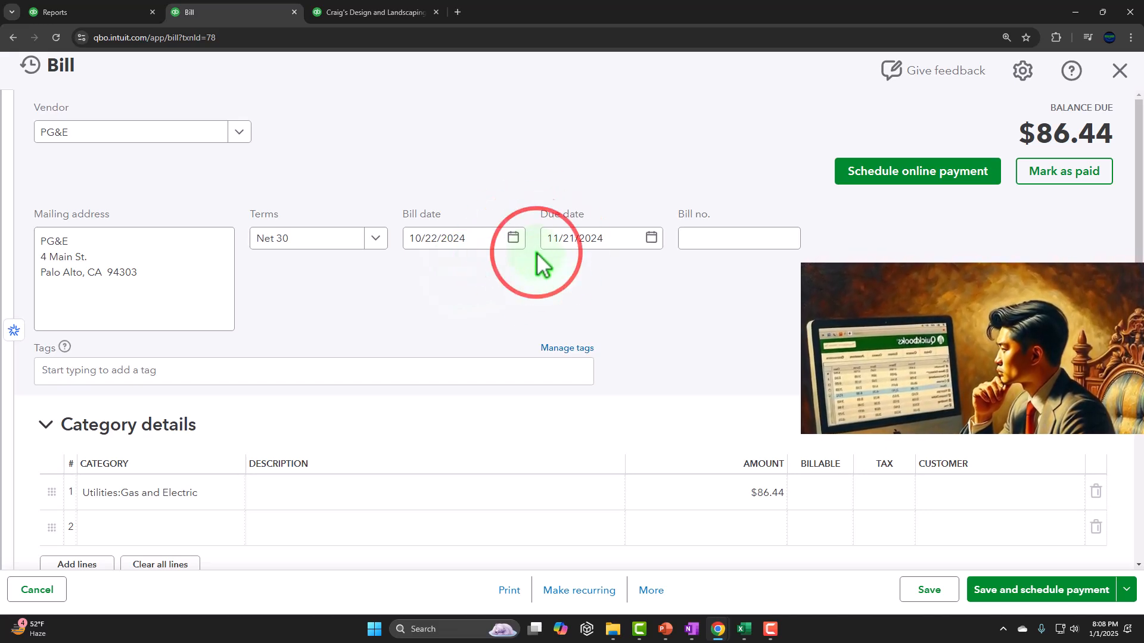
# Expand the bill's Item details section and review the category lines, item lines, memo and attachment areas.
pyautogui.scroll(-3, 533, 253)
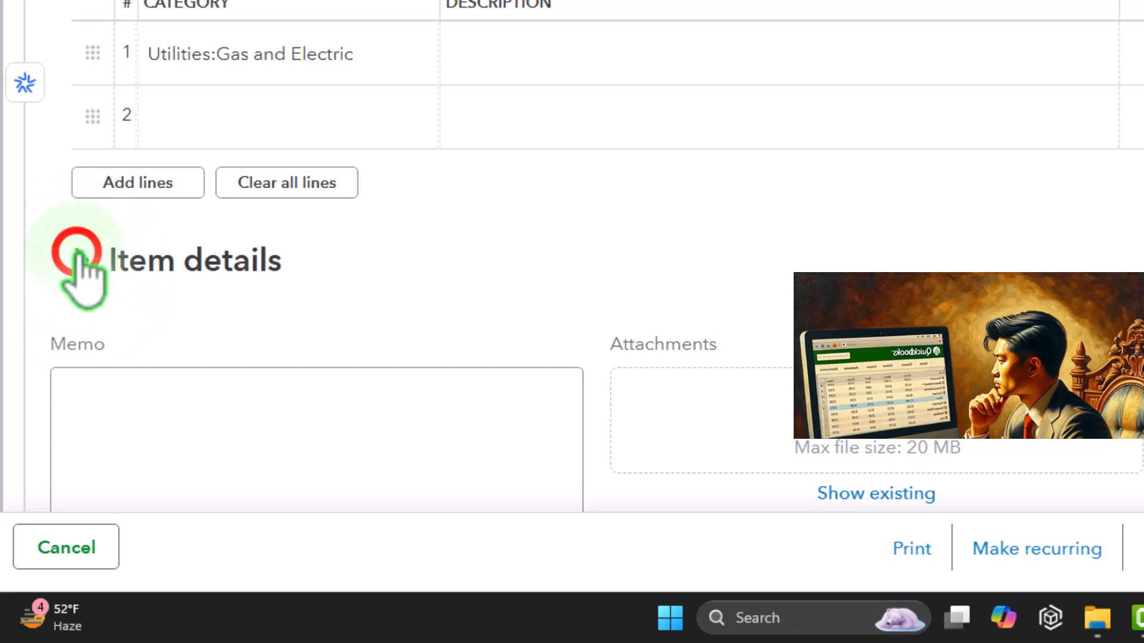
pyautogui.click(71, 250)
pyautogui.click(79, 270)
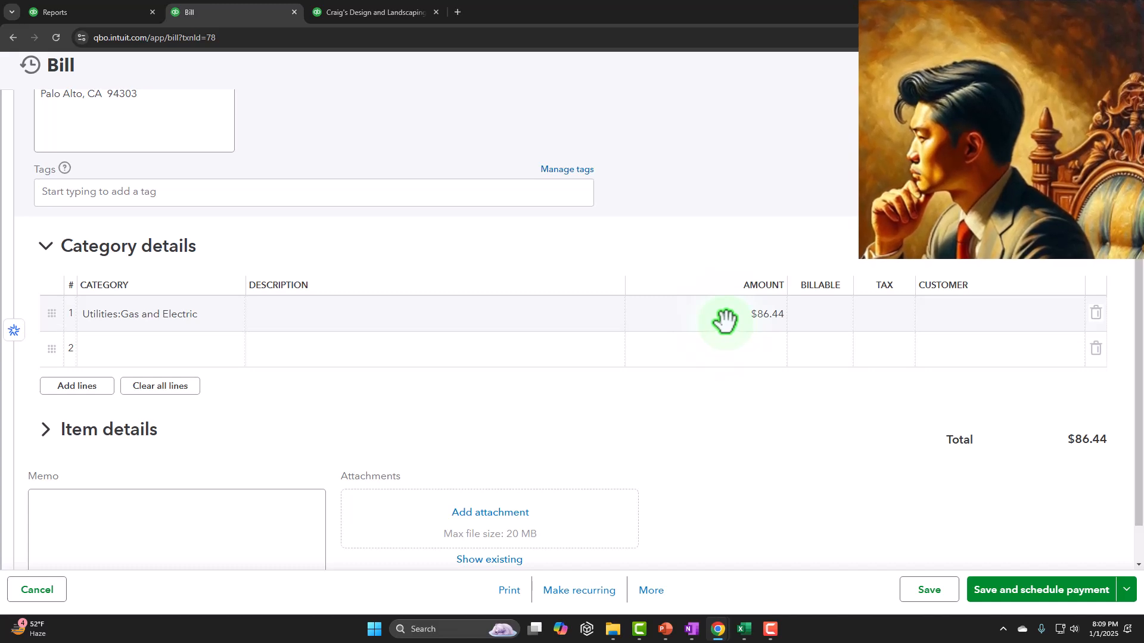
pyautogui.scroll(-1, 334, 387)
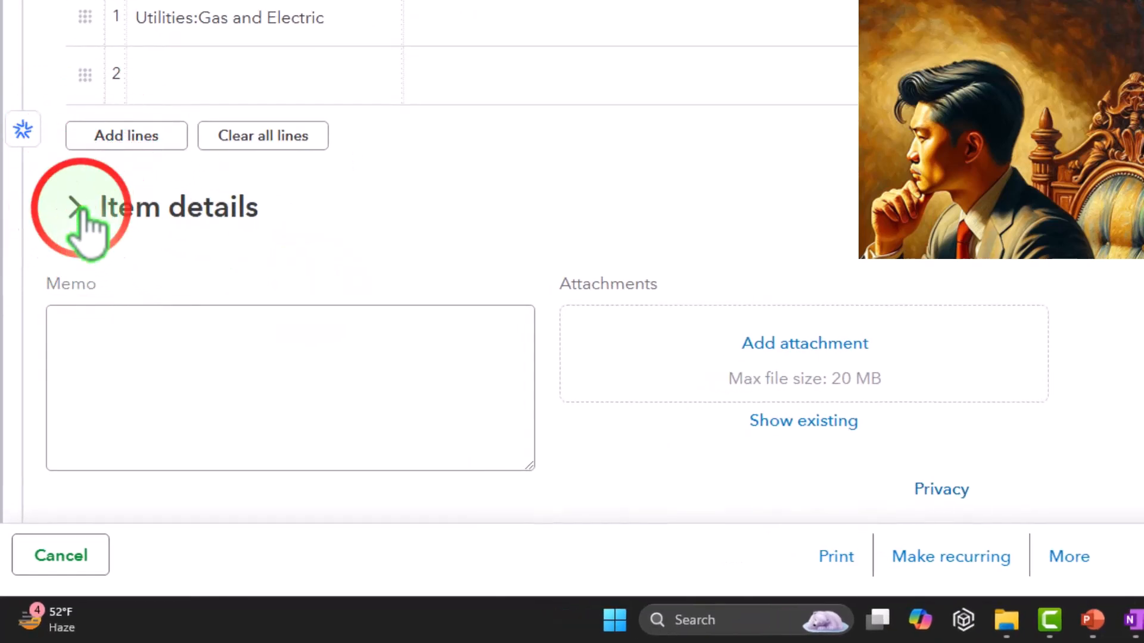
pyautogui.click(76, 208)
pyautogui.scroll(-2, 89, 230)
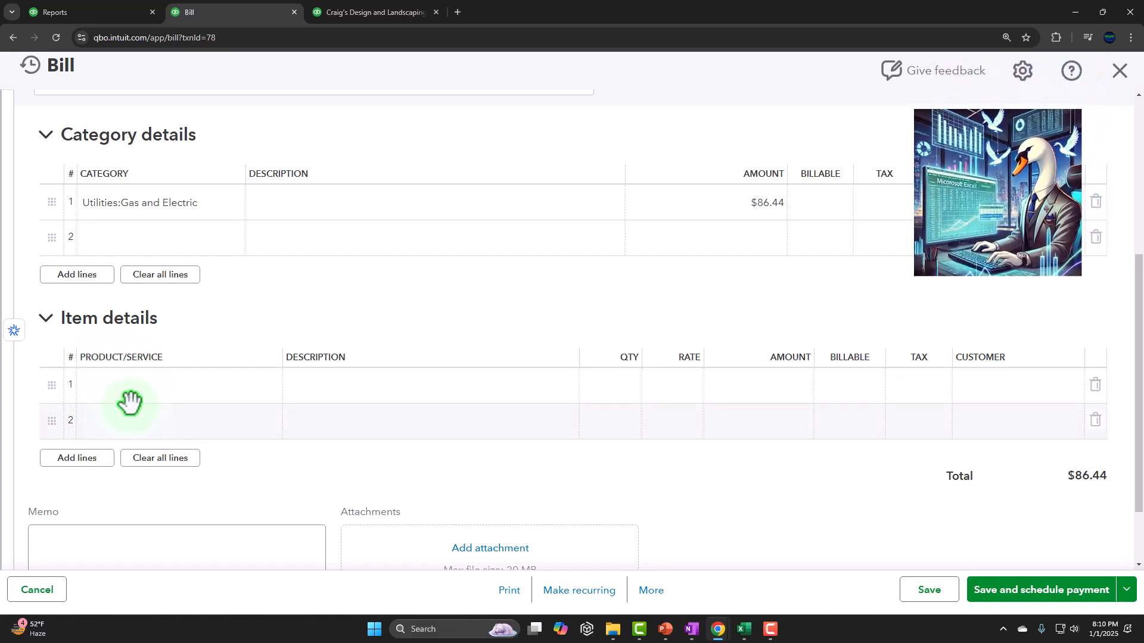
pyautogui.scroll(-1, 129, 402)
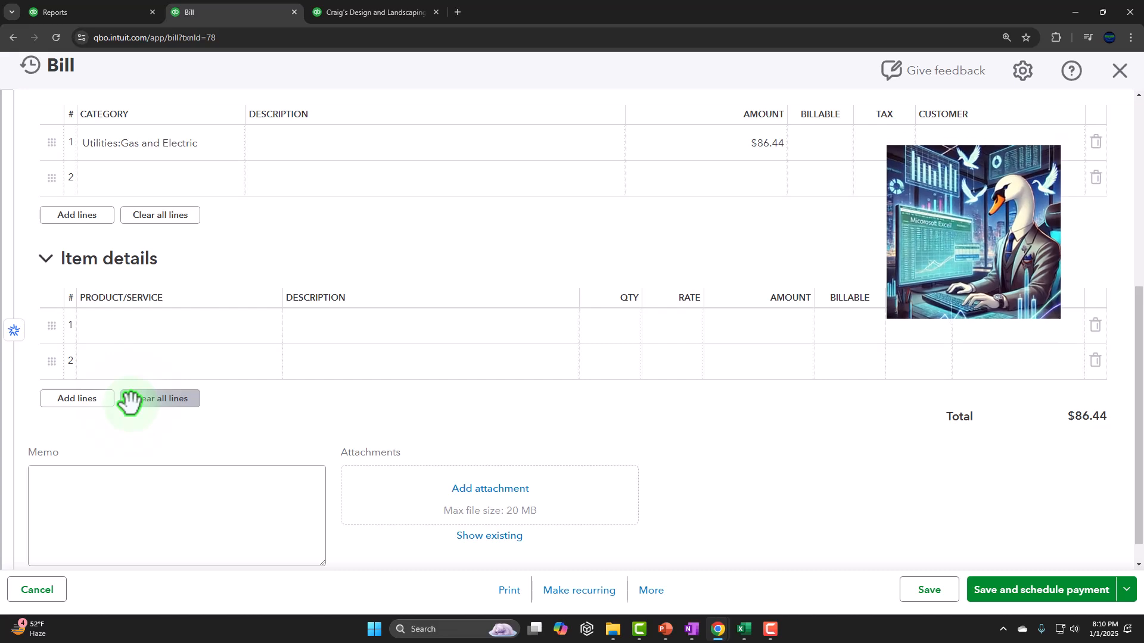
pyautogui.scroll(-1, 130, 402)
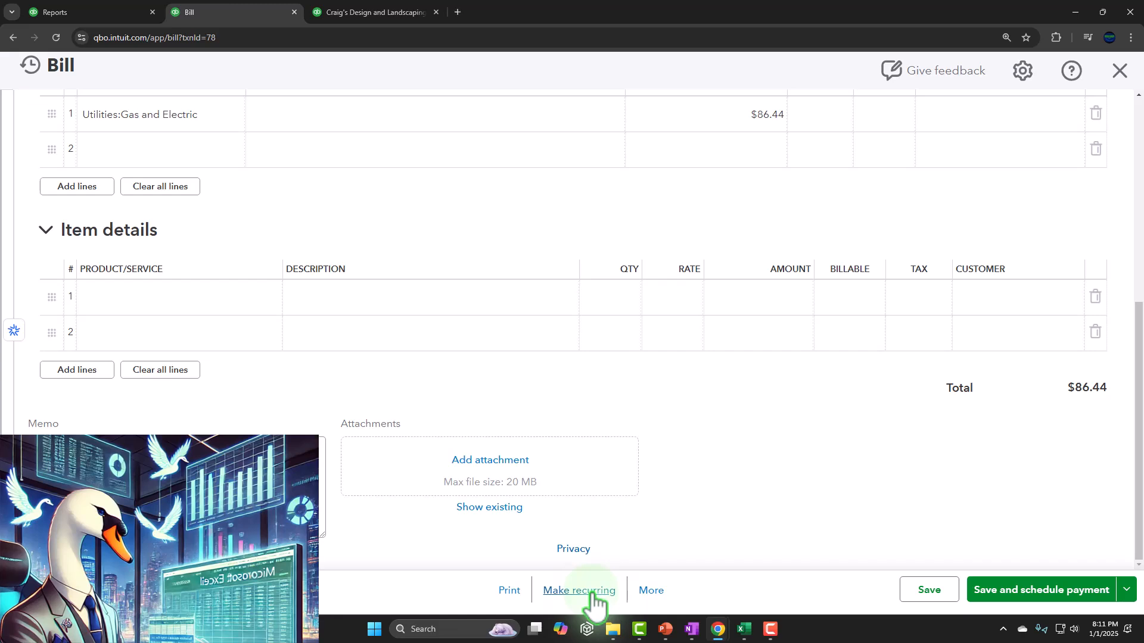
# Show the bill's additional actions and its alternative save options, dismissing both lists without choosing anything.
pyautogui.click(651, 590)
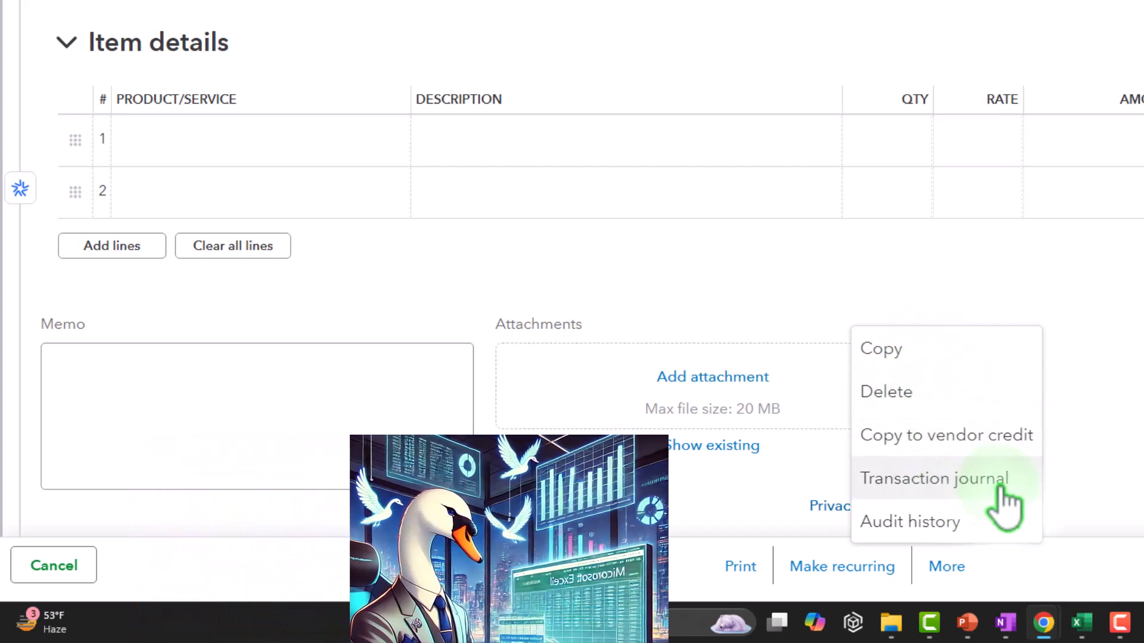
pyautogui.click(1090, 503)
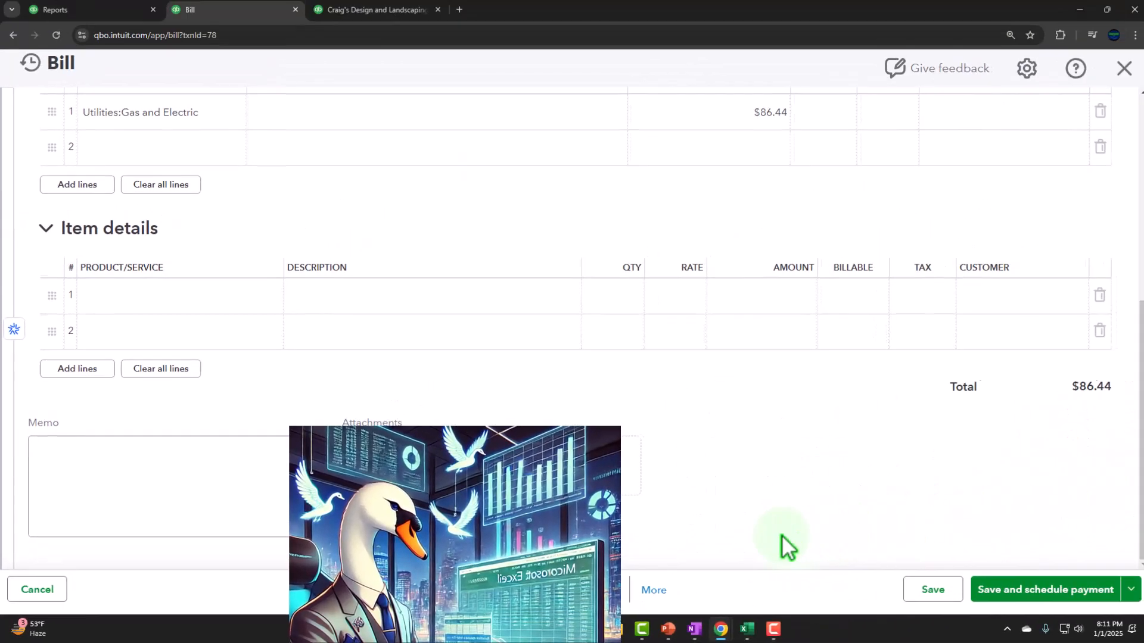
pyautogui.click(1127, 590)
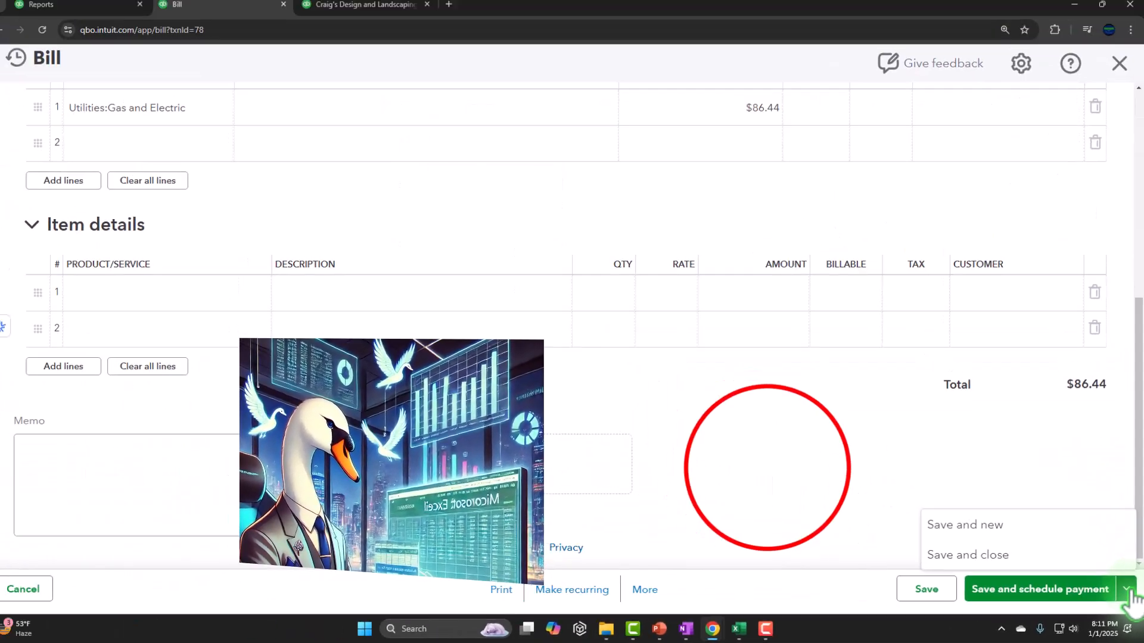
pyautogui.click(775, 477)
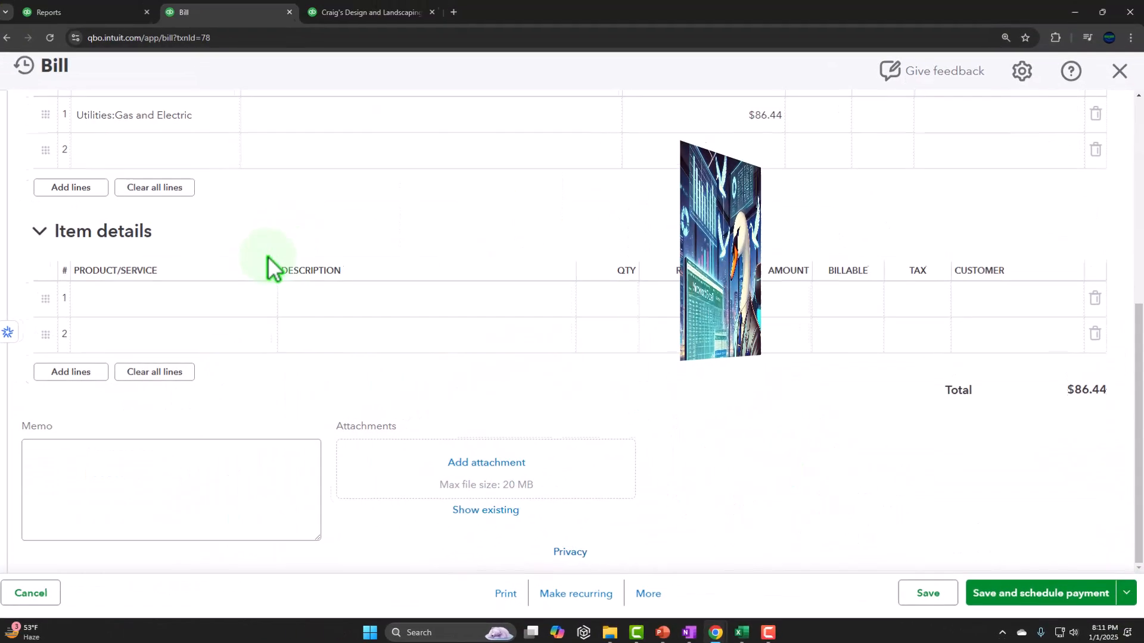
# Close the bill without saving and return from the transaction report to the Balance Sheet's liabilities section.
pyautogui.scroll(6, 271, 255)
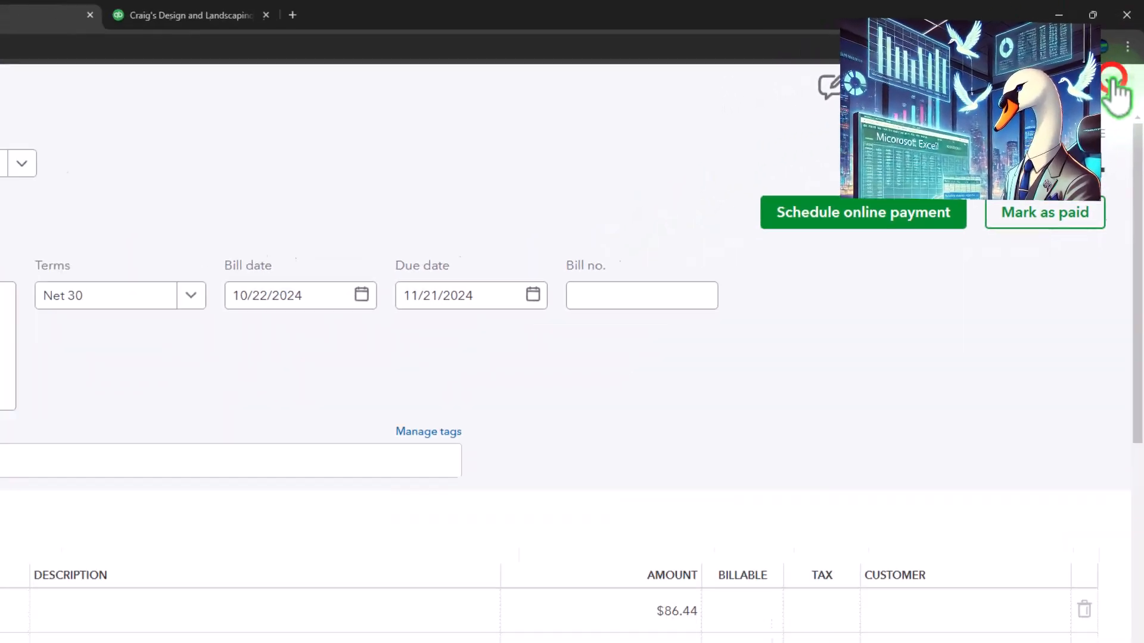
pyautogui.click(1111, 83)
pyautogui.scroll(3, 137, 262)
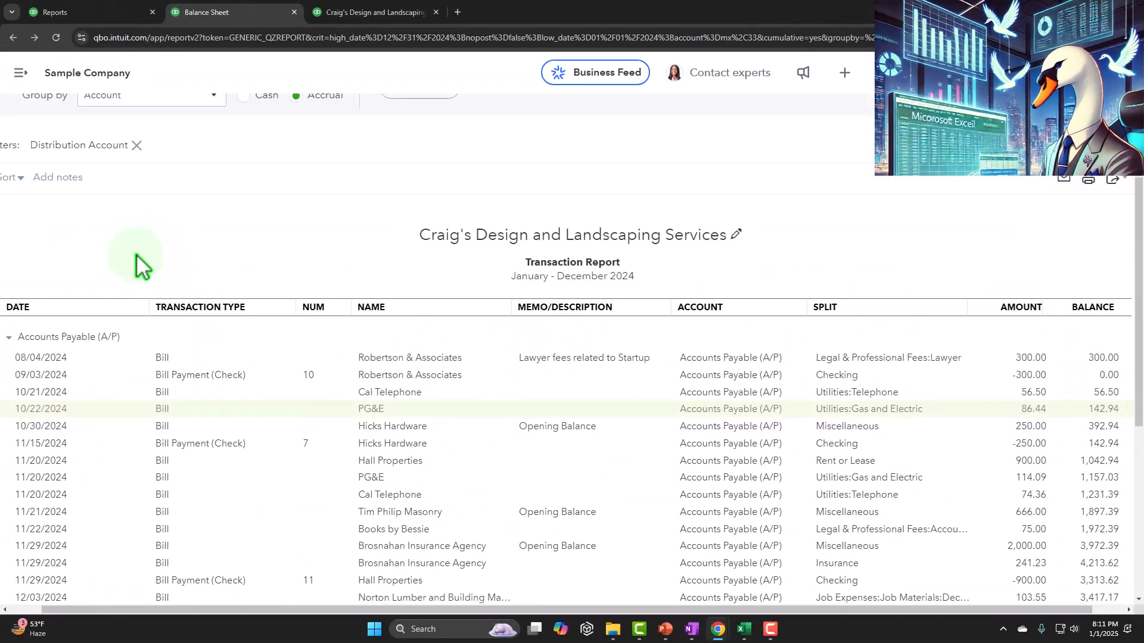
pyautogui.scroll(3, 143, 286)
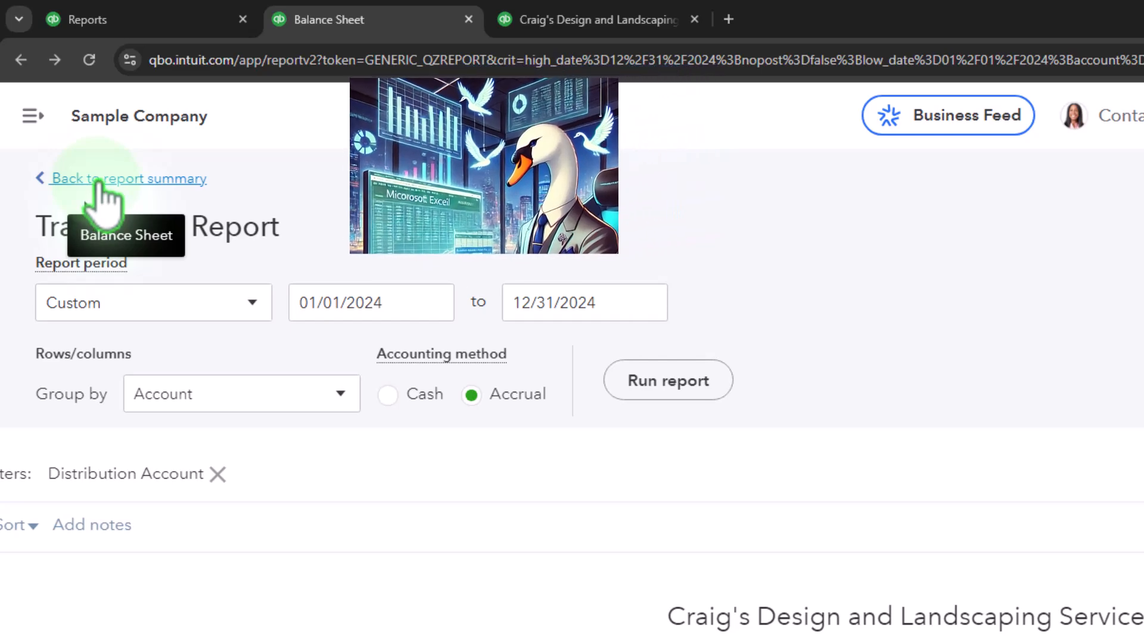
pyautogui.click(99, 181)
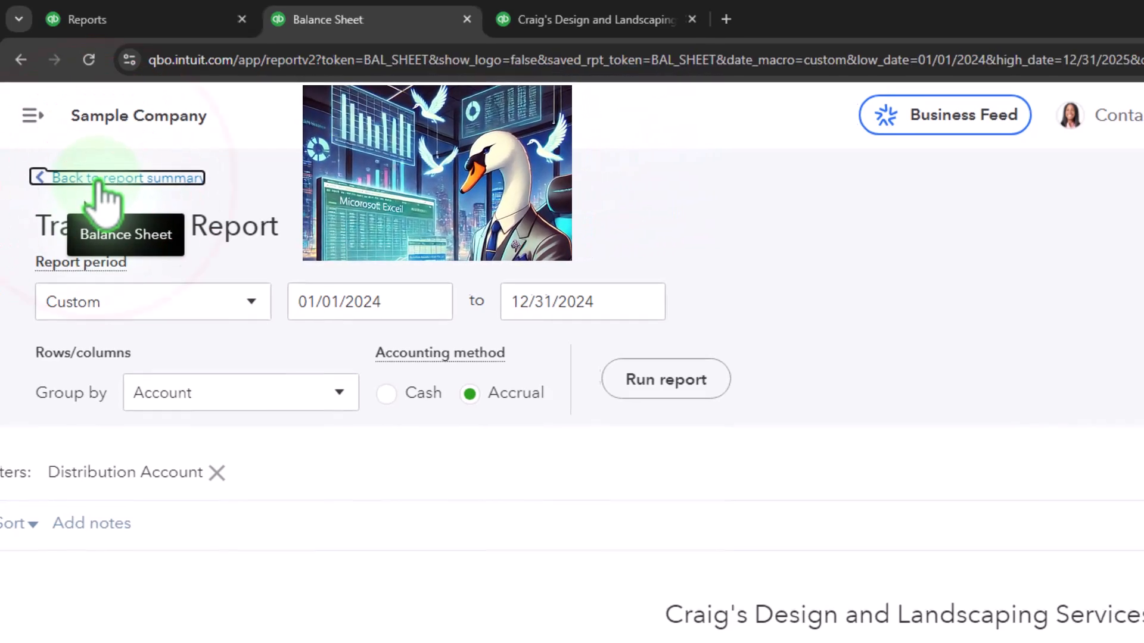
pyautogui.scroll(2, 292, 309)
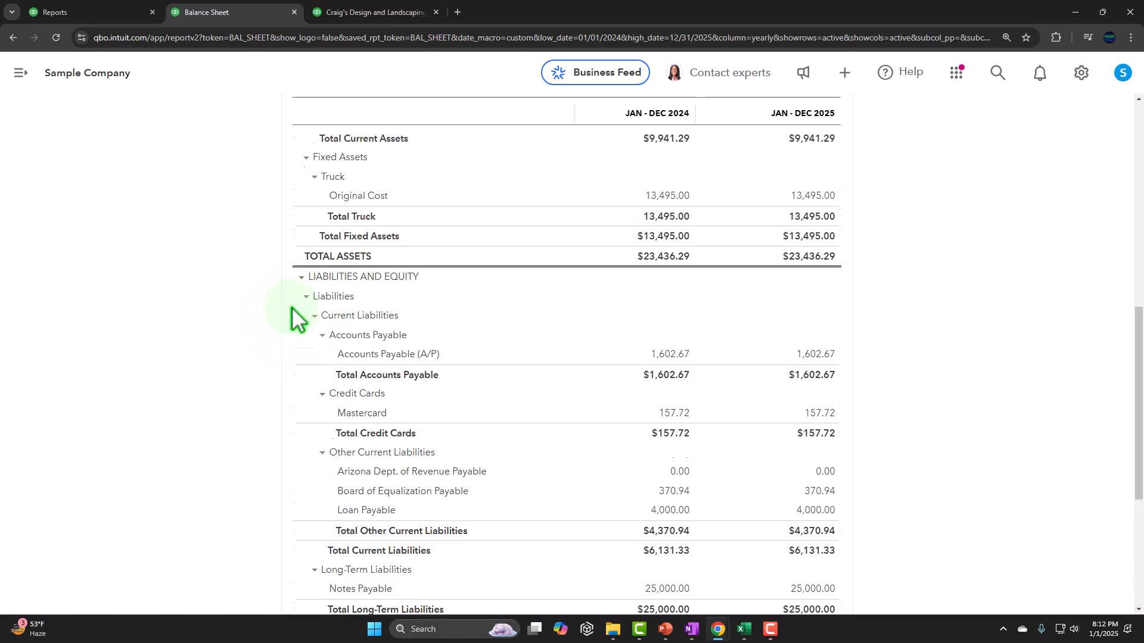
pyautogui.scroll(8, 292, 309)
pyautogui.scroll(-9, 292, 309)
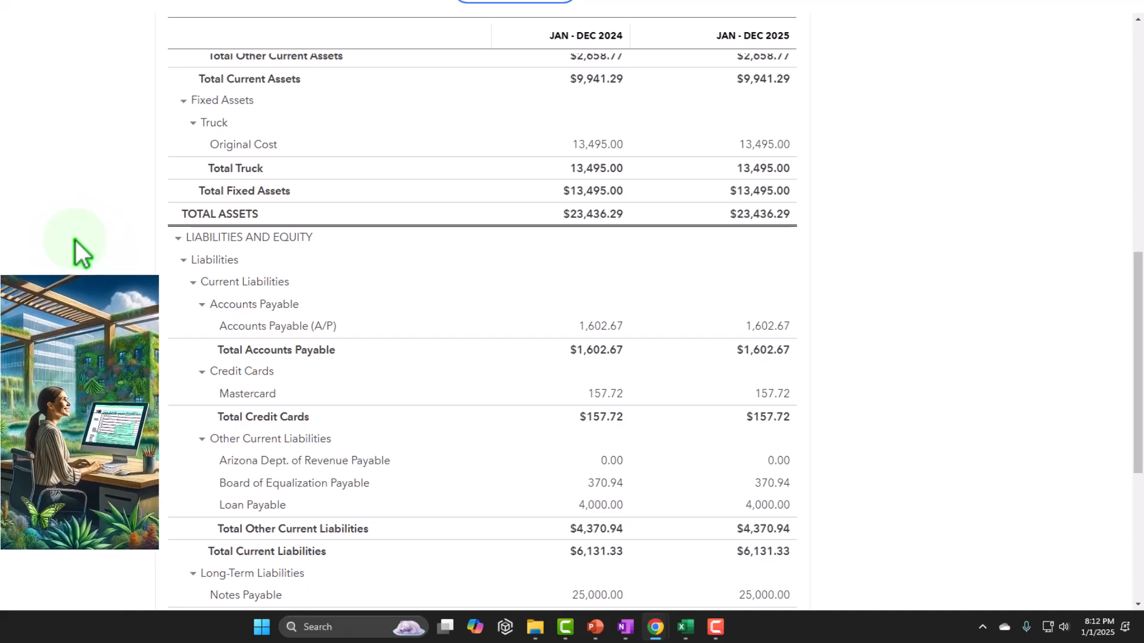
# Switch to the Excel workbook 1180 Bills Form and link the Bill entry's account cell B3 to the Expense account in E11.
pyautogui.moveTo(687, 634)
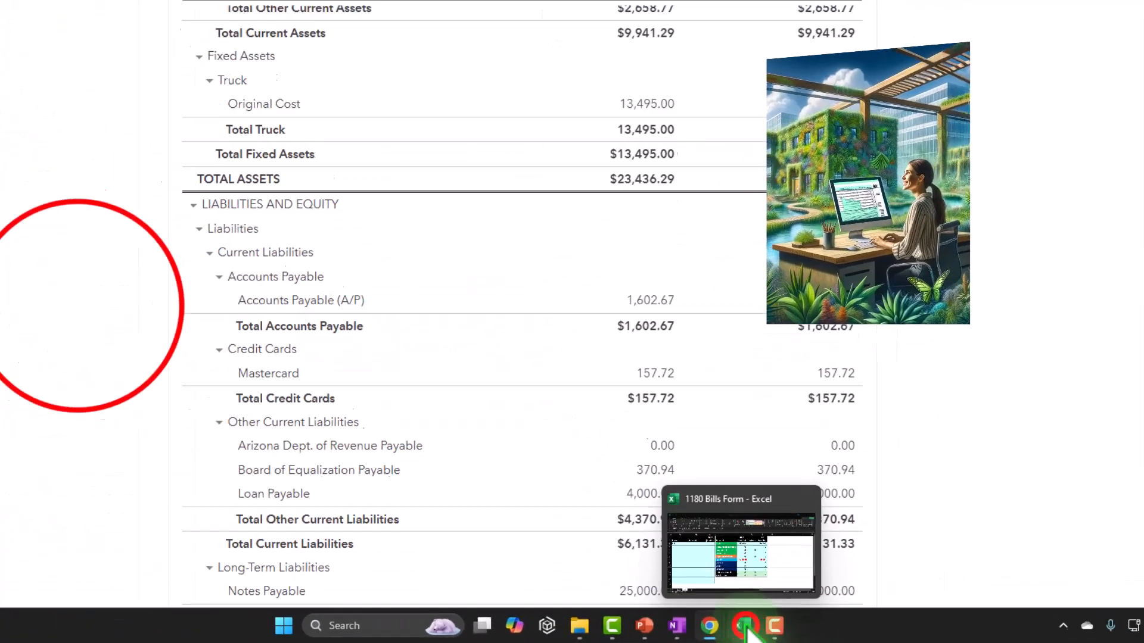
pyautogui.click(744, 627)
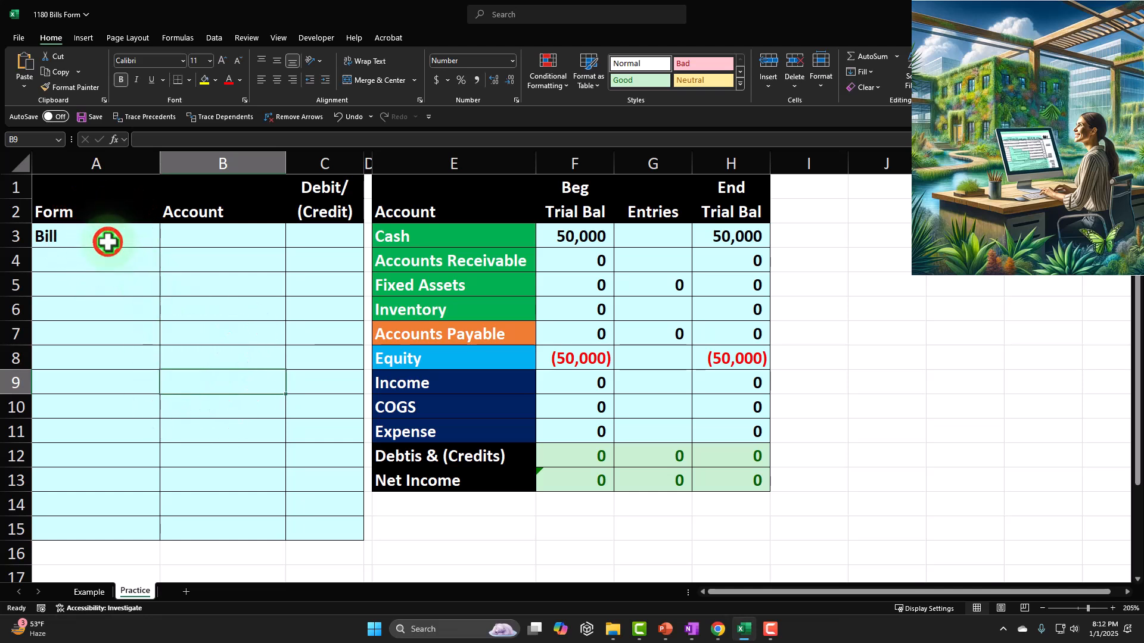
pyautogui.click(106, 241)
pyautogui.press('Tab')
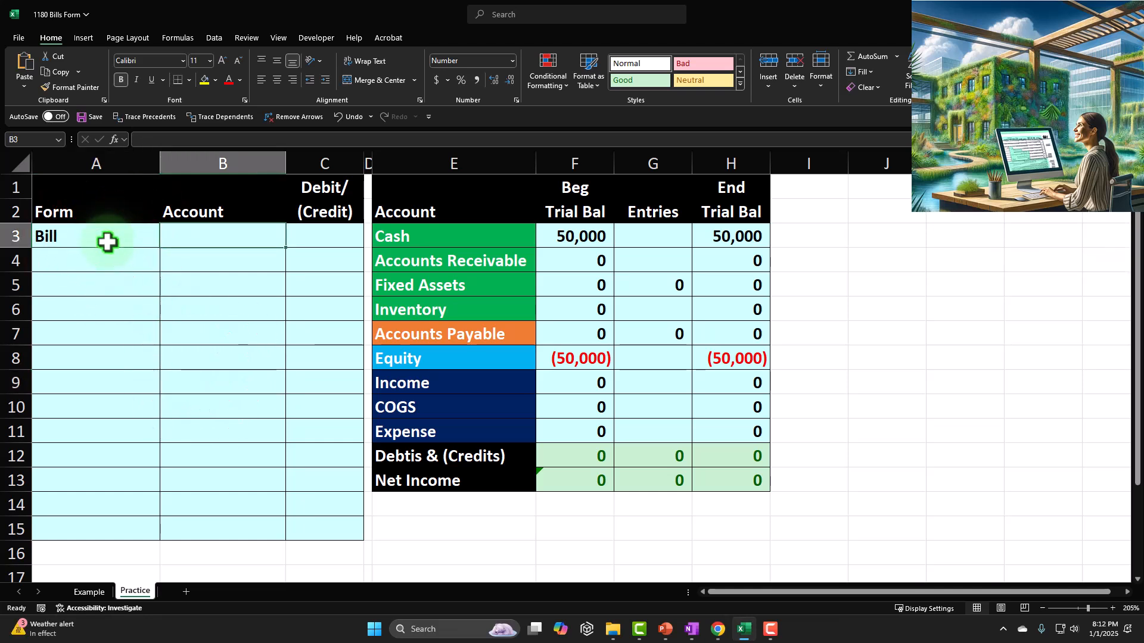
pyautogui.write('=')
pyautogui.press('Down')
pyautogui.press('Down')
pyautogui.press('Down')
pyautogui.press('Down')
pyautogui.press('Down')
pyautogui.press('Down')
pyautogui.press('Down')
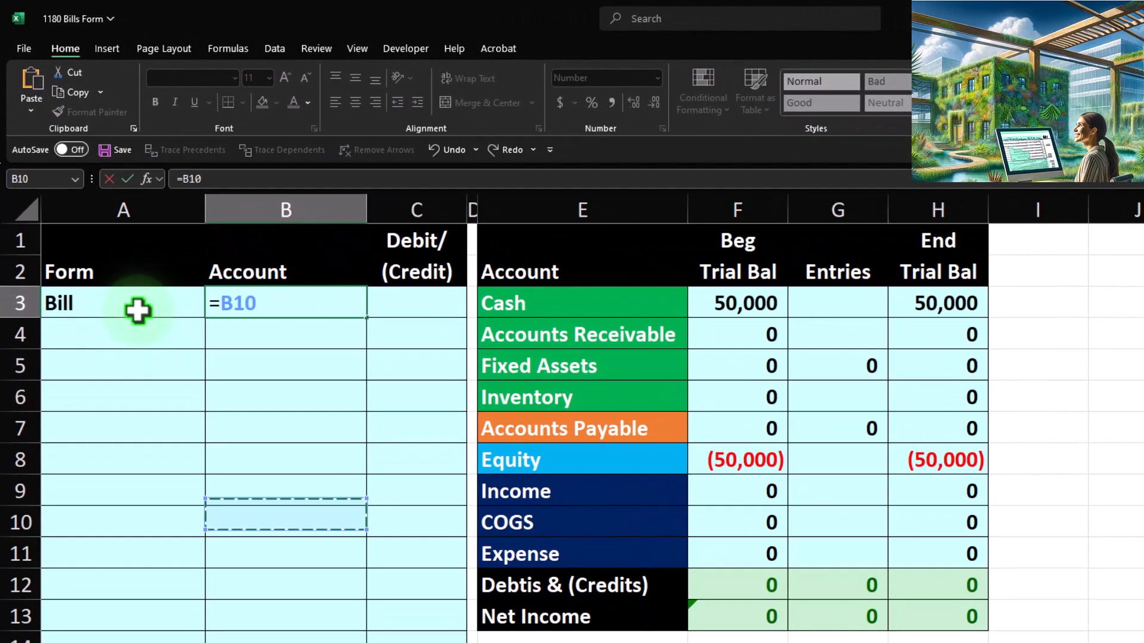
pyautogui.press('Down')
pyautogui.press('Down')
pyautogui.press('Right')
pyautogui.press('Right')
pyautogui.press('Right')
pyautogui.press('Up')
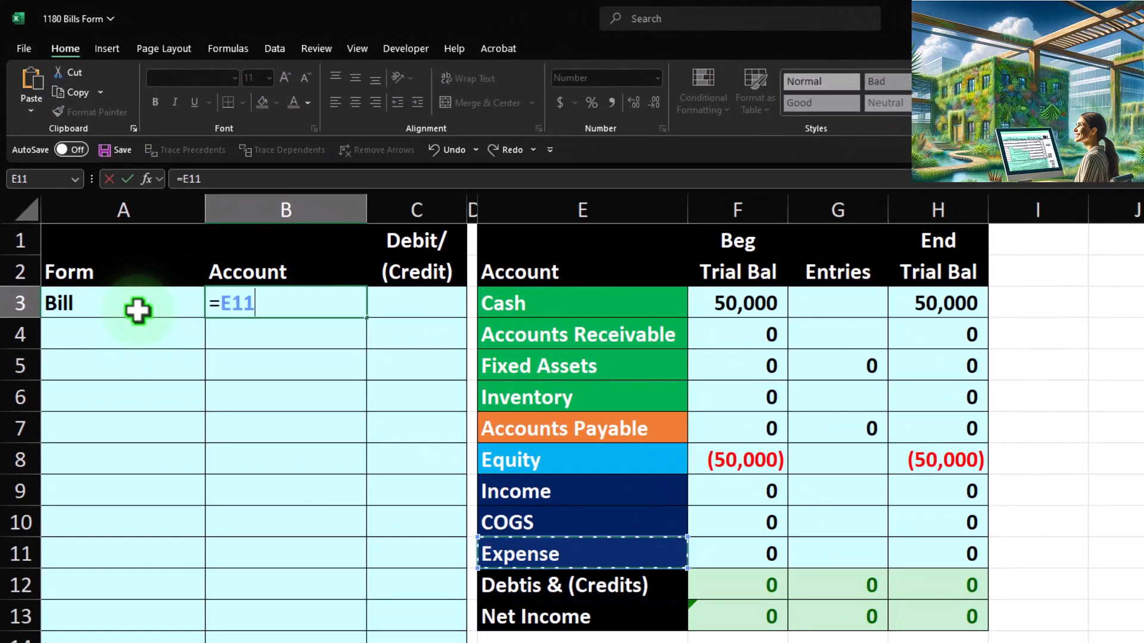
pyautogui.press('Return')
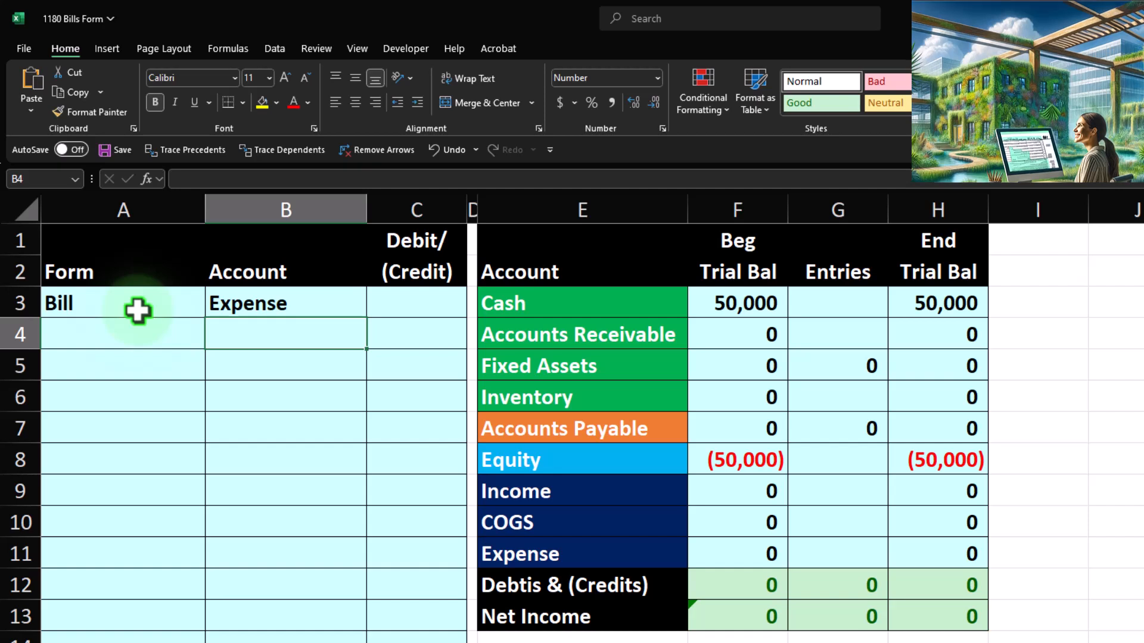
# Enter a debit of 75 for the Expense line in cell C3.
pyautogui.press('Right')
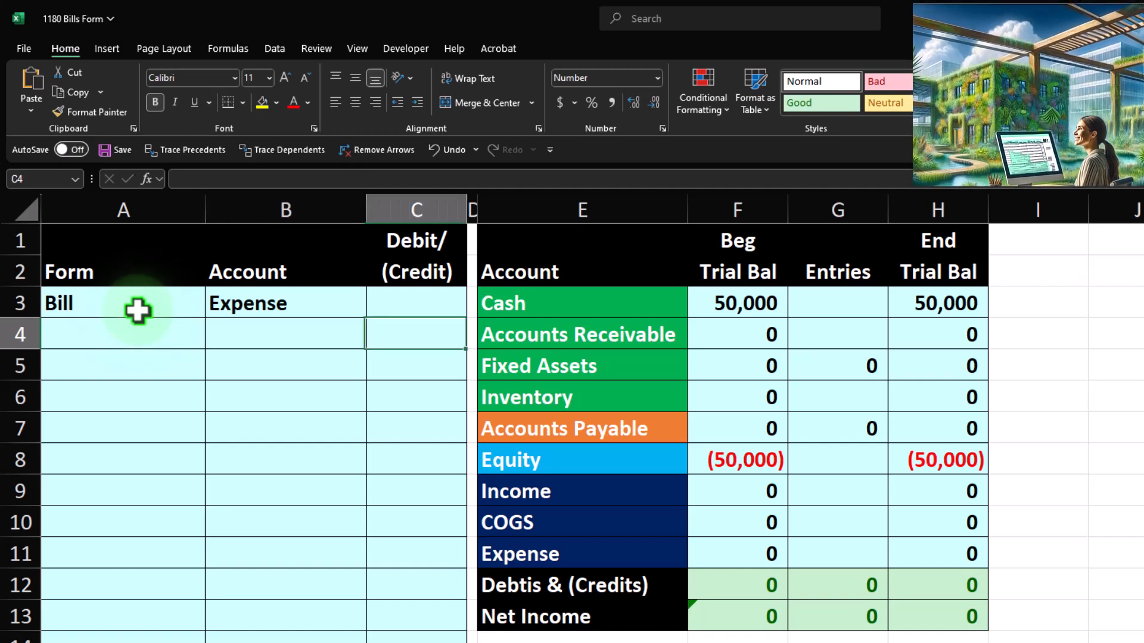
pyautogui.press('Up')
pyautogui.write('75')
pyautogui.press('Return')
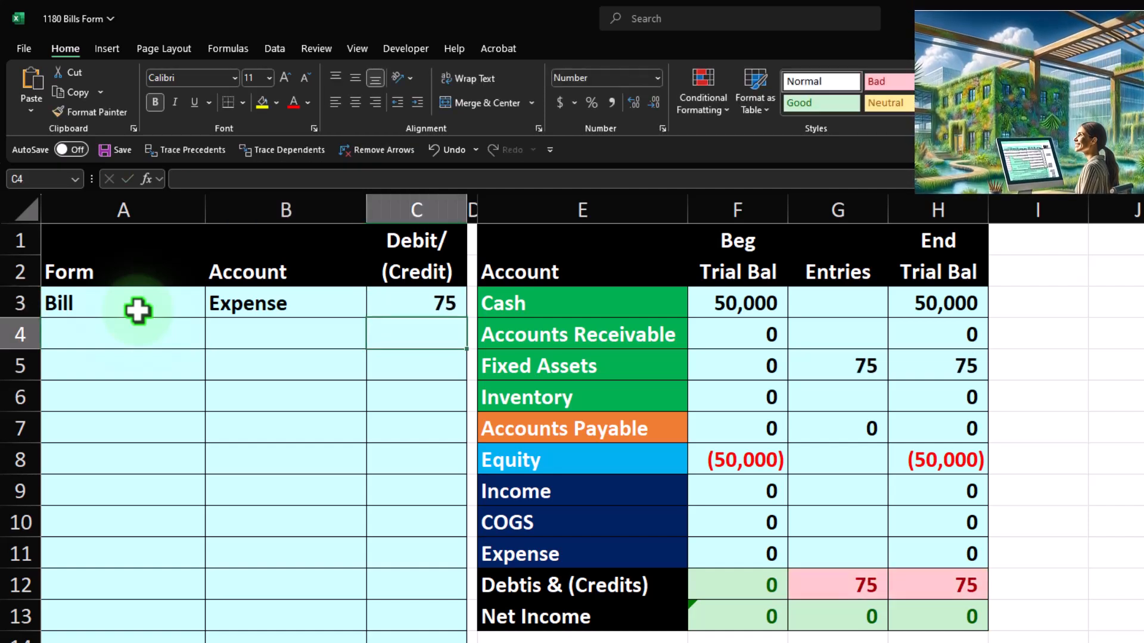
# Link the second account line of the bill entry, cell B4, to the Accounts Payable account in E7.
pyautogui.press('Left')
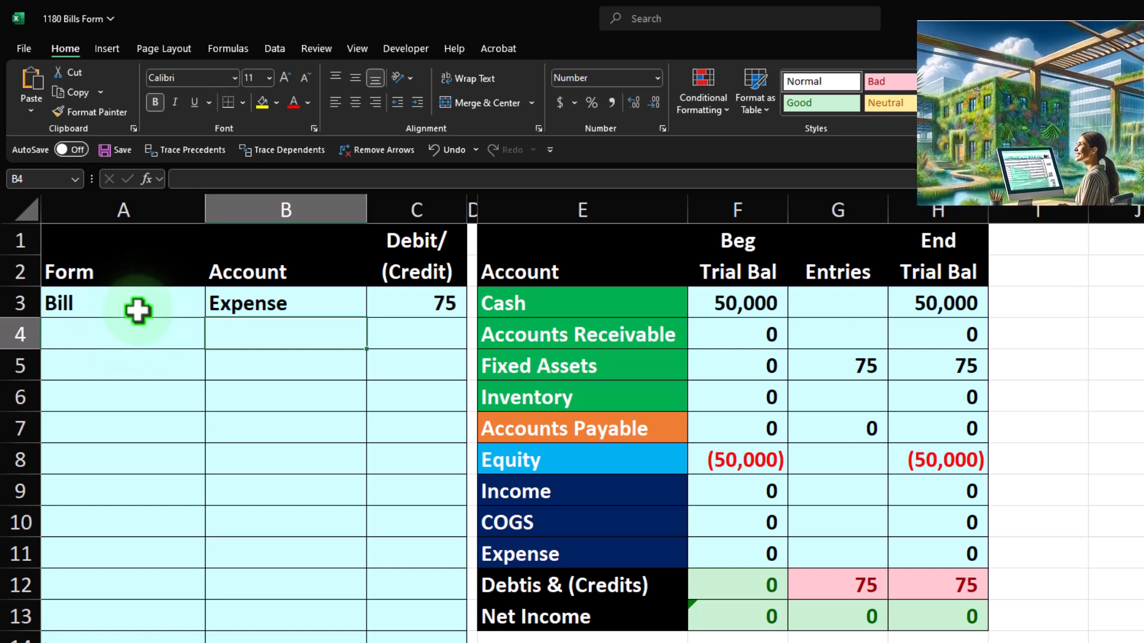
pyautogui.write('=')
pyautogui.press('Right')
pyautogui.press('Up')
pyautogui.press('Right')
pyautogui.press('Right')
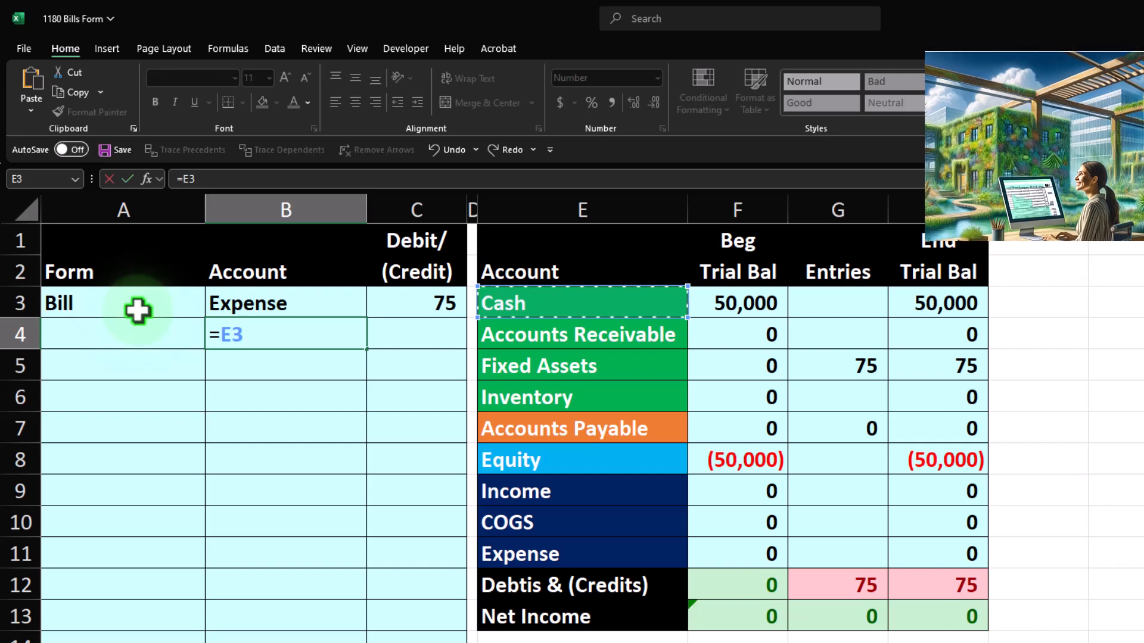
pyautogui.press('Down')
pyautogui.press('Down')
pyautogui.press('Down')
pyautogui.press('Down')
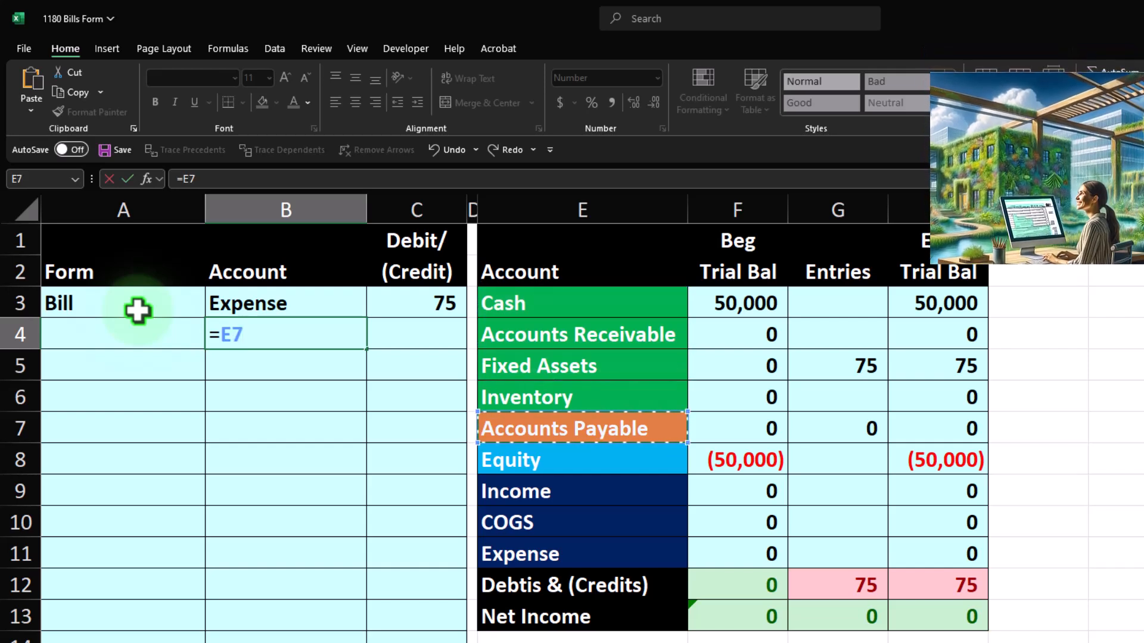
pyautogui.press('Return')
# Enter the Accounts Payable credit in C4 as a formula that negates the debit in C3.
pyautogui.press('Right')
pyautogui.press('Up')
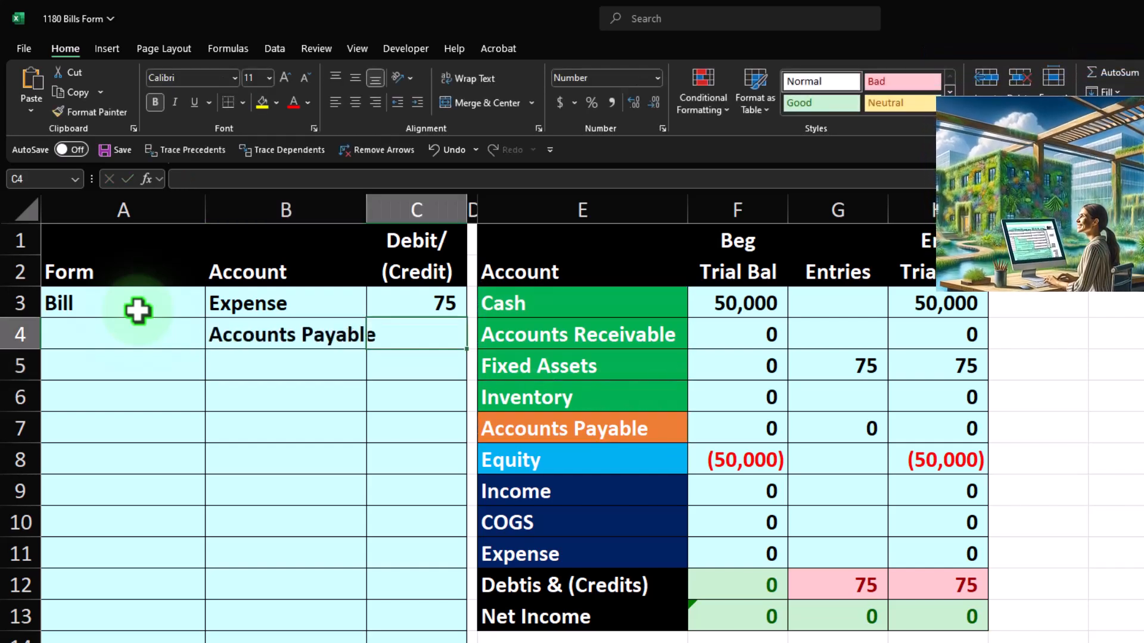
pyautogui.write('=-')
pyautogui.press('Up')
pyautogui.press('Return')
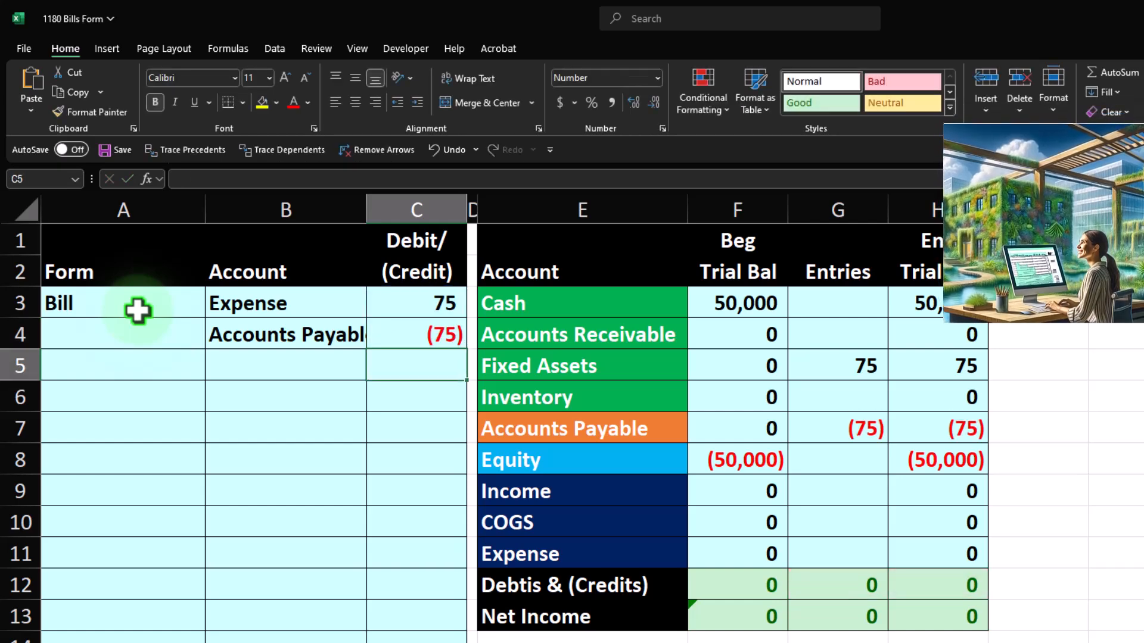
# Clear the existing formulas from the trial balance Entries column in cells G4:G7.
pyautogui.moveTo(883, 377); pyautogui.dragTo(869, 435)
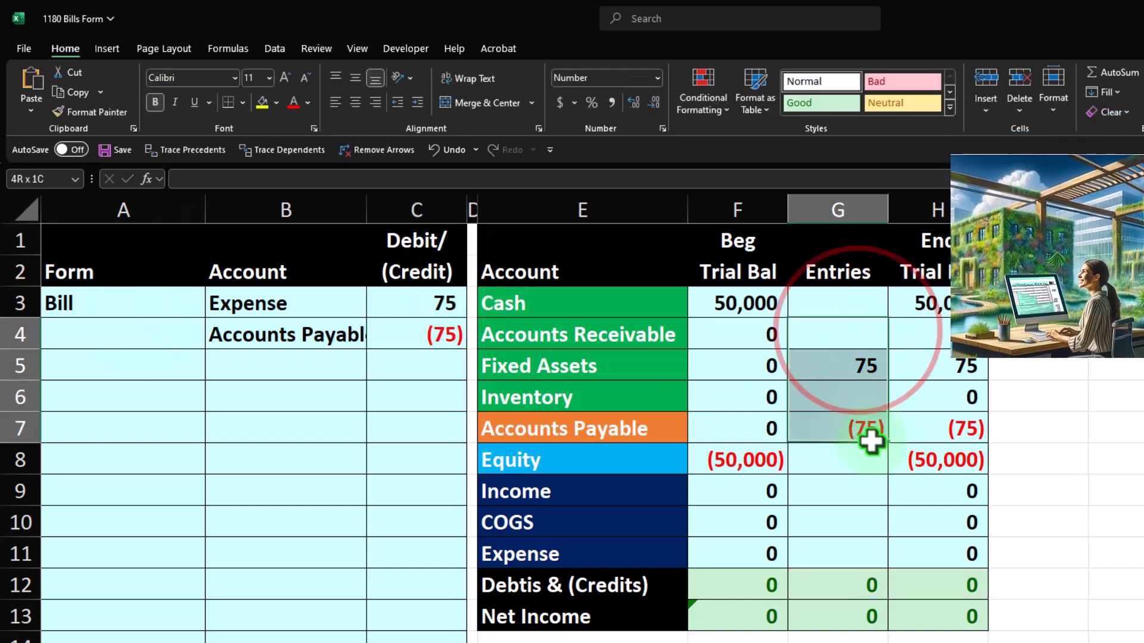
pyautogui.press('Delete')
pyautogui.click(868, 434)
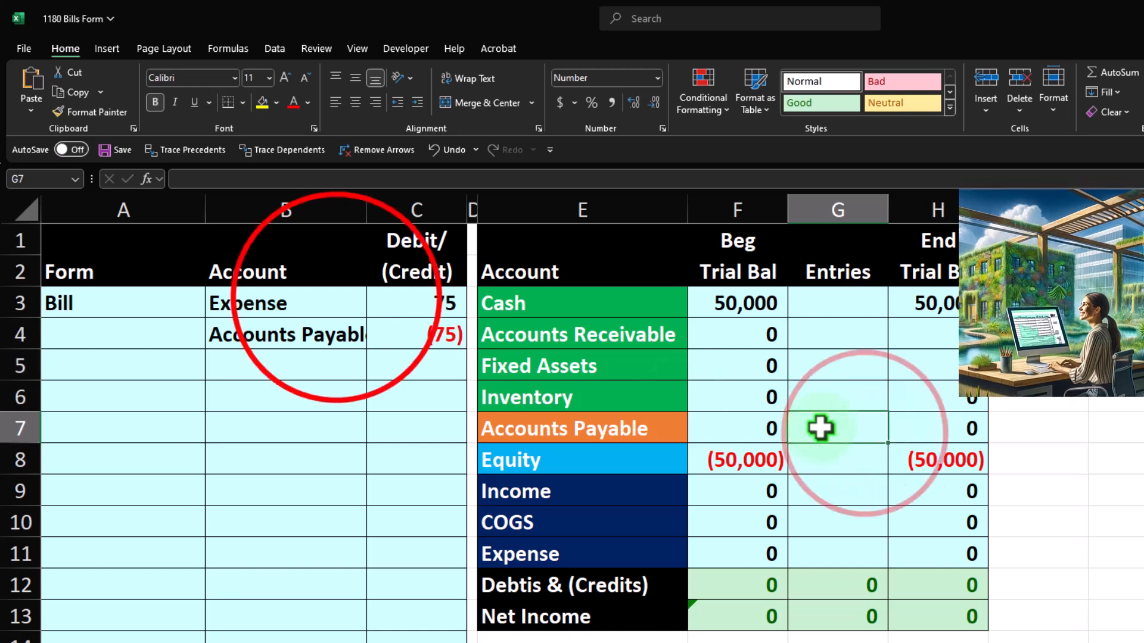
# Post the bill's Expense debit to the trial balance by linking the Entries cell G11 to C3.
pyautogui.click(332, 299)
pyautogui.press('Down')
pyautogui.press('Right')
pyautogui.press('Right')
pyautogui.press('Right')
pyautogui.press('Right')
pyautogui.press('Right')
pyautogui.press('Right')
pyautogui.press('Left')
pyautogui.press('Left')
pyautogui.press('Down')
pyautogui.press('Down')
pyautogui.press('Down')
pyautogui.press('Down')
pyautogui.press('Down')
pyautogui.press('Down')
pyautogui.press('Right')
pyautogui.press('Down')
pyautogui.write('=')
pyautogui.press('Left')
pyautogui.press('Left')
pyautogui.press('Left')
pyautogui.press('Left')
pyautogui.press('Up')
pyautogui.press('Up')
pyautogui.press('Up')
pyautogui.press('Up')
pyautogui.press('Up')
pyautogui.press('Up')
pyautogui.press('Up')
pyautogui.press('Up')
pyautogui.press('Return')
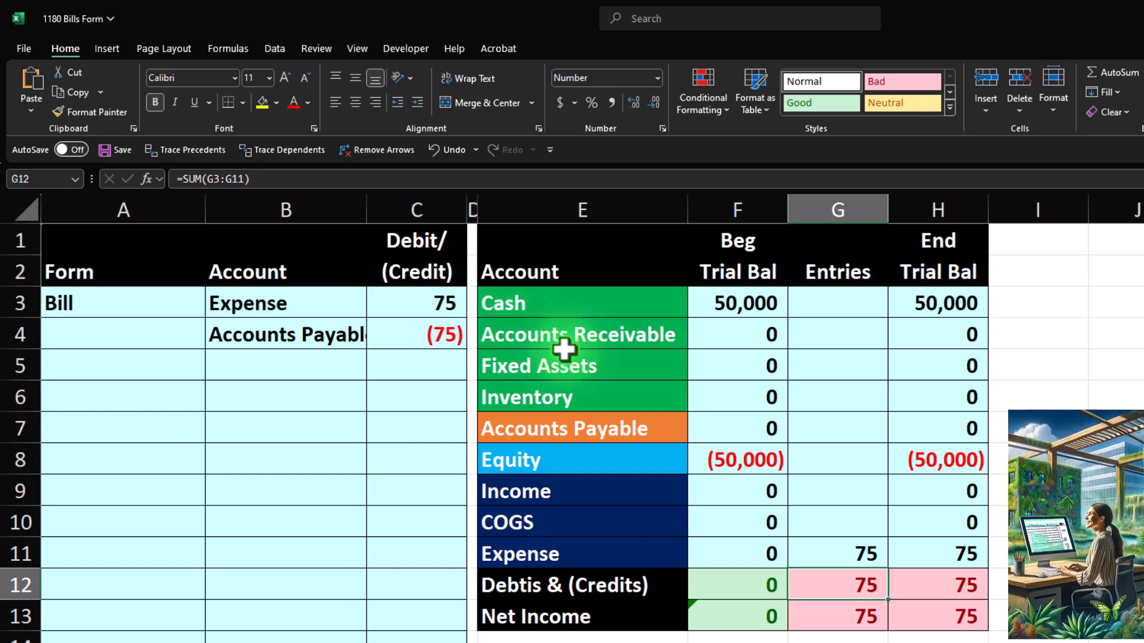
# Post the Accounts Payable credit to the trial balance by linking the Entries cell G7 to C4.
pyautogui.click(820, 426)
pyautogui.write('=')
pyautogui.press('Left')
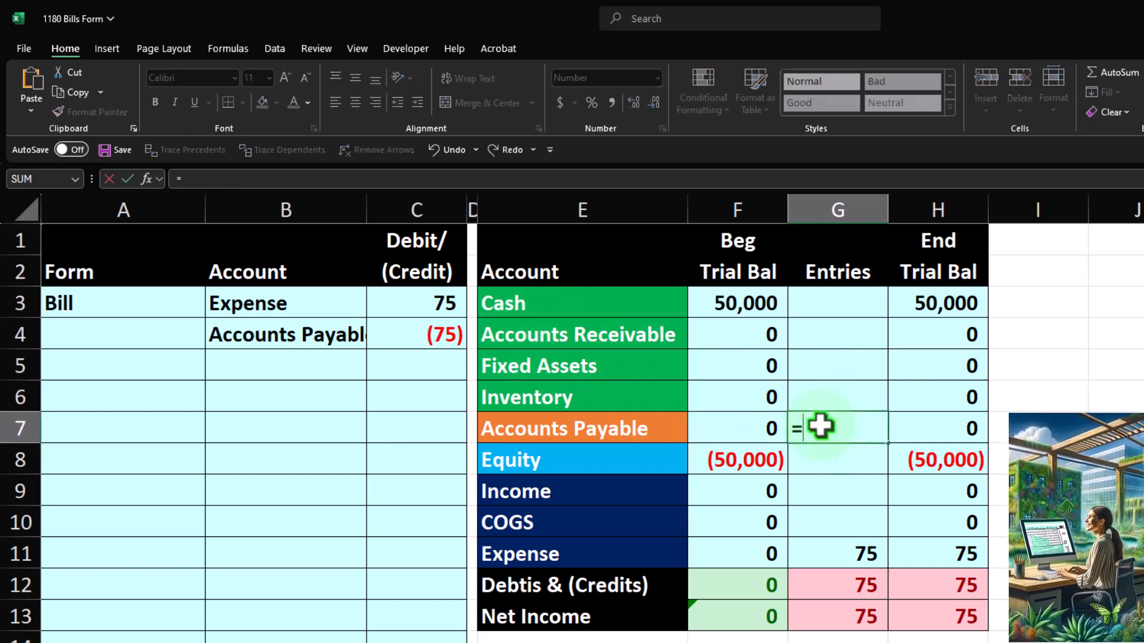
pyautogui.press('Up')
pyautogui.press('Up')
pyautogui.press('Up')
pyautogui.press('Return')
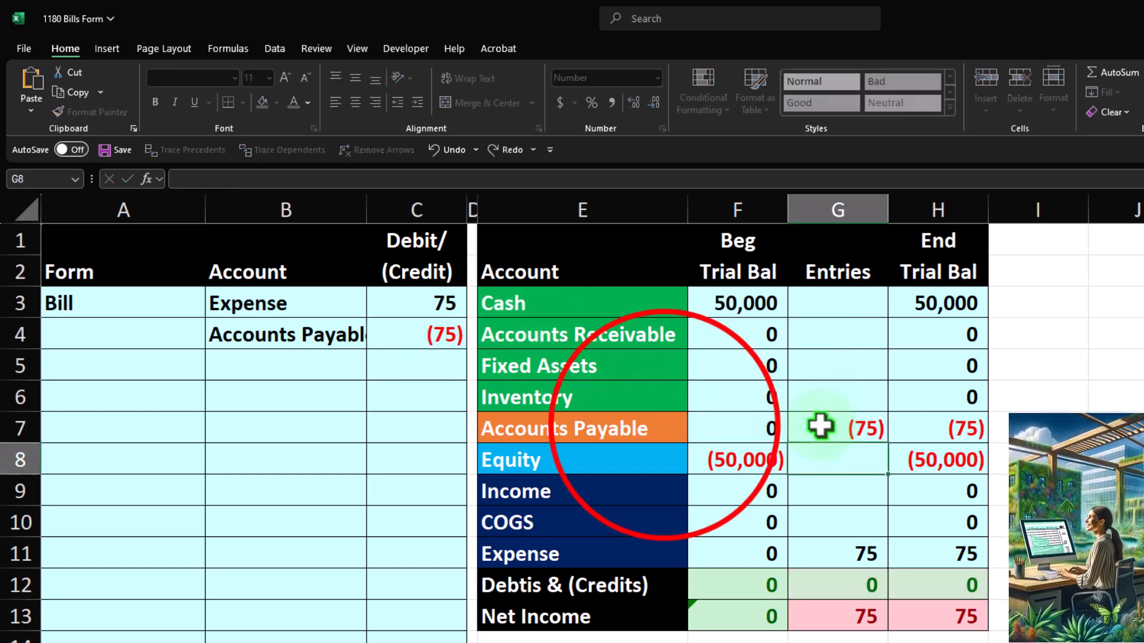
# Examine how the entry affects the Accounts Payable and Expense rows and the ending Net Income formula.
pyautogui.click(665, 426)
pyautogui.moveTo(664, 426); pyautogui.dragTo(939, 421)
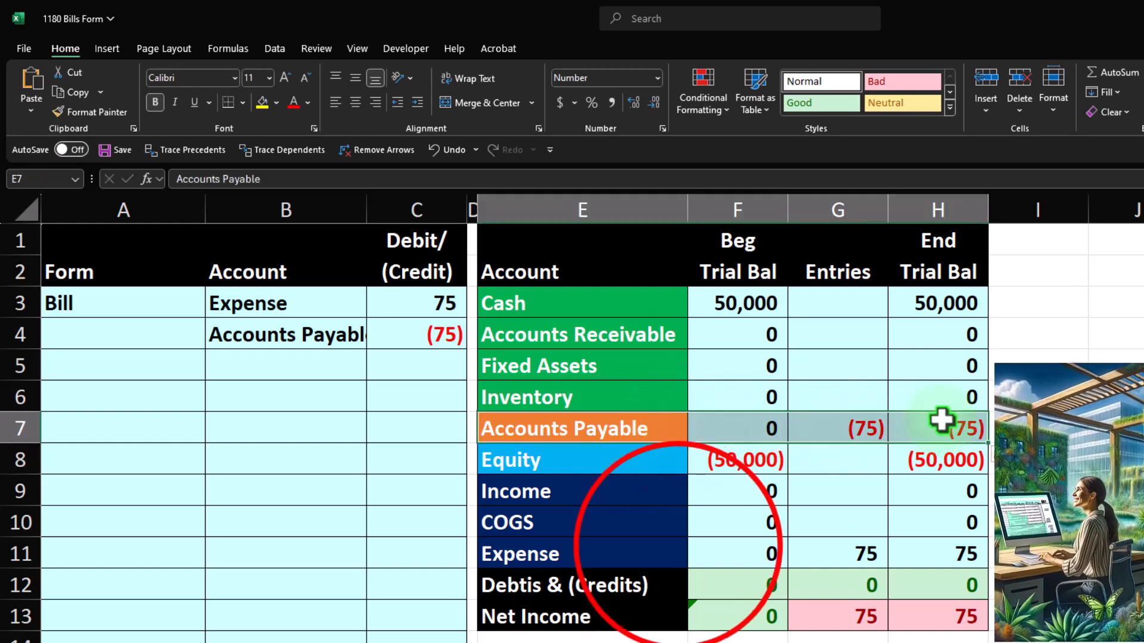
pyautogui.moveTo(676, 549); pyautogui.dragTo(967, 553)
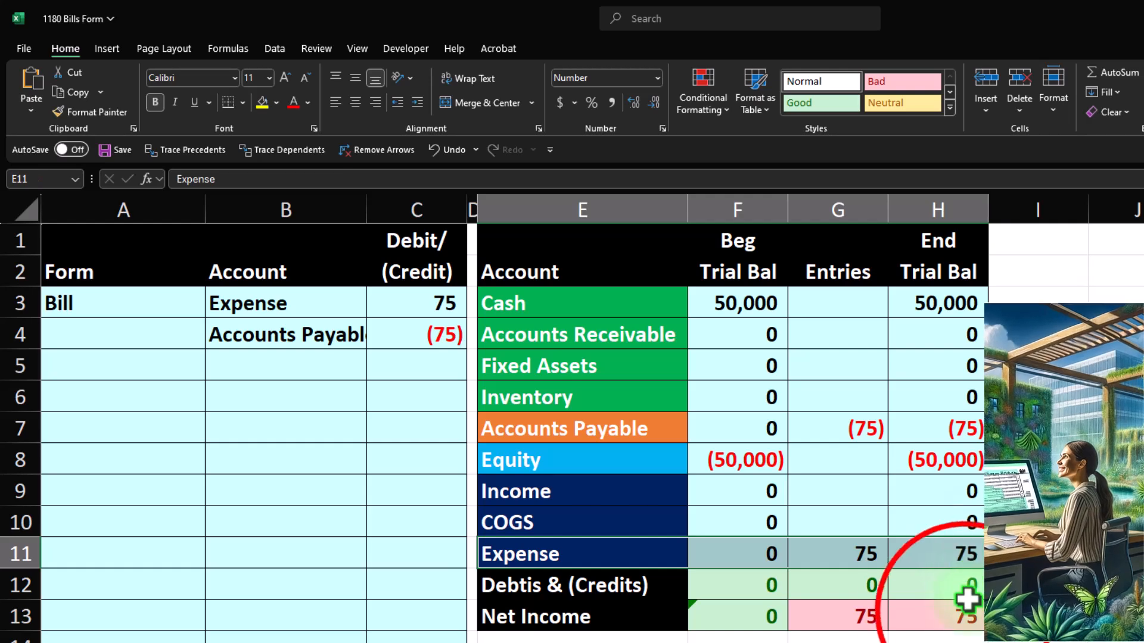
pyautogui.click(953, 616)
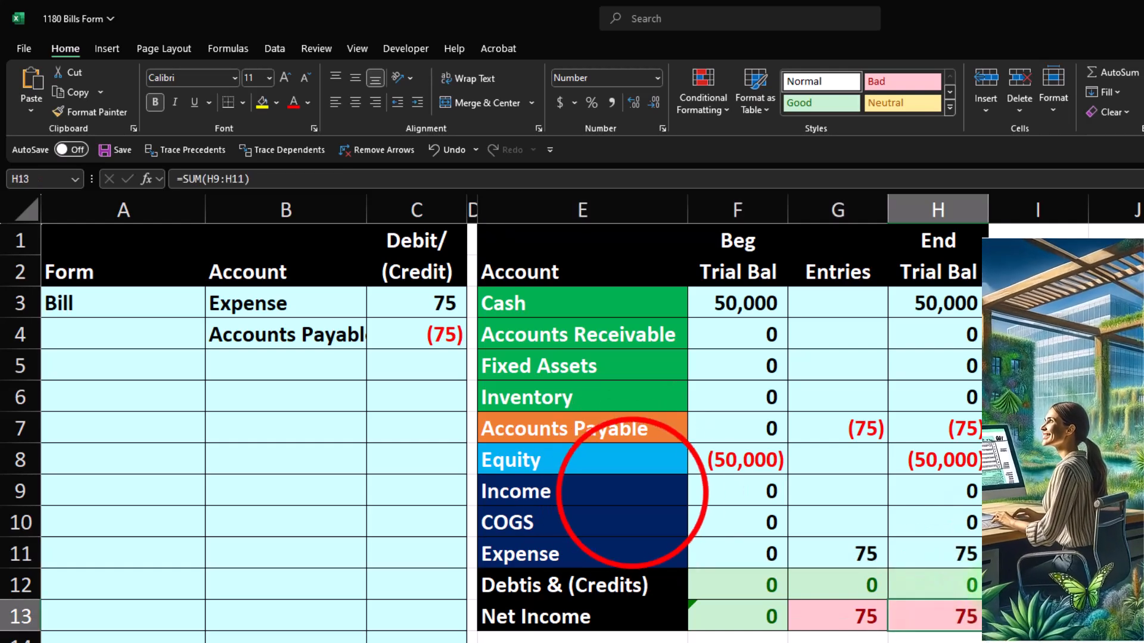
pyautogui.moveTo(628, 492); pyautogui.dragTo(940, 551)
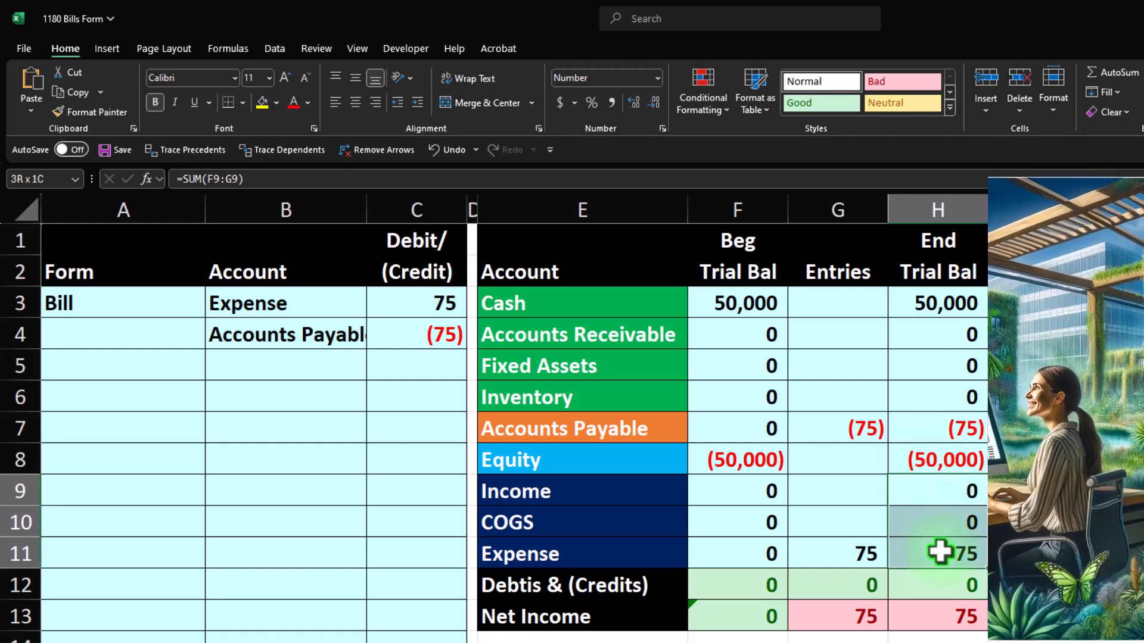
pyautogui.click(942, 614)
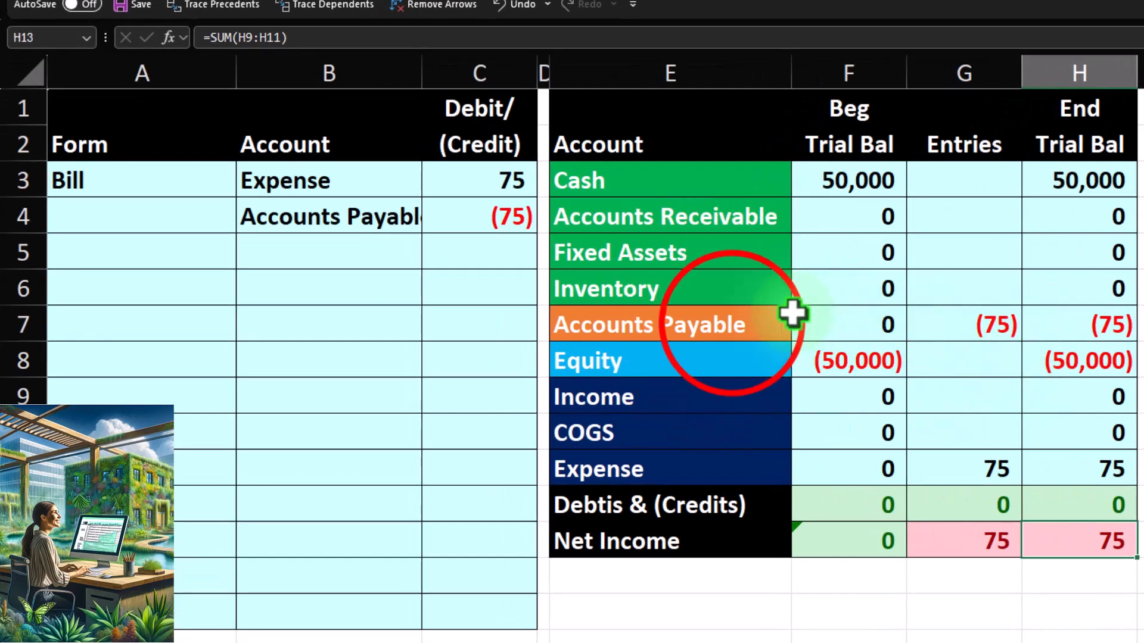
# Review the Accounts Payable row of the trial balance against the Cash row's Entries cell.
pyautogui.moveTo(733, 324); pyautogui.dragTo(1112, 324)
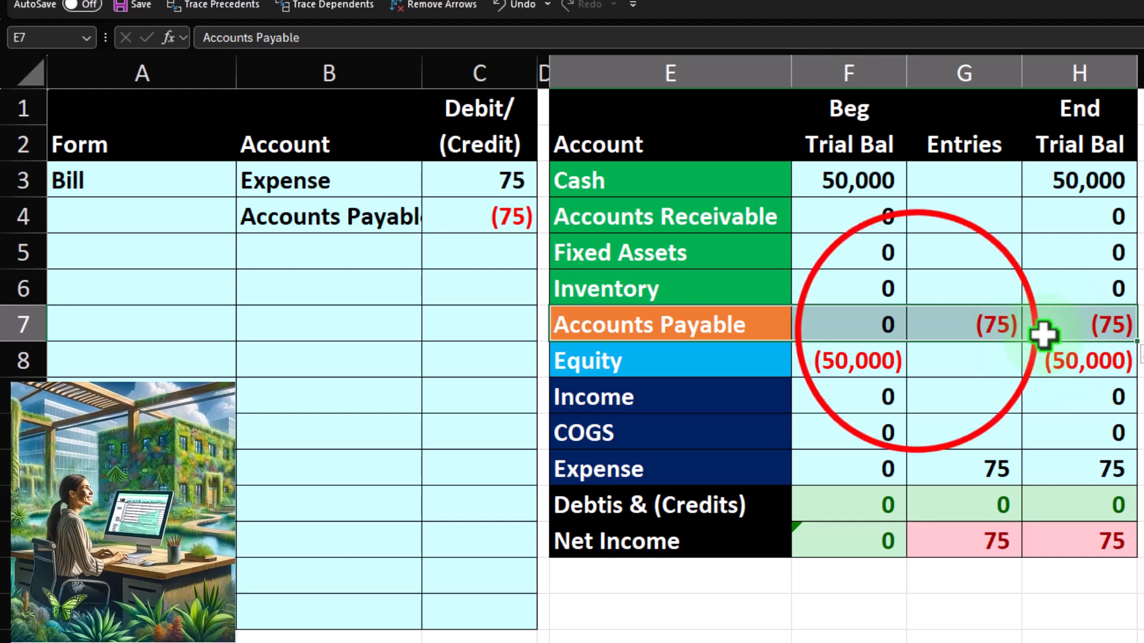
pyautogui.click(916, 328)
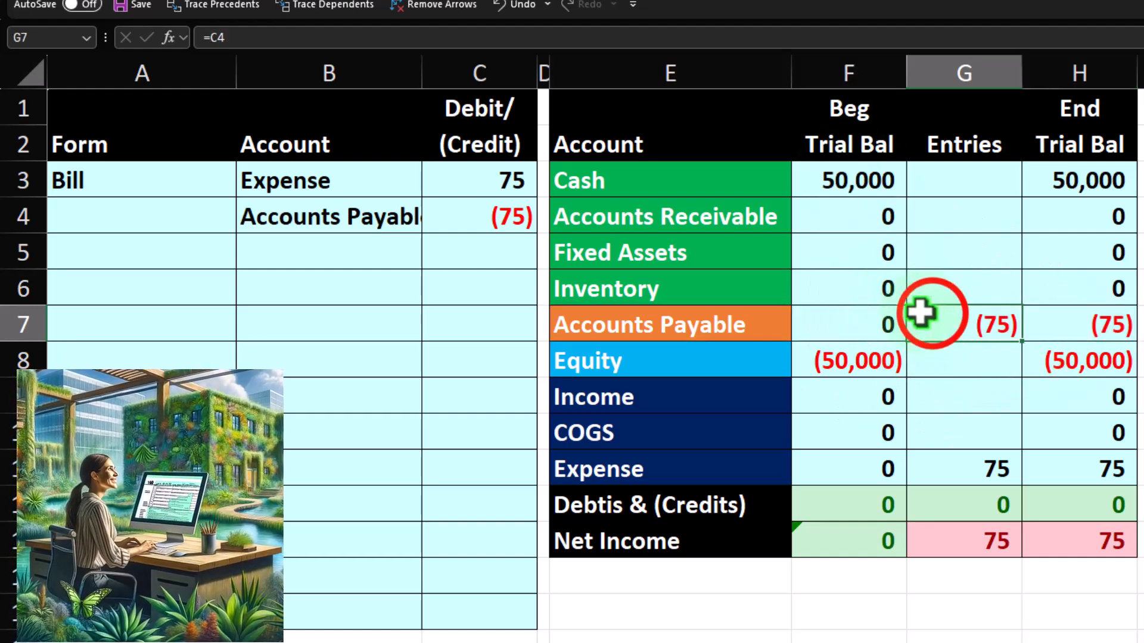
pyautogui.click(952, 177)
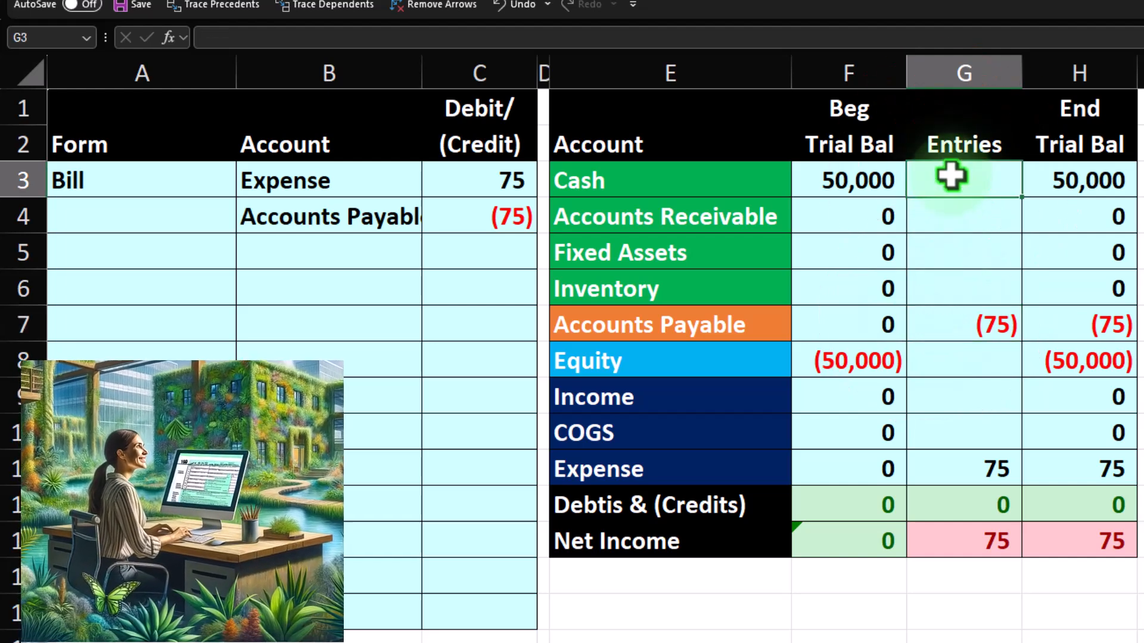
pyautogui.click(1044, 318)
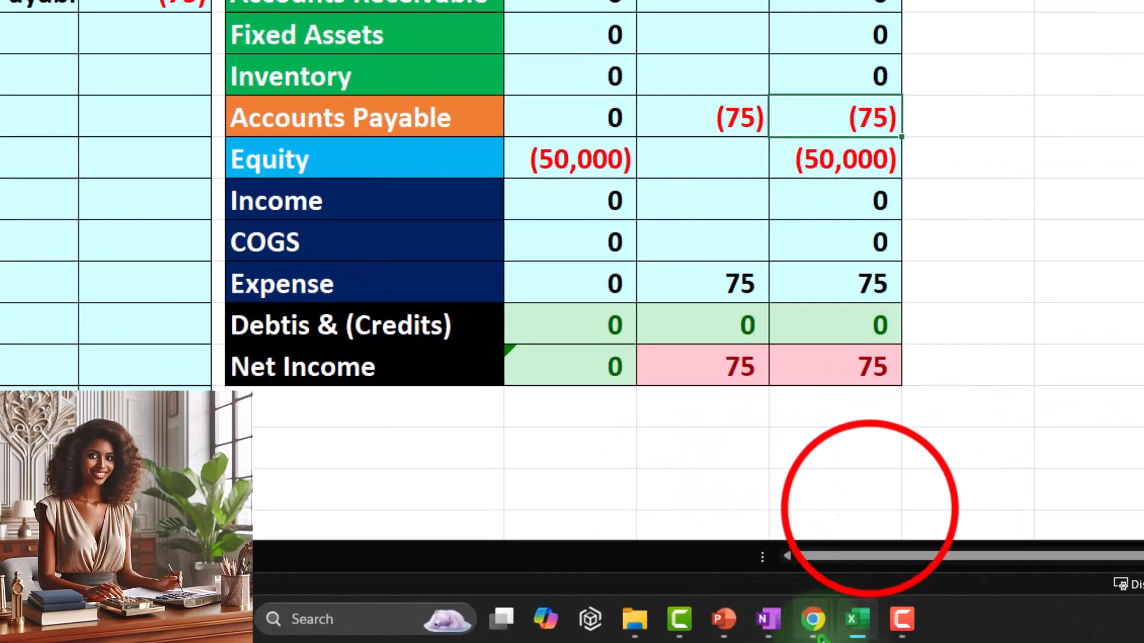
# Switch to the QuickBooks Online Reports page in the browser and open a new vendor bill form.
pyautogui.moveTo(813, 623)
pyautogui.click(830, 524)
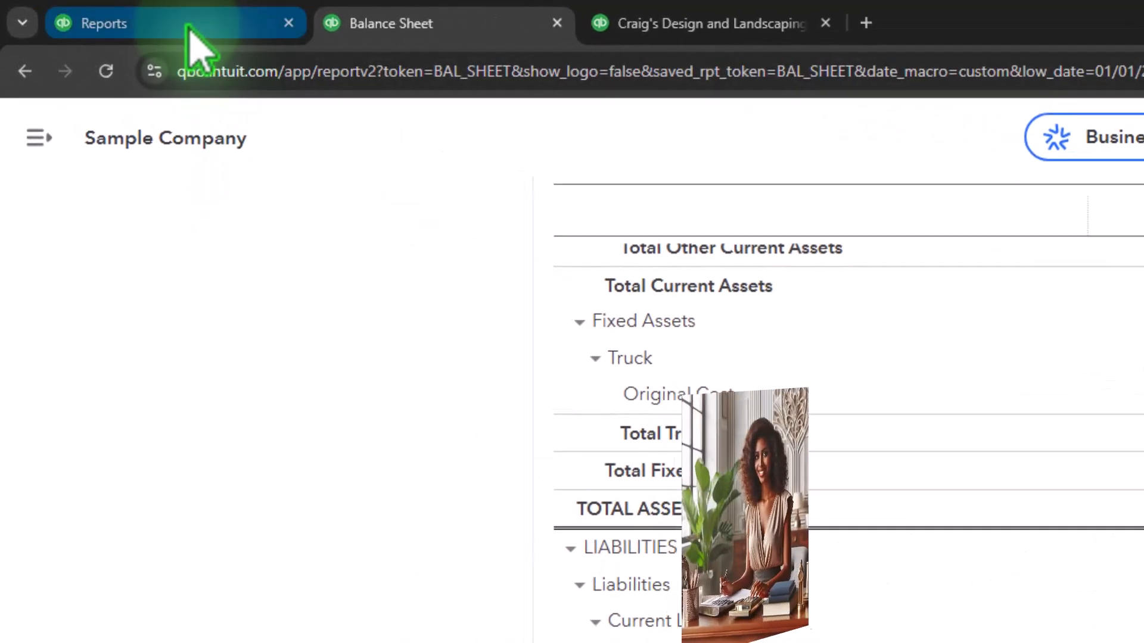
pyautogui.click(188, 30)
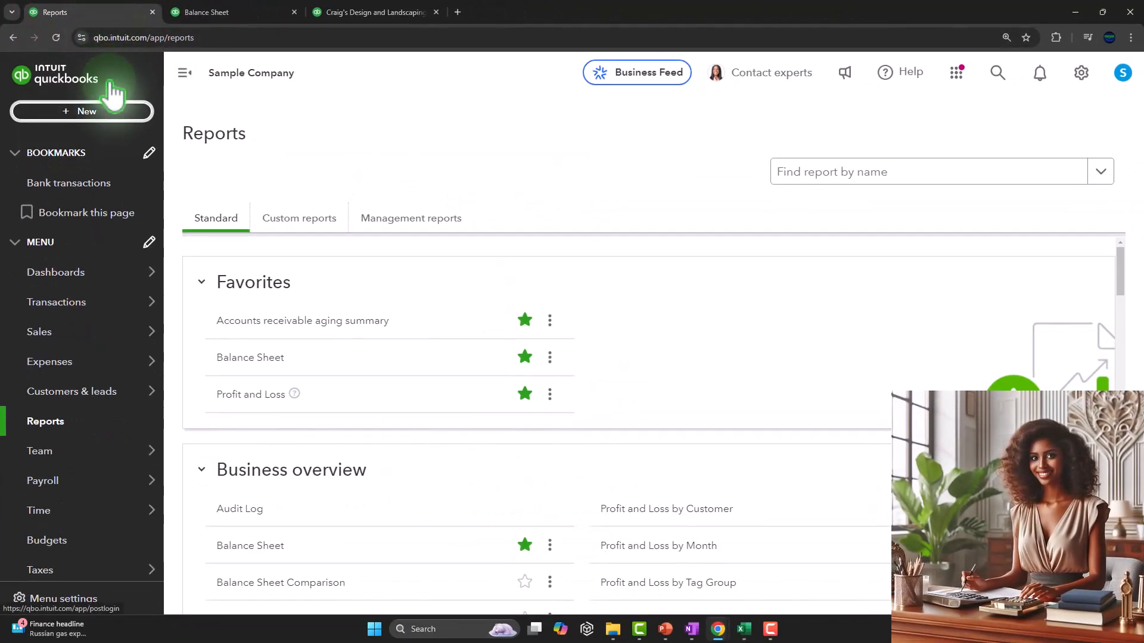
pyautogui.click(73, 110)
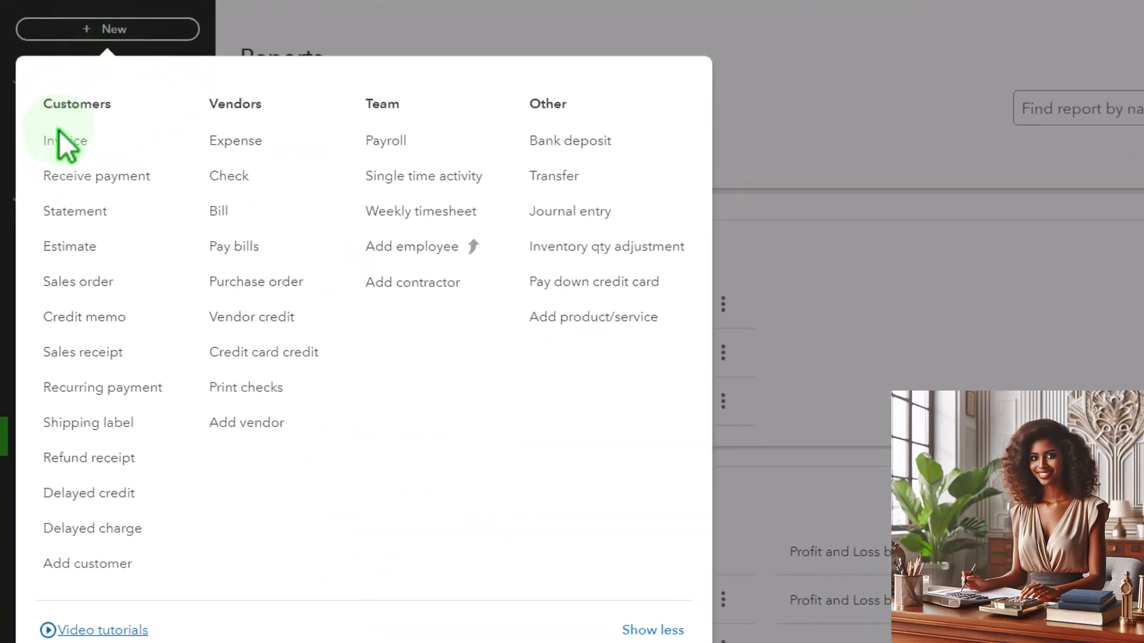
pyautogui.click(221, 211)
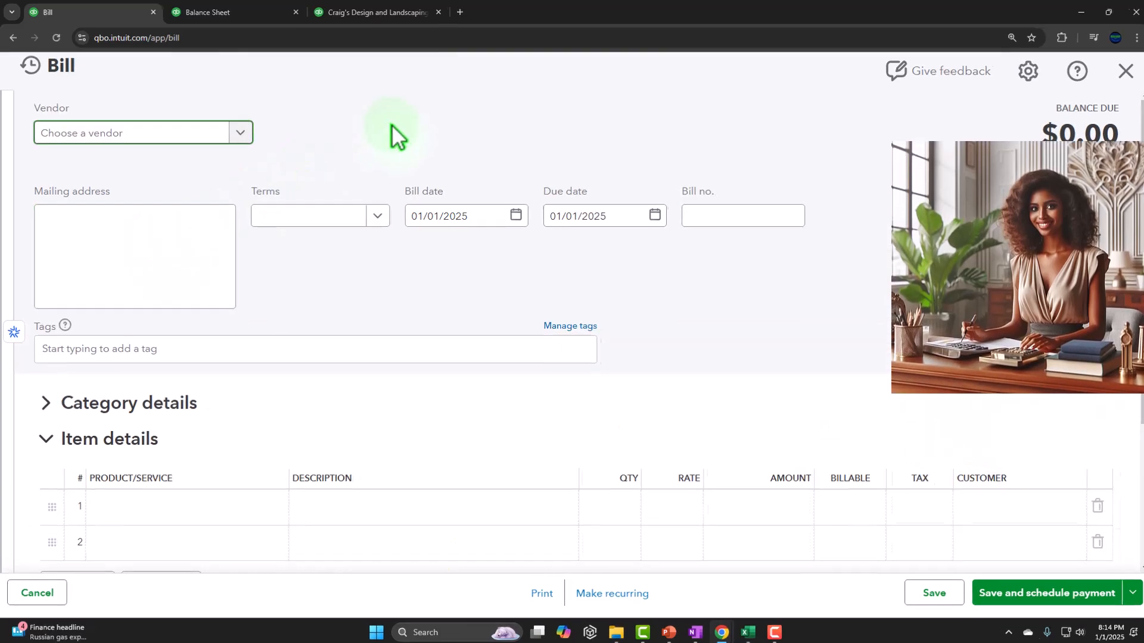
# Enter Verizon as the bill's vendor, view its new-vendor details form and close that form without saving.
pyautogui.write('Verzio')
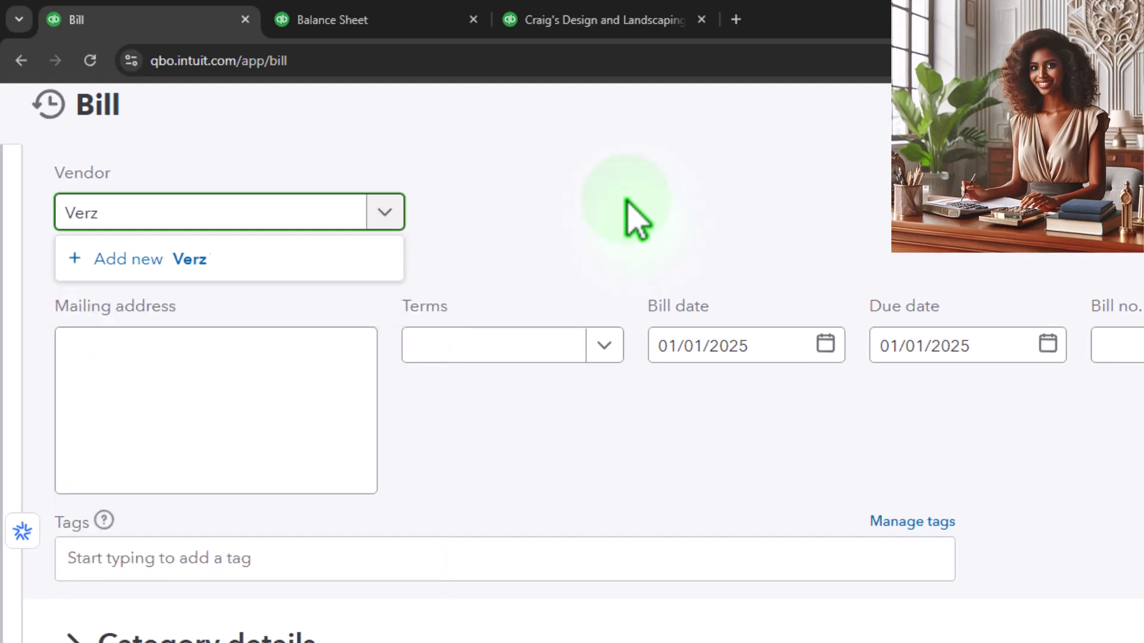
pyautogui.press('BackSpace')
pyautogui.press('BackSpace')
pyautogui.press('BackSpace')
pyautogui.press('BackSpace')
pyautogui.write('rizon')
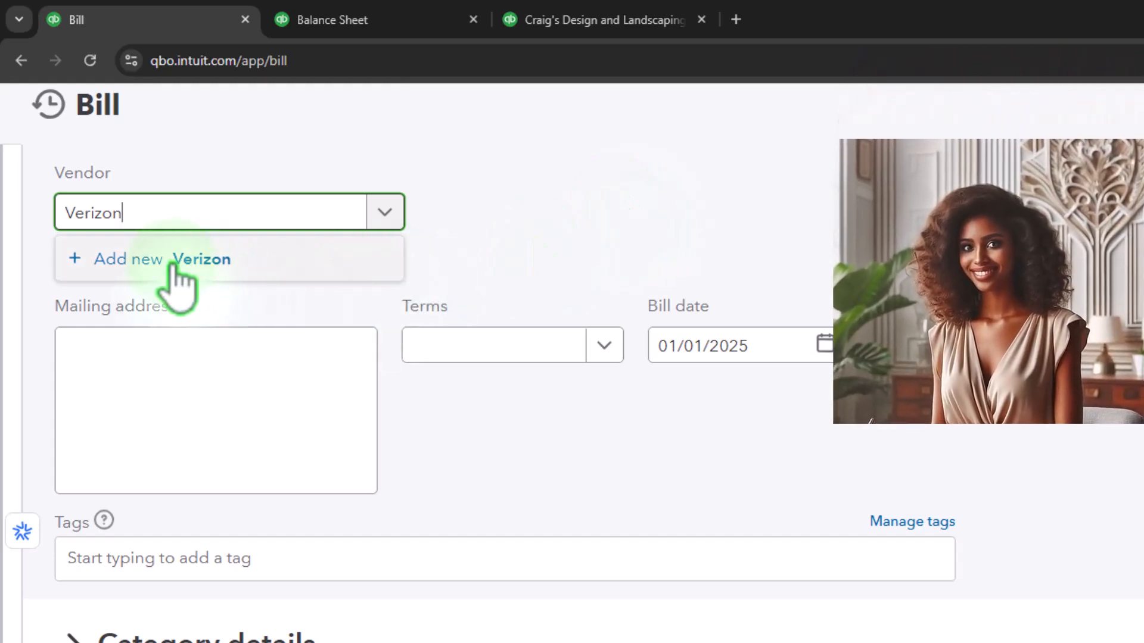
pyautogui.click(173, 263)
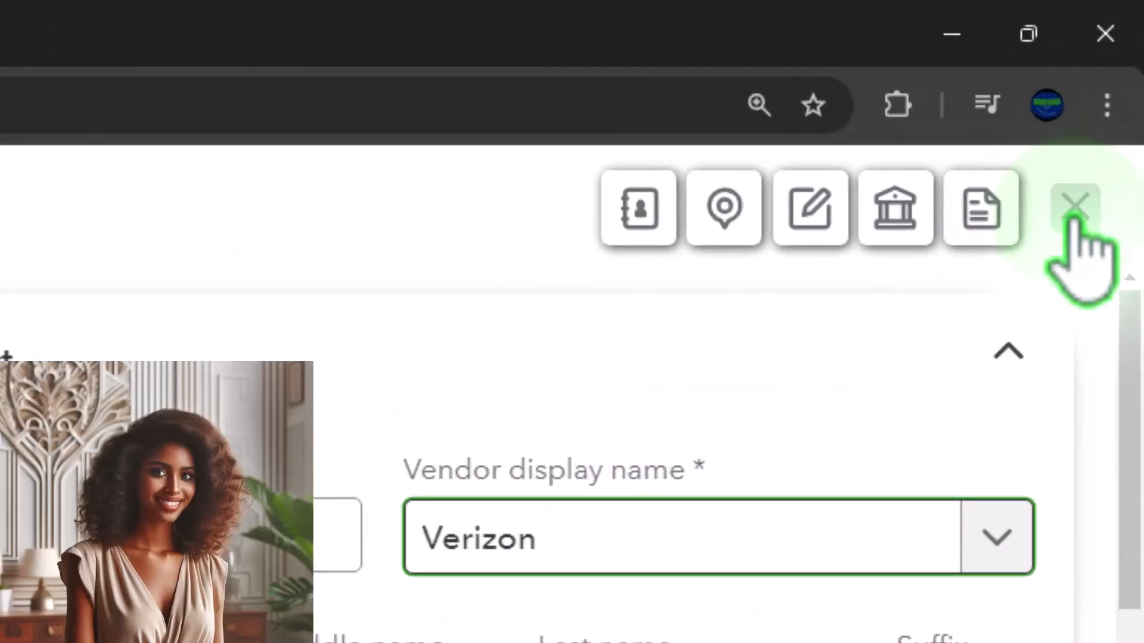
pyautogui.click(1074, 214)
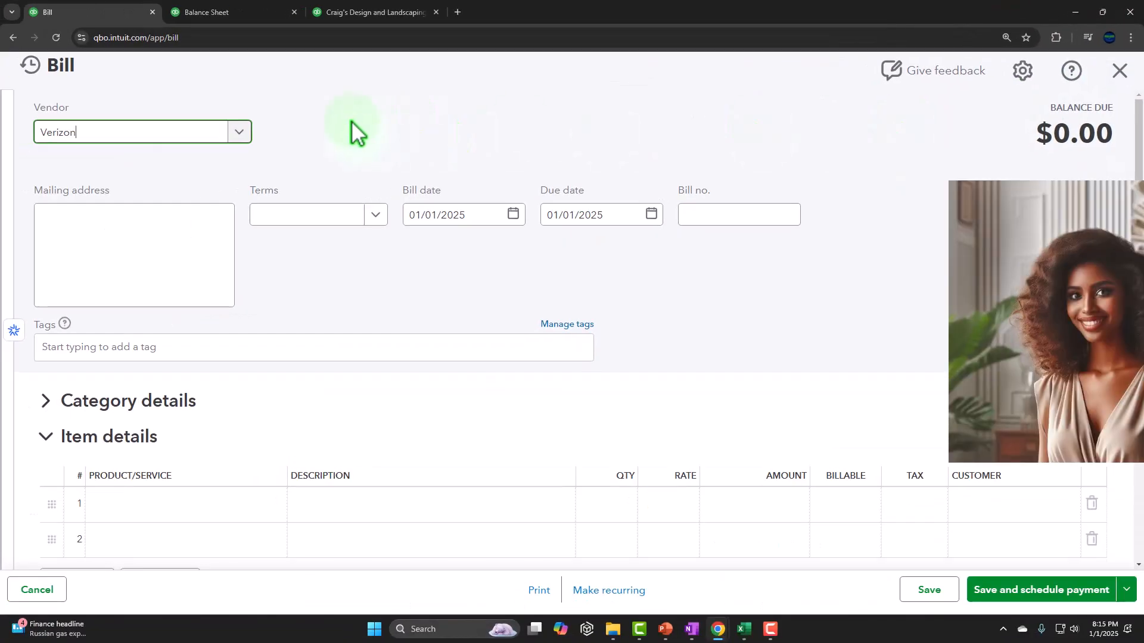
# Add Verizon as a new vendor, save it and keep it selected on the bill.
pyautogui.click(92, 143)
pyautogui.click(1090, 592)
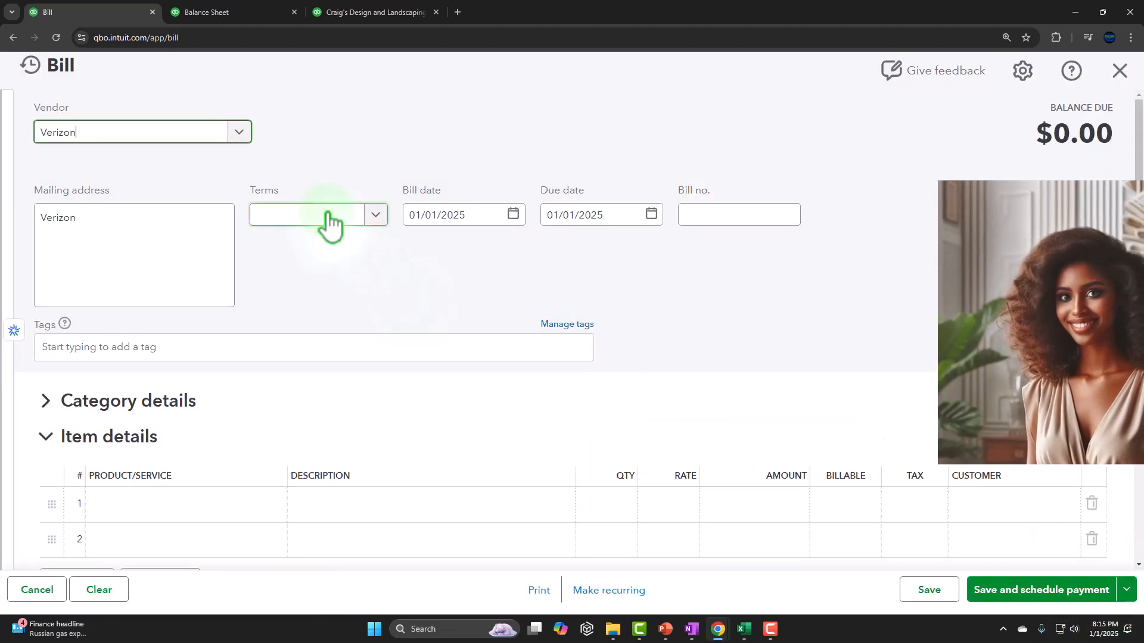
pyautogui.click(142, 137)
pyautogui.press('Tab')
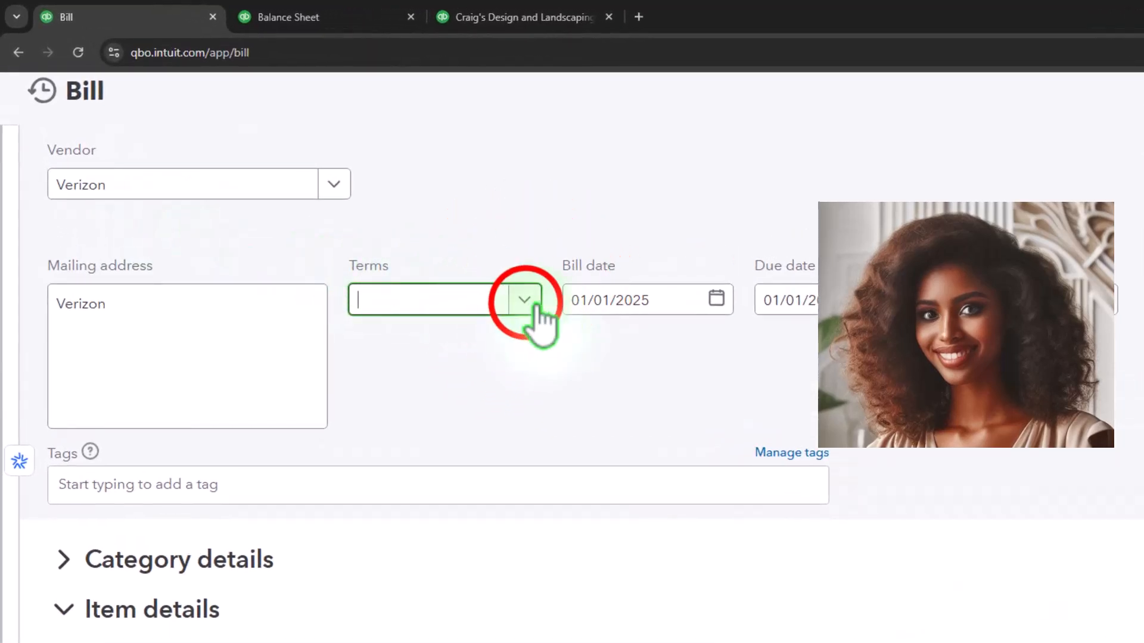
# View the available payment terms without choosing one and set the bill's due date to 01/15/2025.
pyautogui.click(524, 301)
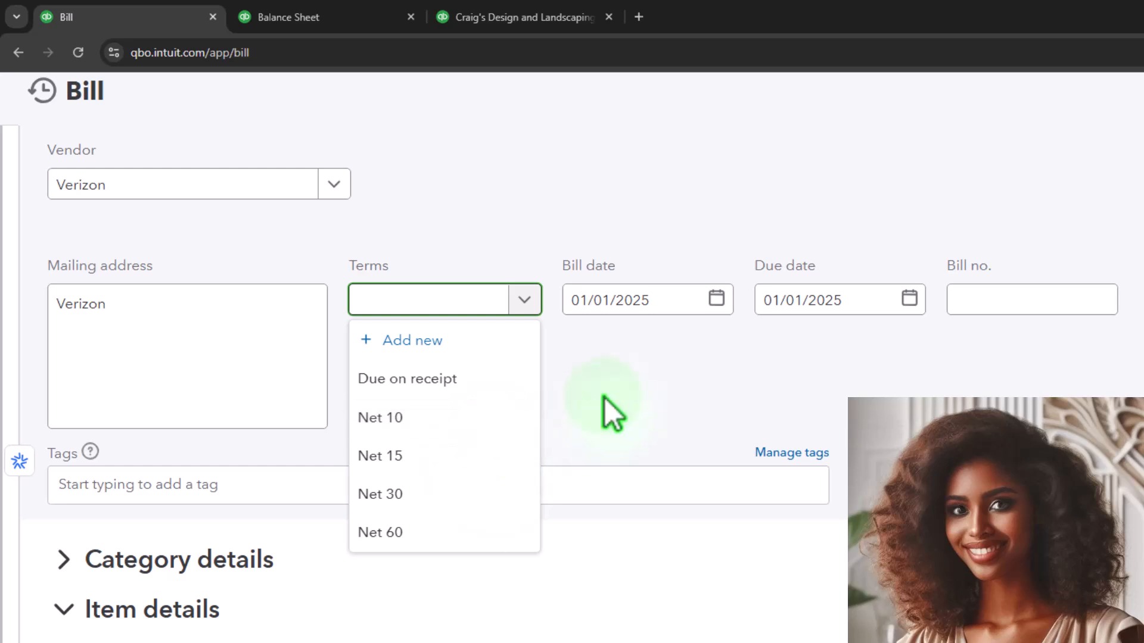
pyautogui.click(635, 382)
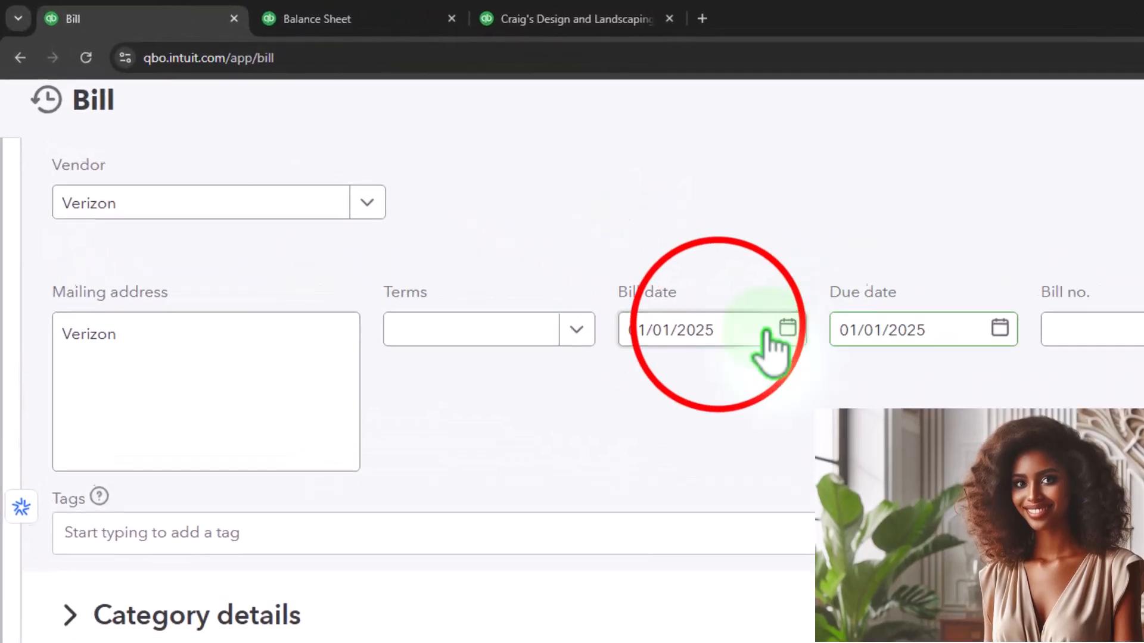
pyautogui.click(756, 331)
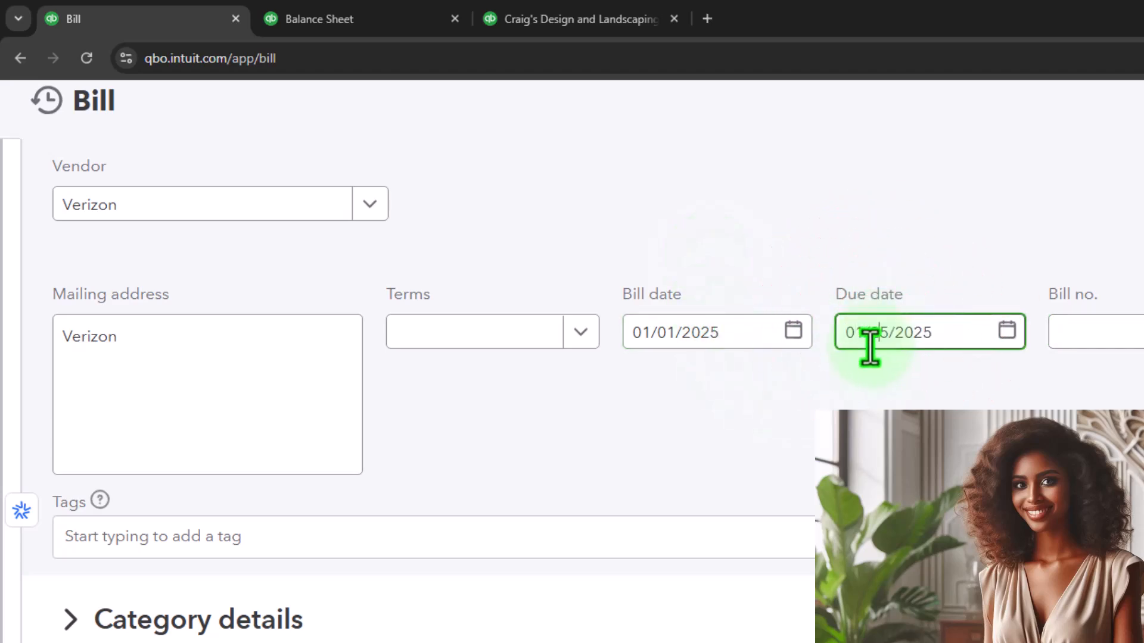
pyautogui.press('Tab')
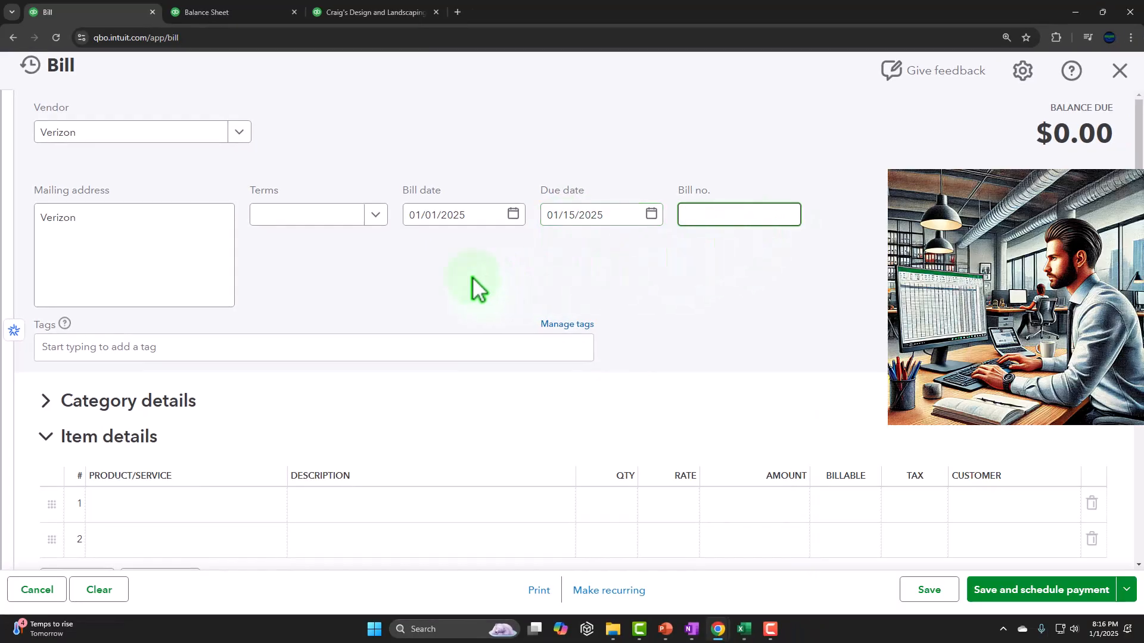
# Collapse the bill's Item details section and expand the Category details section.
pyautogui.scroll(-1, 159, 311)
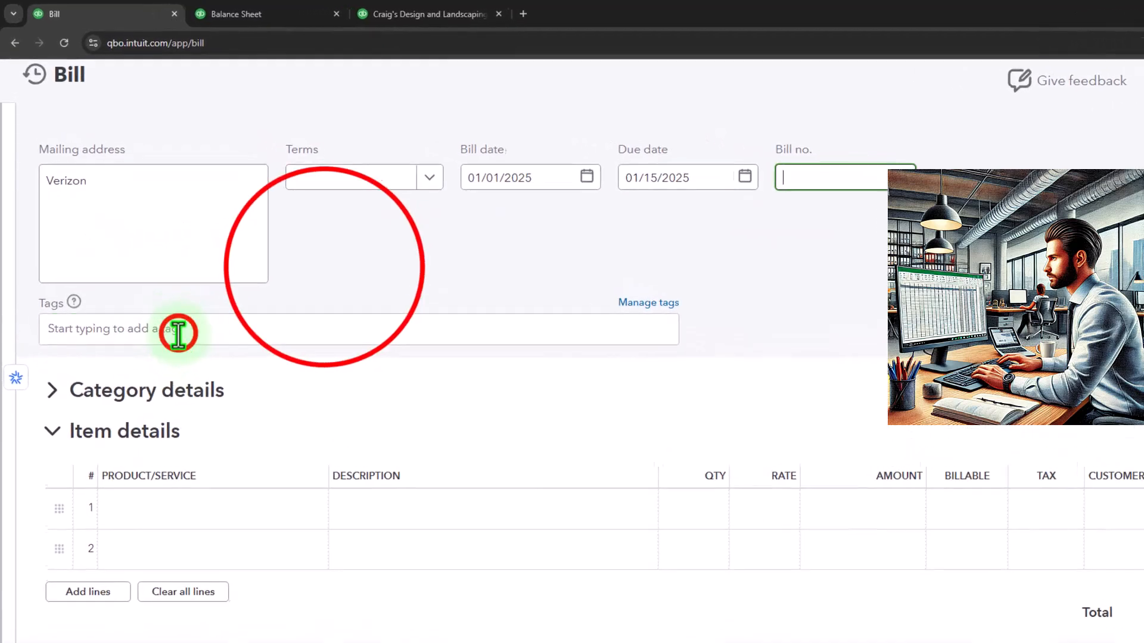
pyautogui.click(156, 292)
pyautogui.click(285, 234)
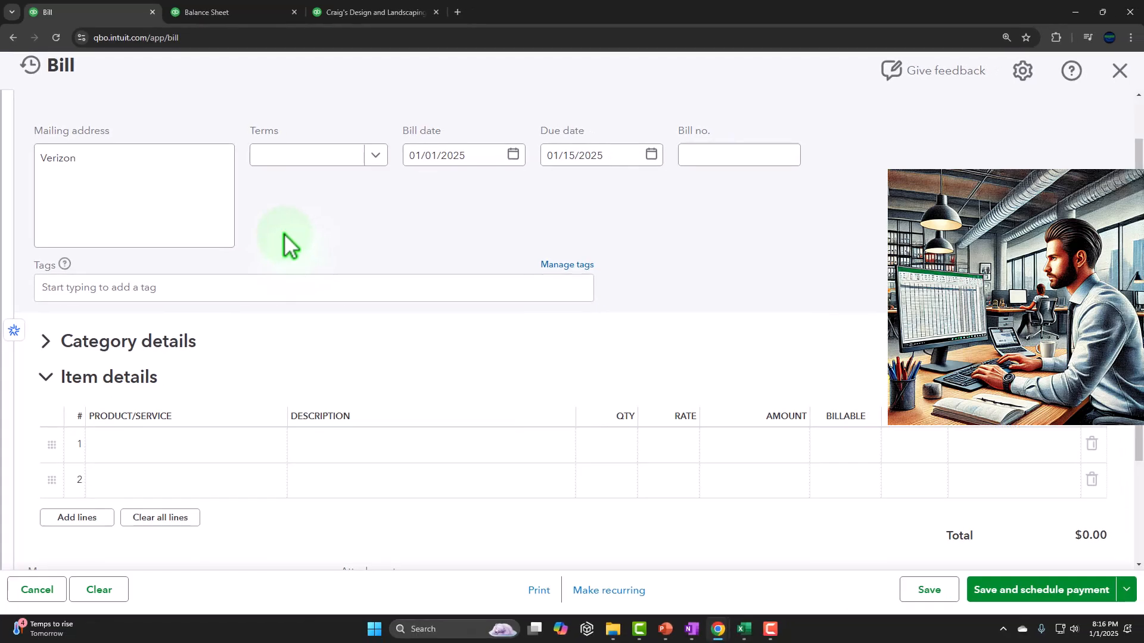
pyautogui.scroll(-1, 284, 234)
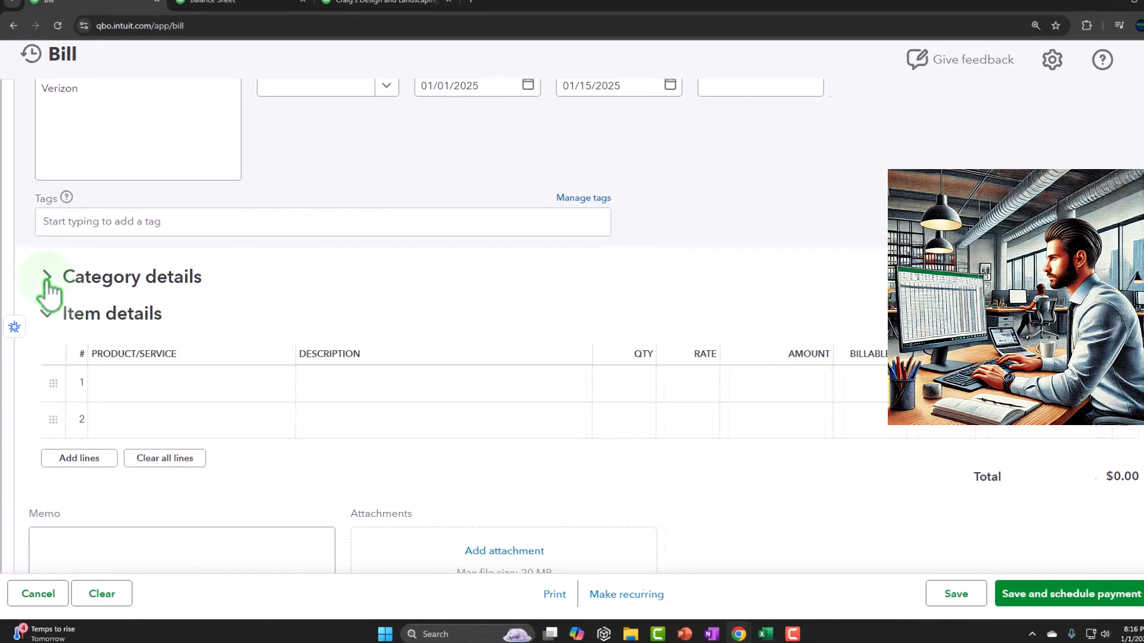
pyautogui.click(46, 312)
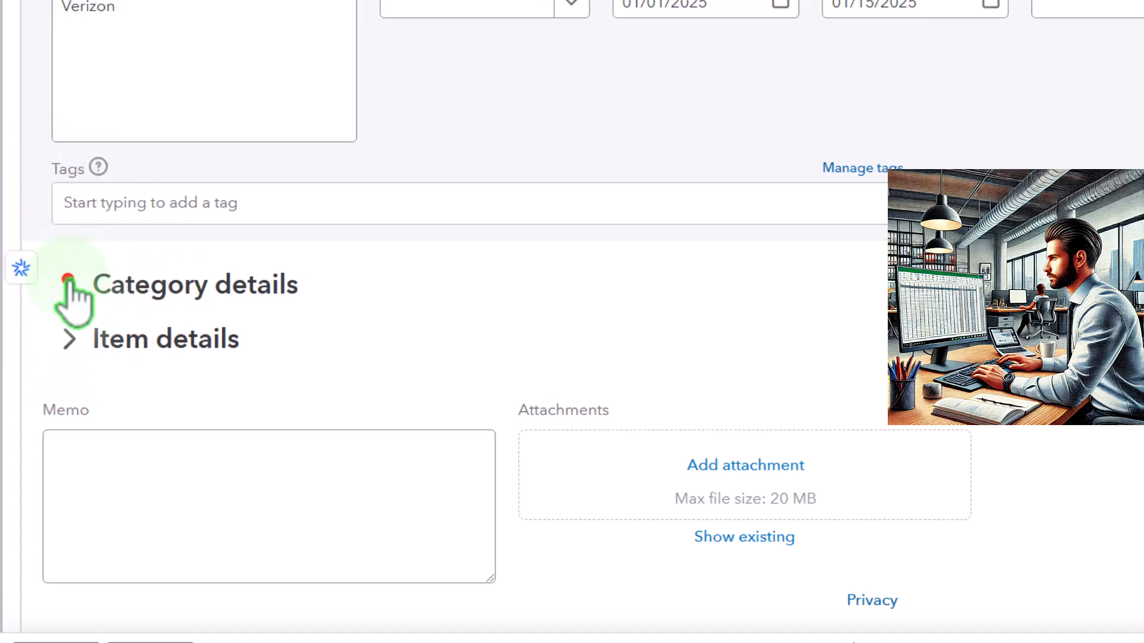
pyautogui.click(67, 280)
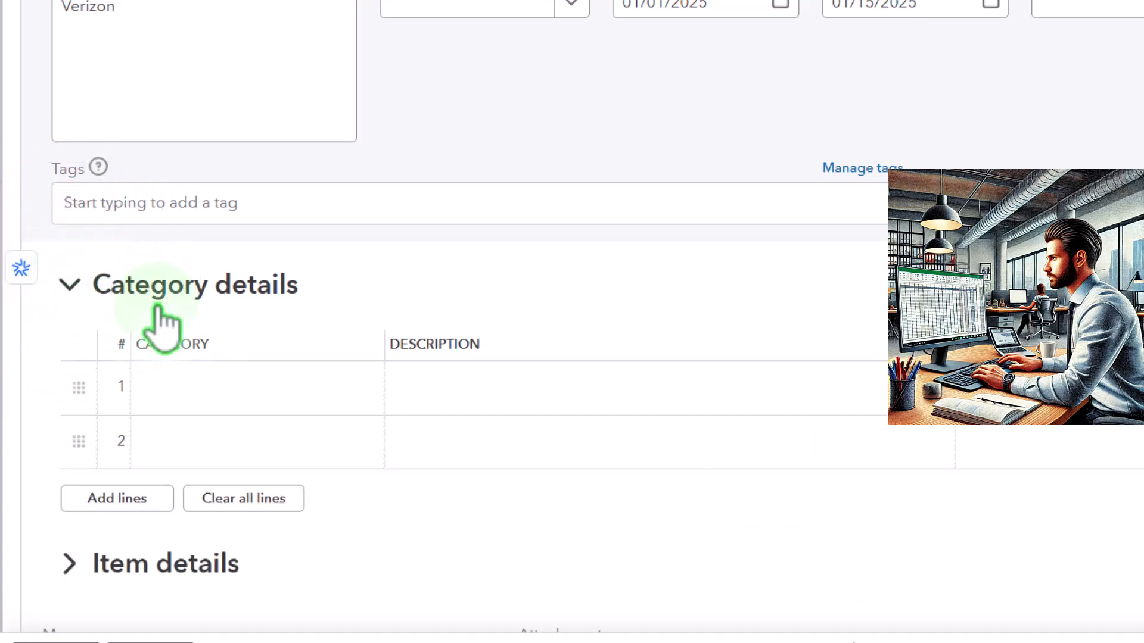
# Assign the first category line to Utilities:Telephone and enter an amount of 75.
pyautogui.scroll(-3, 191, 340)
pyautogui.click(198, 209)
pyautogui.write('Tel')
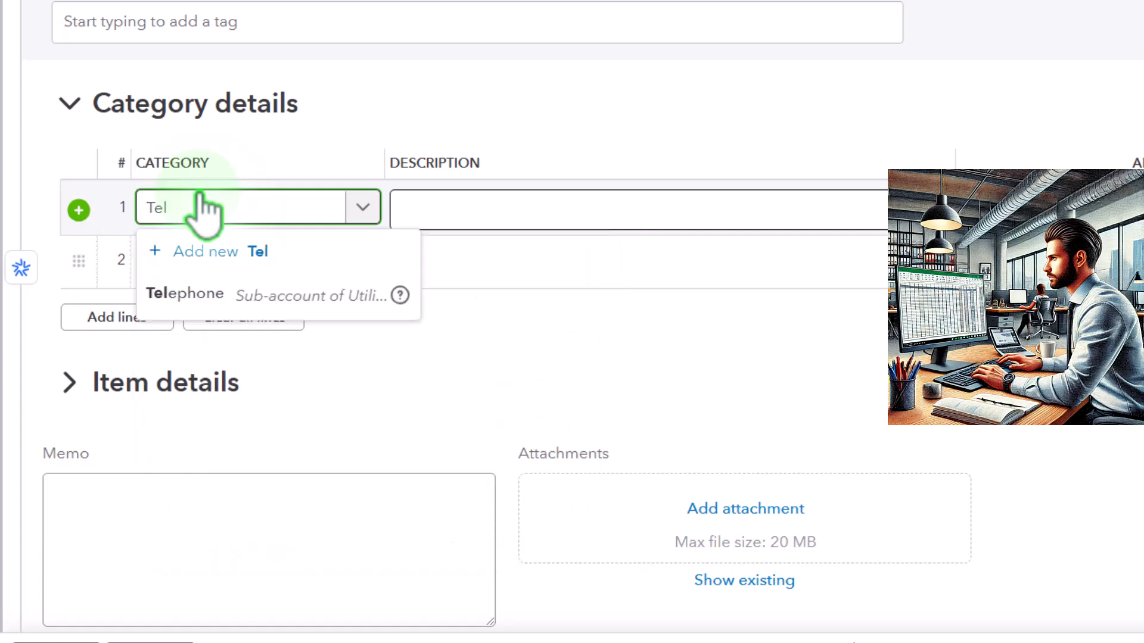
pyautogui.click(214, 298)
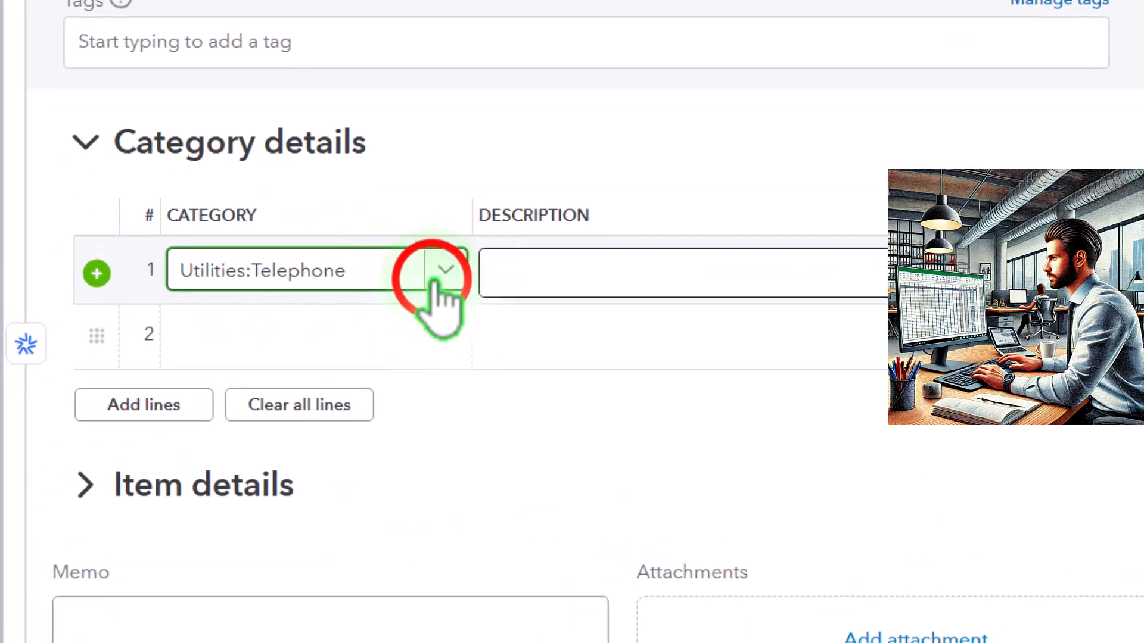
pyautogui.click(435, 281)
pyautogui.click(435, 281)
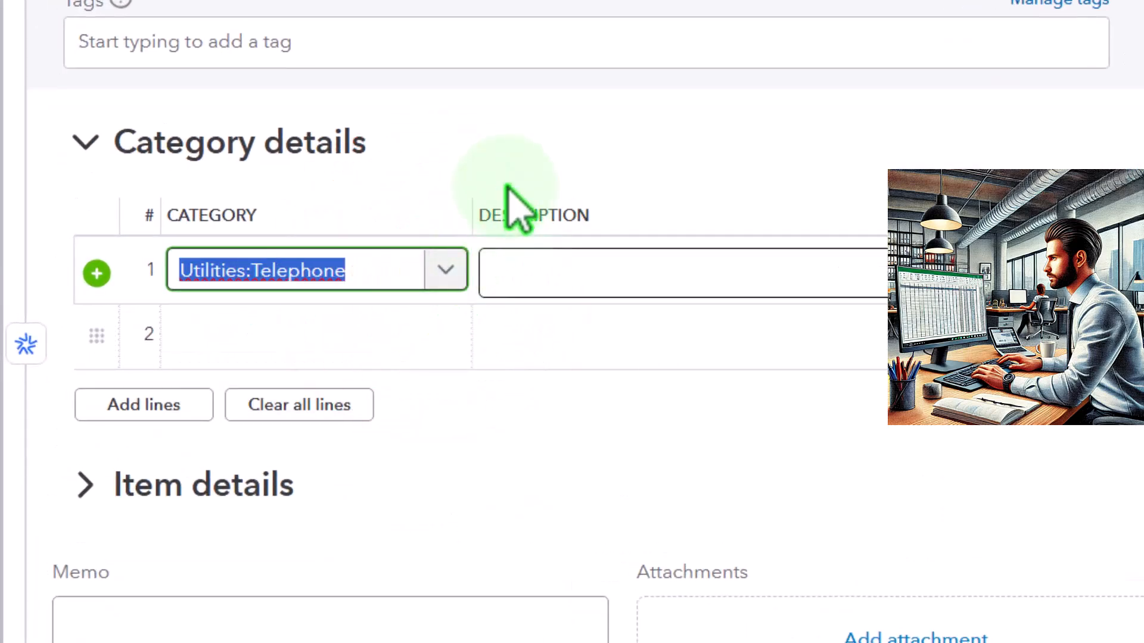
pyautogui.press('Tab')
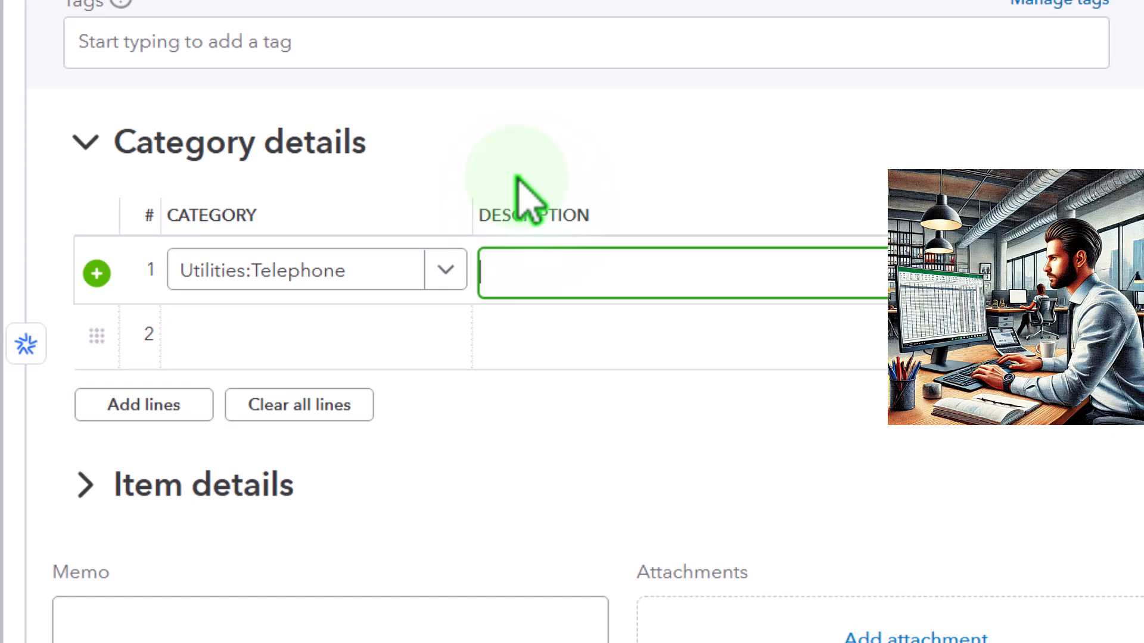
pyautogui.press('Tab')
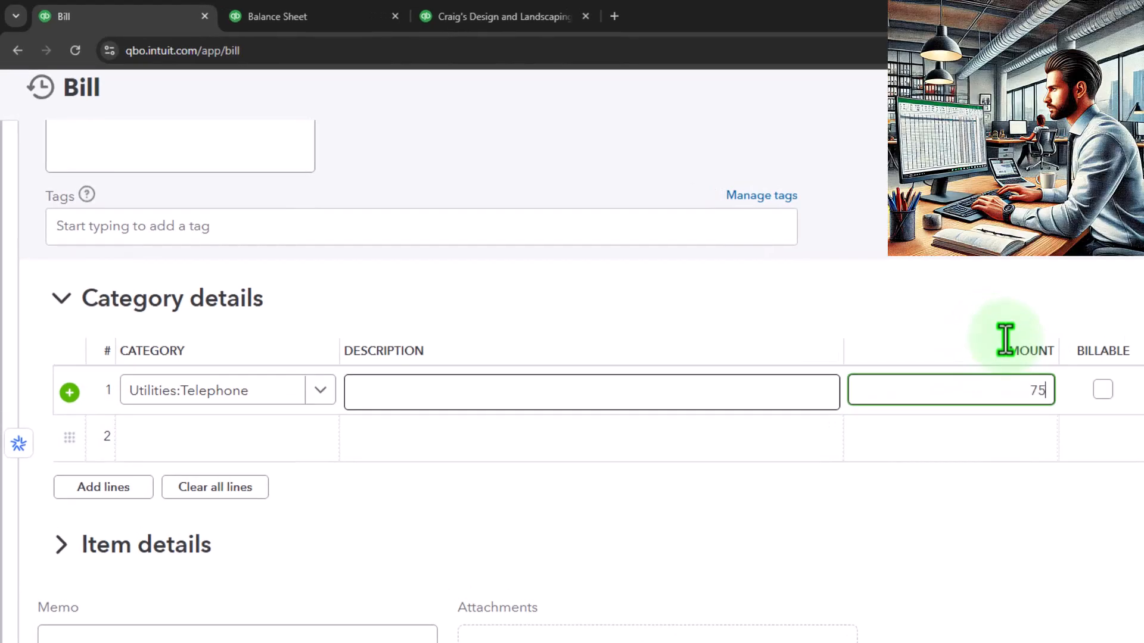
# Set the Utilities:Telephone line's amount to 75 and mark the line as billable and taxable.
pyautogui.write('75')
pyautogui.press('Tab')
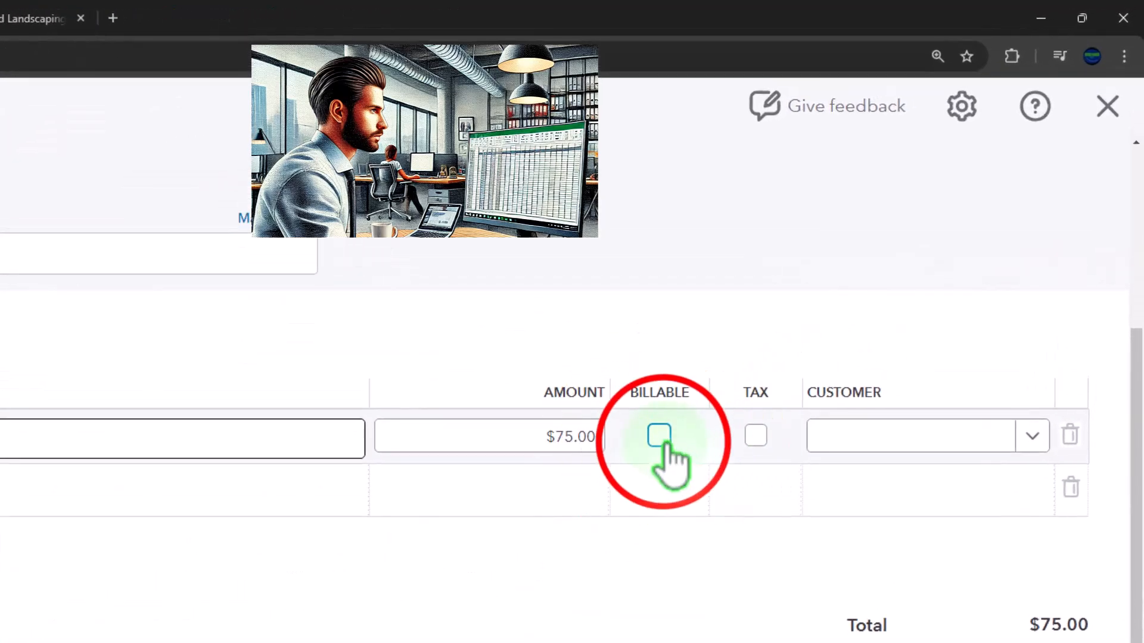
pyautogui.click(660, 437)
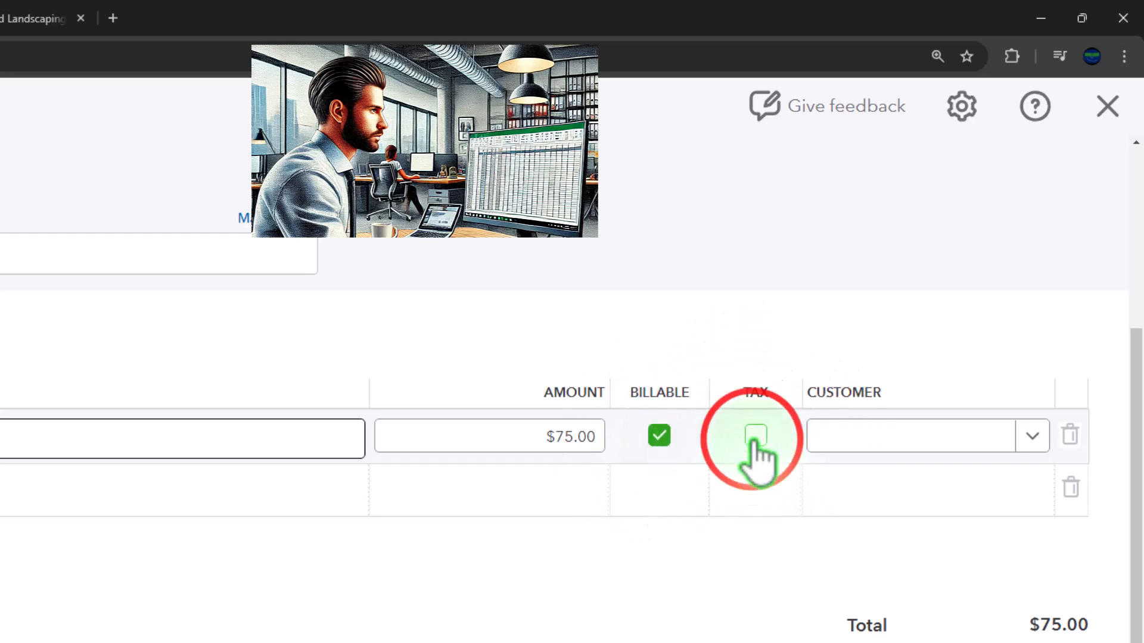
# Add Customer 1 as a new customer on the telephone line and save the customer record.
pyautogui.click(894, 444)
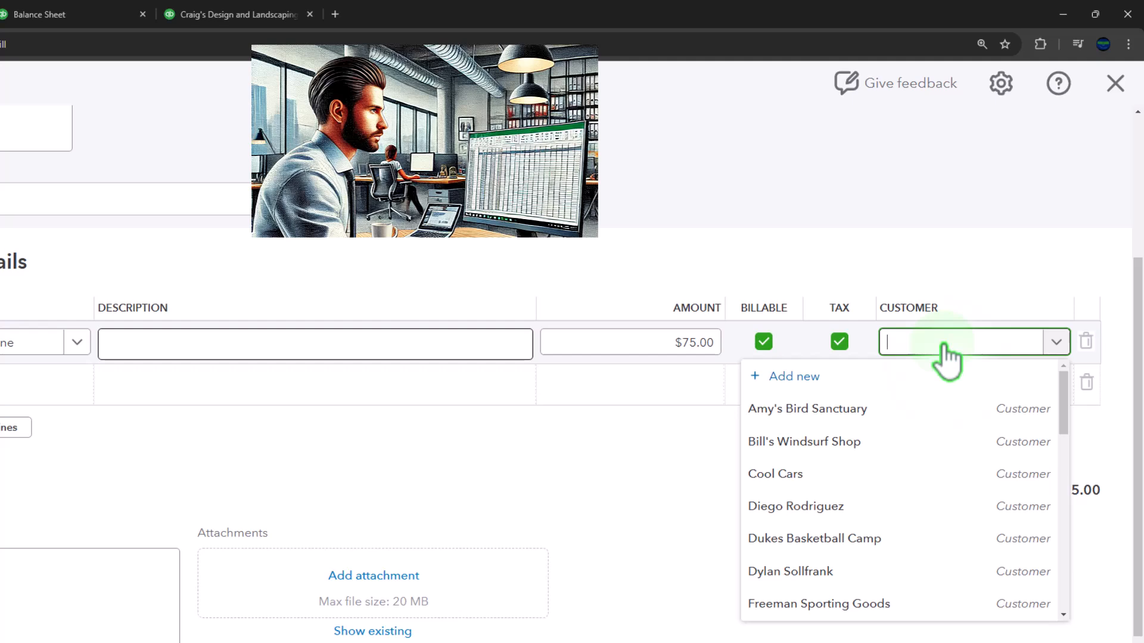
pyautogui.write('Cus')
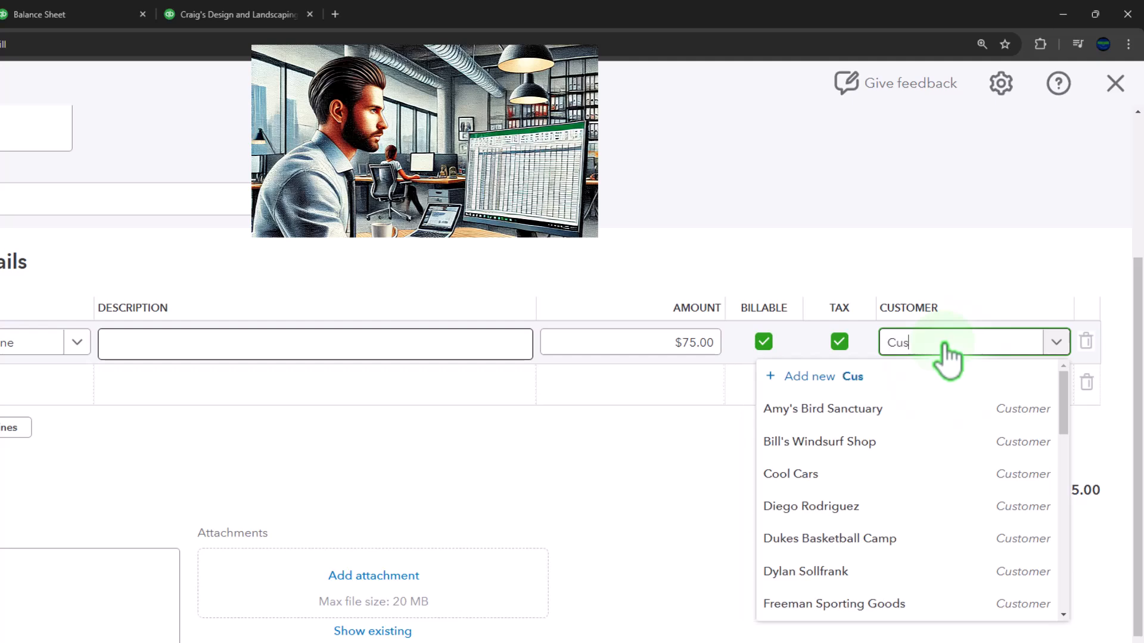
pyautogui.write('tomer 1')
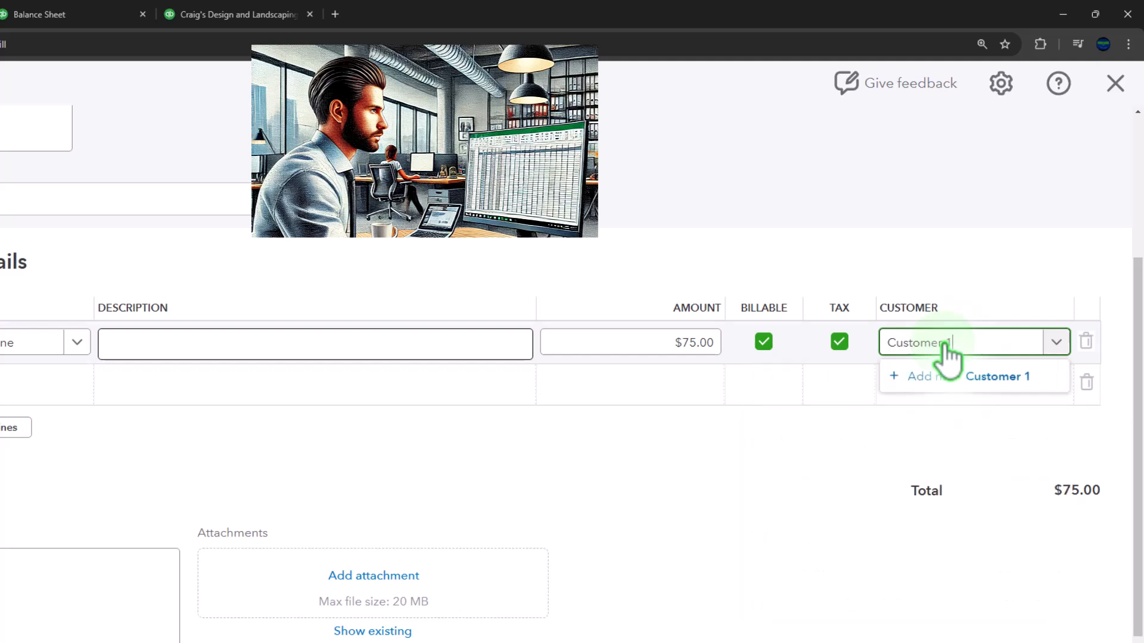
pyautogui.click(946, 360)
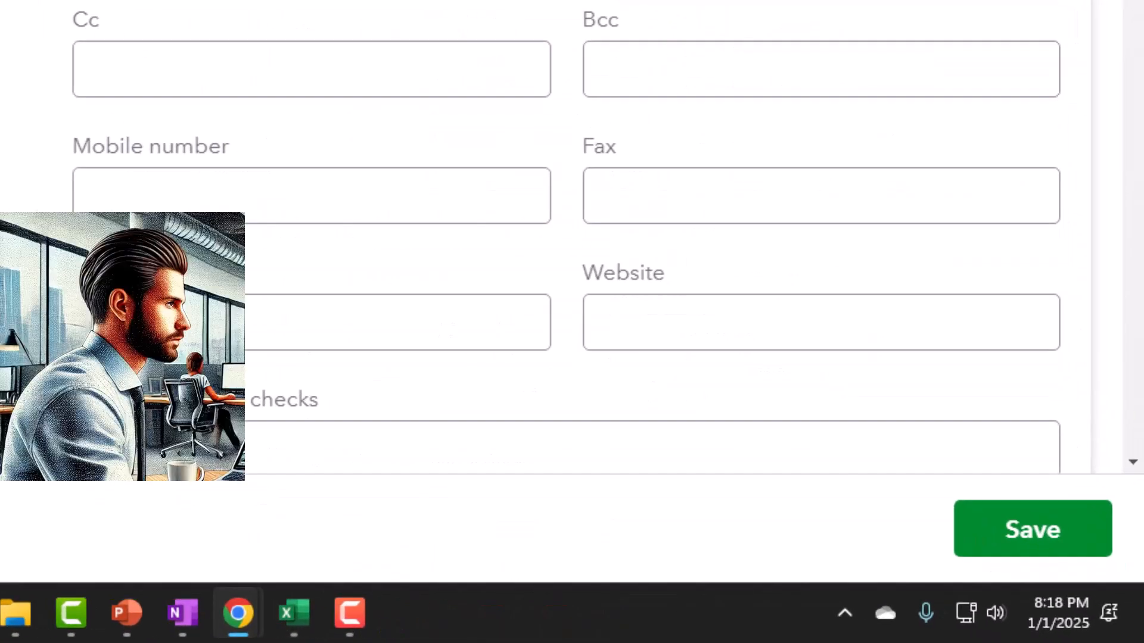
pyautogui.click(1089, 607)
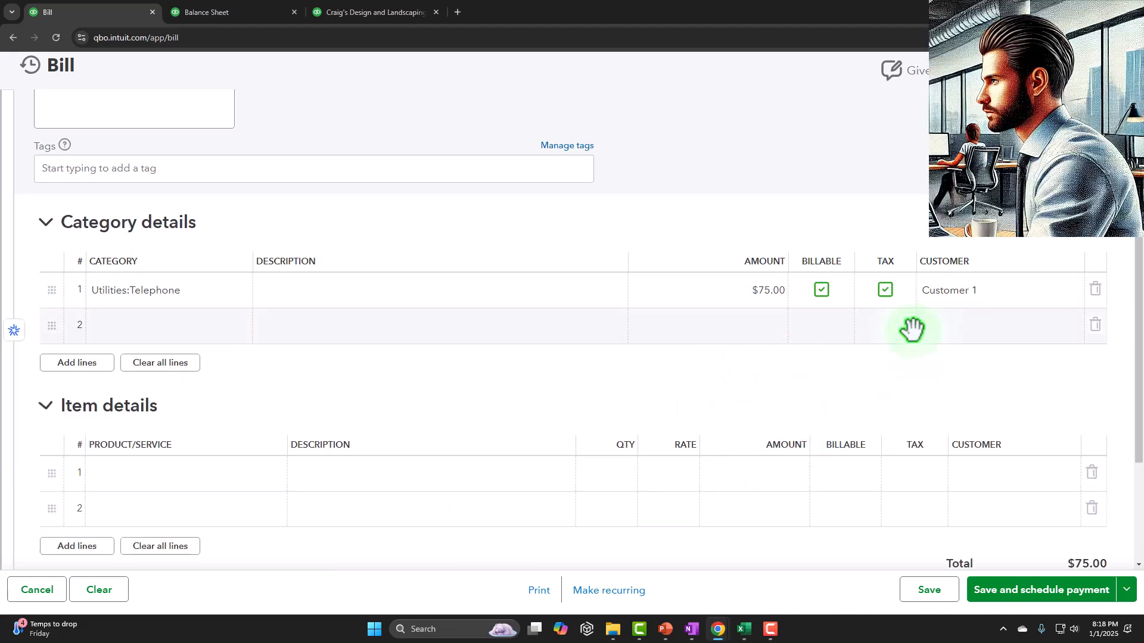
# Collapse the bill's Item details section, and save and close the bill.
pyautogui.click(45, 406)
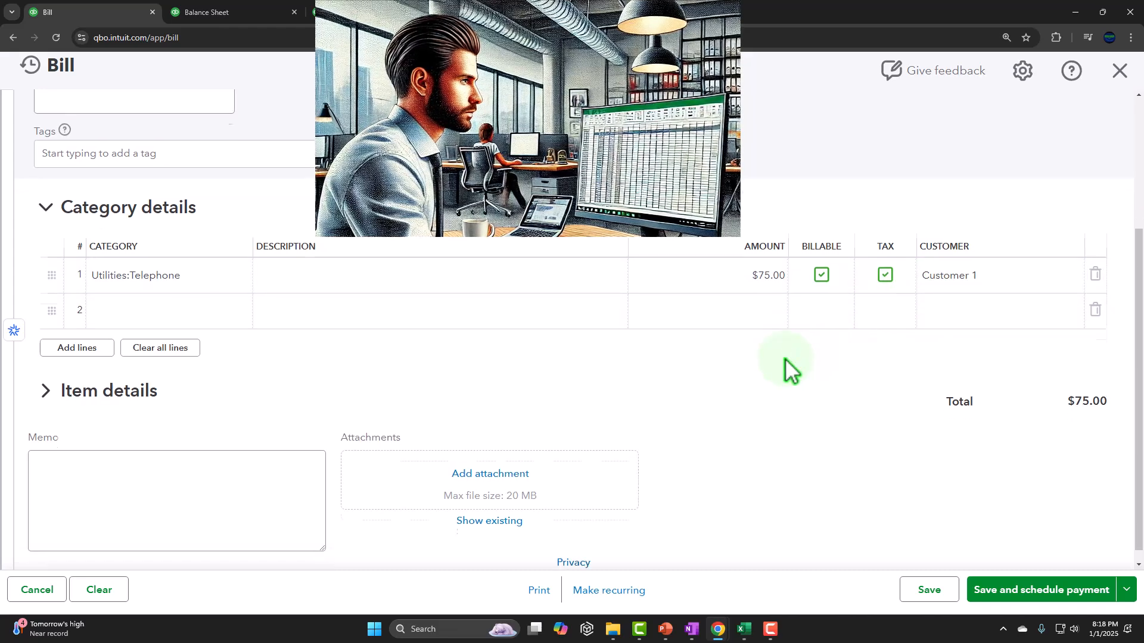
pyautogui.scroll(-1, 789, 370)
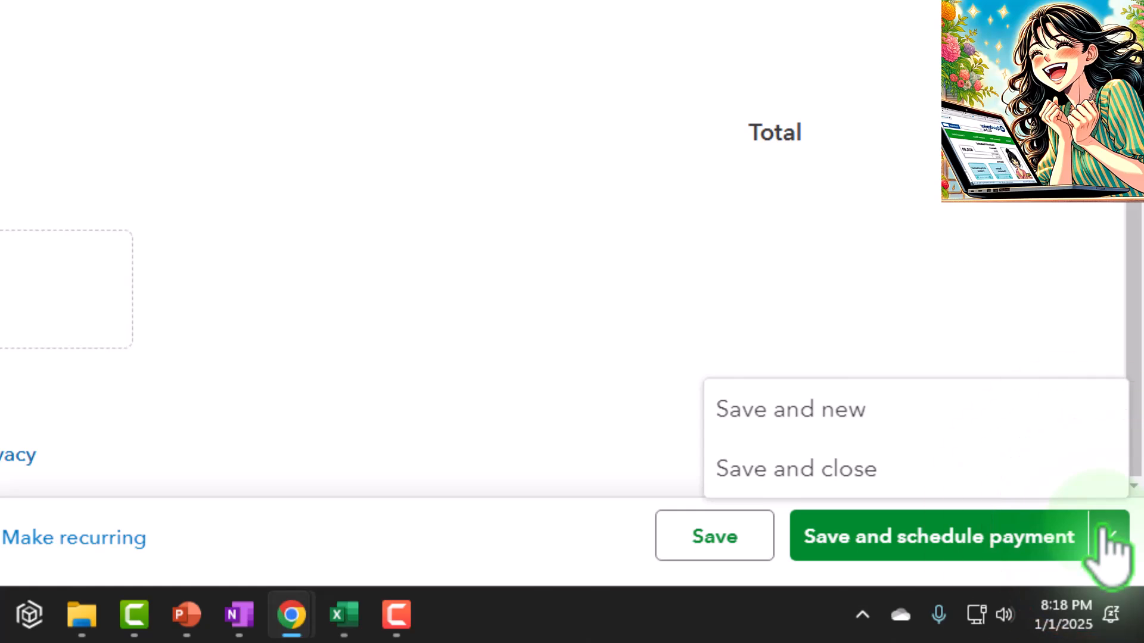
pyautogui.click(861, 486)
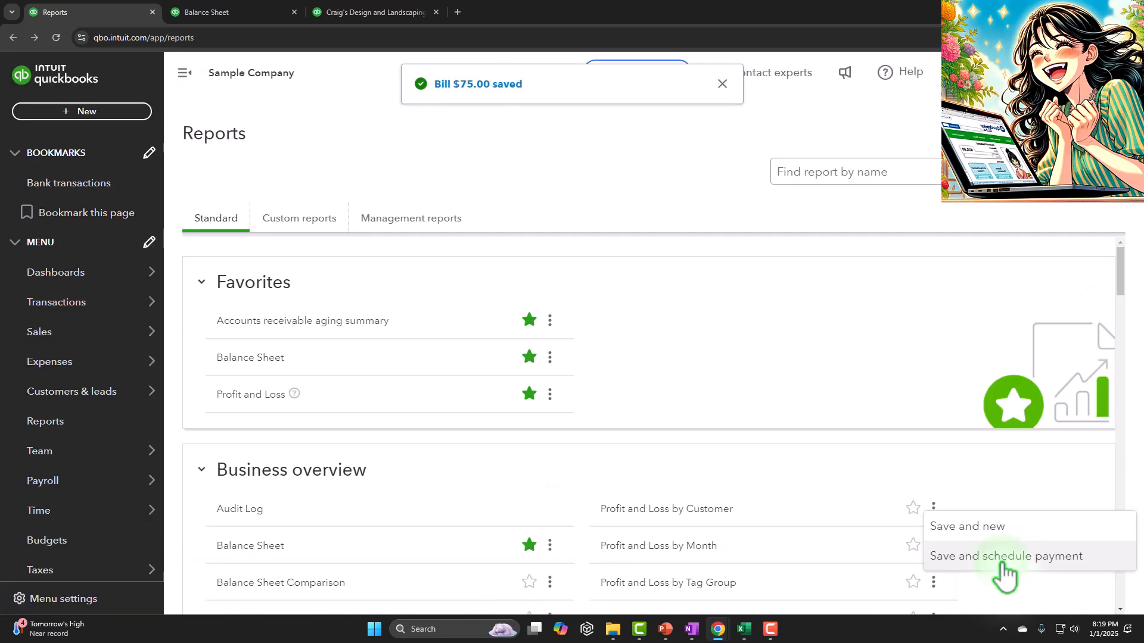
# Rerun the Balance Sheet report and examine its liabilities section for Accounts Payable in 2025.
pyautogui.click(250, 15)
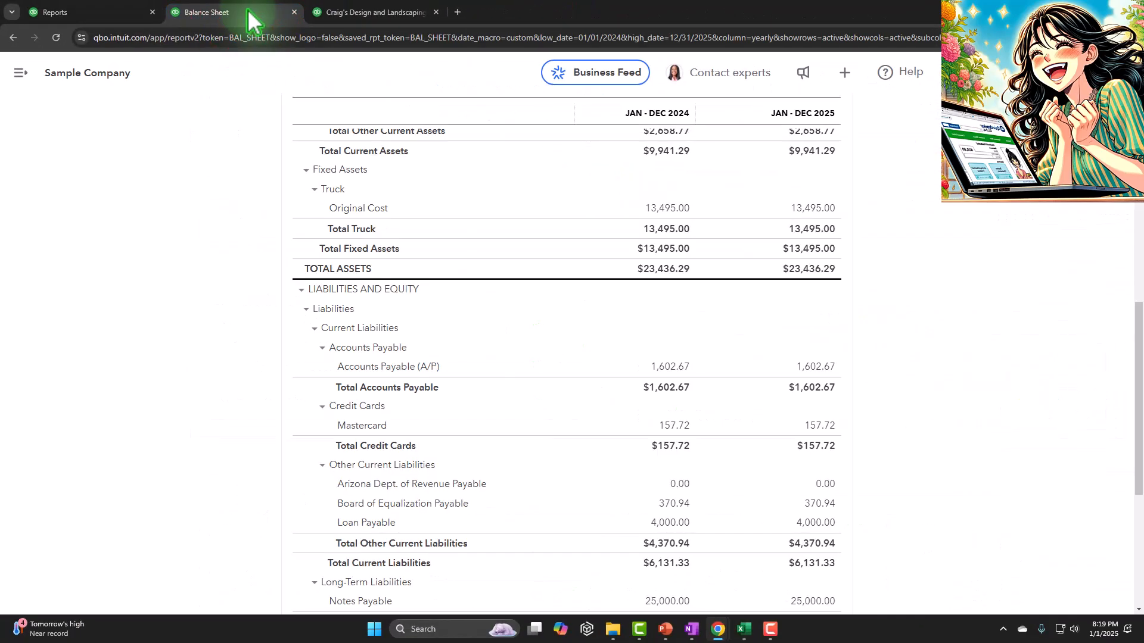
pyautogui.scroll(9, 291, 268)
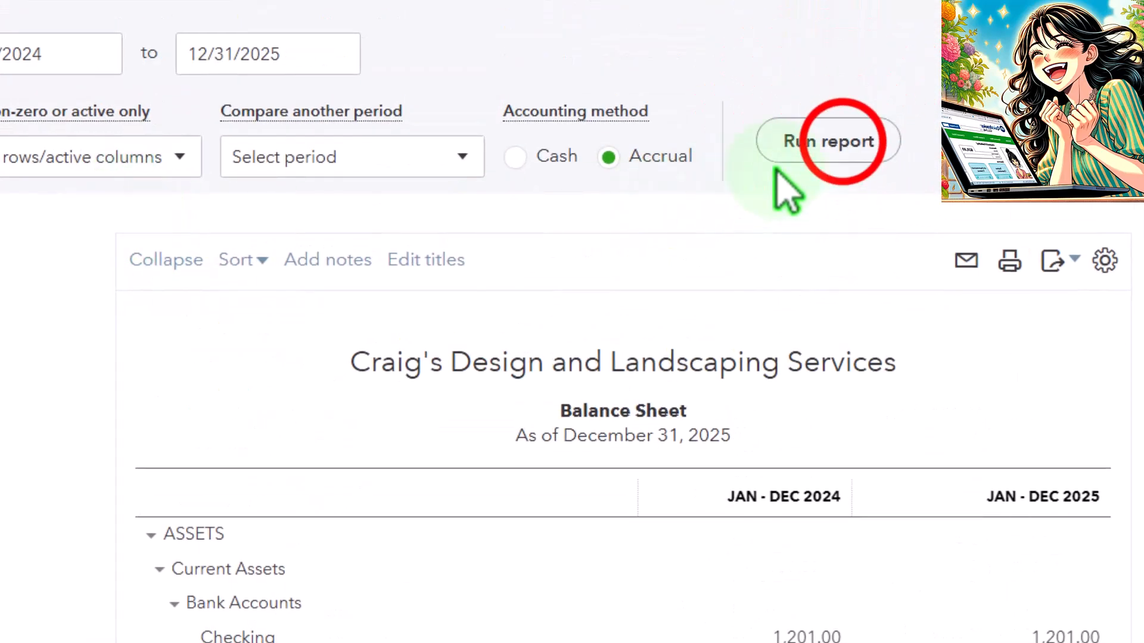
pyautogui.click(832, 146)
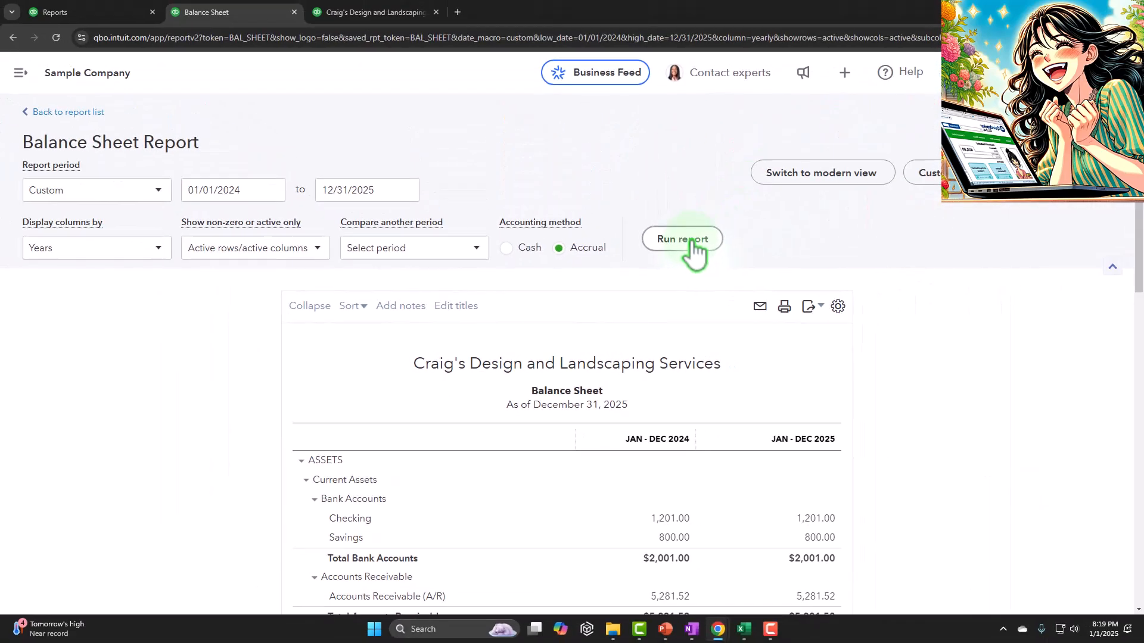
pyautogui.scroll(-4, 251, 397)
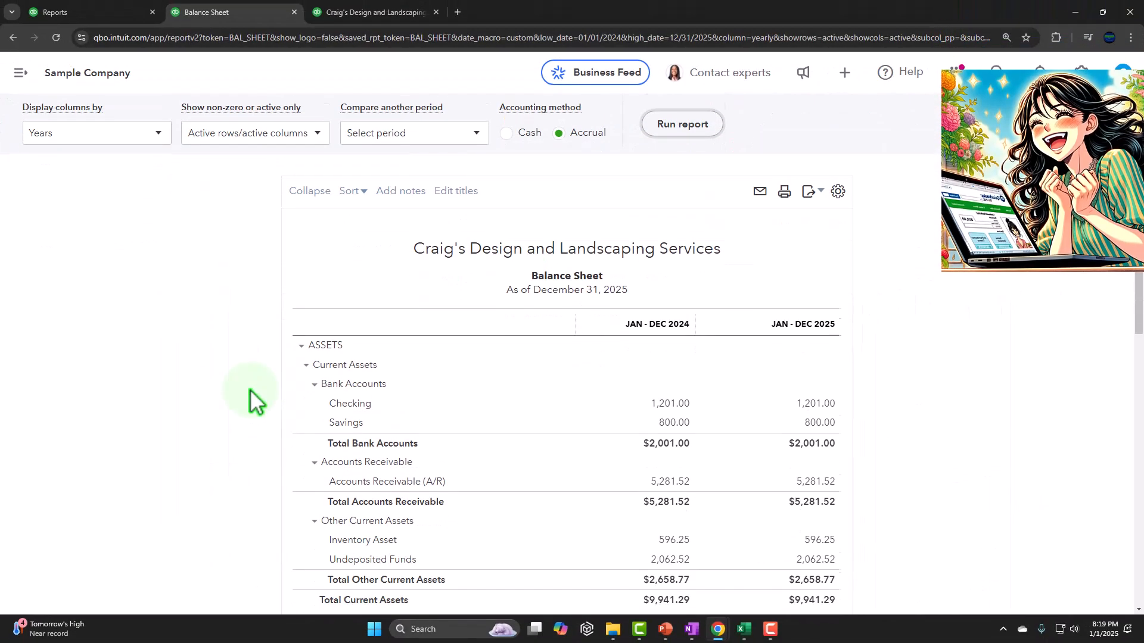
pyautogui.scroll(-4, 252, 397)
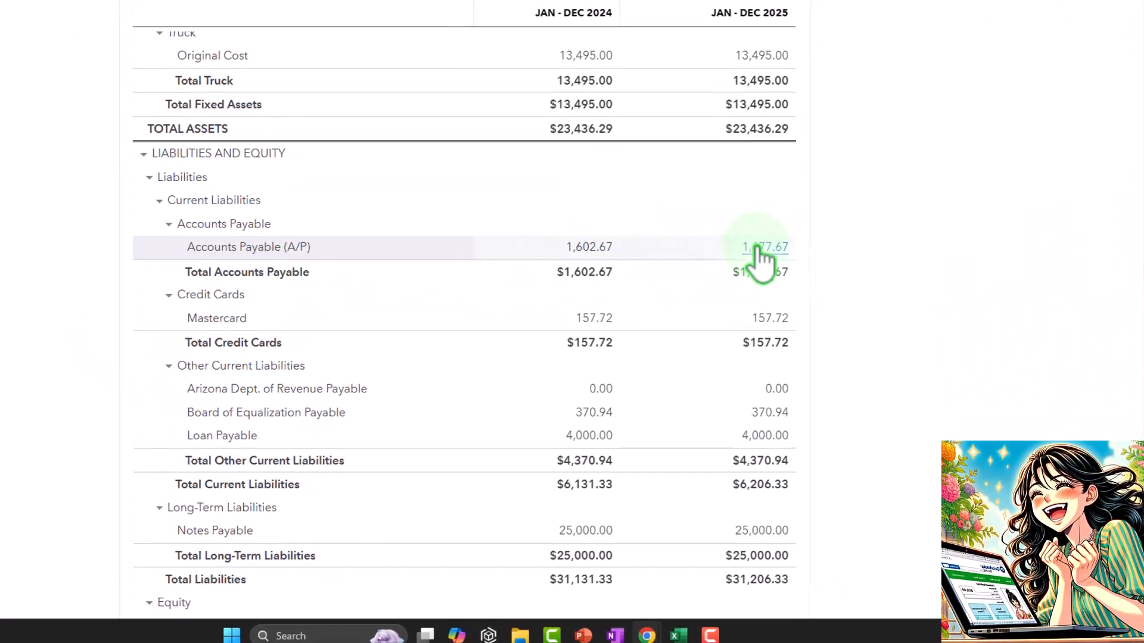
# Drill down from the 2025 Accounts Payable amount to the Verizon bill, review it, and return to the Balance Sheet.
pyautogui.click(903, 295)
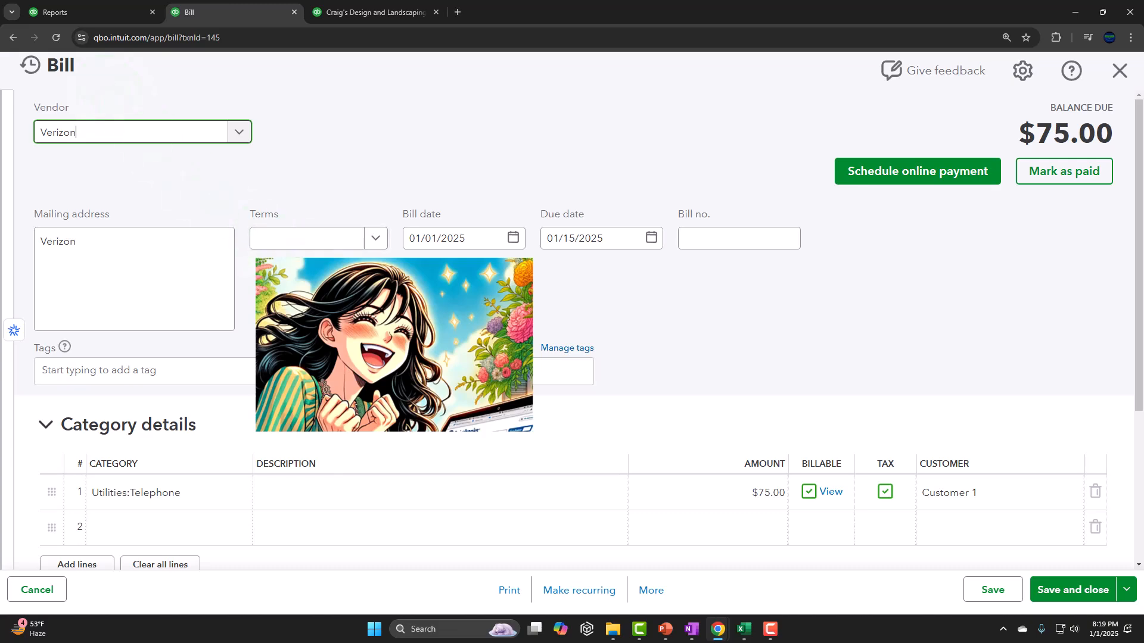
pyautogui.scroll(-4, 572, 298)
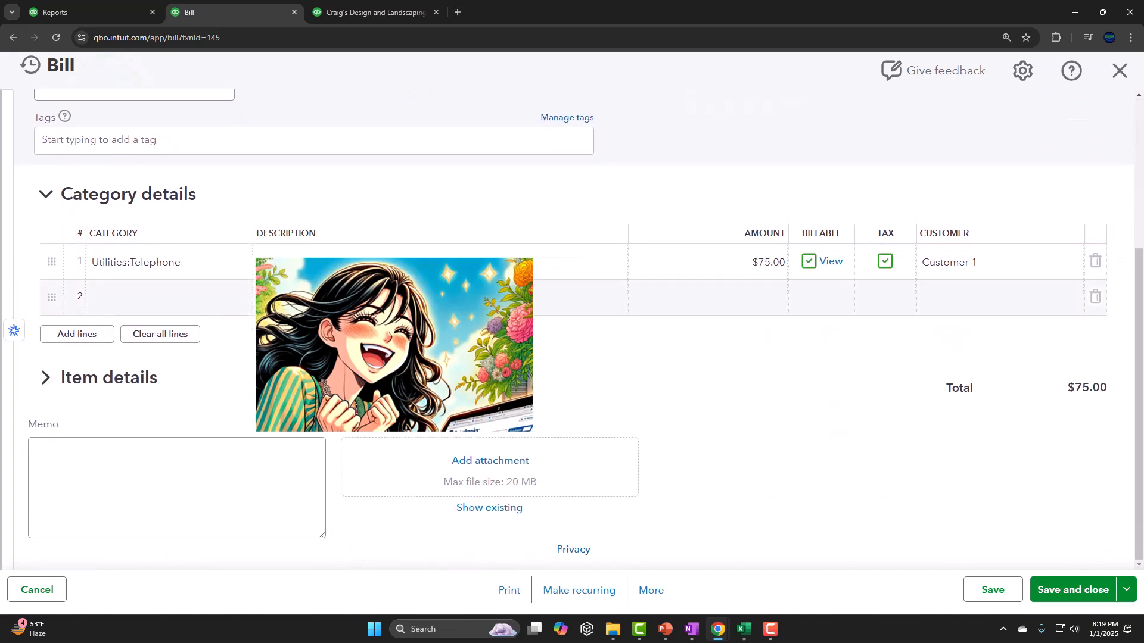
pyautogui.scroll(4, 571, 322)
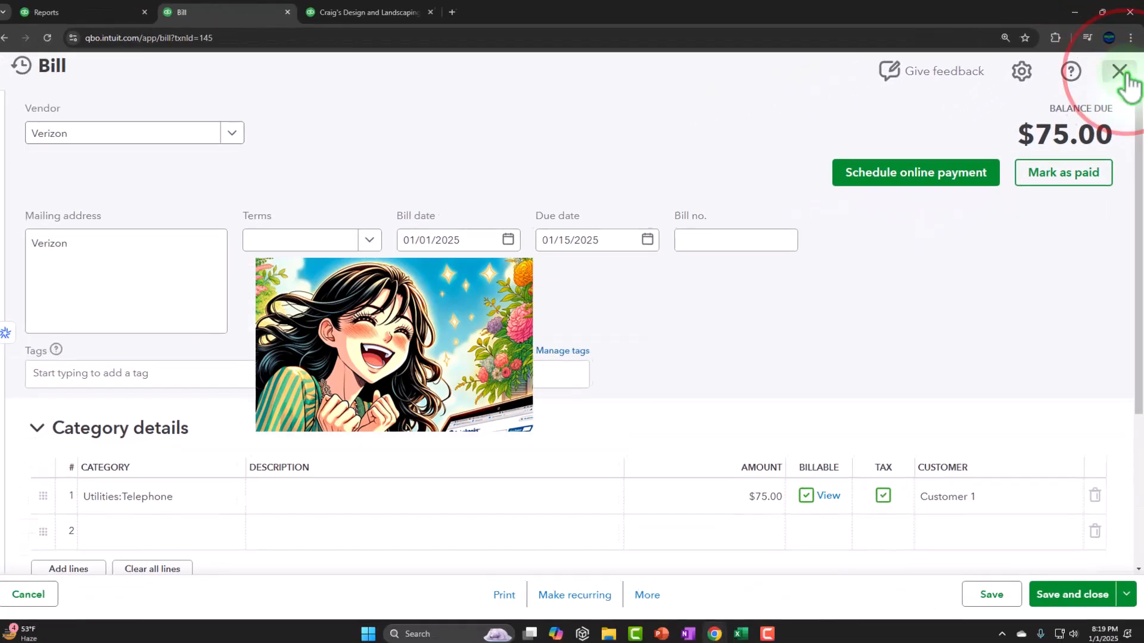
pyautogui.click(1120, 72)
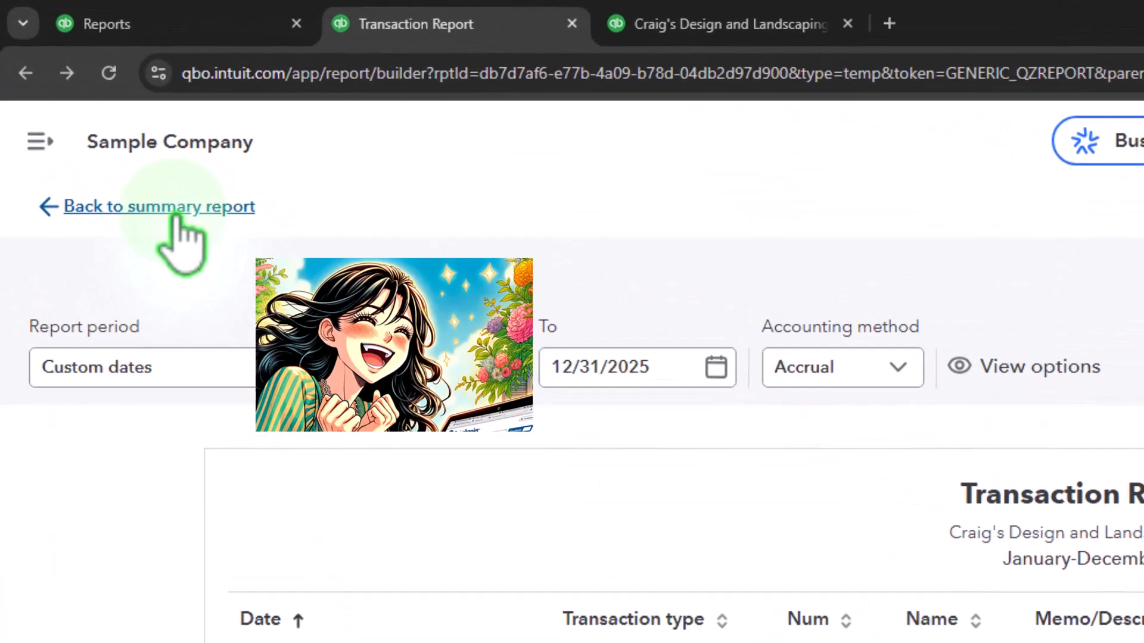
pyautogui.click(170, 209)
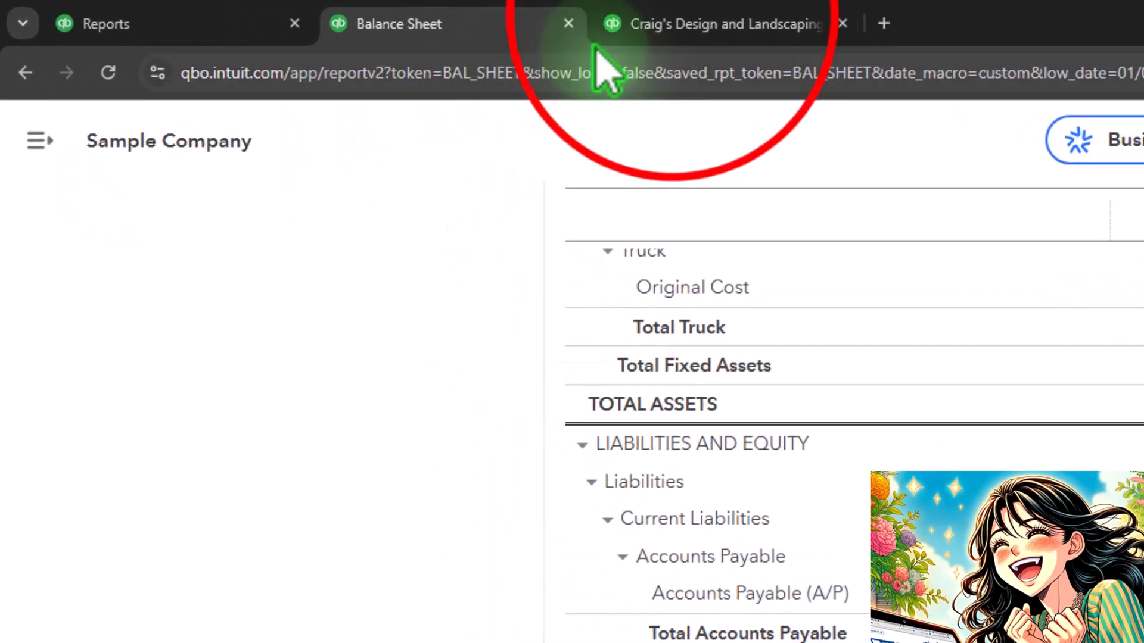
# Rerun the Profit and Loss report and examine the 2025 Telephone expense under Utilities.
pyautogui.click(679, 30)
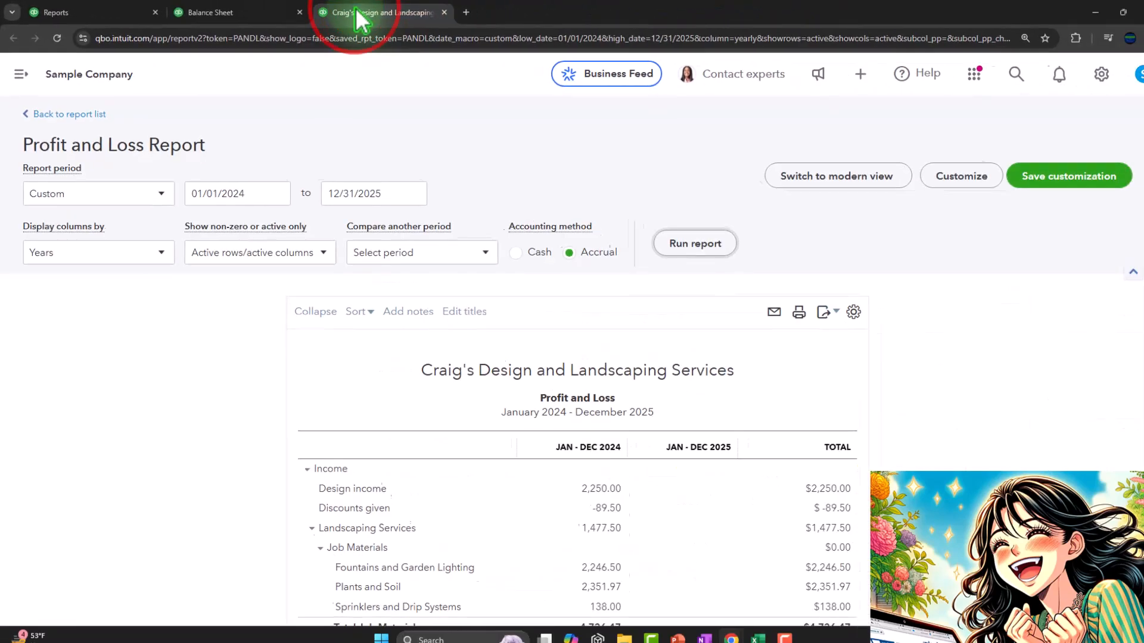
pyautogui.click(712, 240)
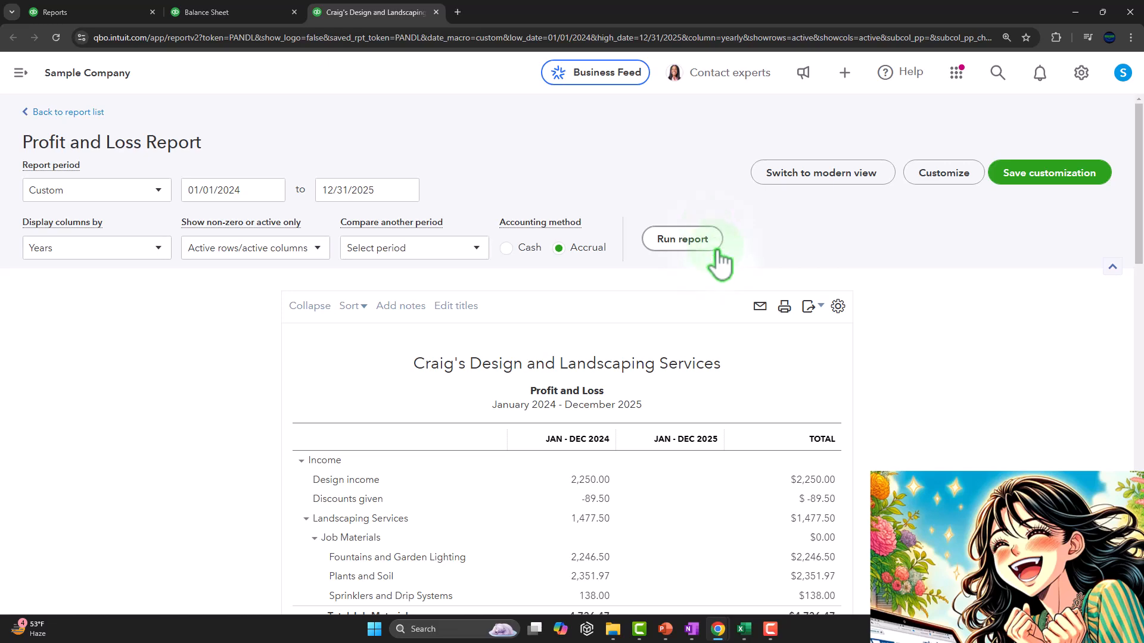
pyautogui.scroll(-6, 718, 256)
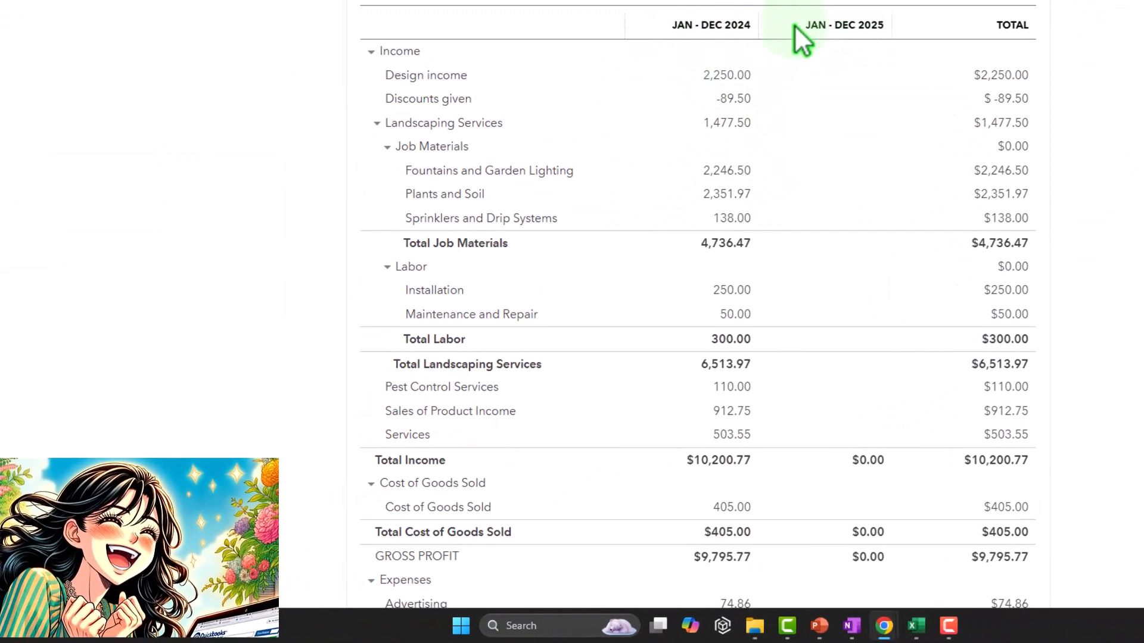
pyautogui.scroll(-4, 876, 55)
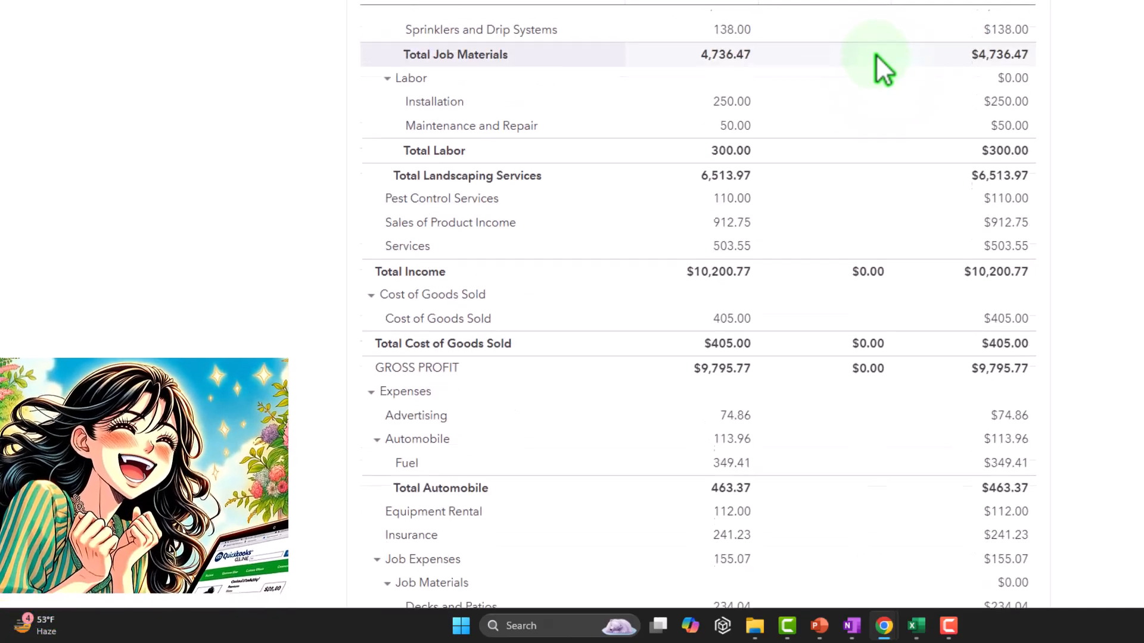
pyautogui.scroll(-8, 876, 54)
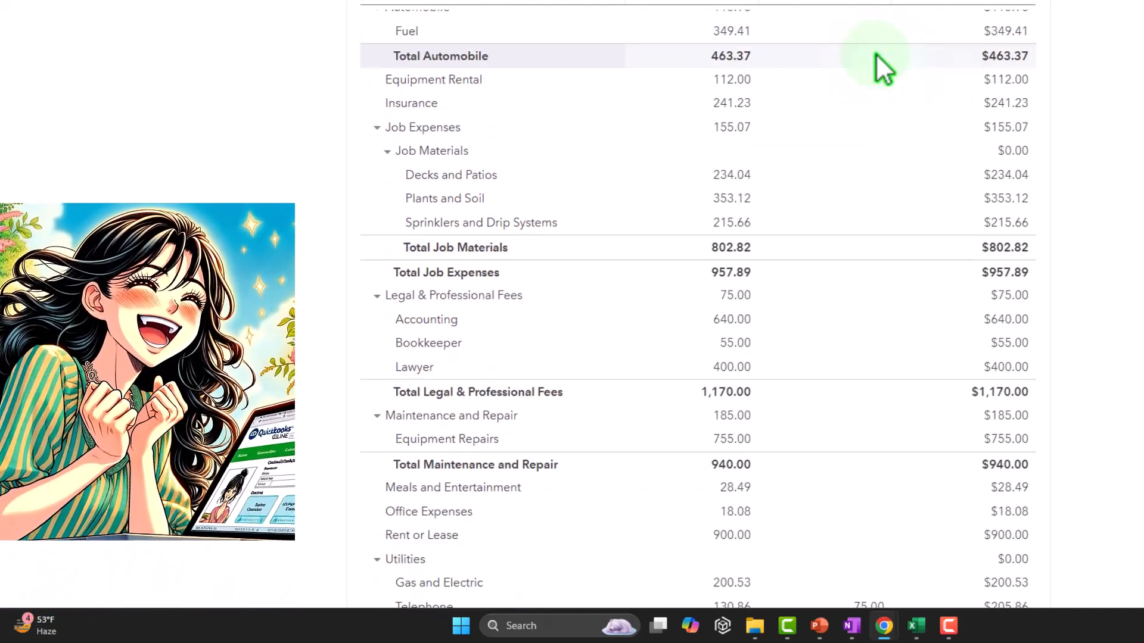
pyautogui.scroll(-5, 876, 54)
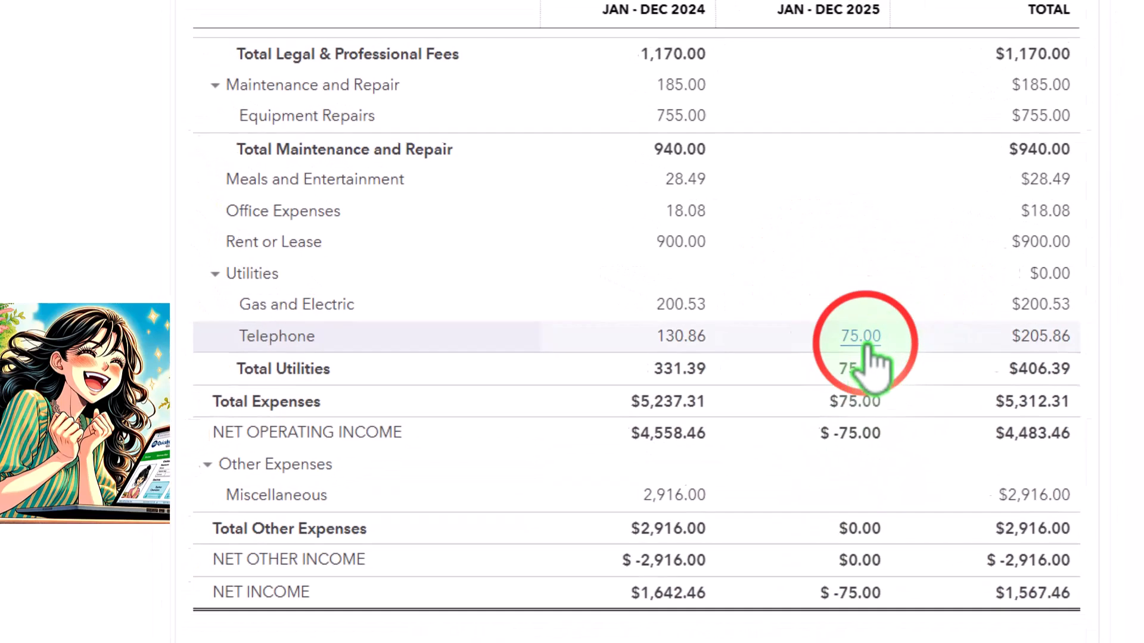
# Drill down from the 2025 Telephone expense to the Verizon bill, close it, and return to the Profit and Loss report.
pyautogui.click(864, 340)
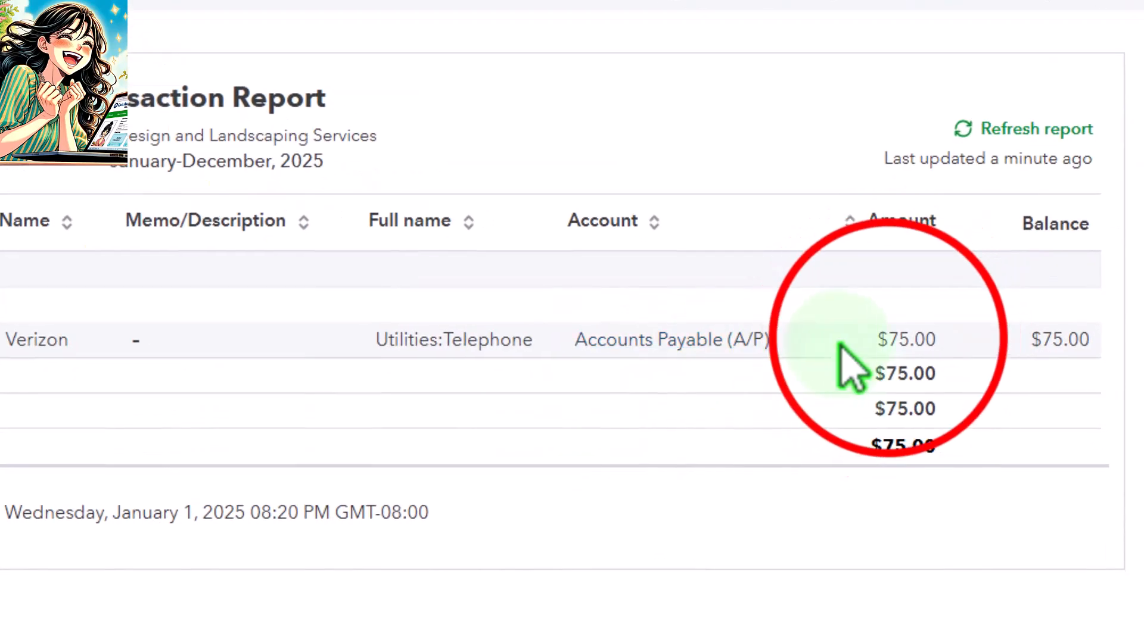
pyautogui.click(905, 339)
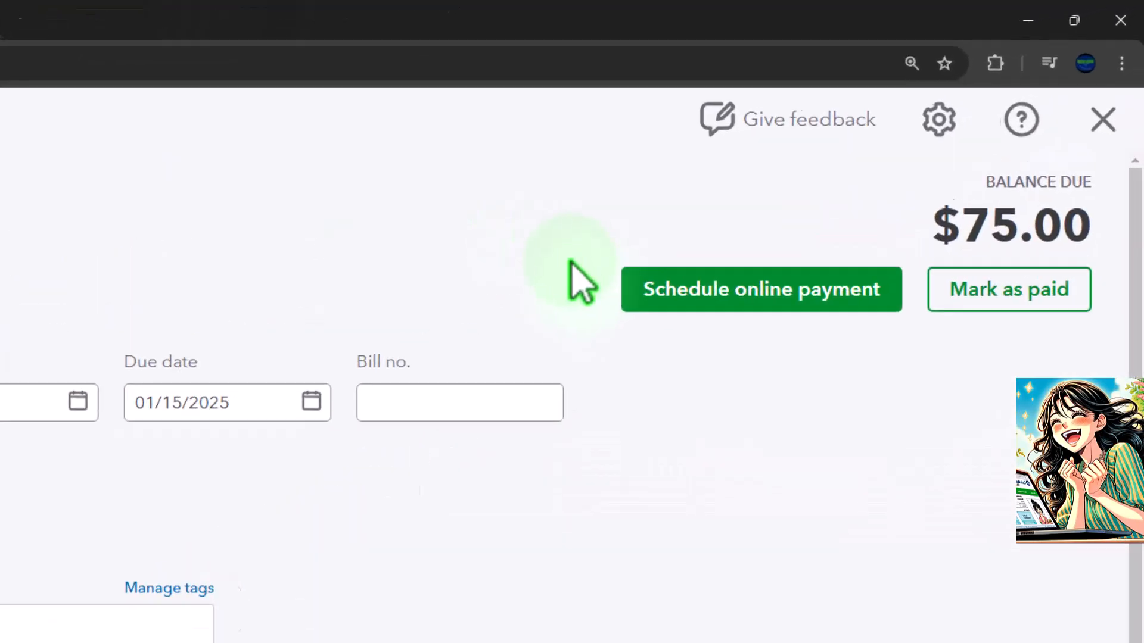
pyautogui.click(1090, 146)
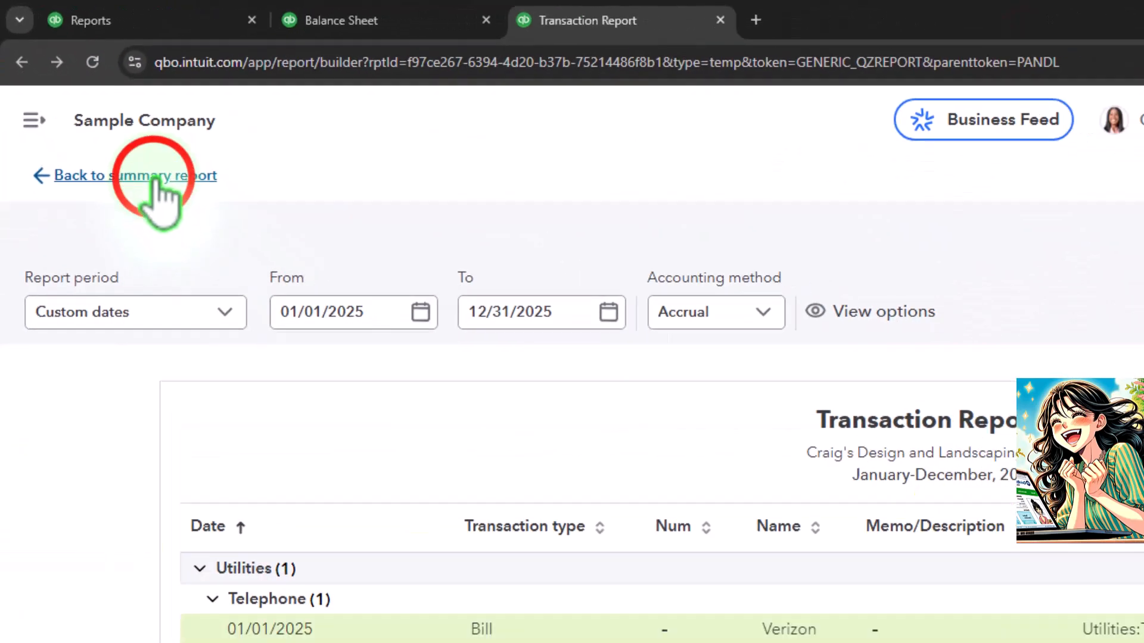
pyautogui.click(153, 178)
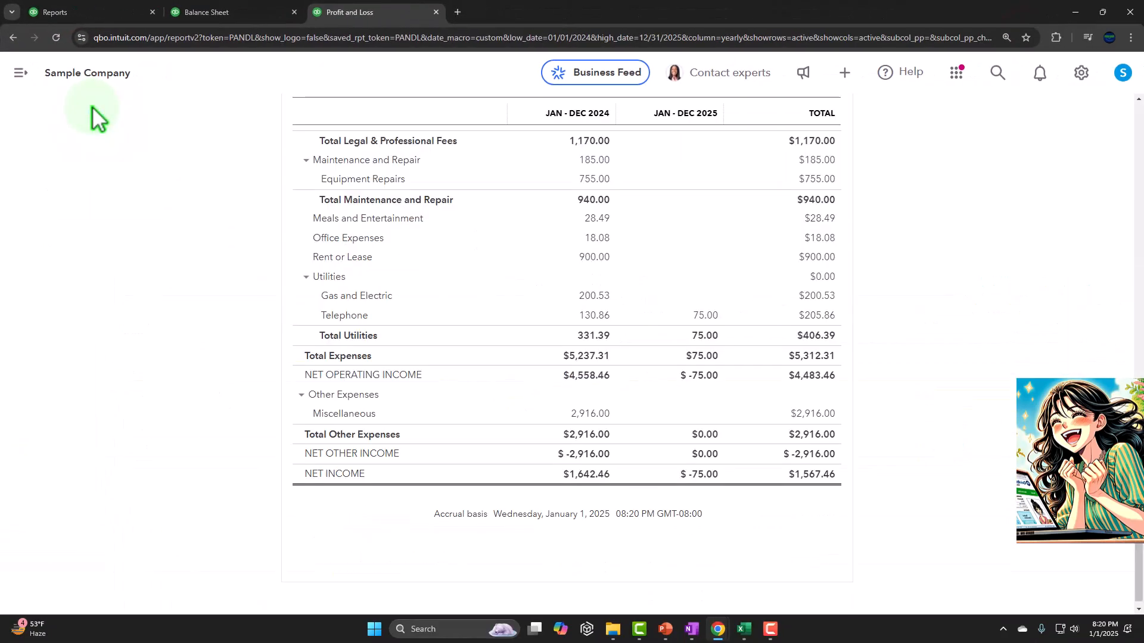
pyautogui.scroll(15, 123, 295)
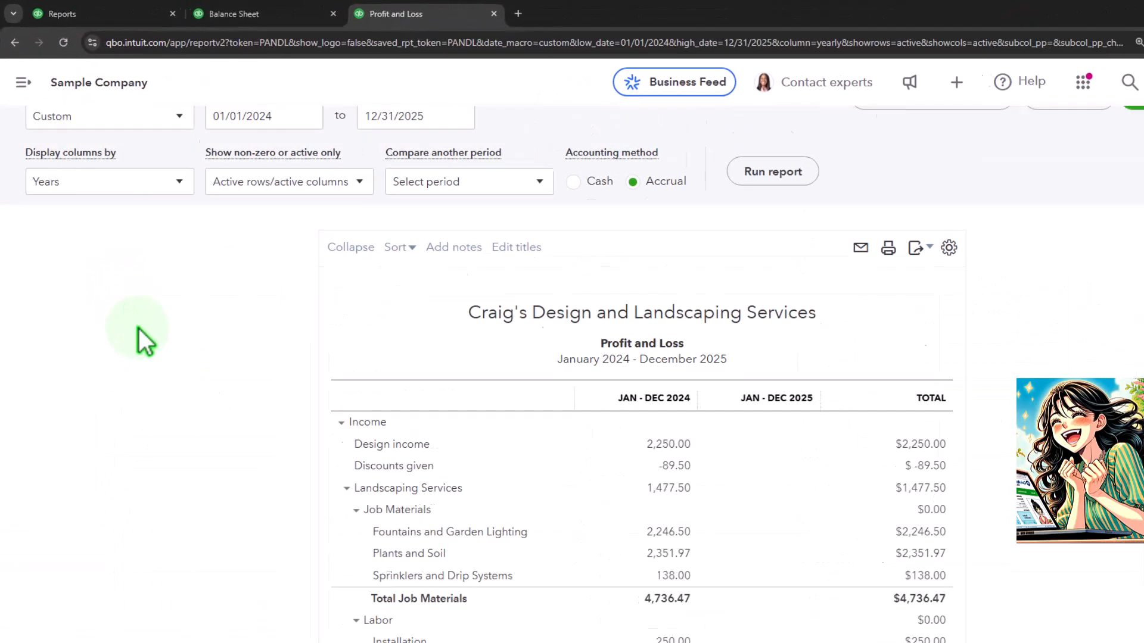
# Revisit the Balance Sheet's liabilities, and open the list of expense transactions to locate the Verizon bill.
pyautogui.click(363, 22)
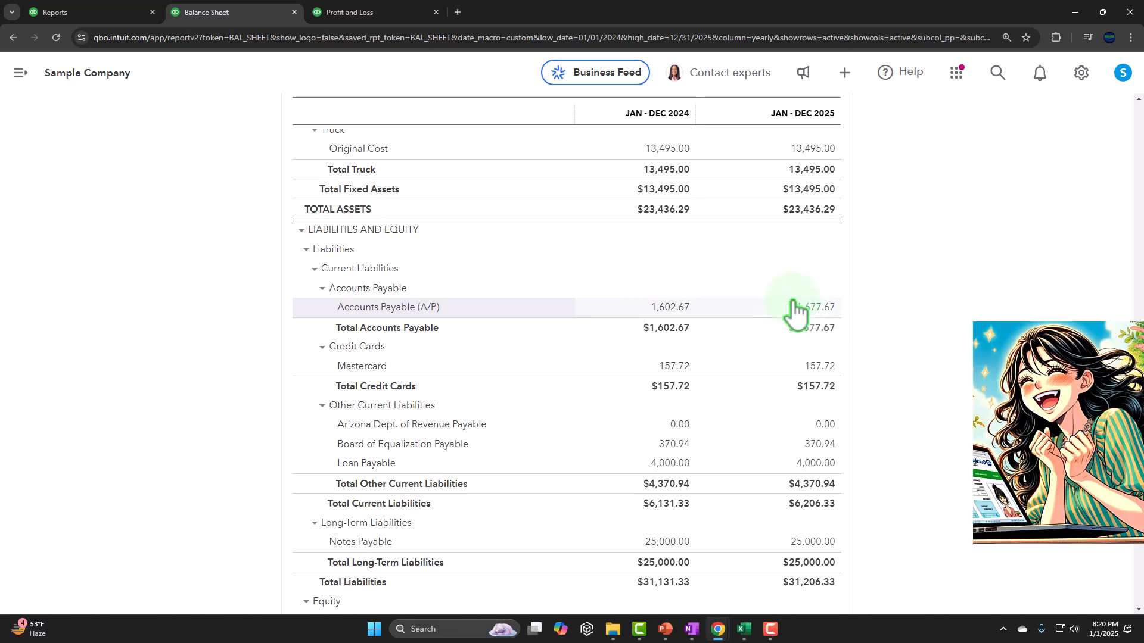
pyautogui.click(211, 24)
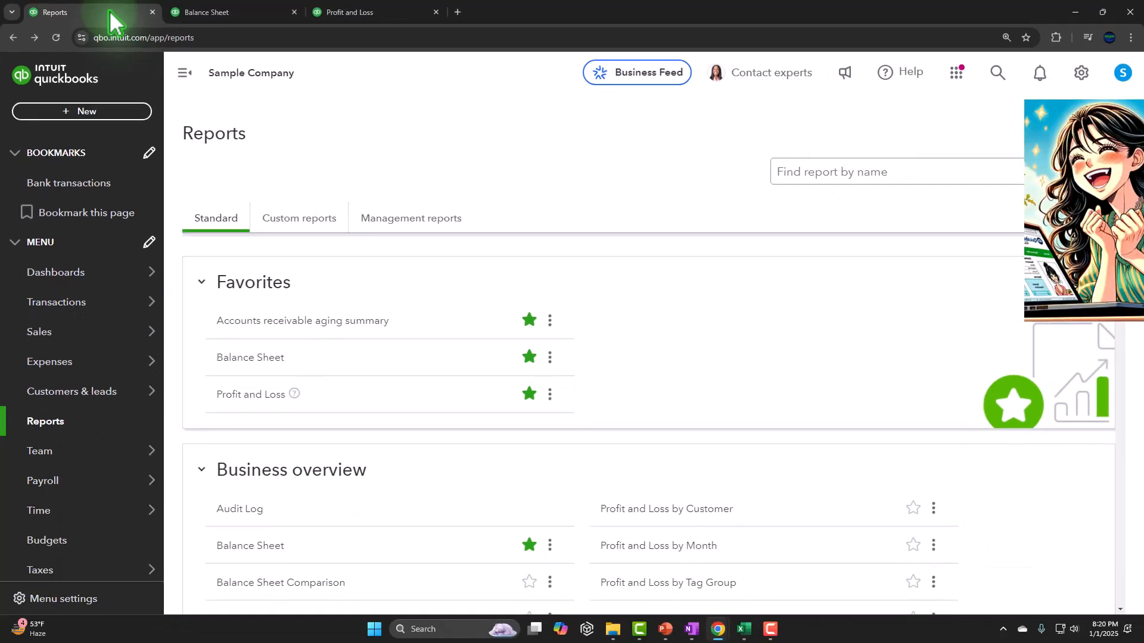
pyautogui.moveTo(97, 370)
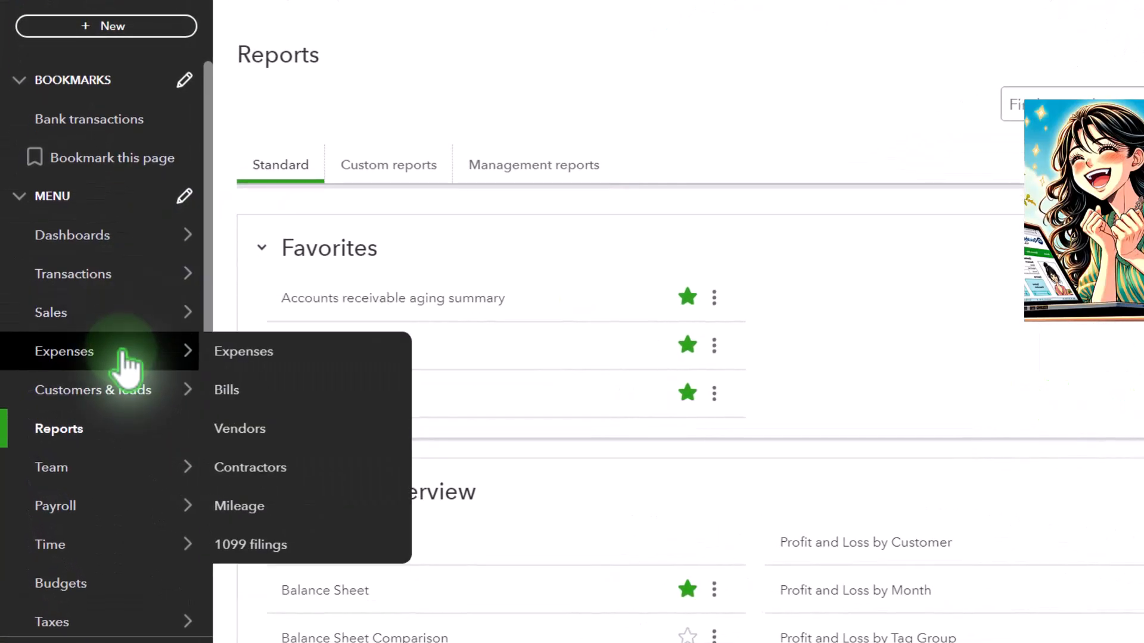
pyautogui.click(60, 356)
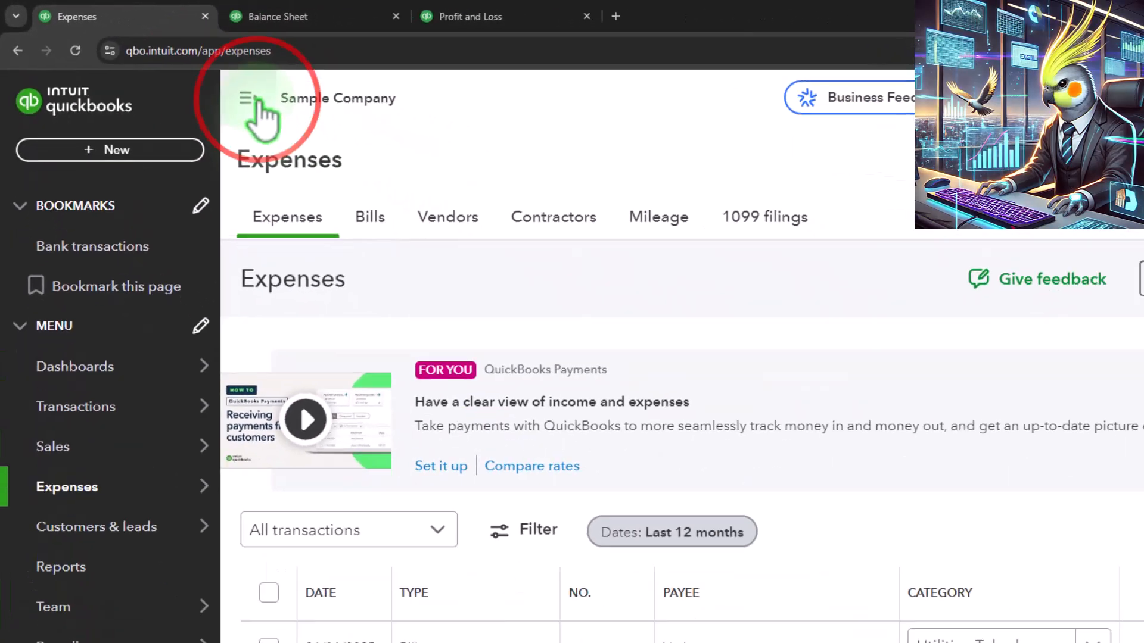
pyautogui.click(228, 90)
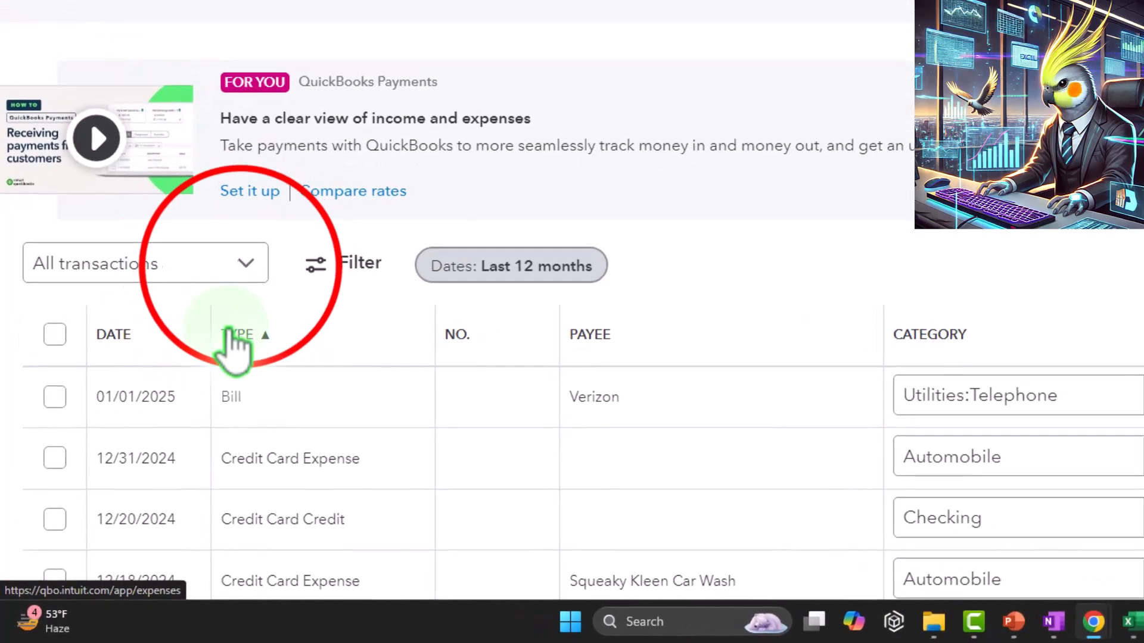
# Filter the expense transactions to bills from the last 12 months, and check the actions available for the Verizon bill.
pyautogui.click(161, 394)
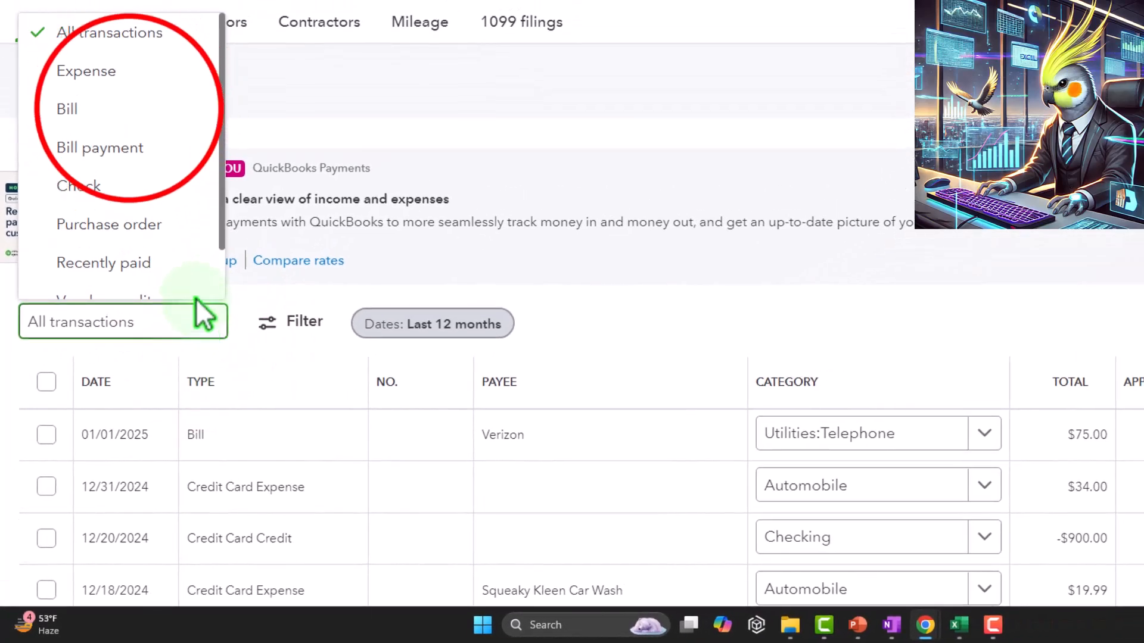
pyautogui.click(108, 113)
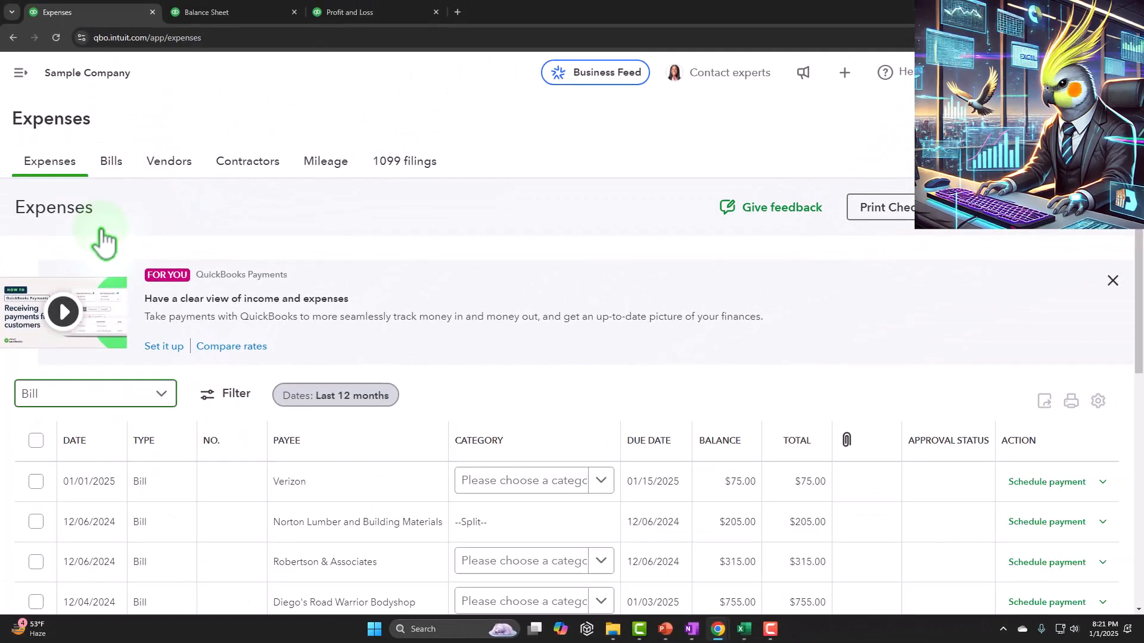
pyautogui.scroll(-2, 127, 385)
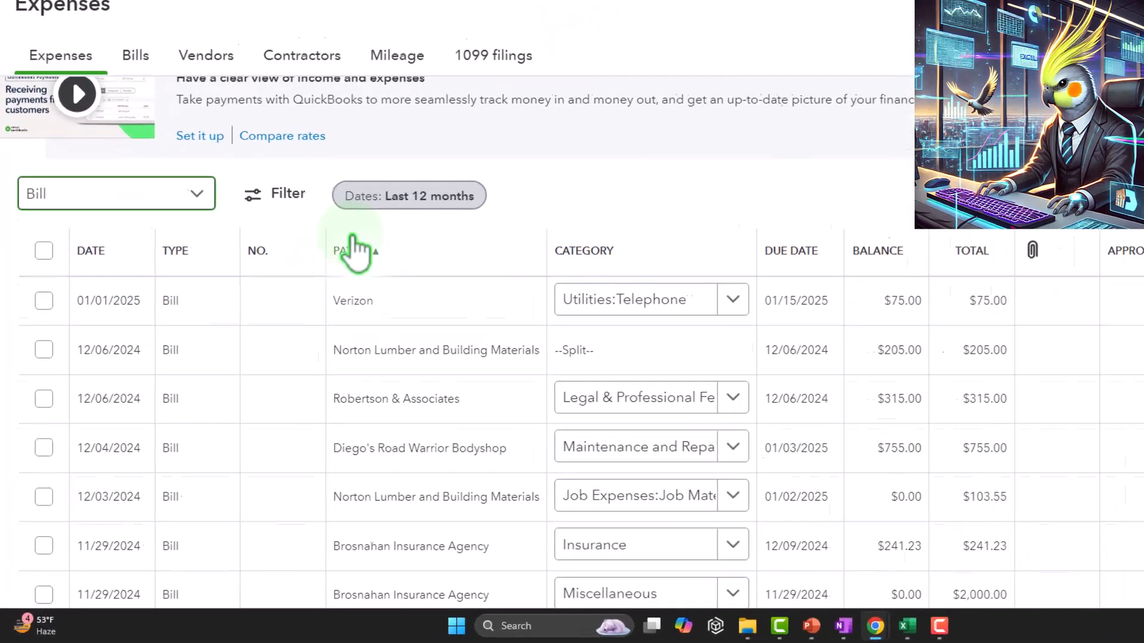
pyautogui.click(325, 114)
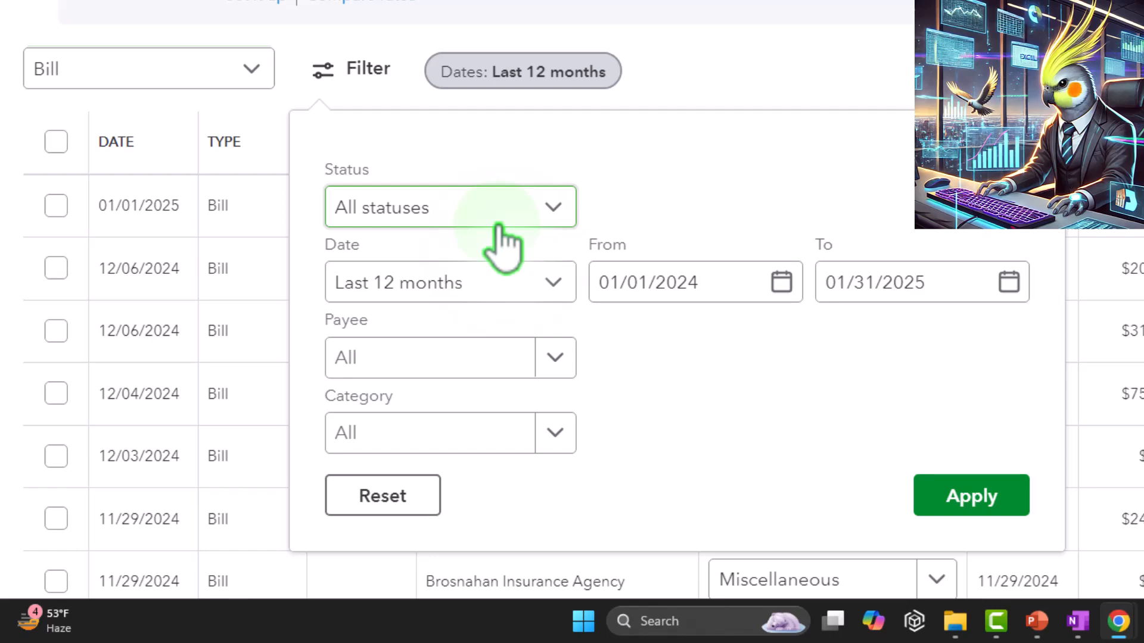
pyautogui.click(970, 504)
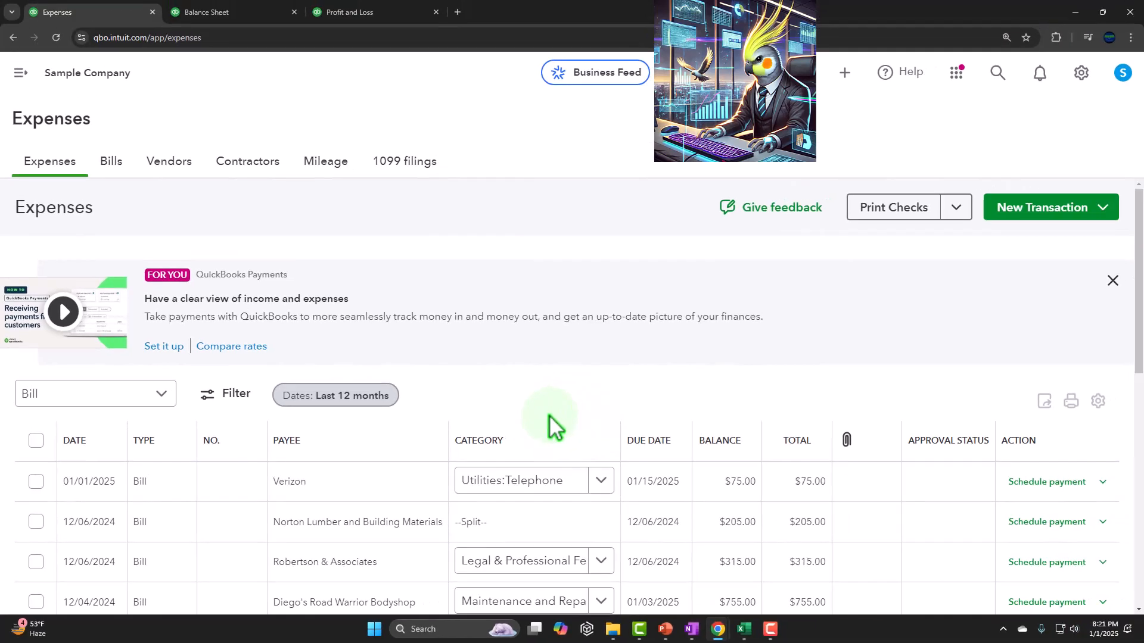
pyautogui.scroll(-1, 549, 424)
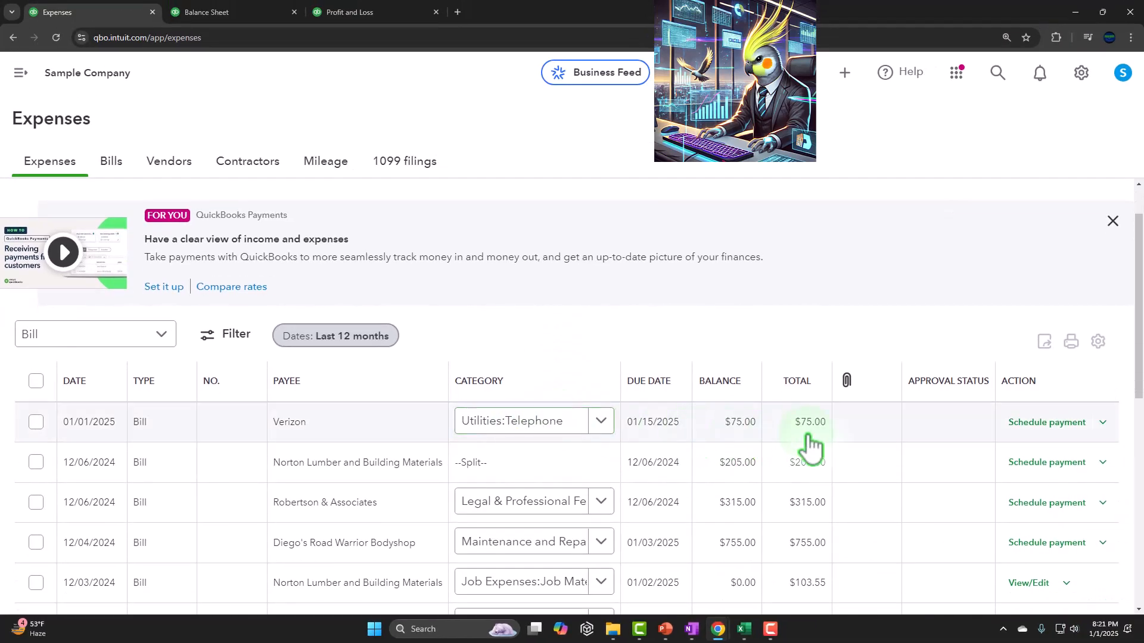
pyautogui.click(1102, 422)
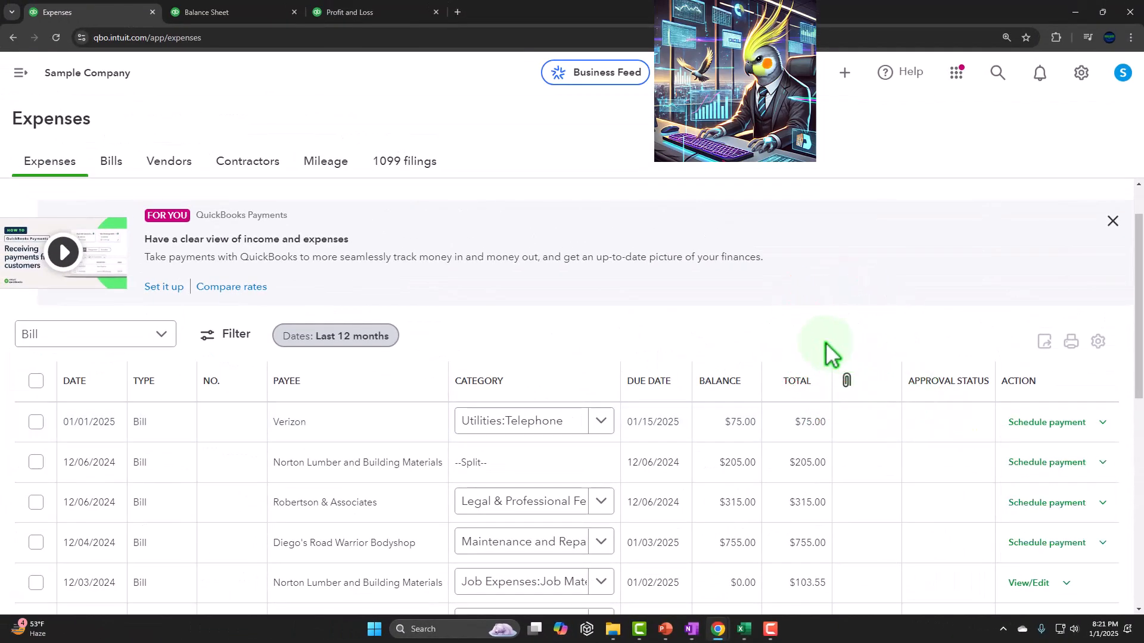
# Open the unpaid bills list, examine its vendor and date filter options, and review the Verizon bill's entry.
pyautogui.click(118, 164)
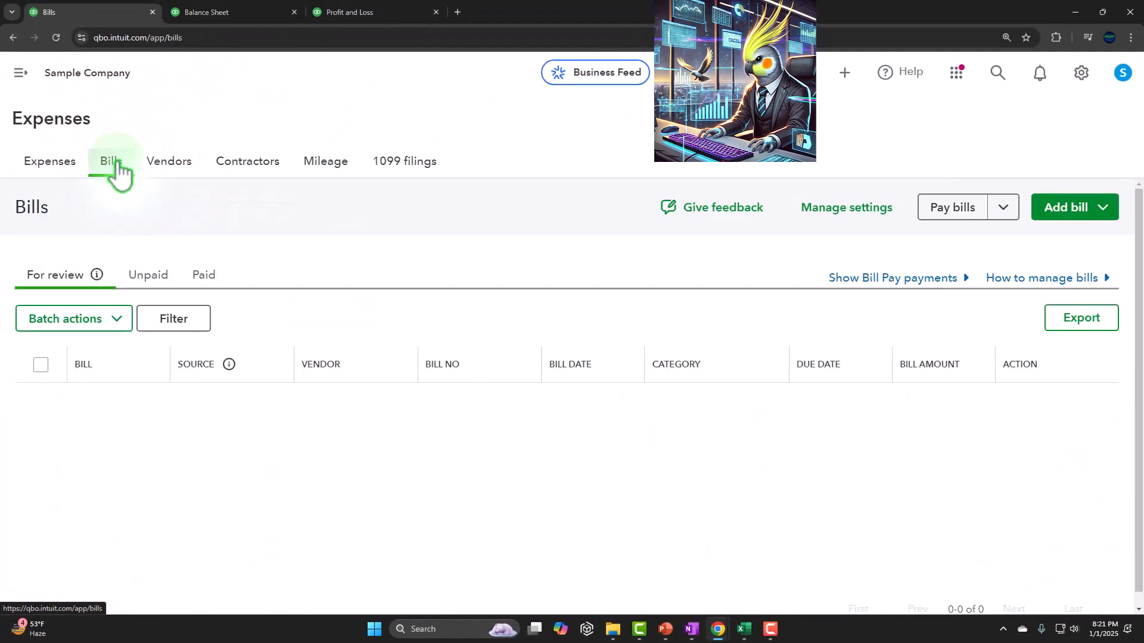
pyautogui.click(741, 319)
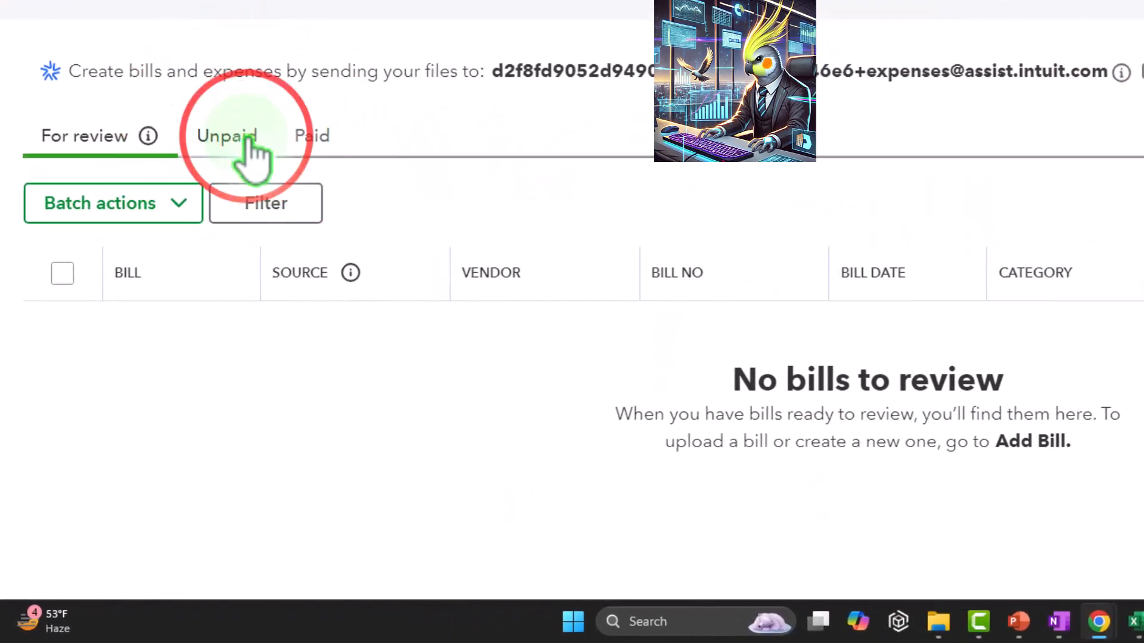
pyautogui.click(249, 146)
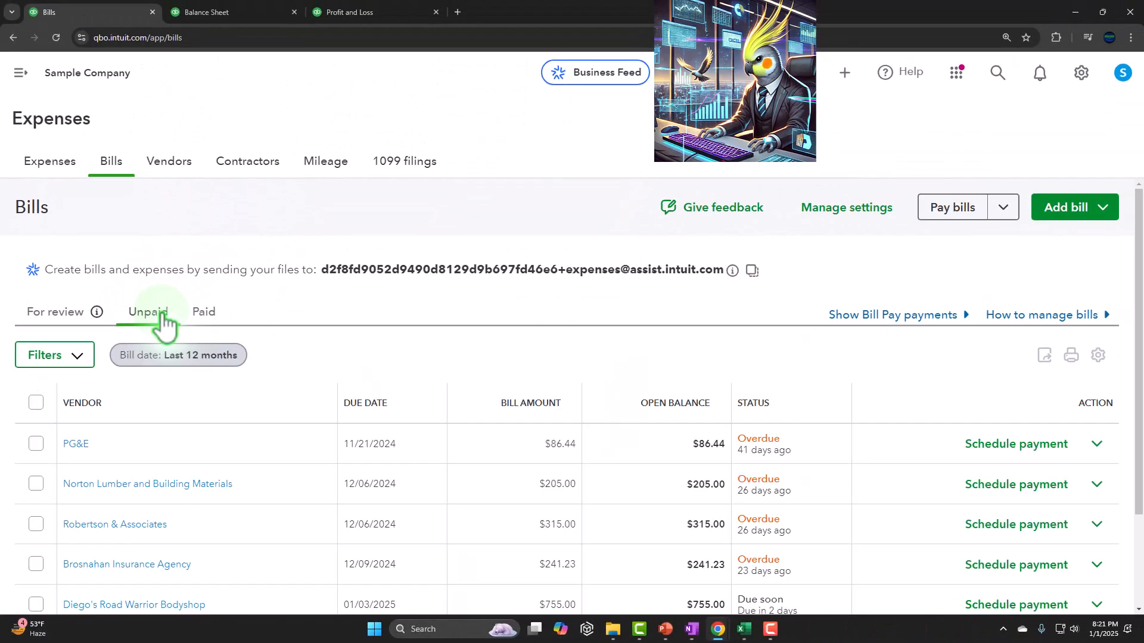
pyautogui.scroll(-1, 161, 312)
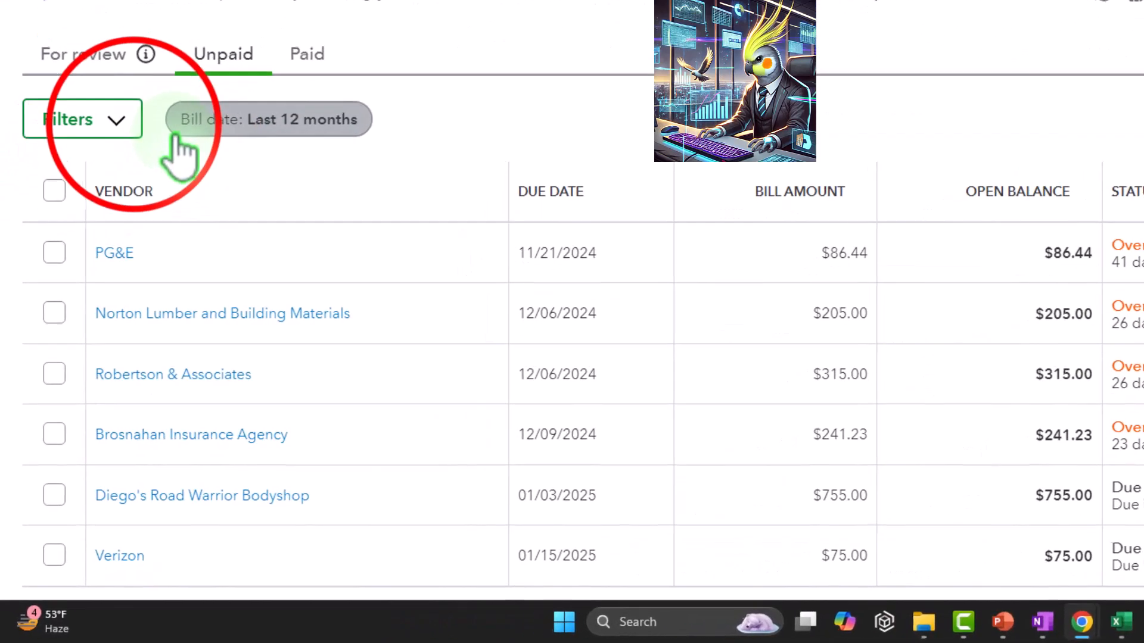
pyautogui.click(89, 298)
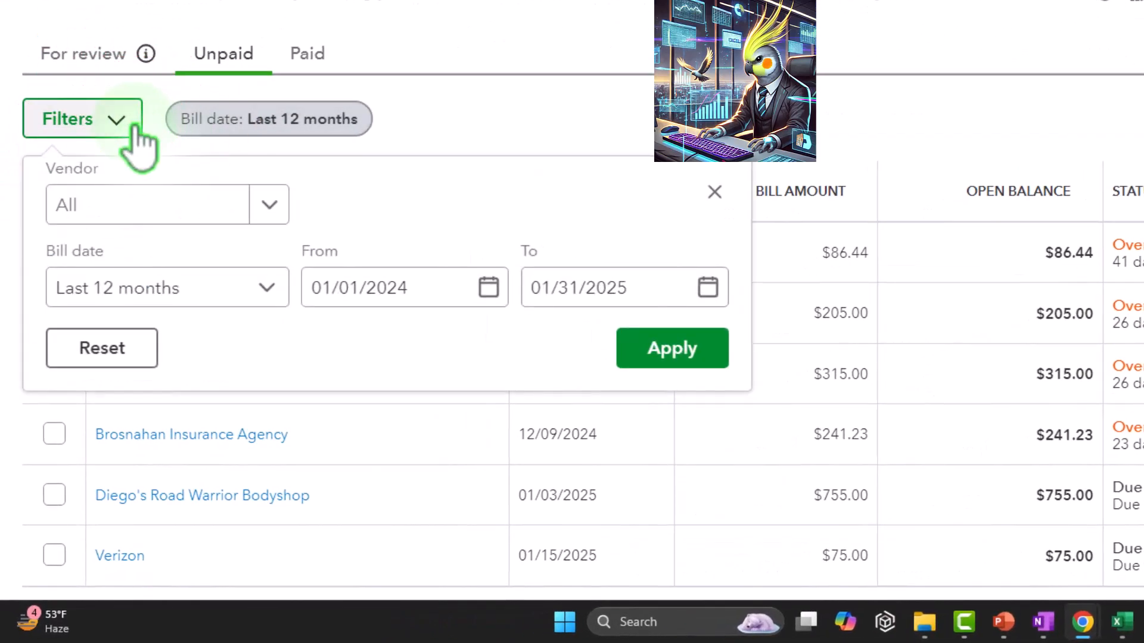
pyautogui.click(721, 188)
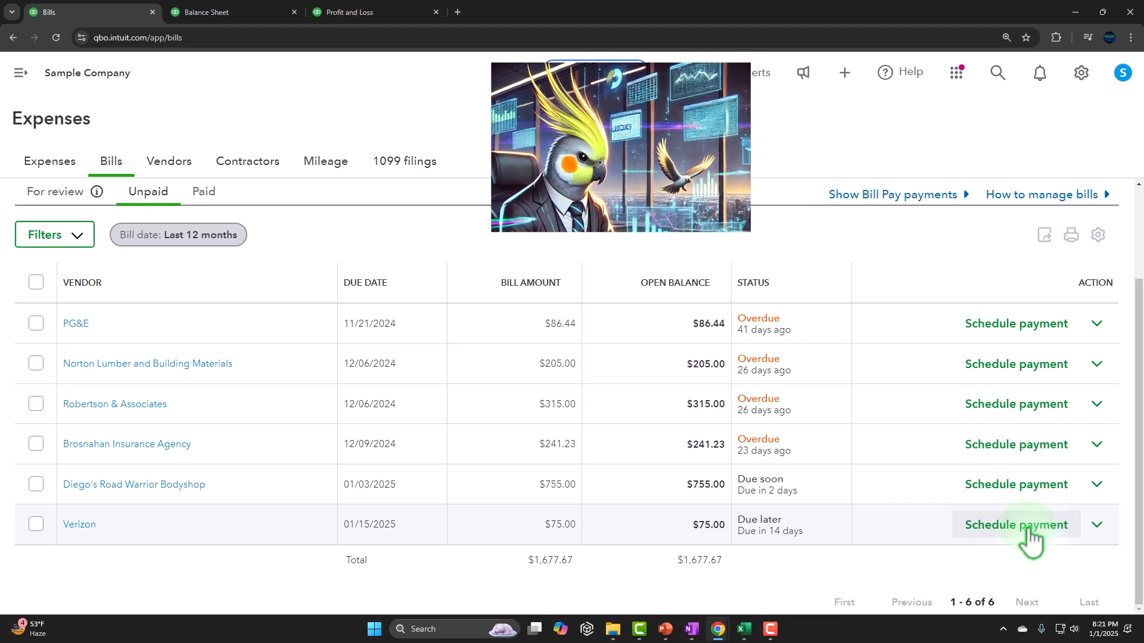
# Filter the vendors to those with open bills, open Verizon's vendor record, and check the actions available for its bill.
pyautogui.scroll(3, 1029, 529)
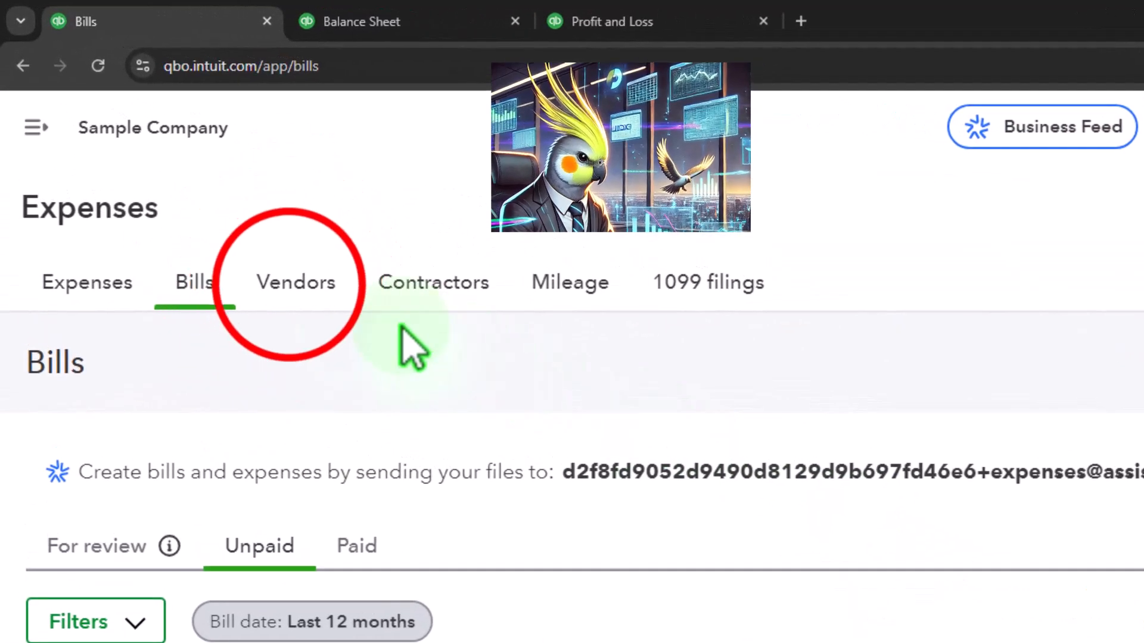
pyautogui.click(290, 285)
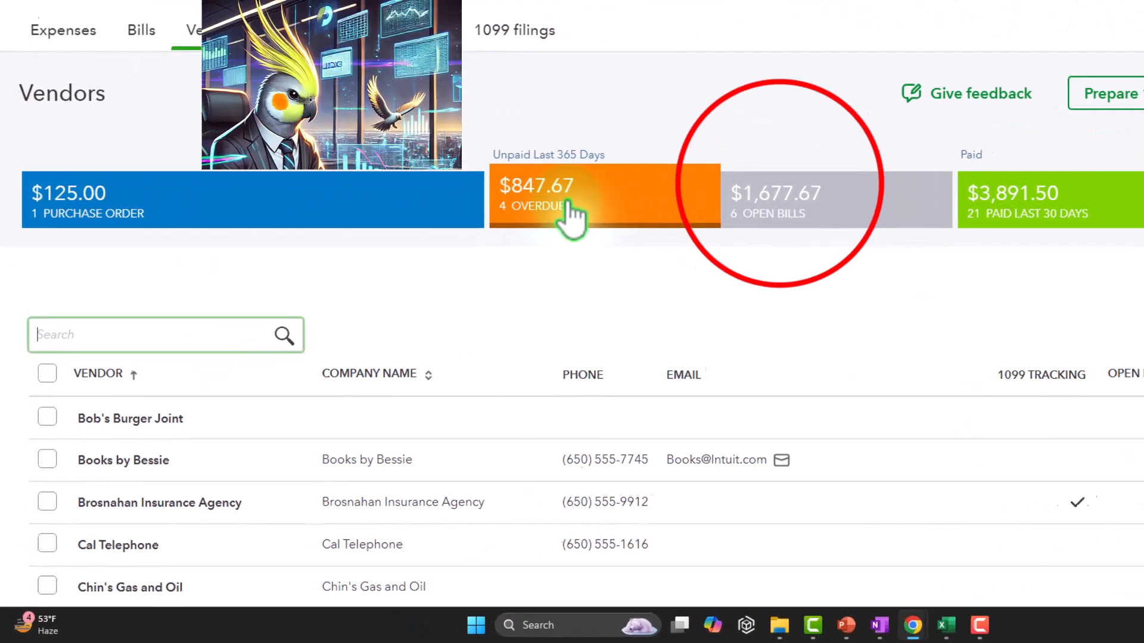
pyautogui.click(821, 179)
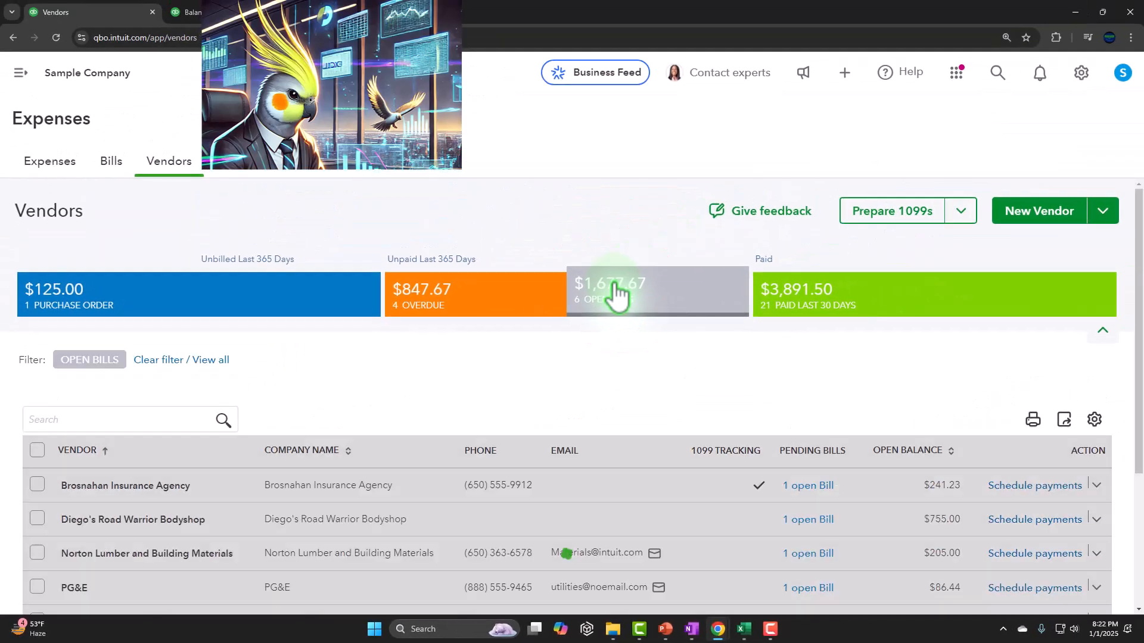
pyautogui.scroll(-2, 521, 384)
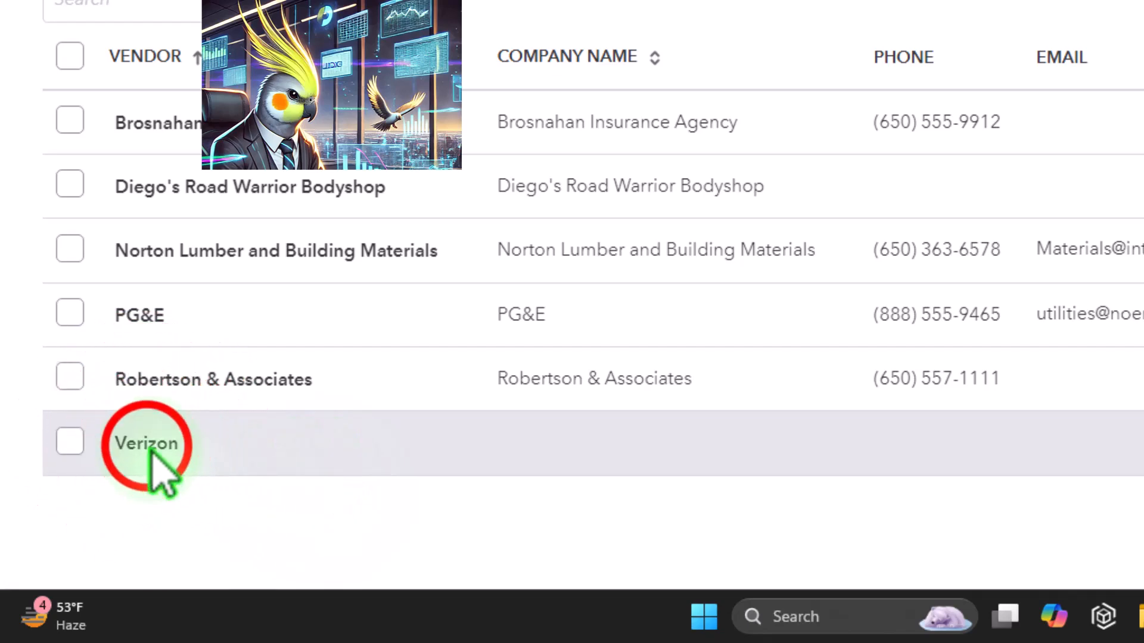
pyautogui.click(150, 452)
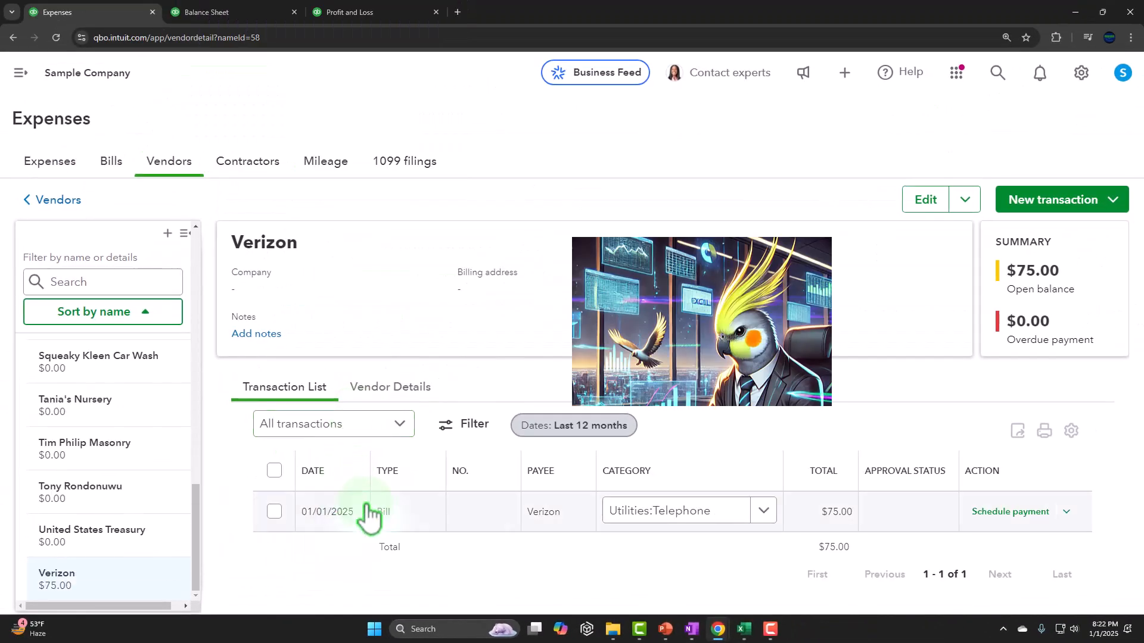
pyautogui.click(1065, 511)
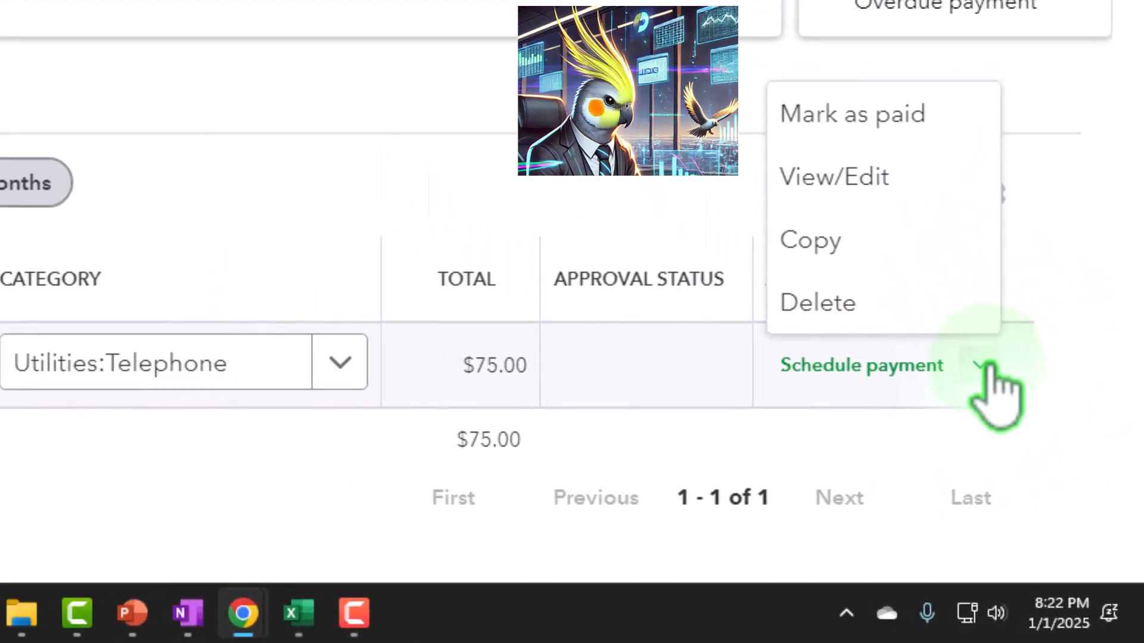
pyautogui.click(98, 544)
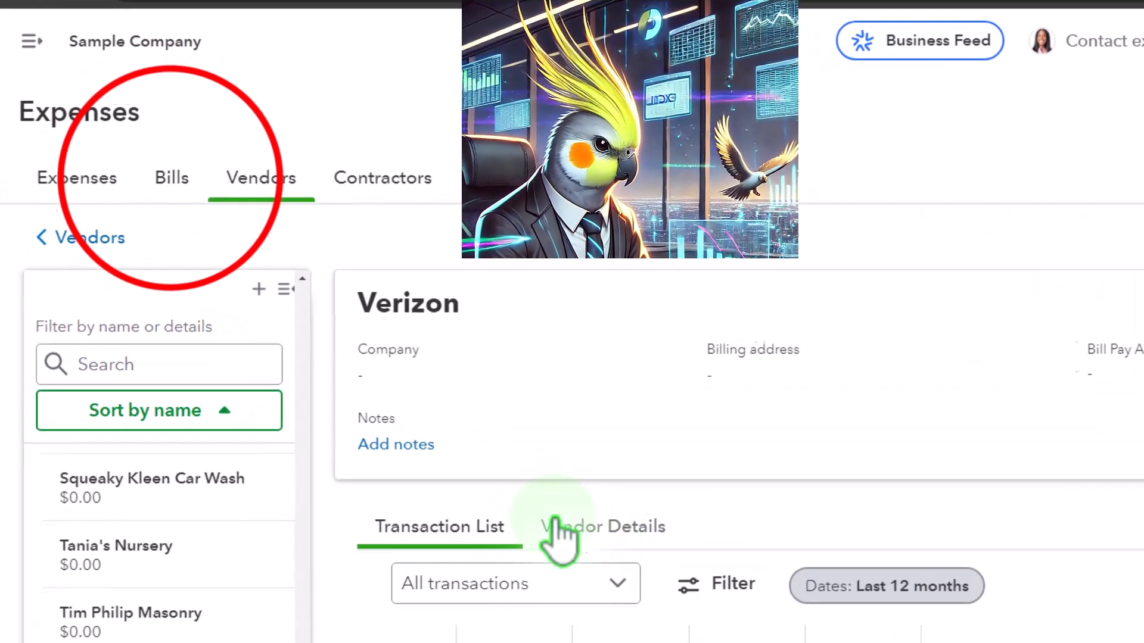
# Return to the unpaid bills and compare their total open balance with Accounts Payable on the Balance Sheet.
pyautogui.click(169, 182)
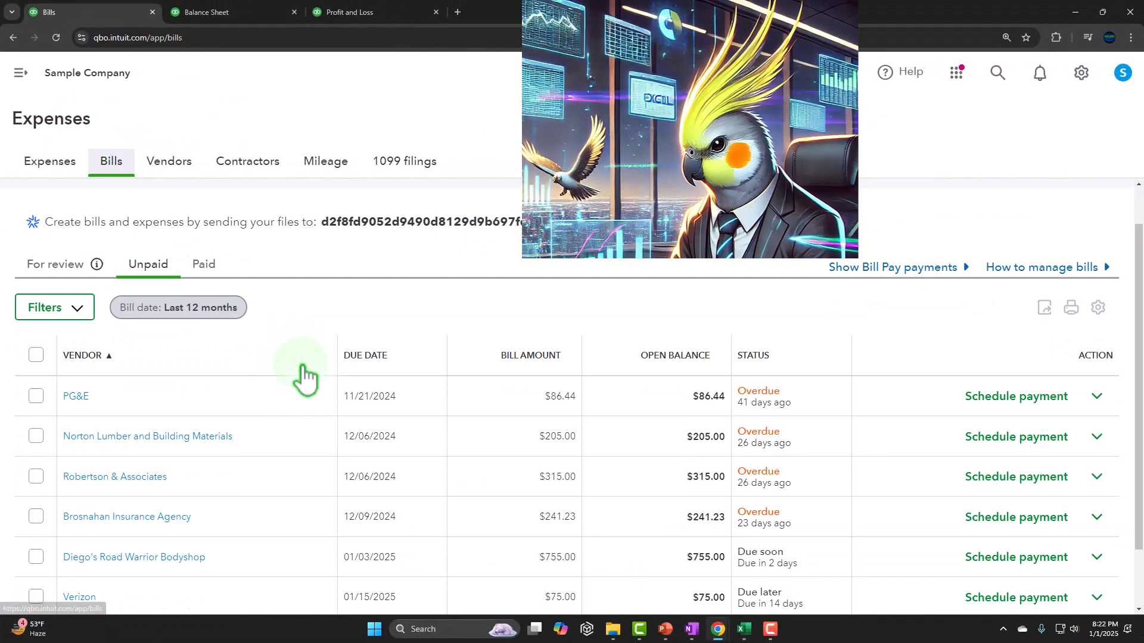
pyautogui.scroll(-2, 306, 378)
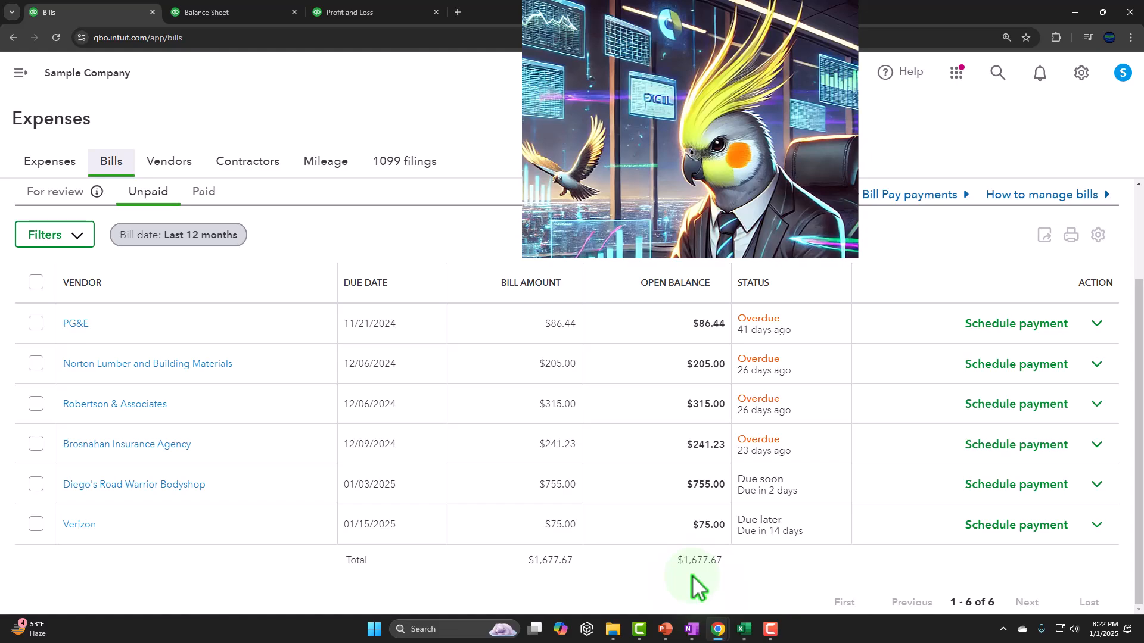
pyautogui.click(229, 12)
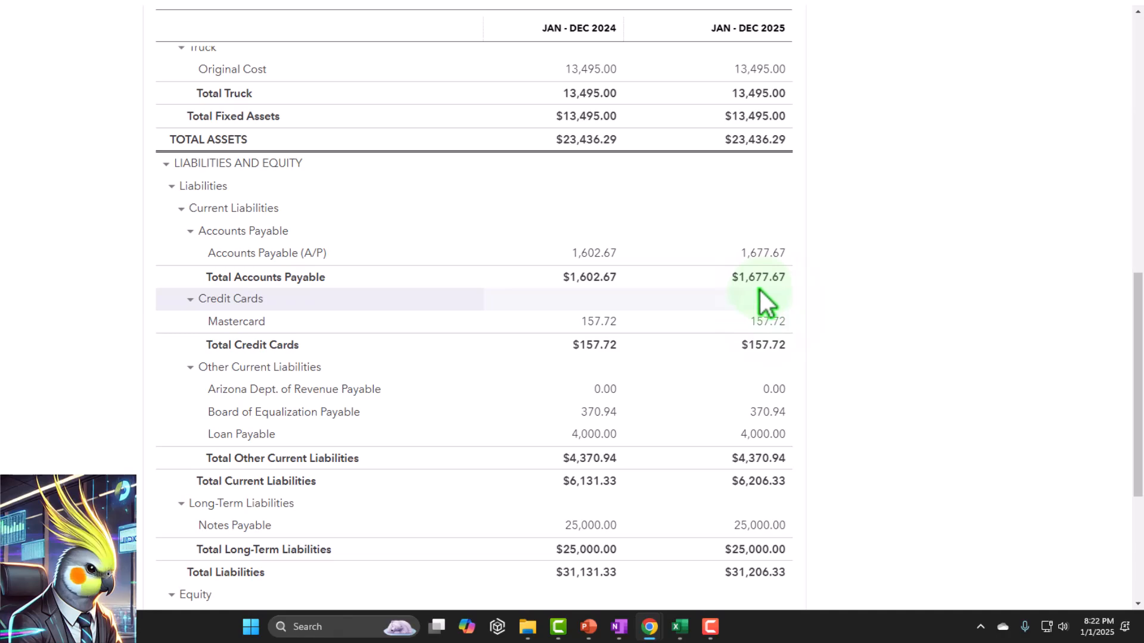
pyautogui.click(100, 7)
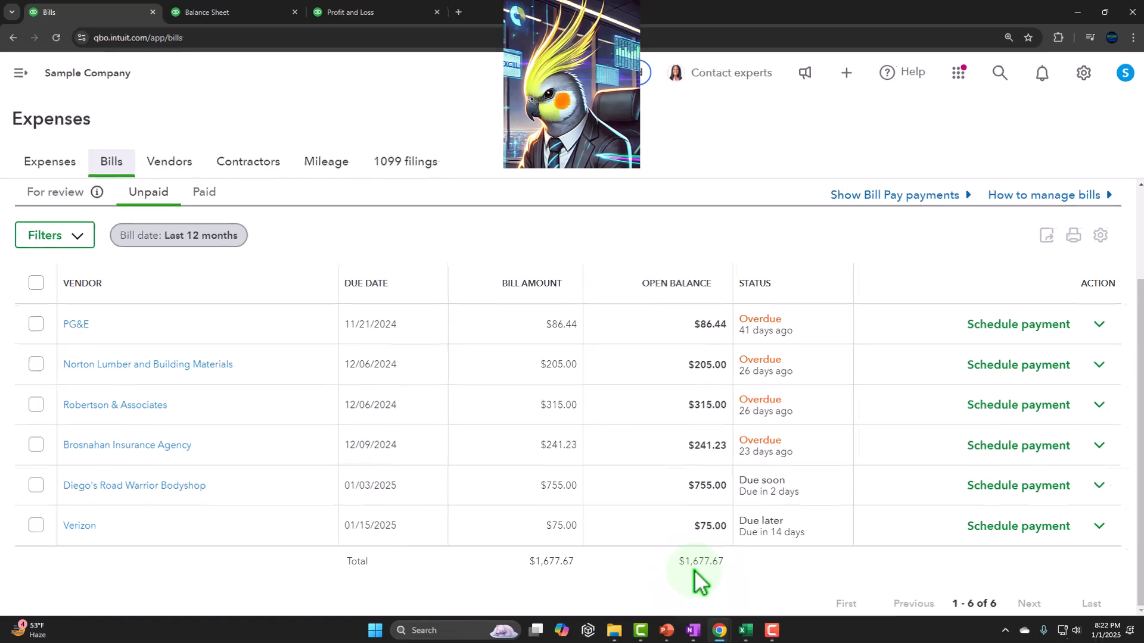
# Go to the standard reports list and collapse the navigation menu.
pyautogui.click(21, 72)
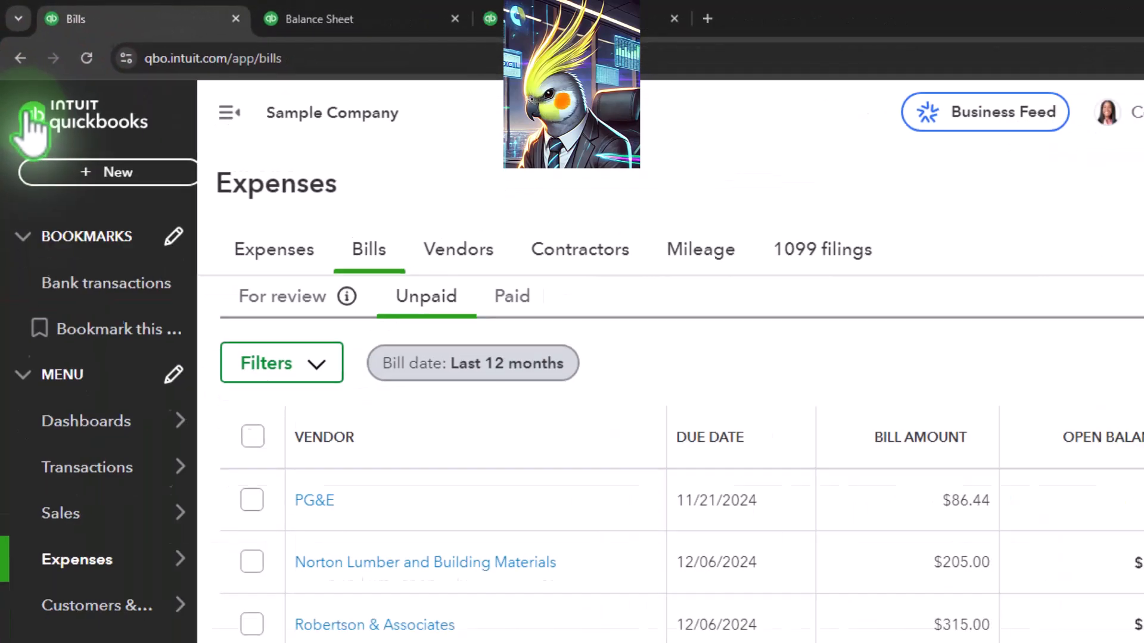
pyautogui.moveTo(102, 635)
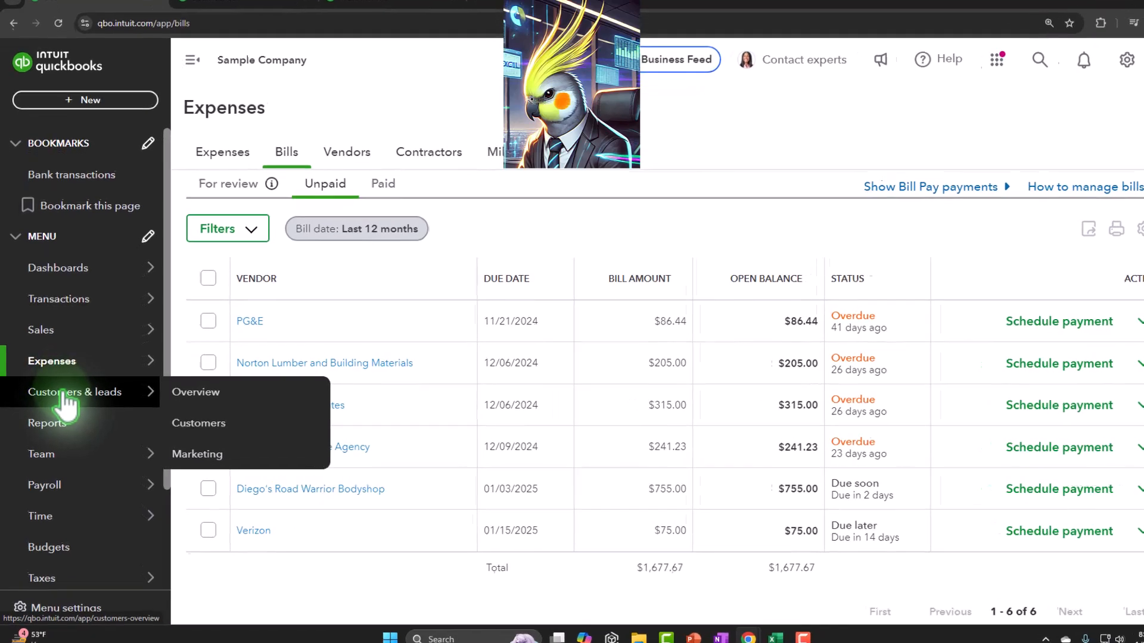
pyautogui.moveTo(80, 487)
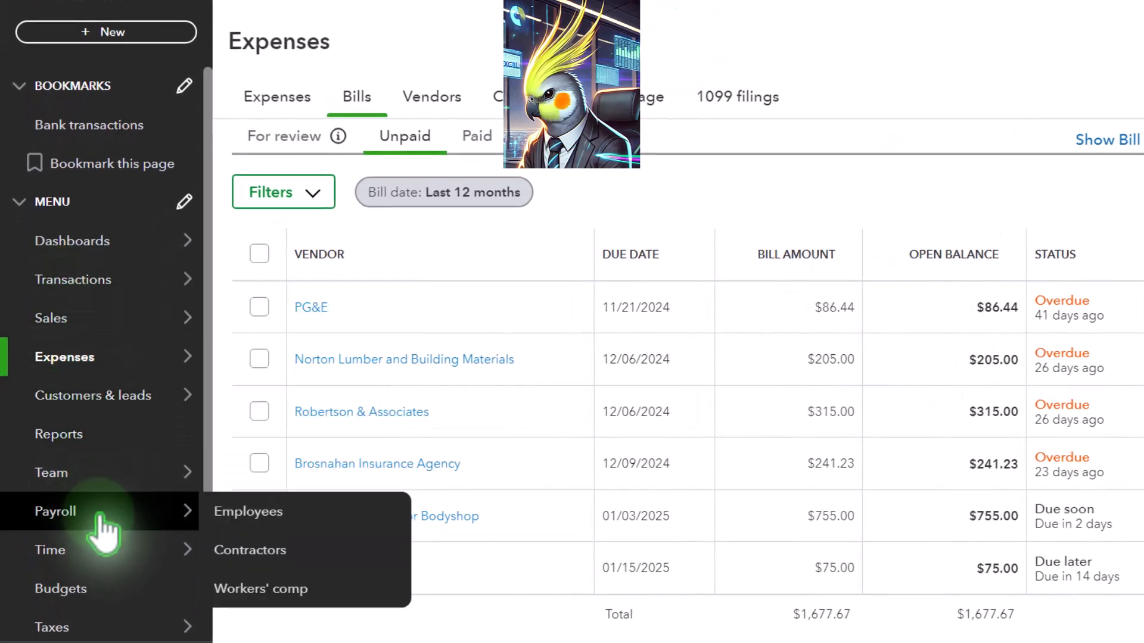
pyautogui.scroll(-3, 101, 518)
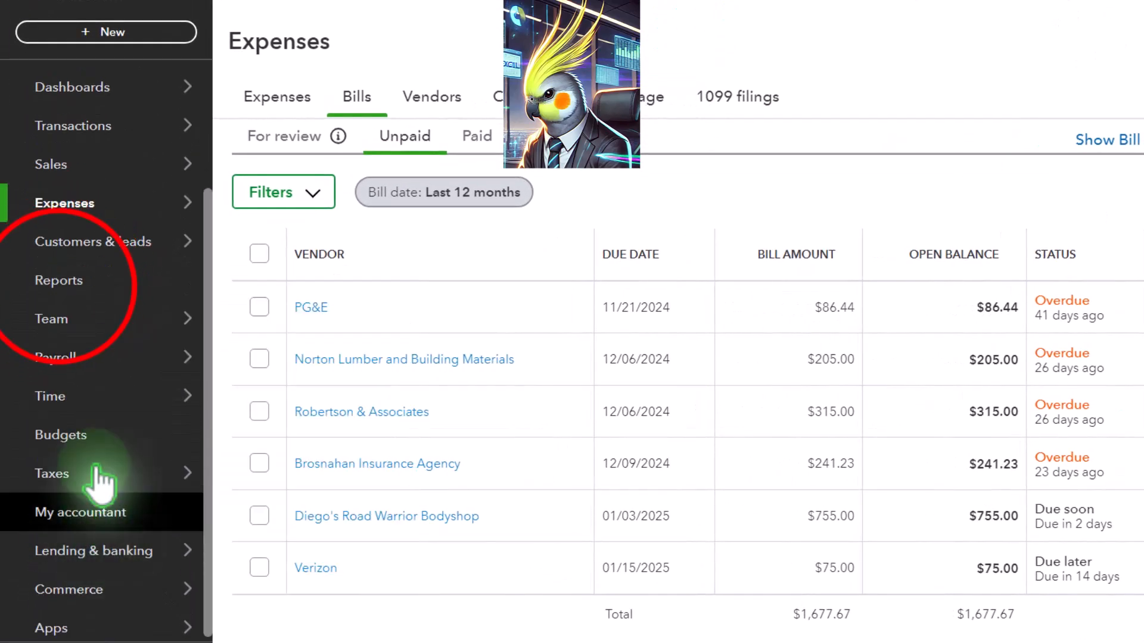
pyautogui.click(62, 282)
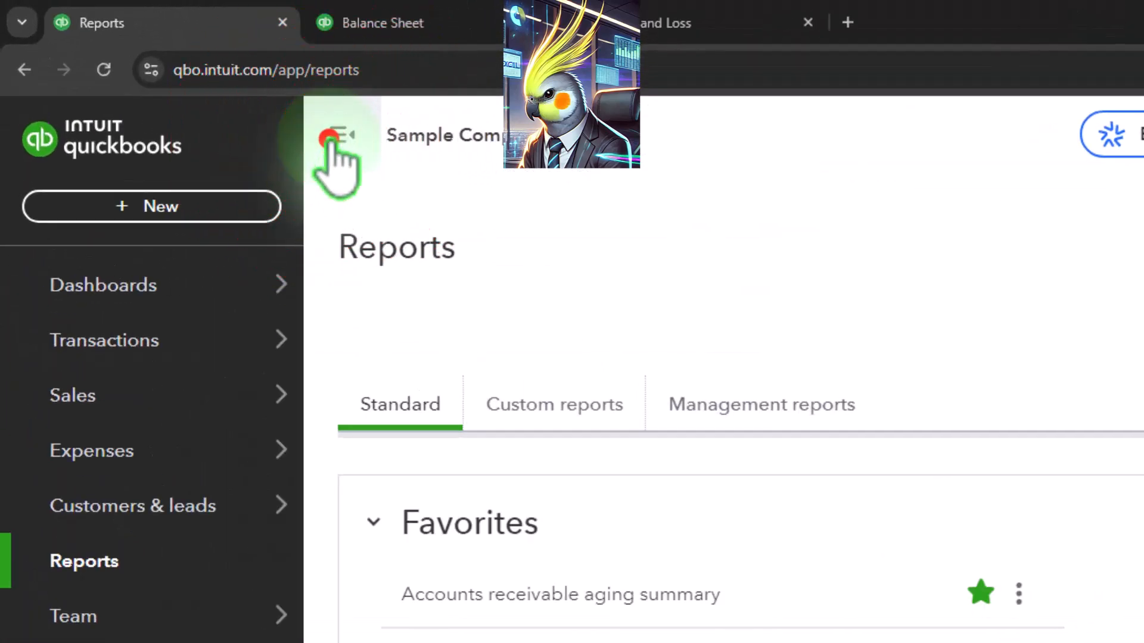
pyautogui.click(332, 138)
# Examine the accounts payable and vendor balance reports available in the What you owe section.
pyautogui.scroll(-10, 516, 626)
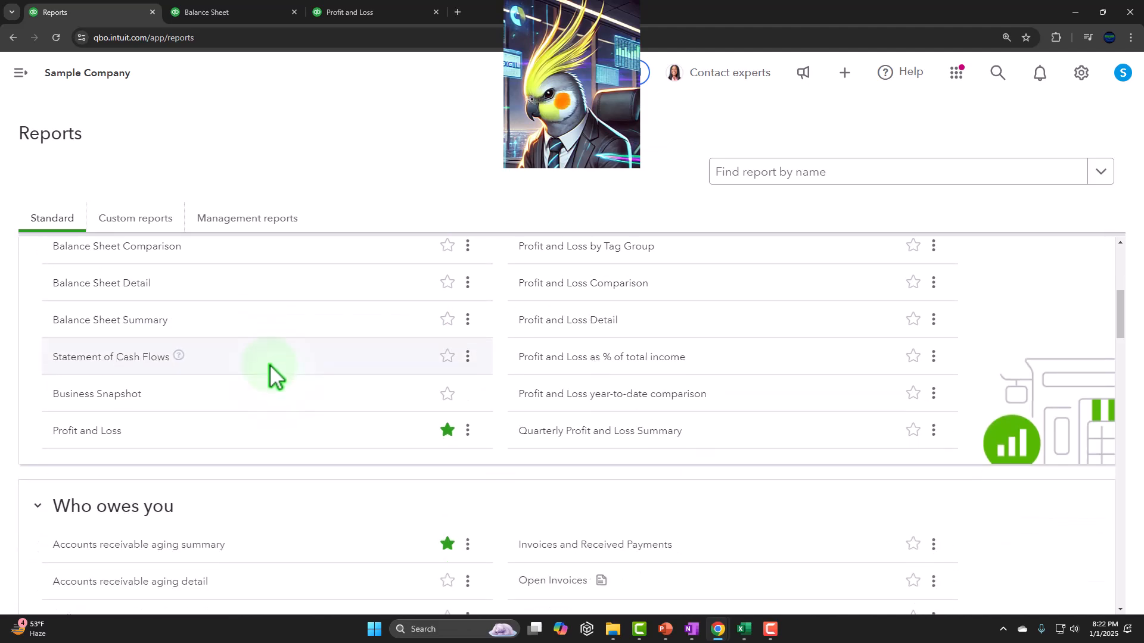
pyautogui.scroll(-3, 271, 367)
pyautogui.scroll(-2, 271, 371)
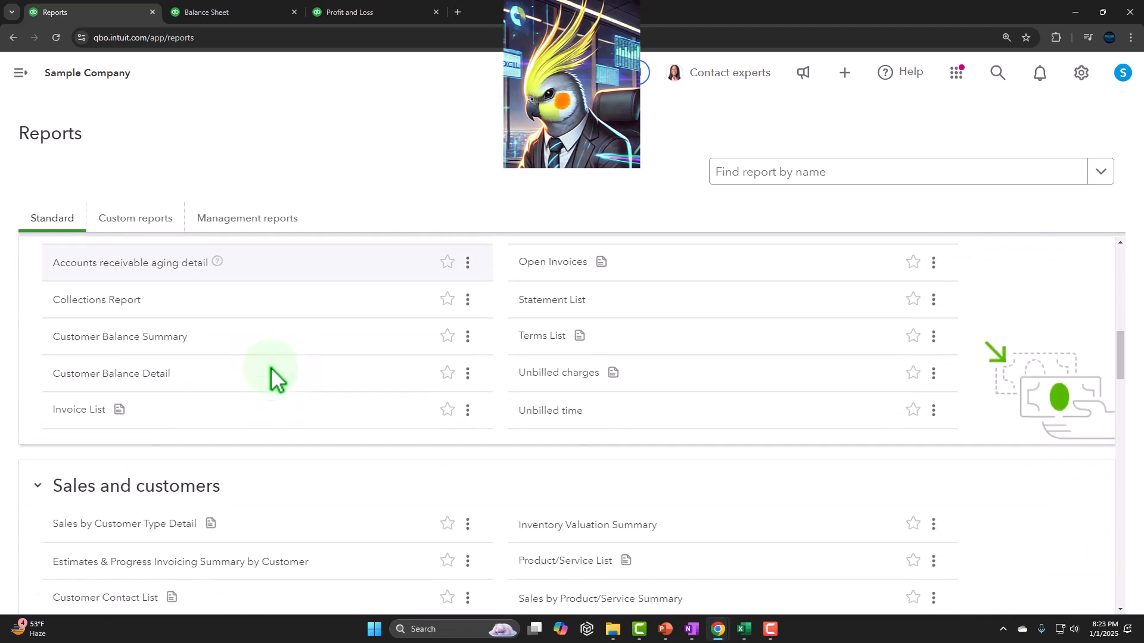
pyautogui.scroll(8, 271, 373)
pyautogui.scroll(2, 271, 374)
pyautogui.scroll(-8, 273, 375)
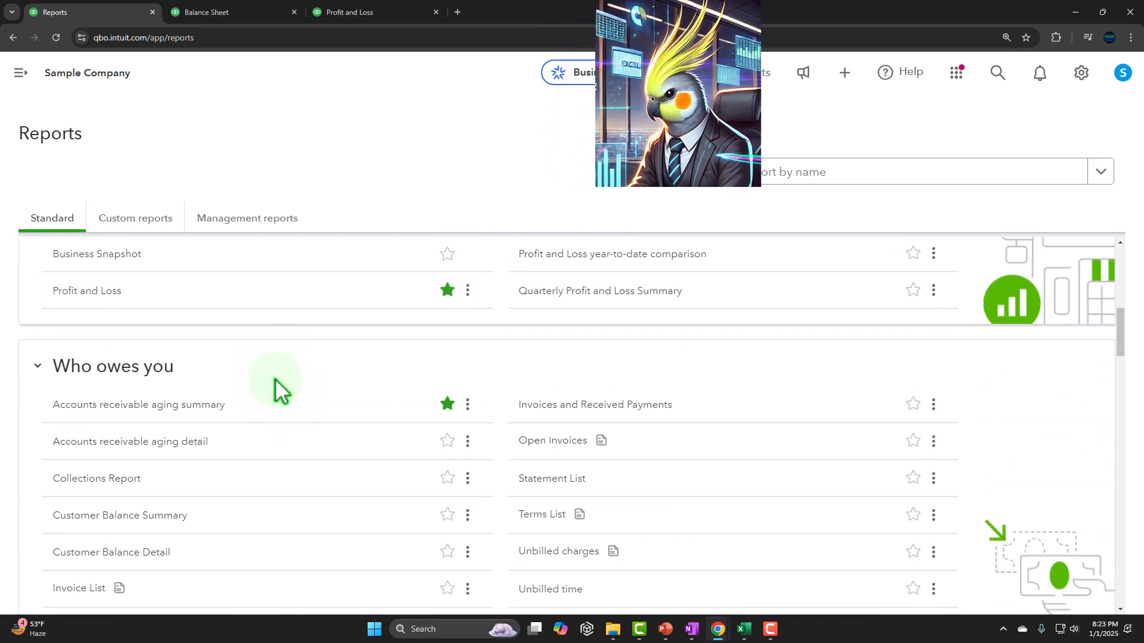
pyautogui.scroll(-7, 275, 388)
pyautogui.scroll(-6, 277, 387)
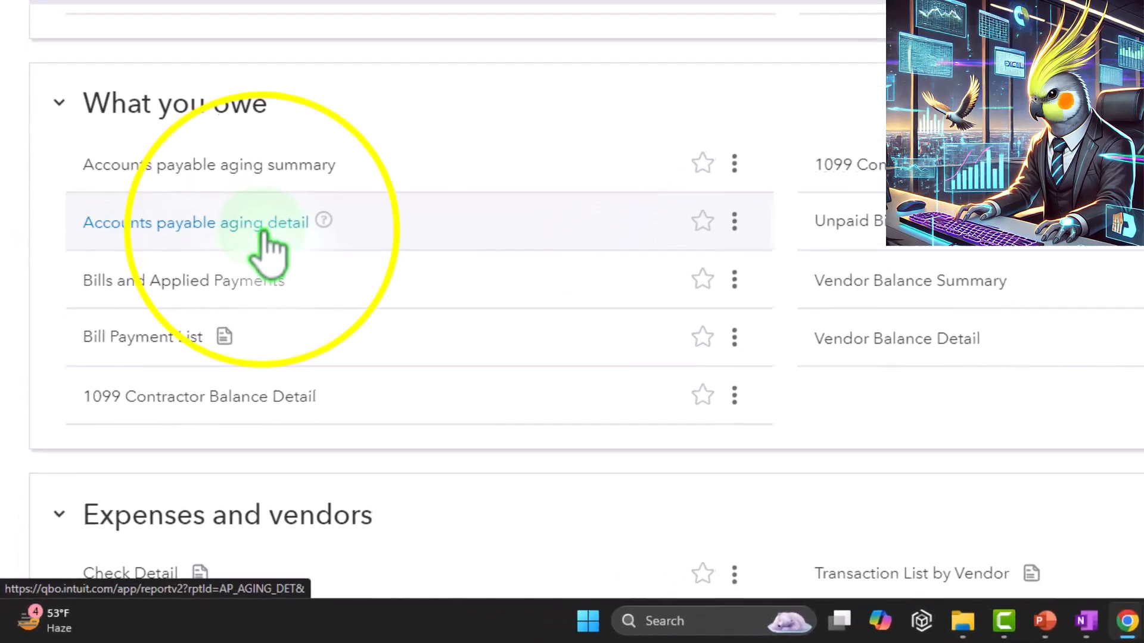
pyautogui.rightClick(266, 231)
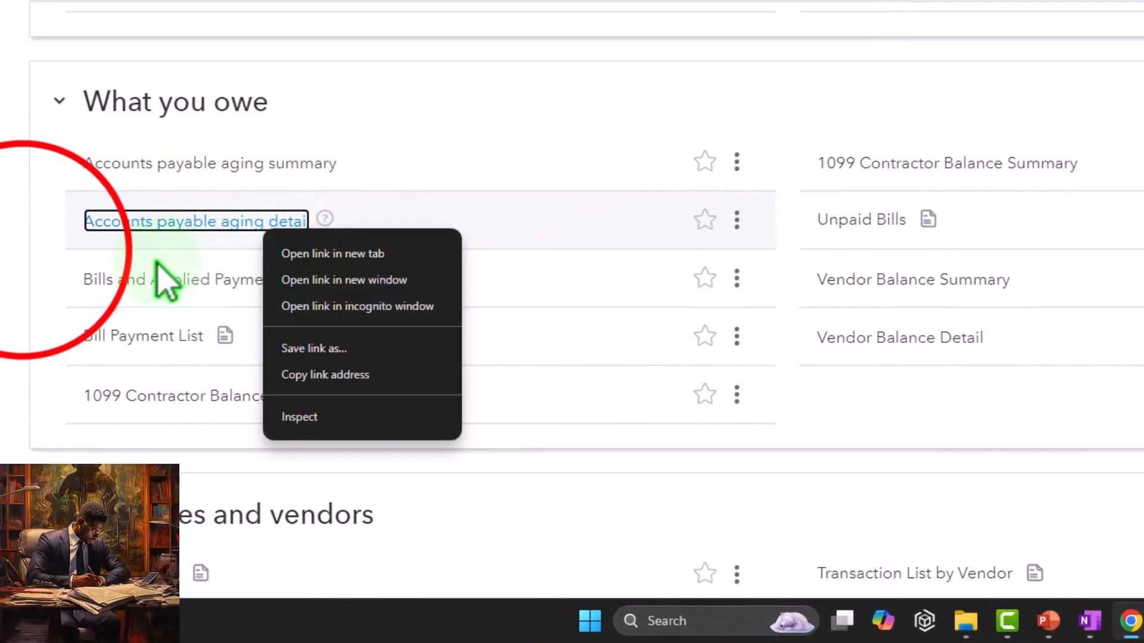
pyautogui.click(31, 251)
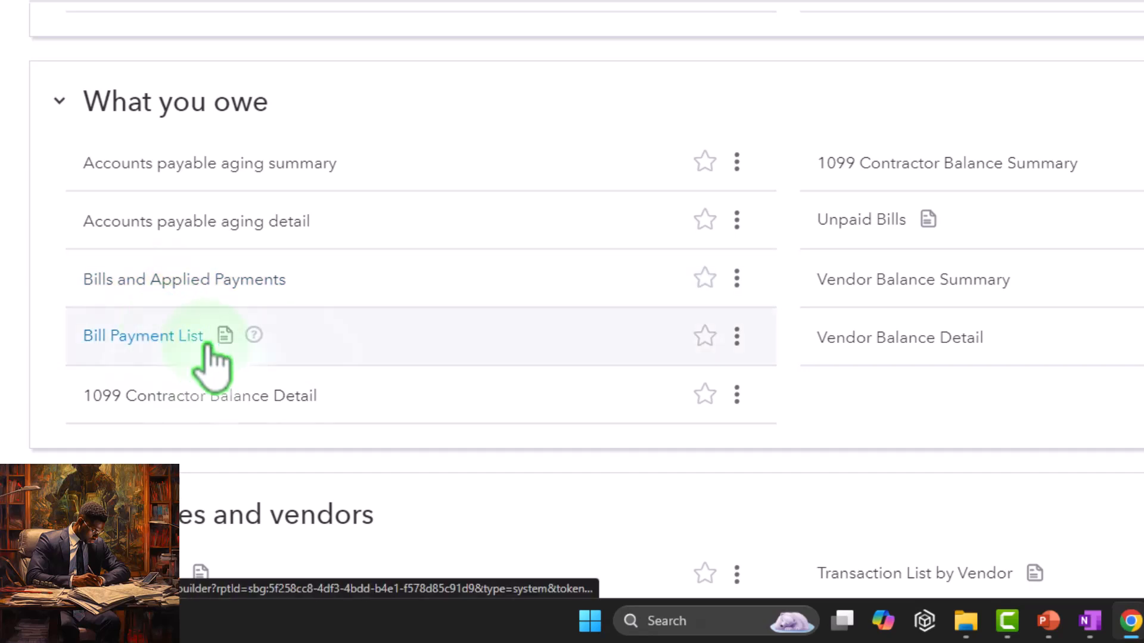
pyautogui.rightClick(903, 287)
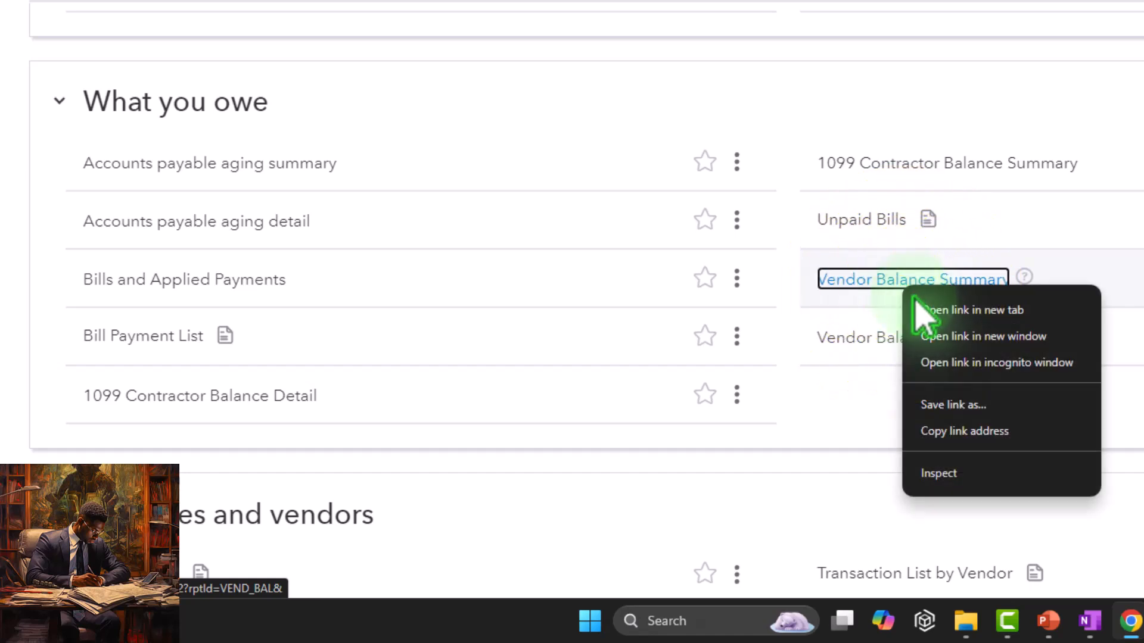
pyautogui.click(821, 401)
# Open the Vendor Balance Detail report in a new browser tab, go to it and collapse its navigation menu.
pyautogui.rightClick(872, 342)
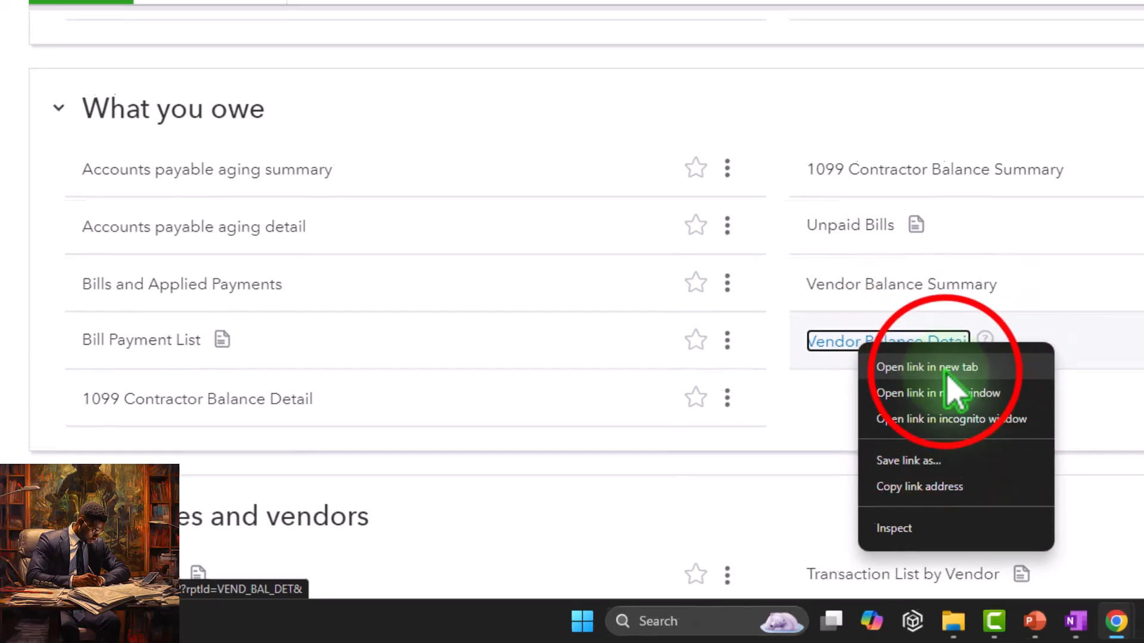
pyautogui.click(888, 365)
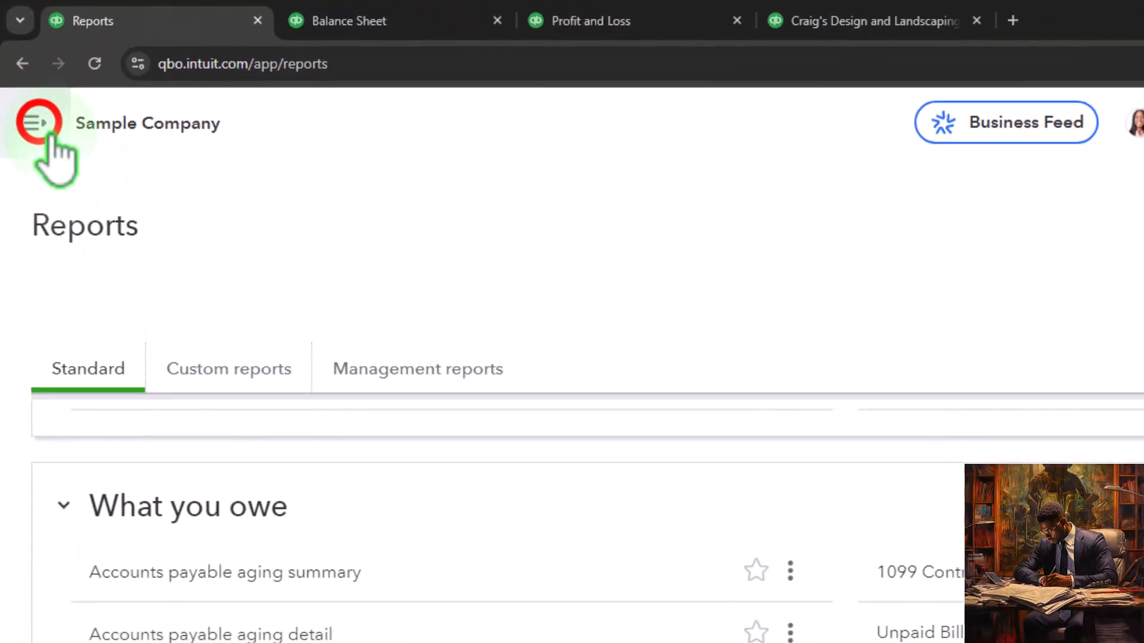
pyautogui.click(42, 124)
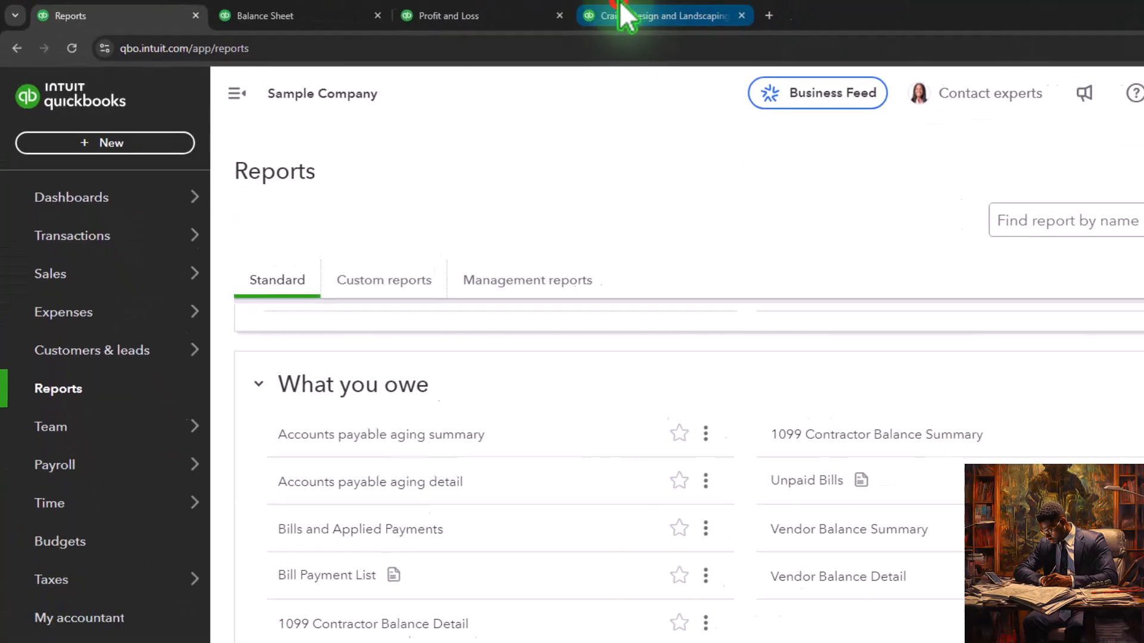
pyautogui.click(622, 15)
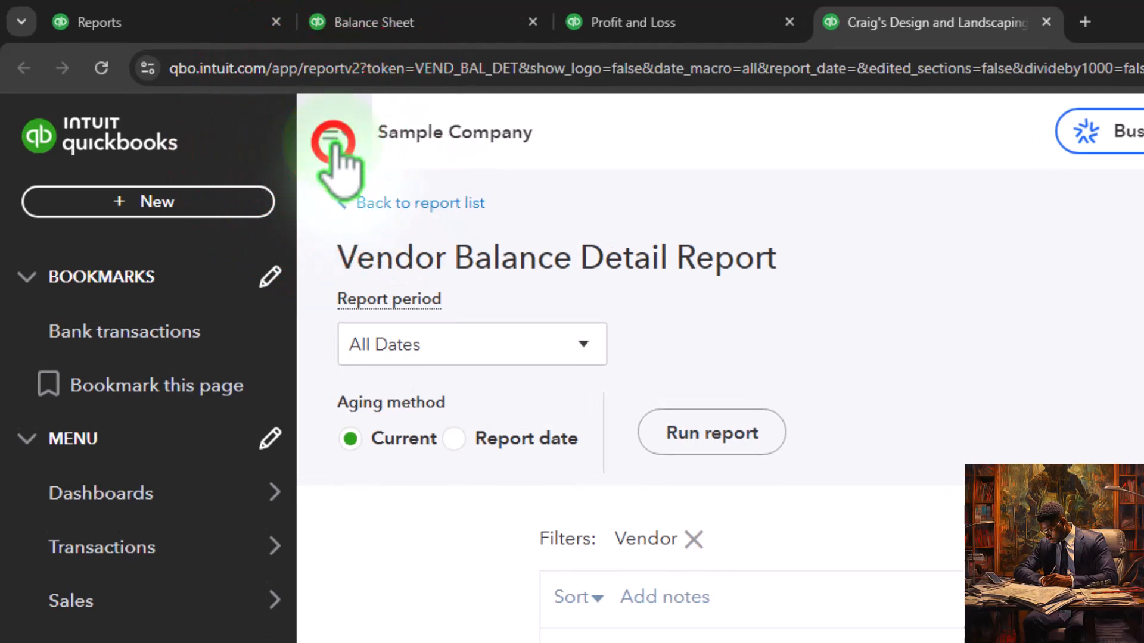
pyautogui.click(334, 143)
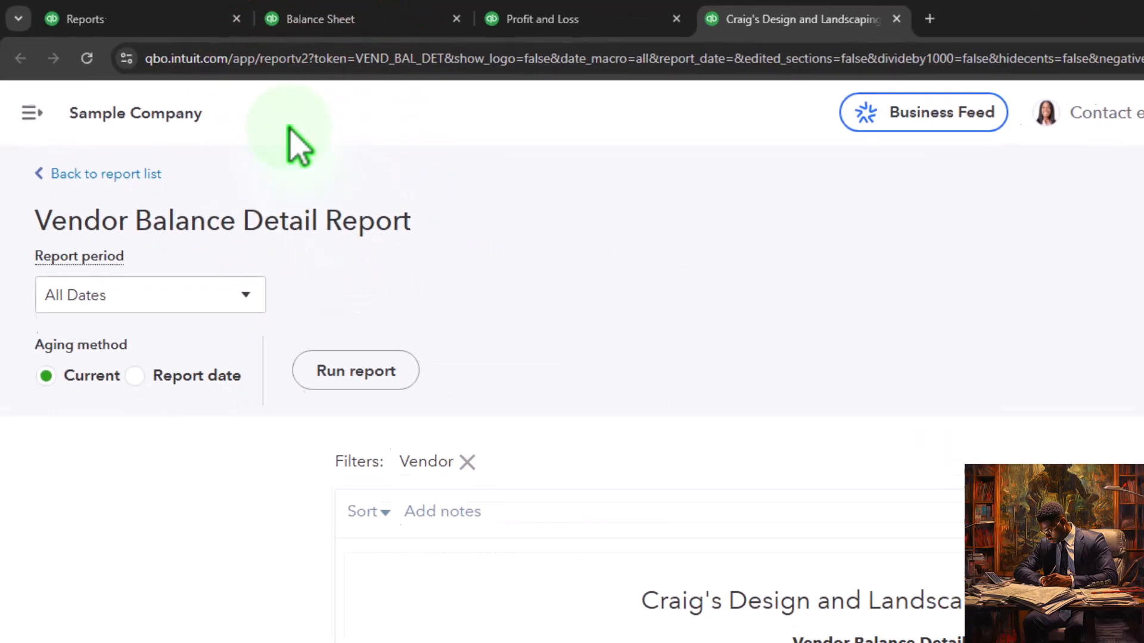
# Compare the Vendor Balance Detail total with Accounts Payable on the Balance Sheet, and return to the reports list.
pyautogui.scroll(-5, 324, 316)
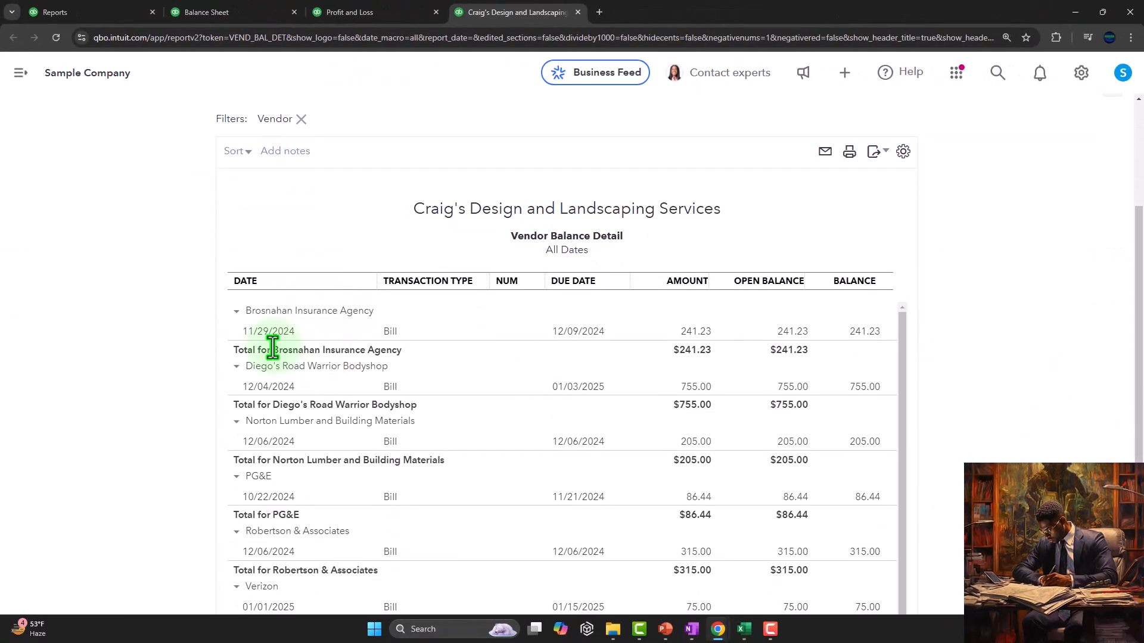
pyautogui.scroll(-2, 210, 375)
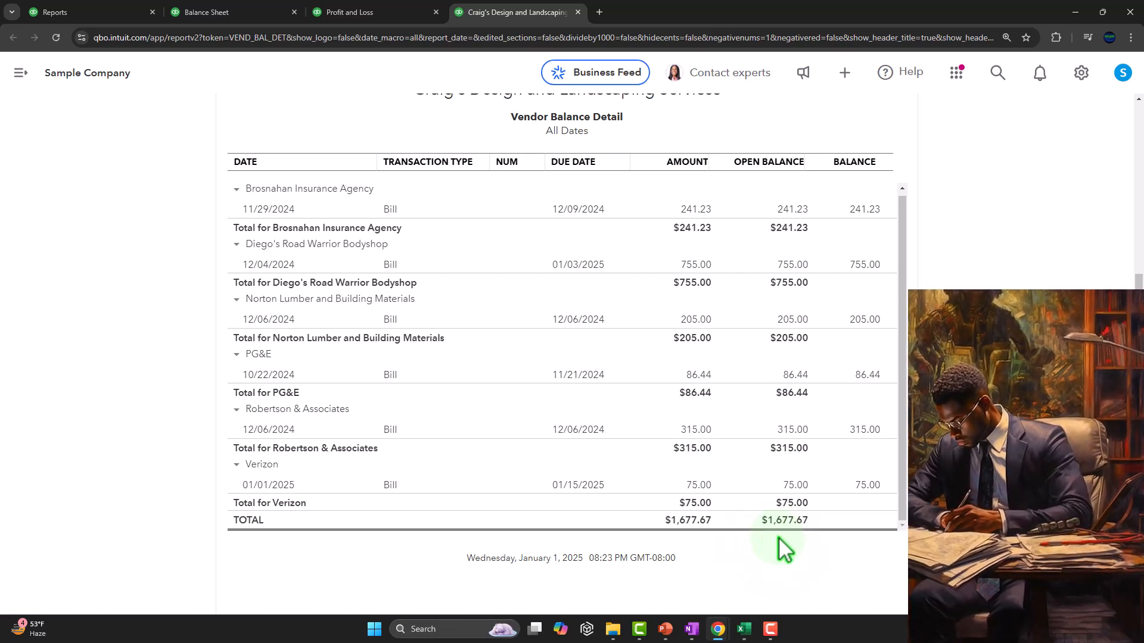
pyautogui.click(244, 10)
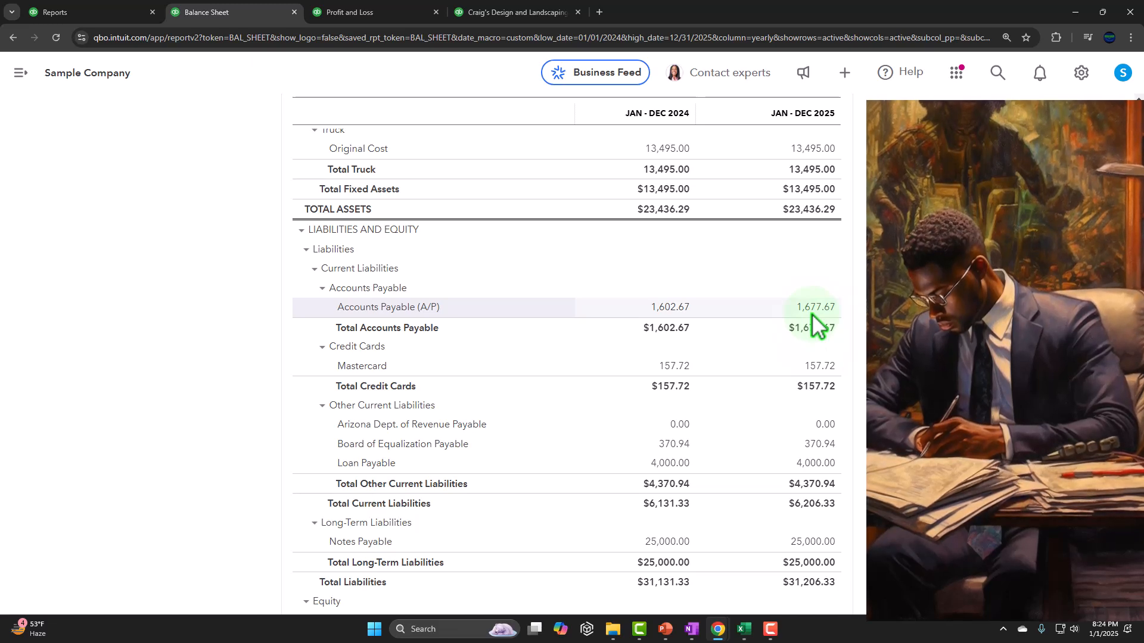
pyautogui.click(80, 8)
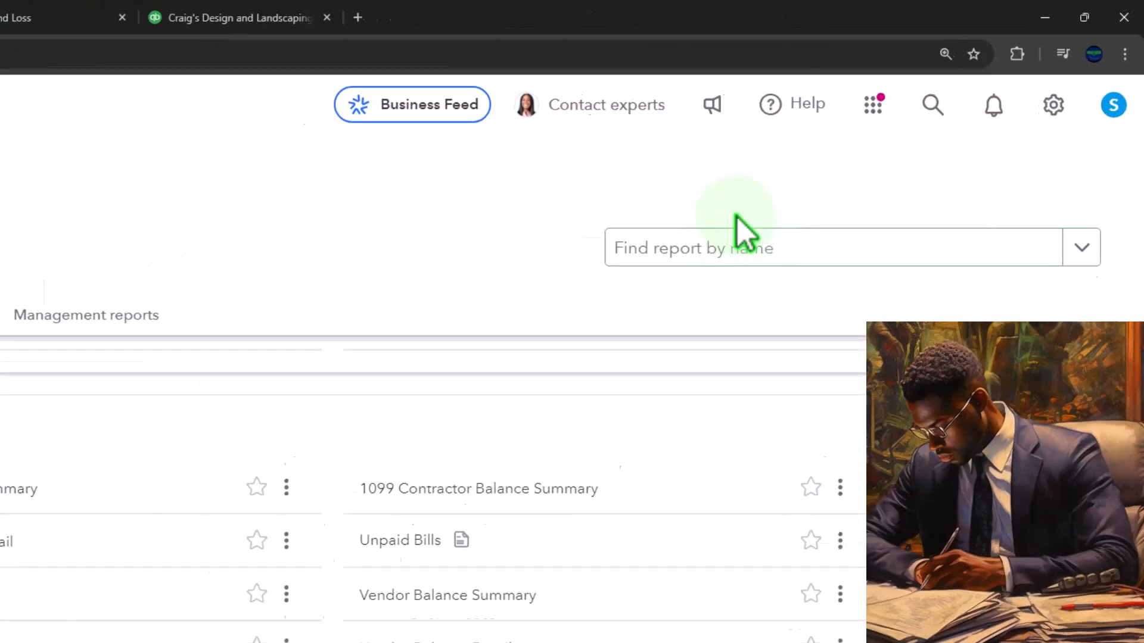
# Open the account settings, review the options for bills and expenses, and close the settings.
pyautogui.click(1020, 143)
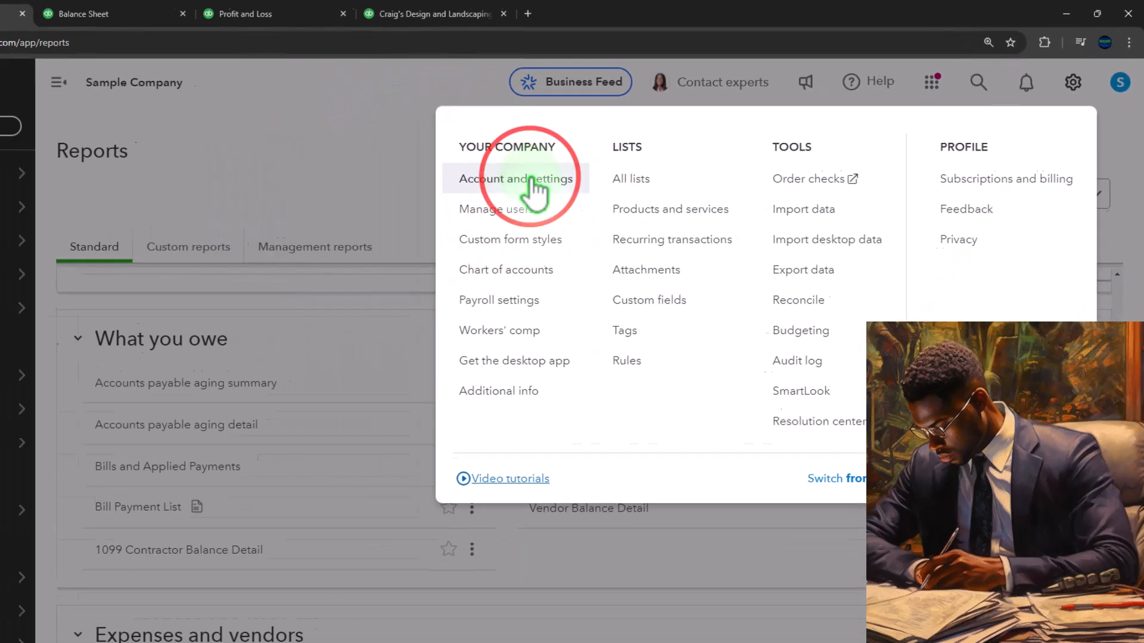
pyautogui.click(338, 237)
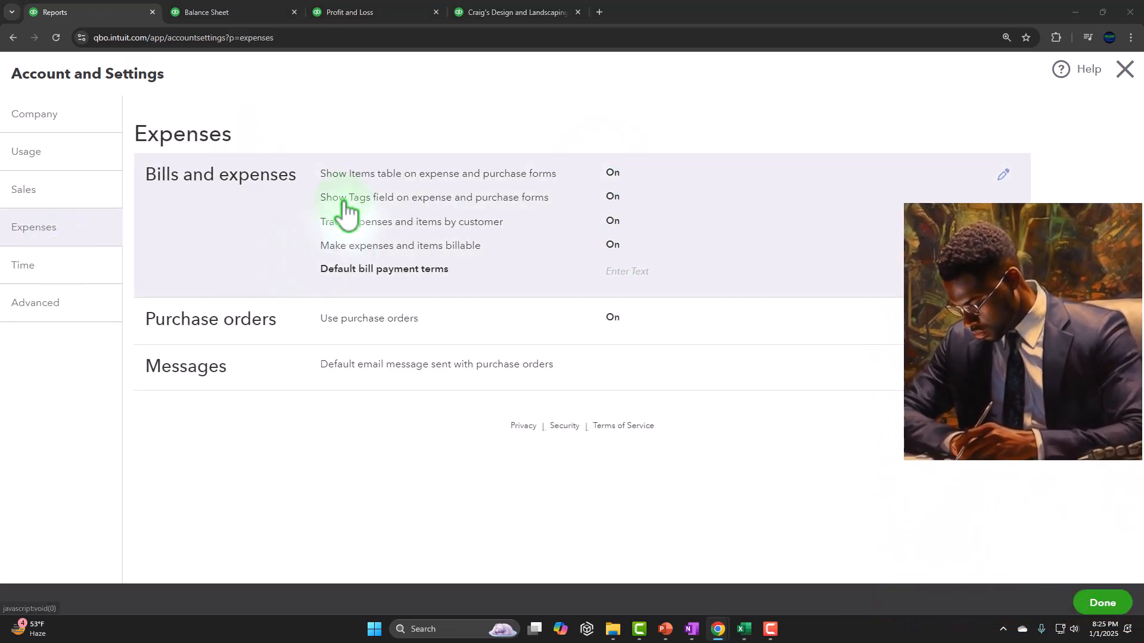
pyautogui.click(863, 195)
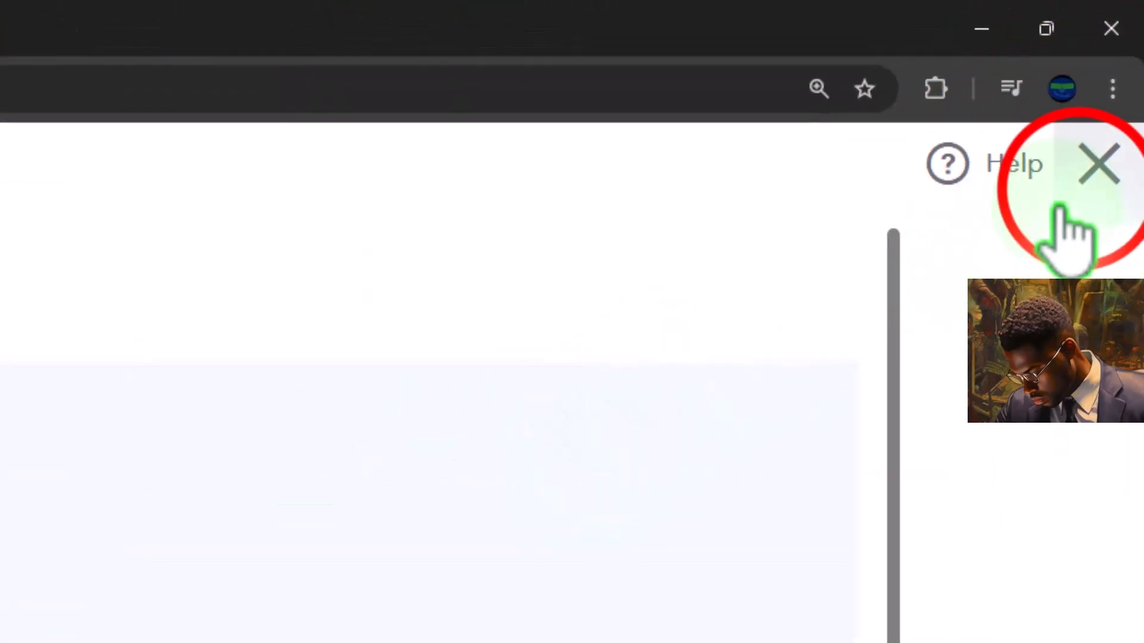
pyautogui.click(1099, 165)
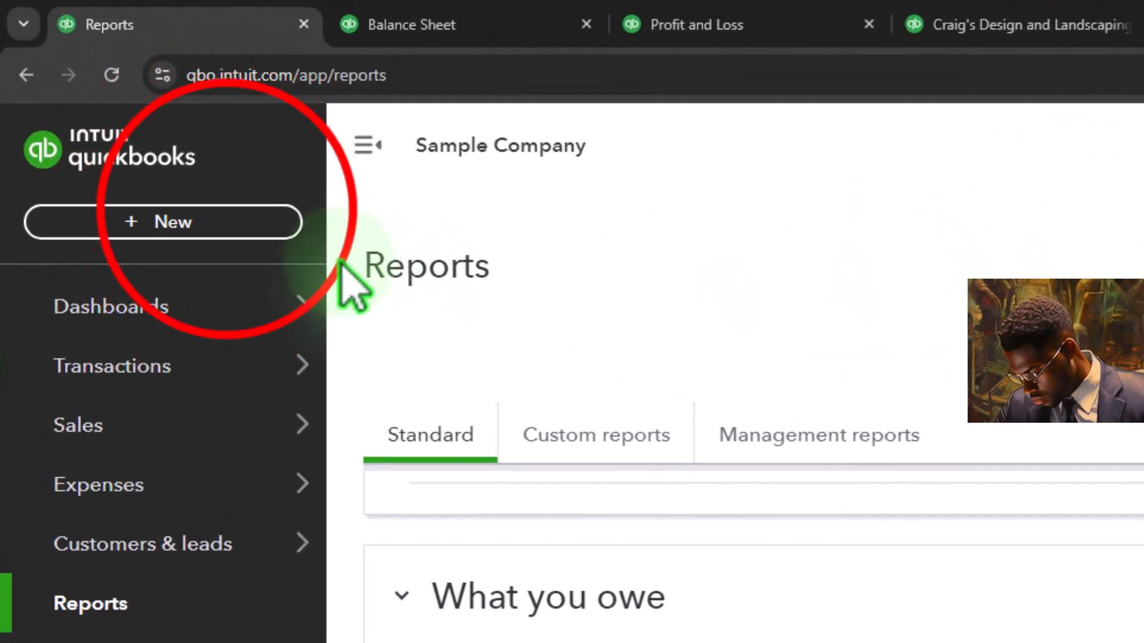
# Open a blank bill form, examine its category and billable fields, and close it.
pyautogui.click(235, 224)
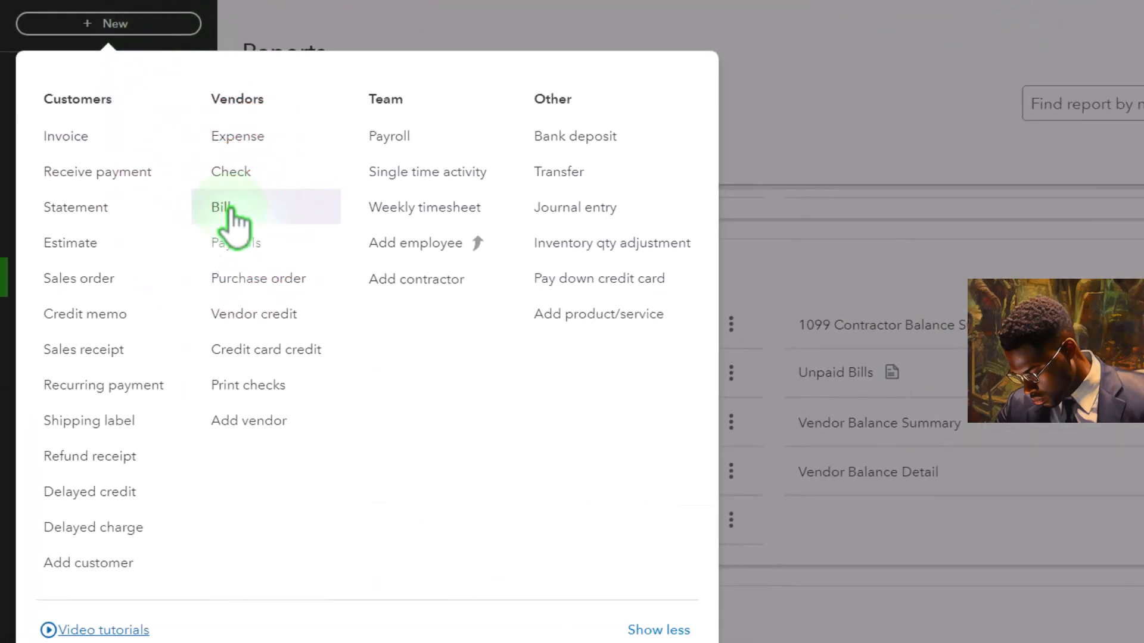
pyautogui.click(233, 215)
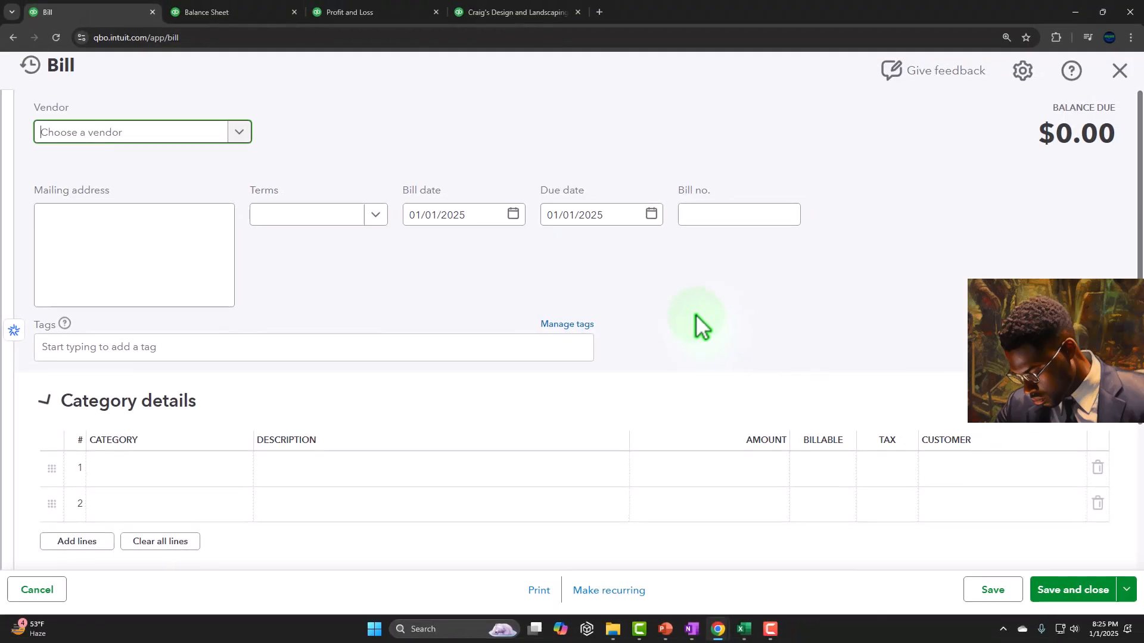
pyautogui.scroll(-3, 695, 324)
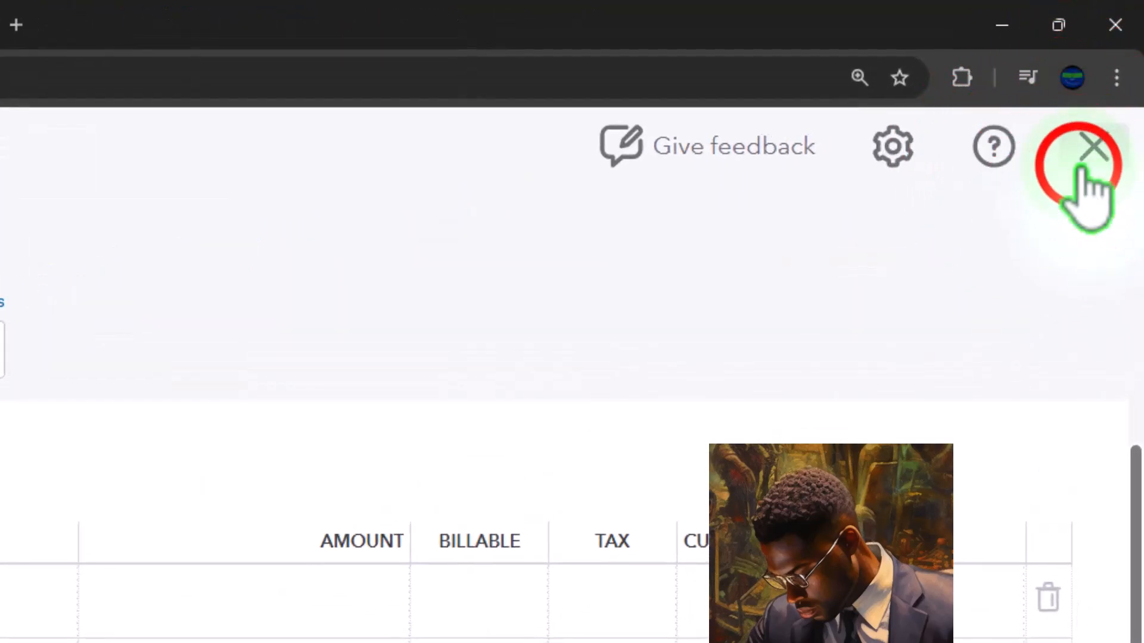
pyautogui.click(1081, 169)
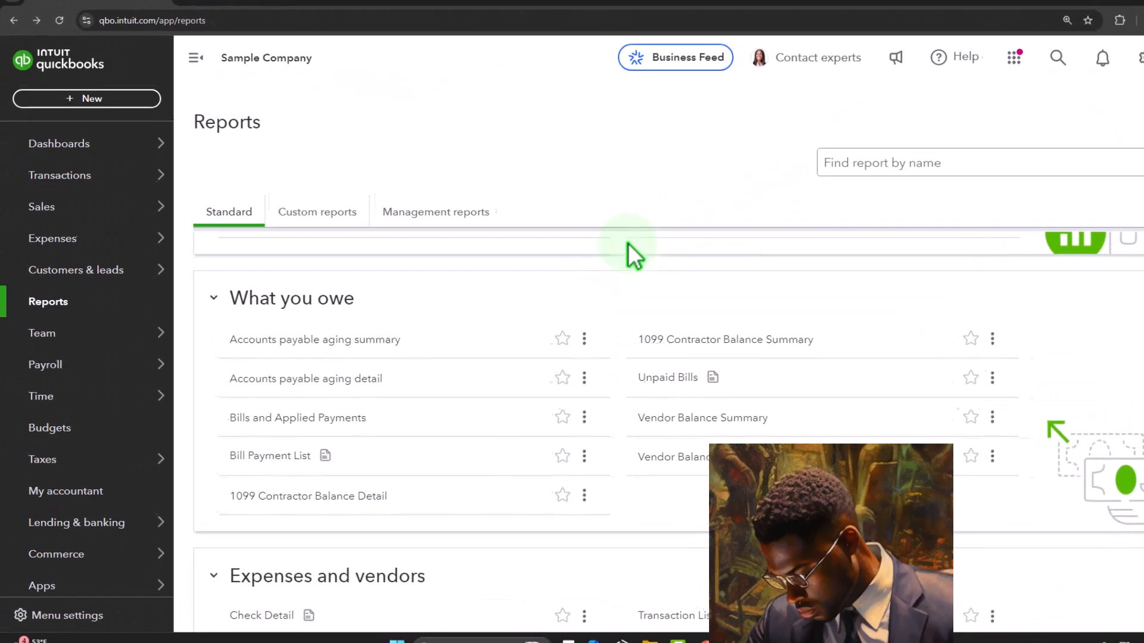
# Filter the sales customers to those with unbilled income and open Customer 1's record.
pyautogui.click(74, 178)
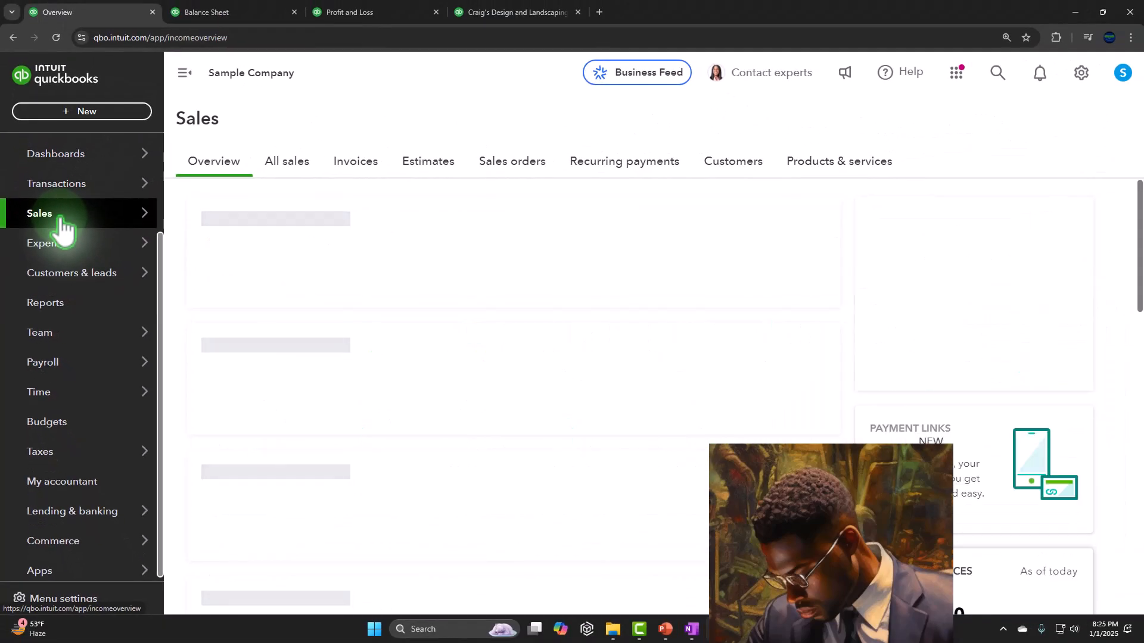
pyautogui.click(724, 157)
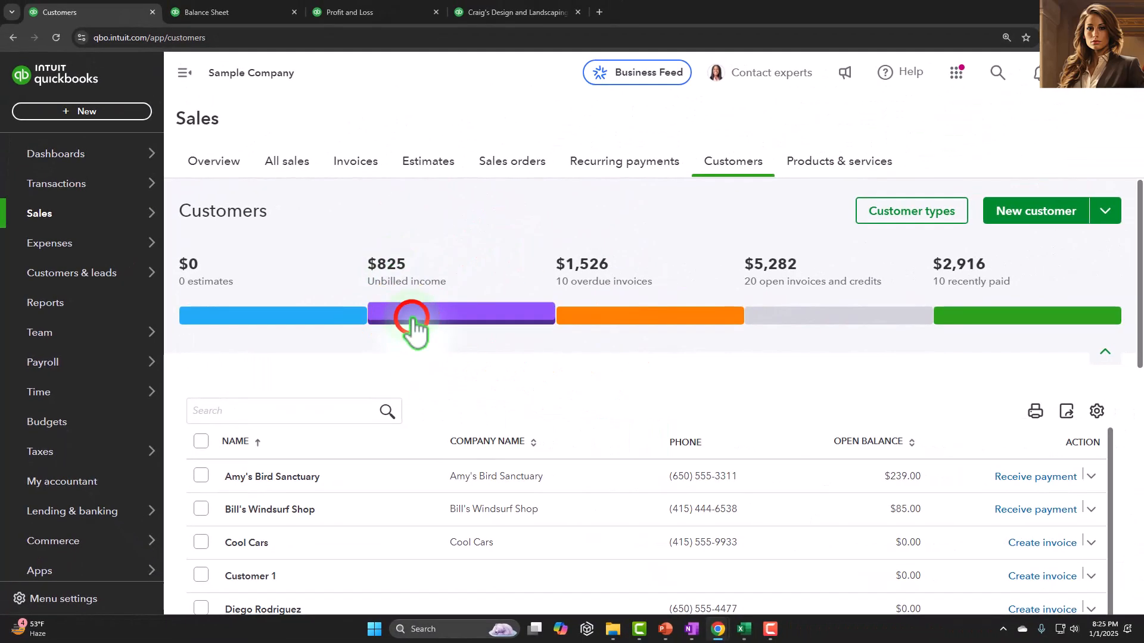
pyautogui.click(415, 330)
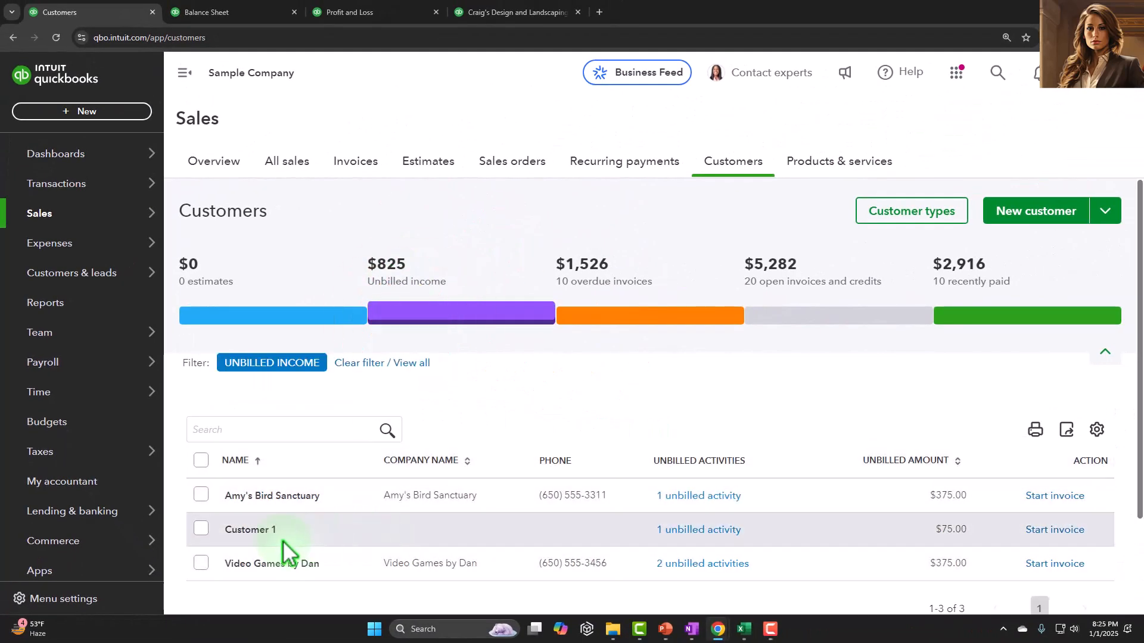
pyautogui.click(341, 502)
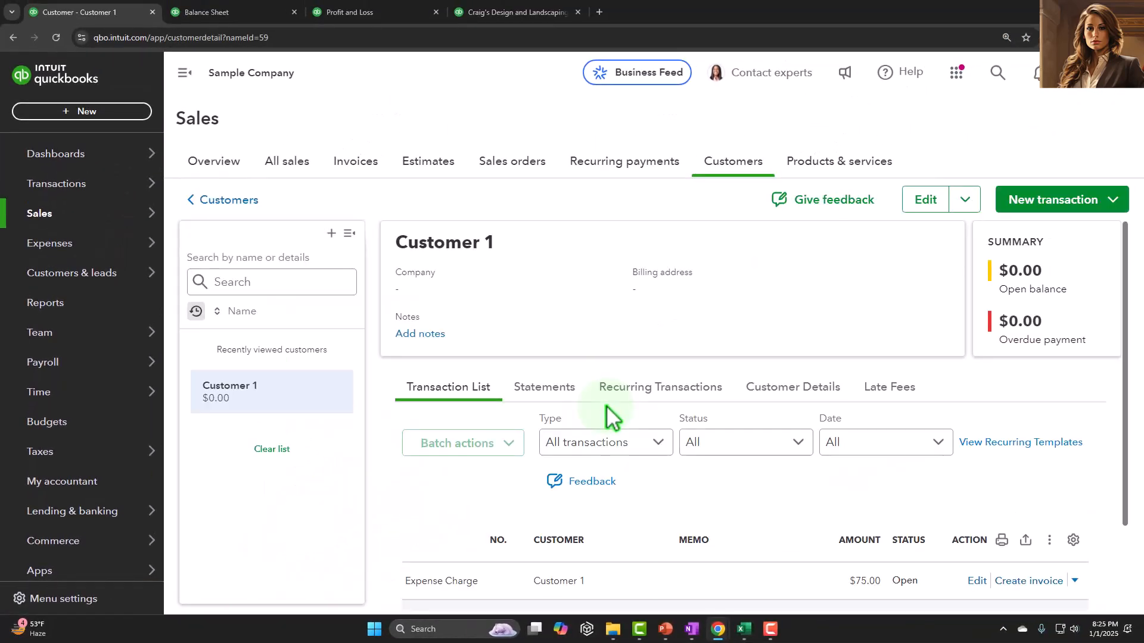
# Preview an invoice created from Customer 1's billable expense charge, and leave it without saving.
pyautogui.scroll(-2, 606, 406)
pyautogui.scroll(-1, 606, 405)
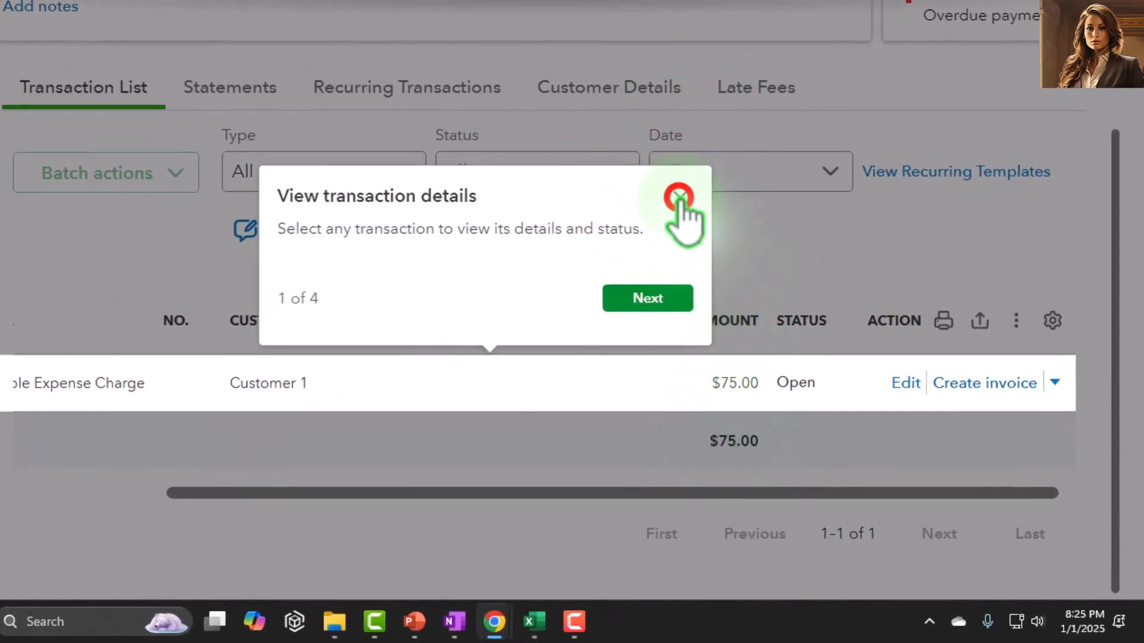
pyautogui.click(679, 199)
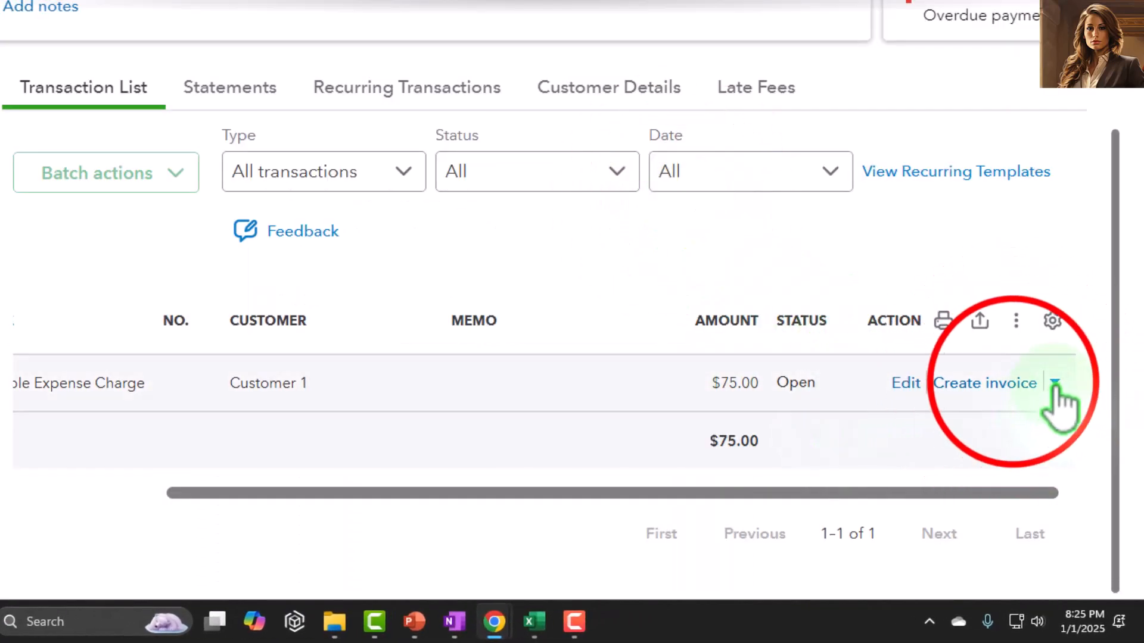
pyautogui.click(1016, 383)
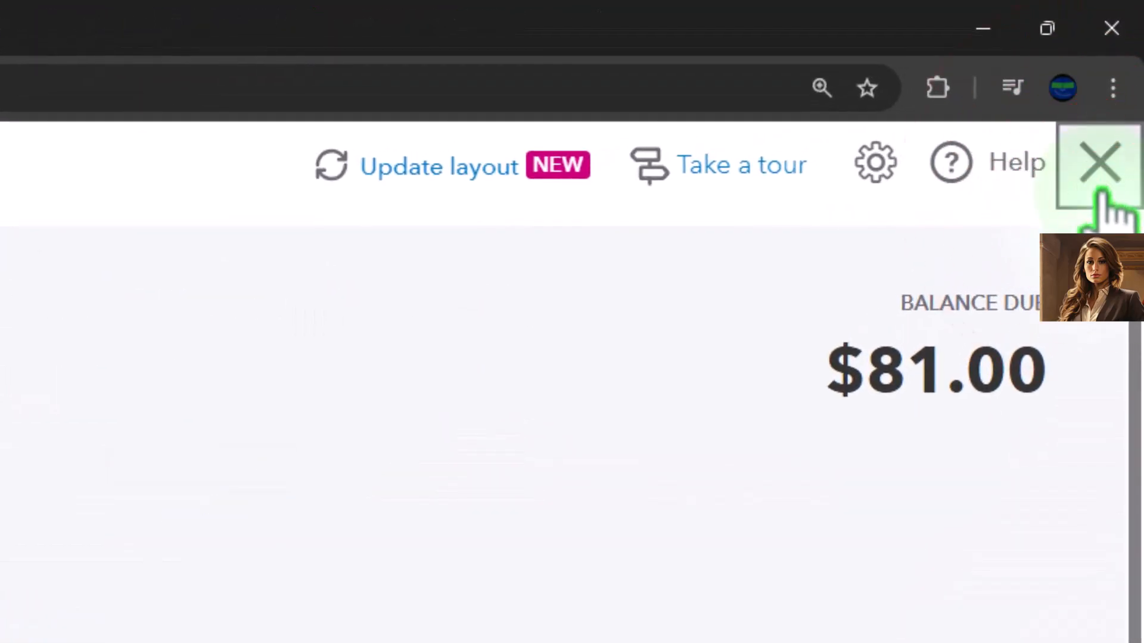
pyautogui.click(1102, 194)
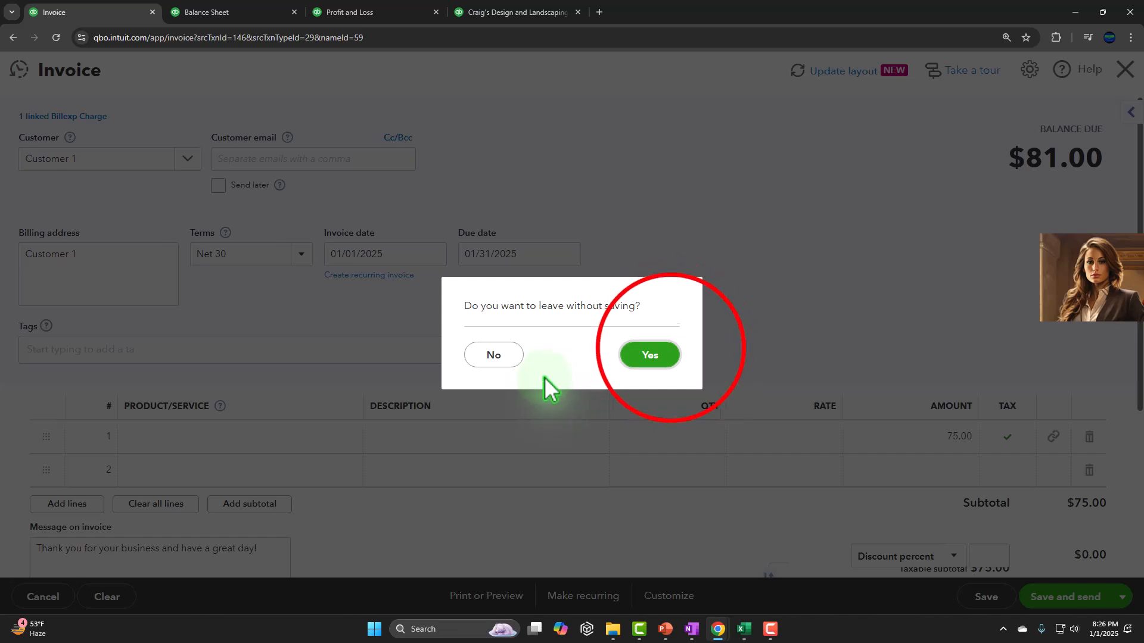
pyautogui.click(668, 357)
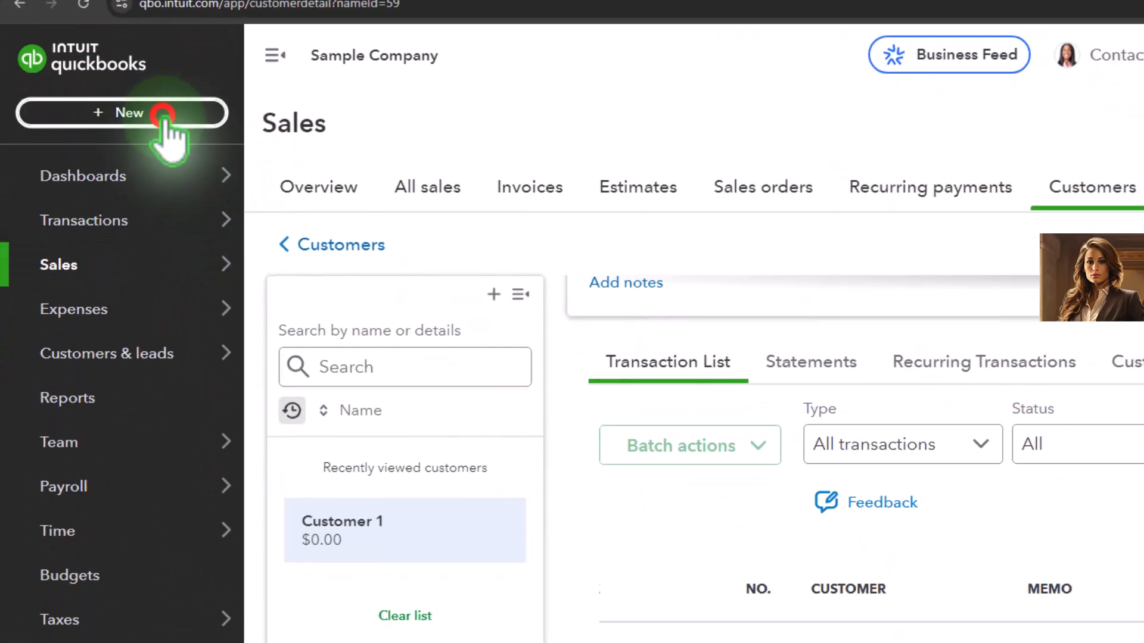
# Start a new bill and add Vendor 1 as a new vendor on it.
pyautogui.click(169, 182)
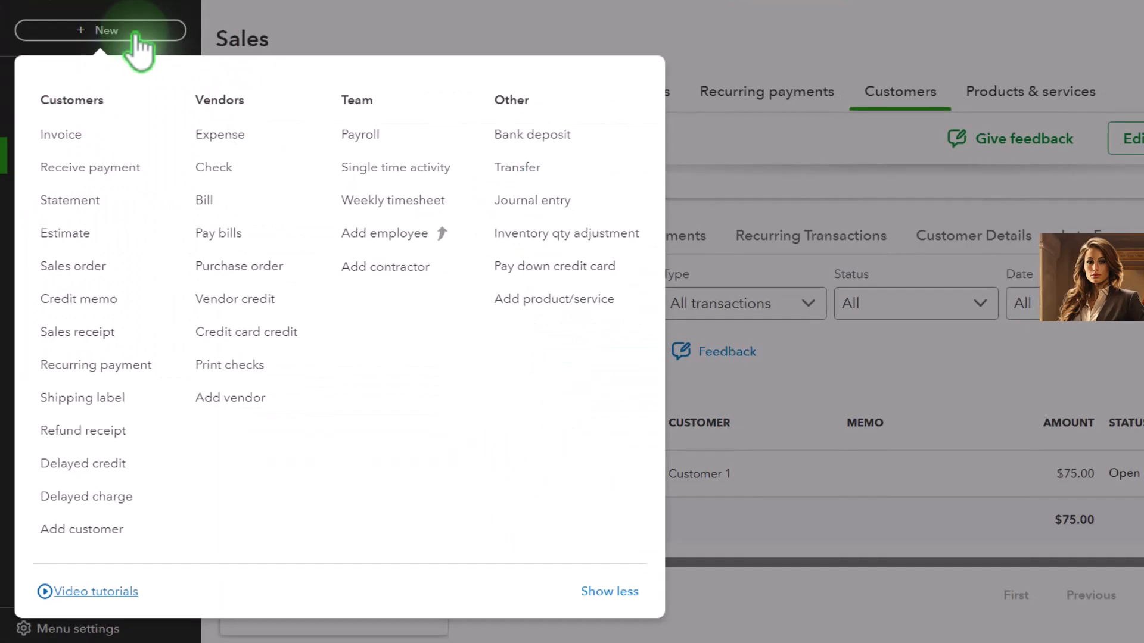
pyautogui.click(204, 201)
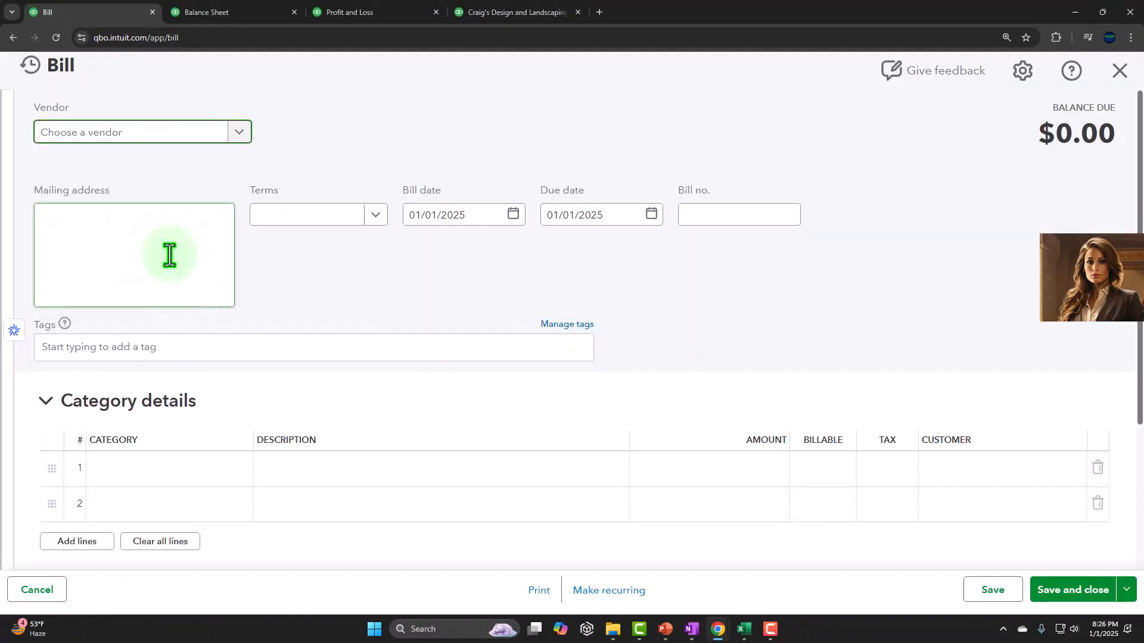
pyautogui.write('Bill')
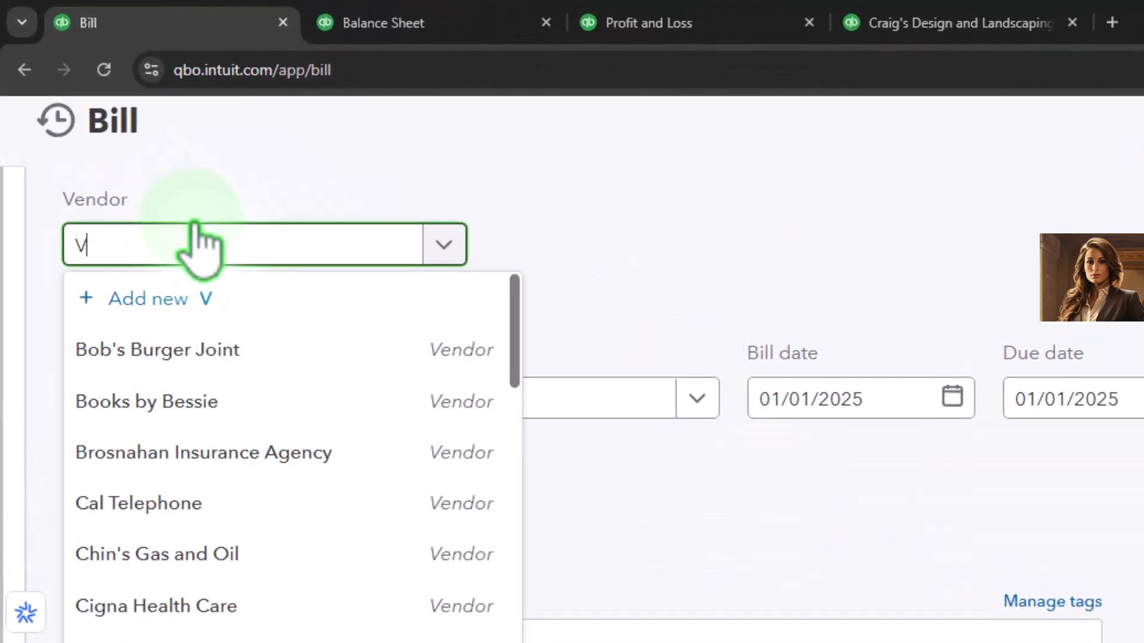
pyautogui.press('BackSpace')
pyautogui.write('ndor')
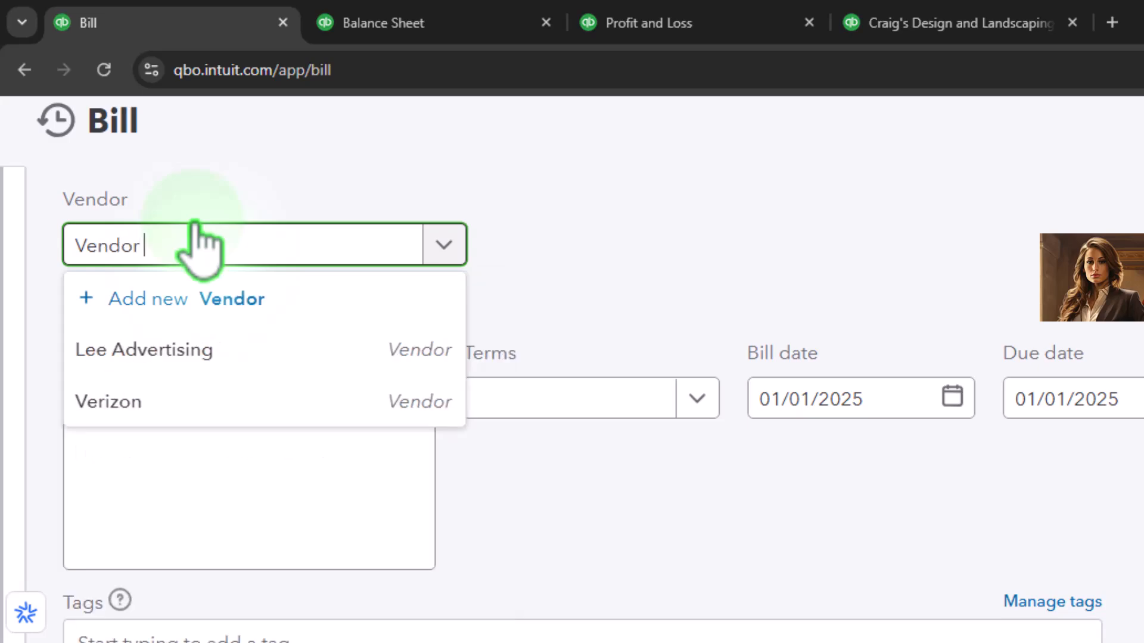
pyautogui.write(' 1')
pyautogui.press('Return')
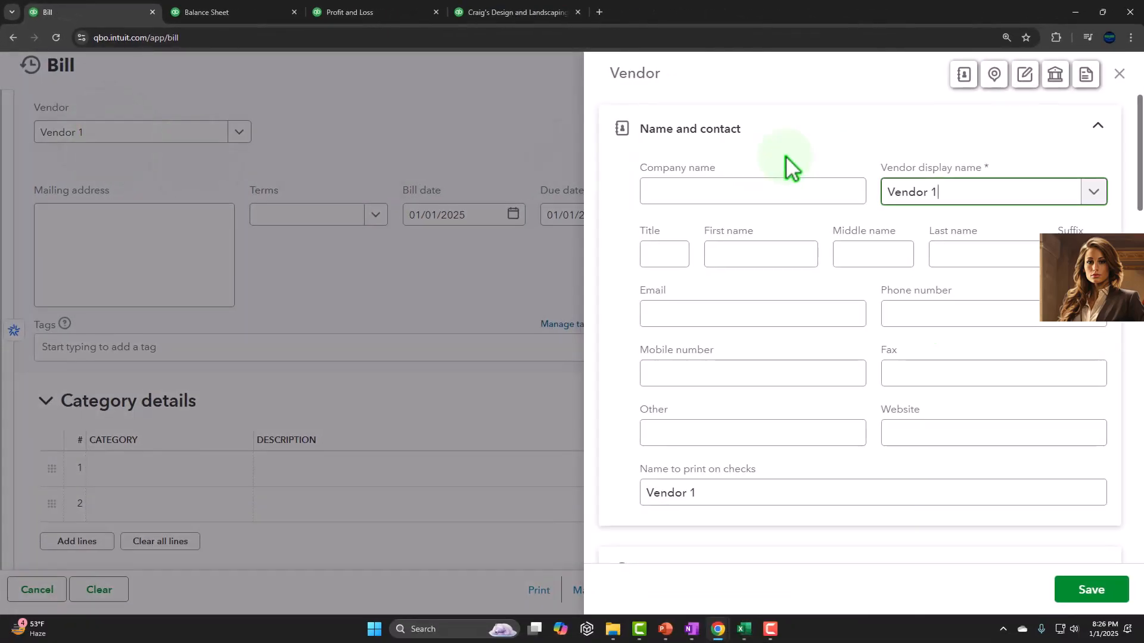
pyautogui.click(1090, 589)
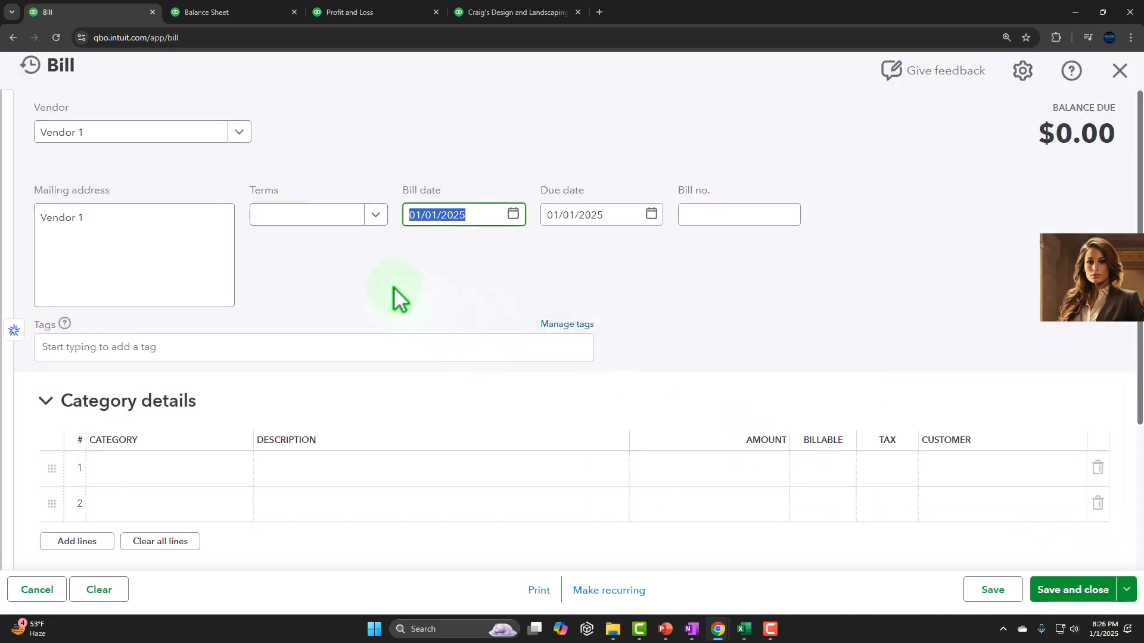
# Set the bill date to 01/02/2025 and the due date to 01/19/2025.
pyautogui.press('+')
pyautogui.press('Tab')
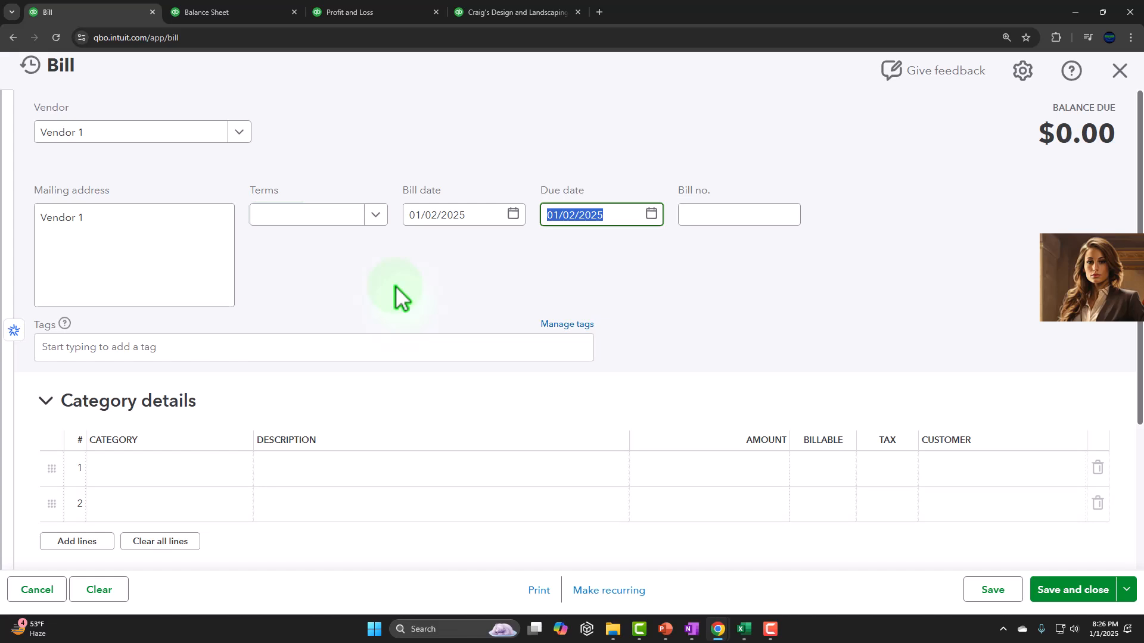
pyautogui.press('+')
pyautogui.press('+')
pyautogui.press('+')
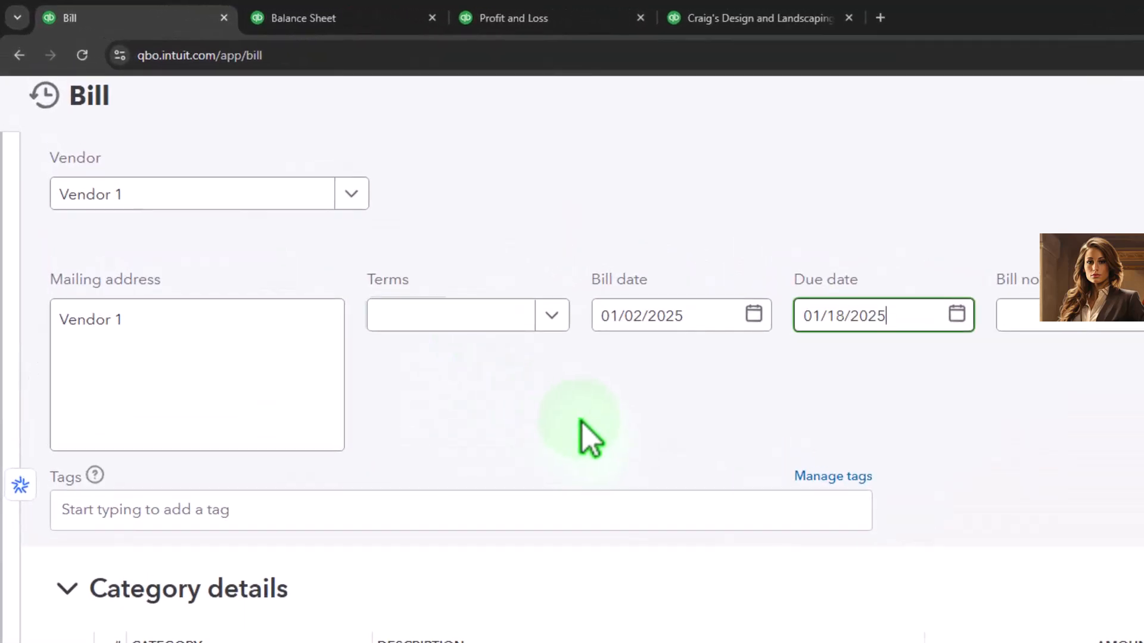
pyautogui.press('Tab')
pyautogui.press('Tab')
pyautogui.press('Tab')
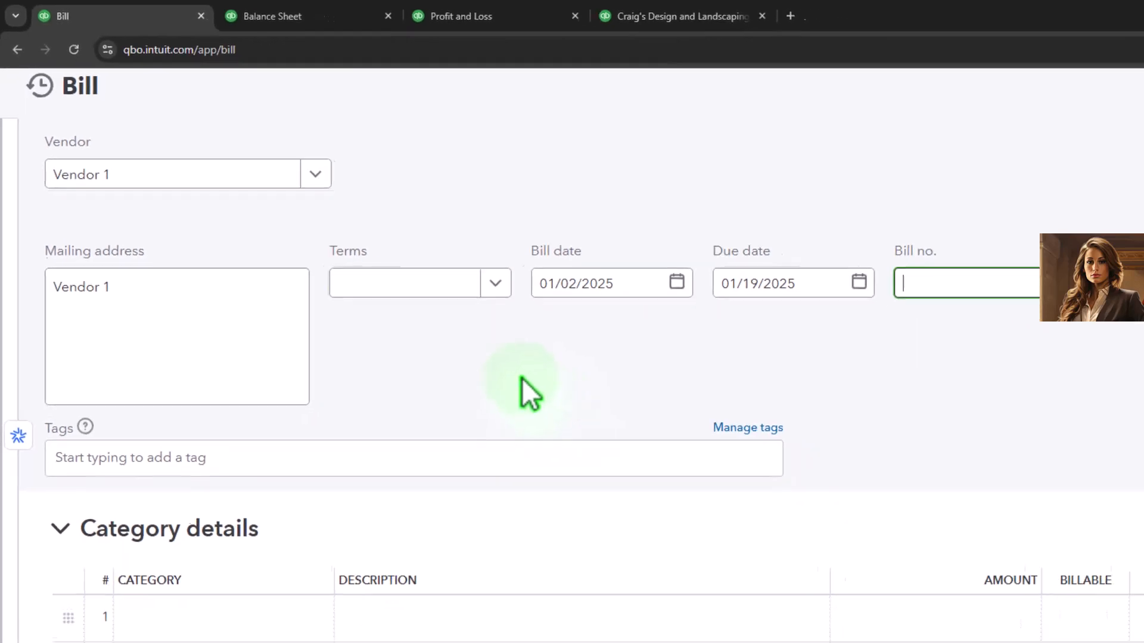
# Collapse the bill's category details and expand its item details.
pyautogui.scroll(-1, 422, 412)
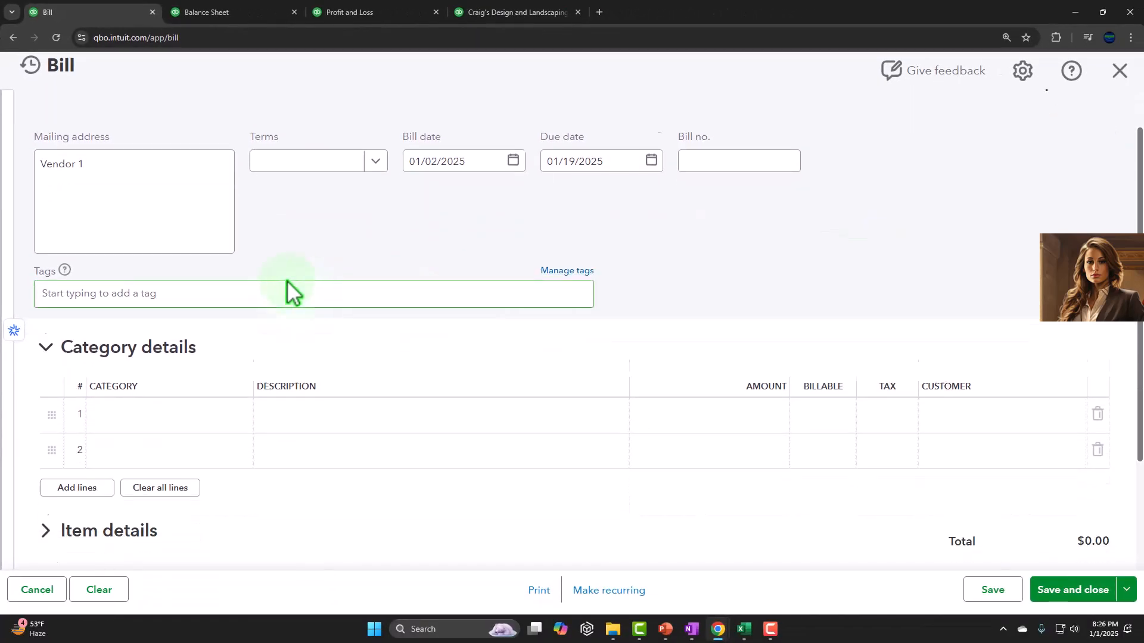
pyautogui.scroll(-1, 287, 280)
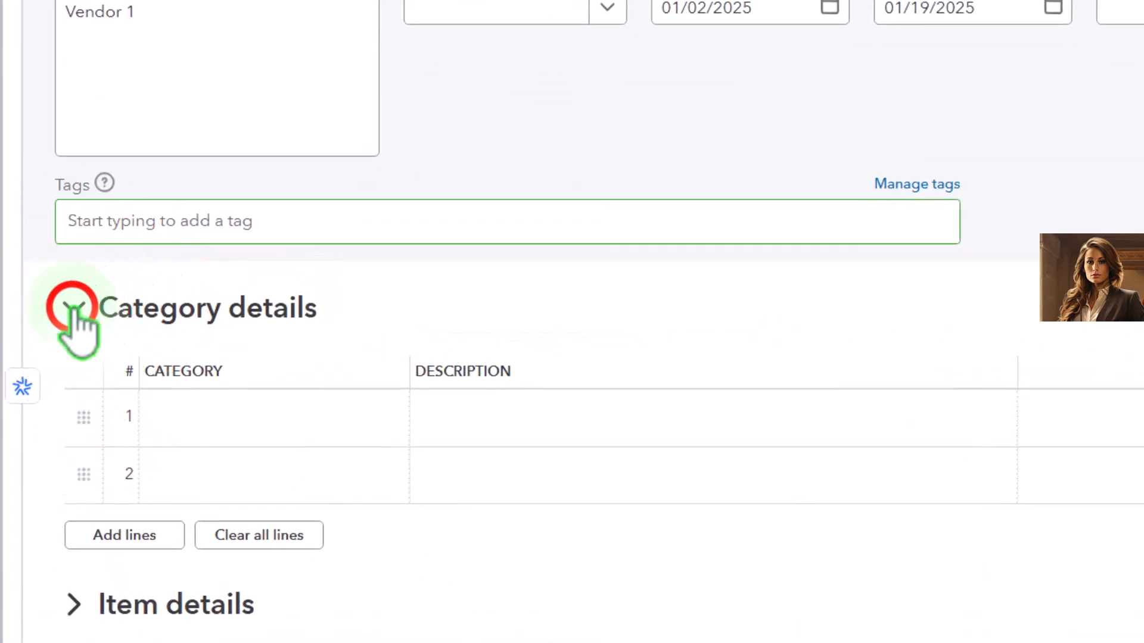
pyautogui.click(73, 308)
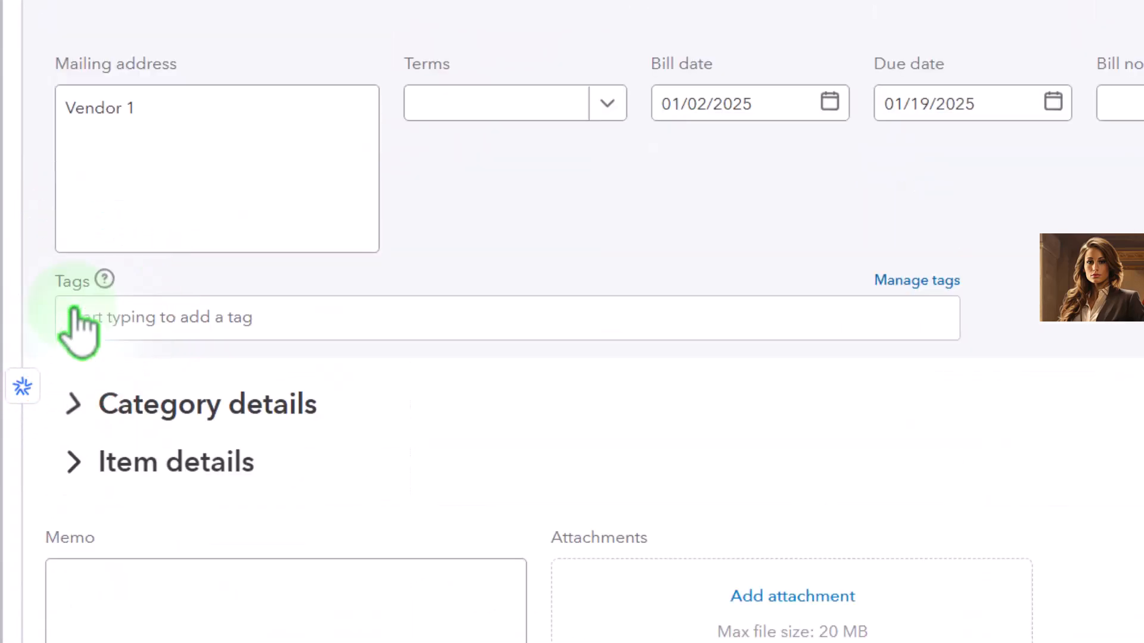
pyautogui.click(74, 366)
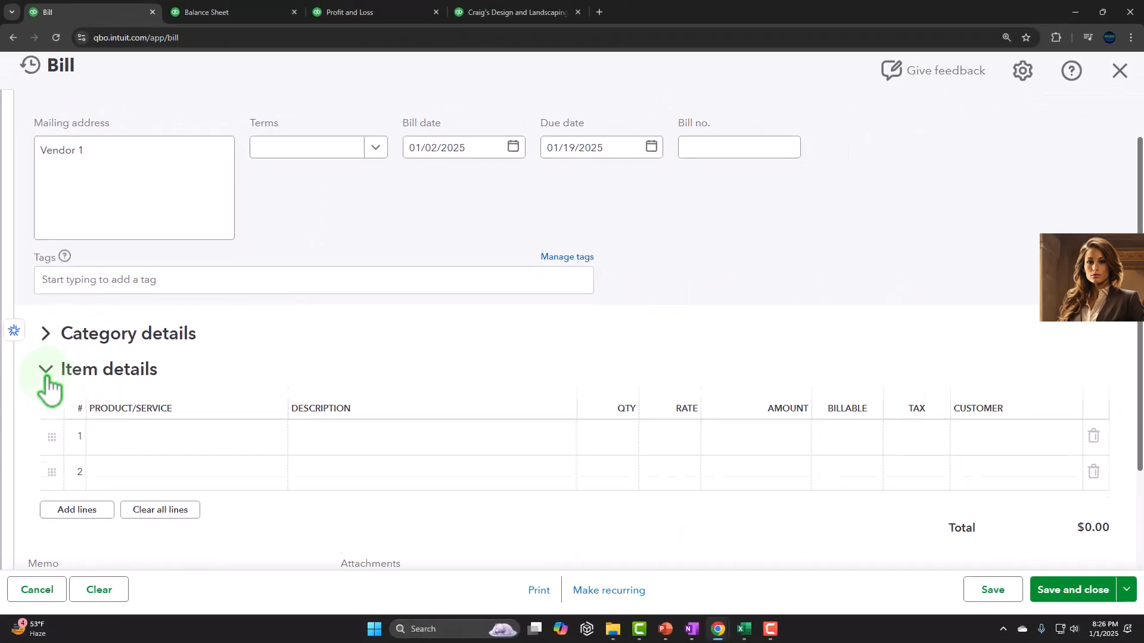
pyautogui.scroll(-2, 52, 387)
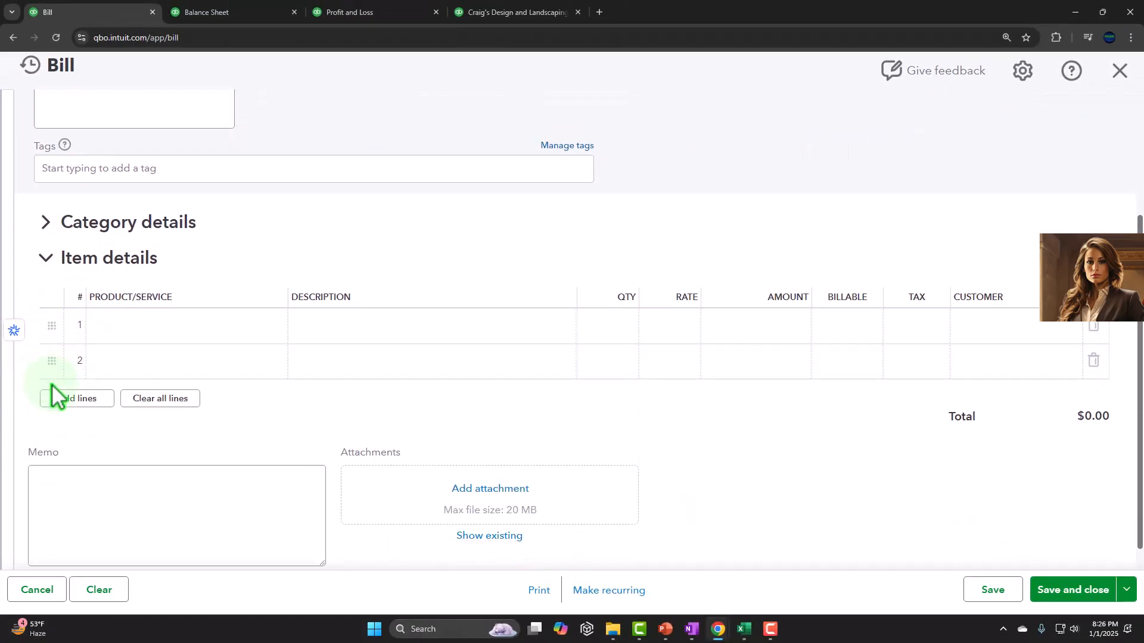
# Add a new product named New Item 1 on the first item line, with Inventory as its type.
pyautogui.click(118, 330)
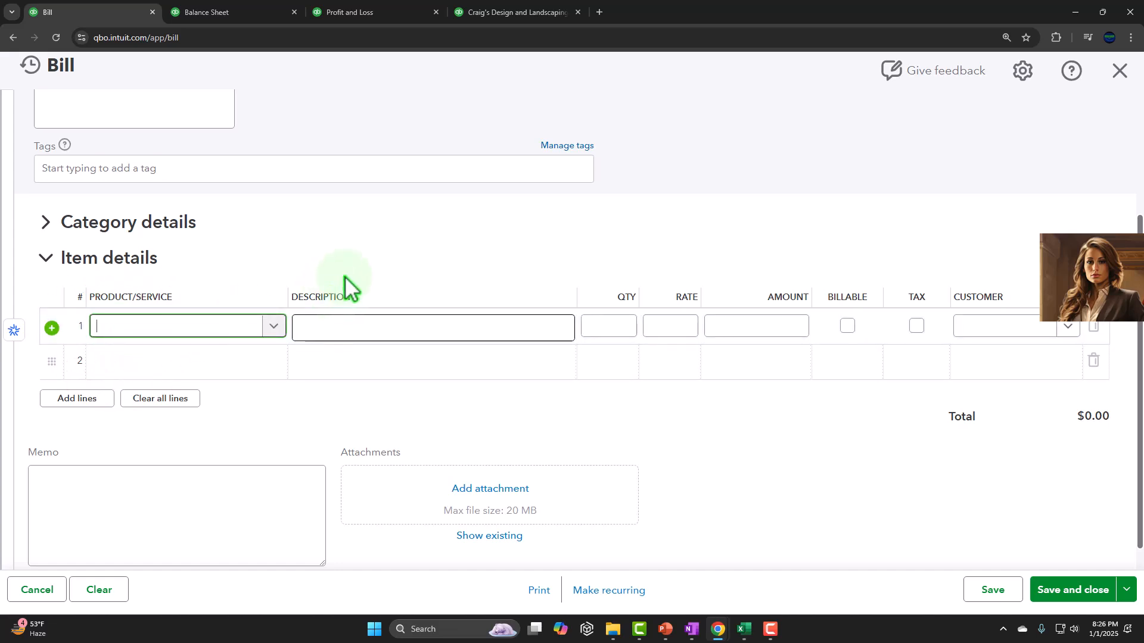
pyautogui.write('New Ite')
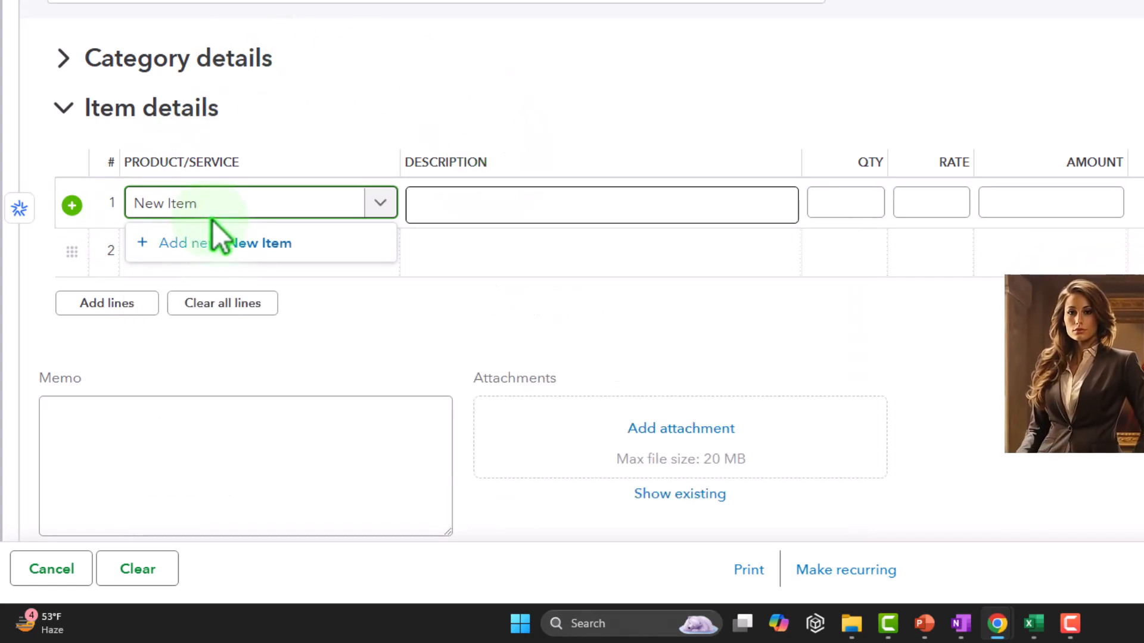
pyautogui.write('m')
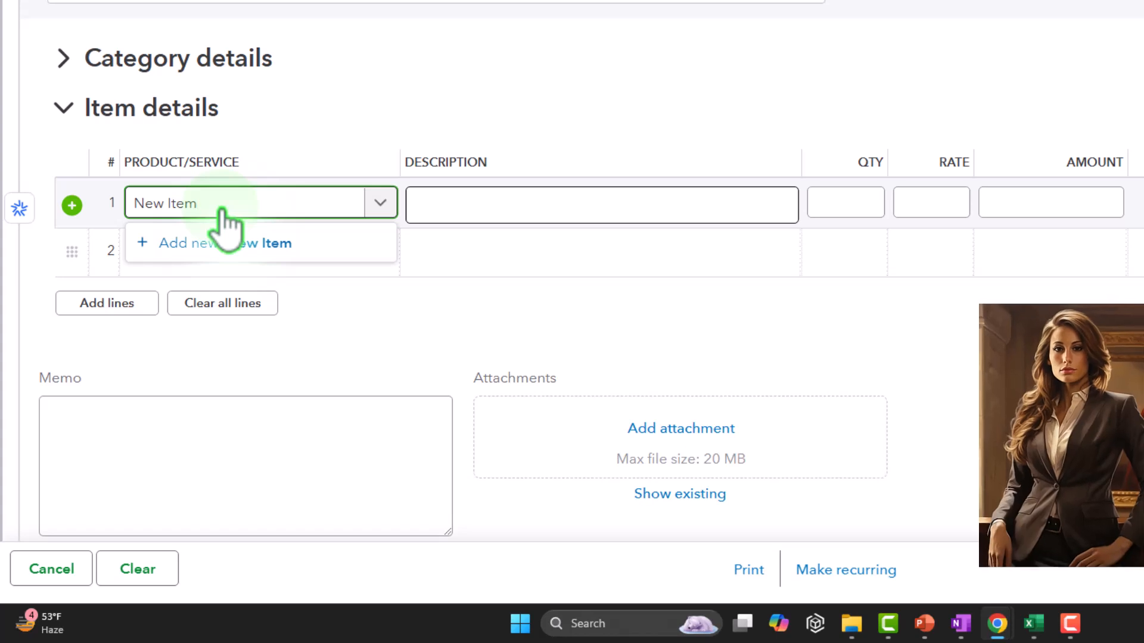
pyautogui.write(' 1')
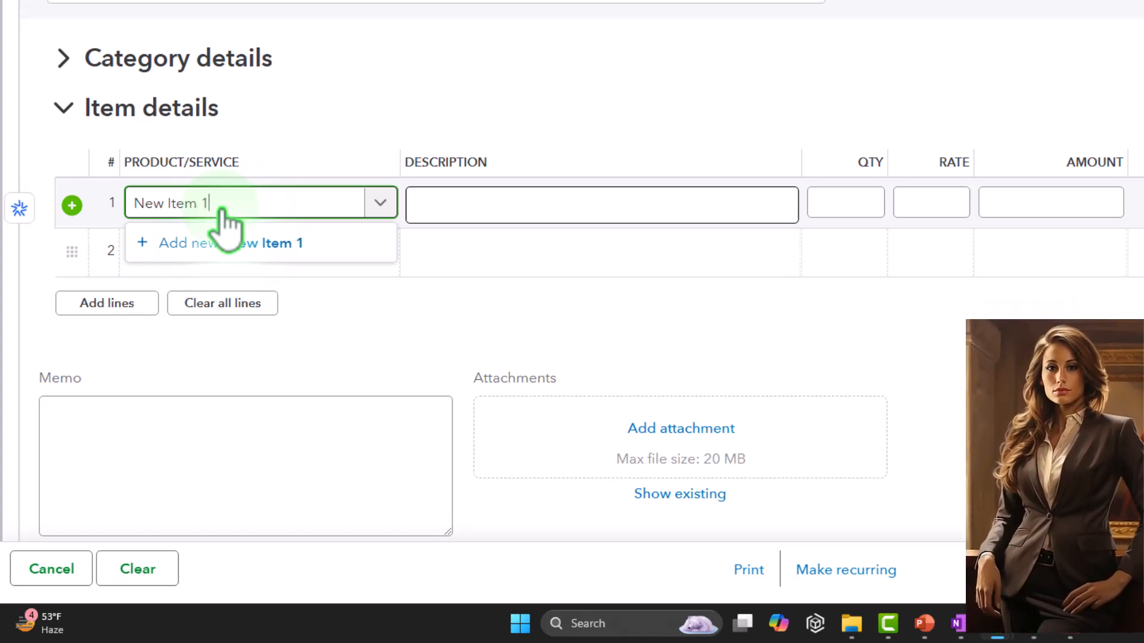
pyautogui.click(226, 243)
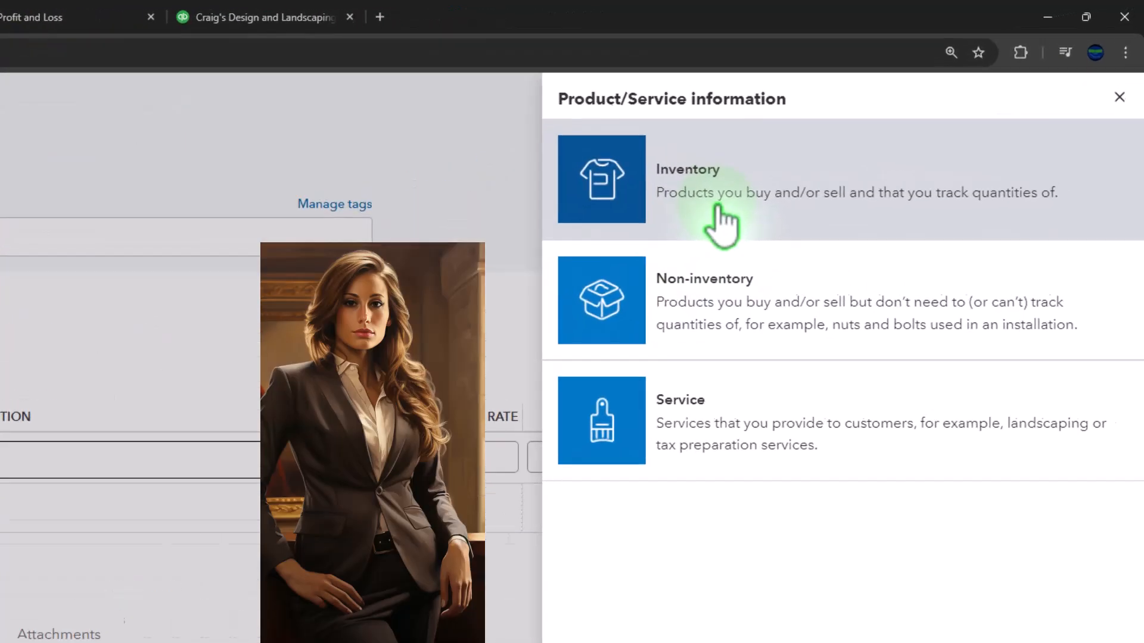
pyautogui.click(770, 192)
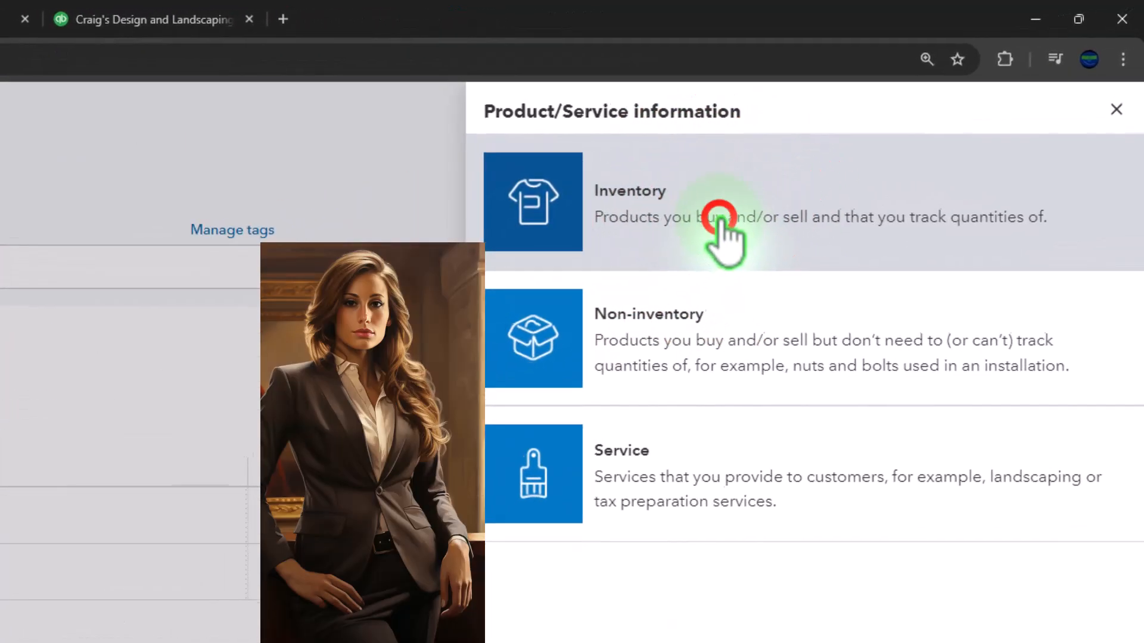
# Set the new inventory item's initial quantity on hand to 0, without assigning a category.
pyautogui.click(665, 332)
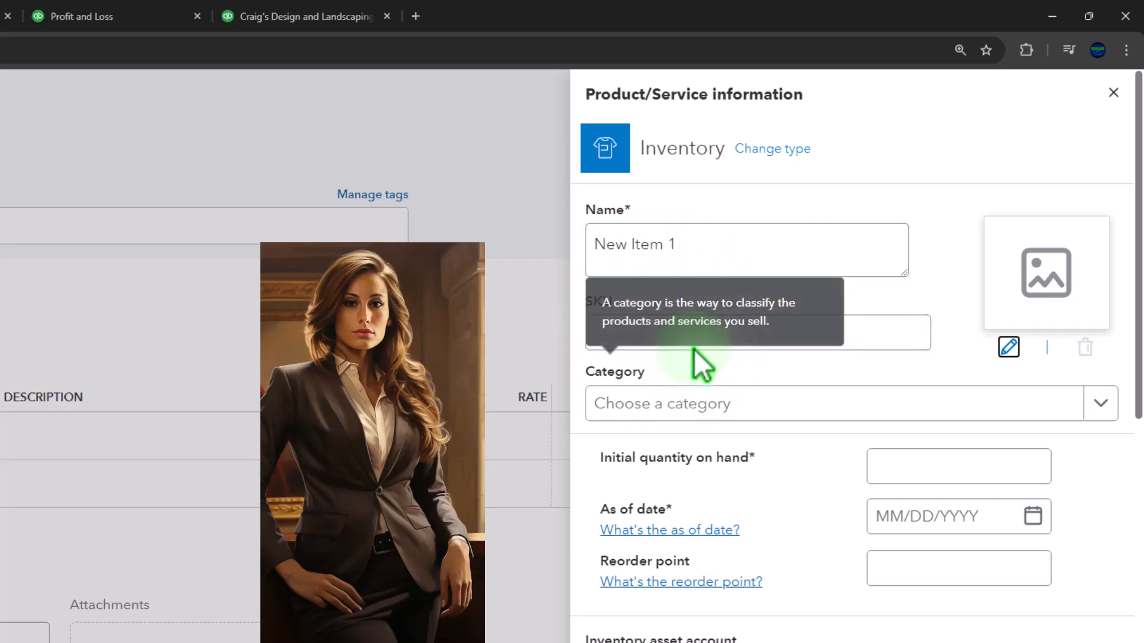
pyautogui.click(689, 407)
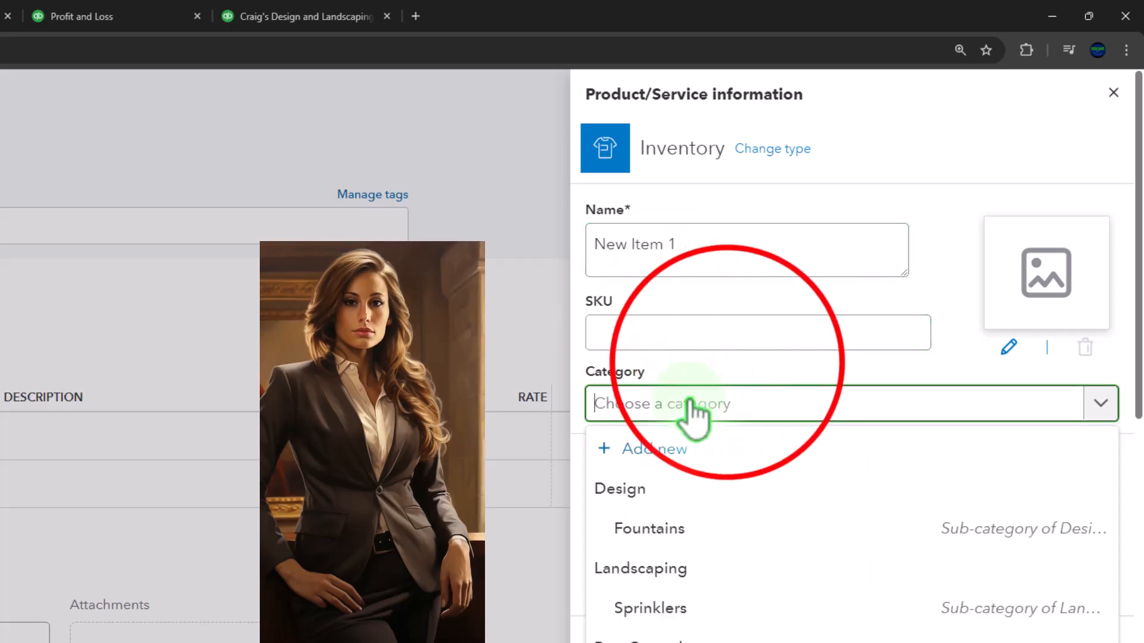
pyautogui.click(727, 378)
pyautogui.scroll(-3, 728, 378)
pyautogui.click(881, 317)
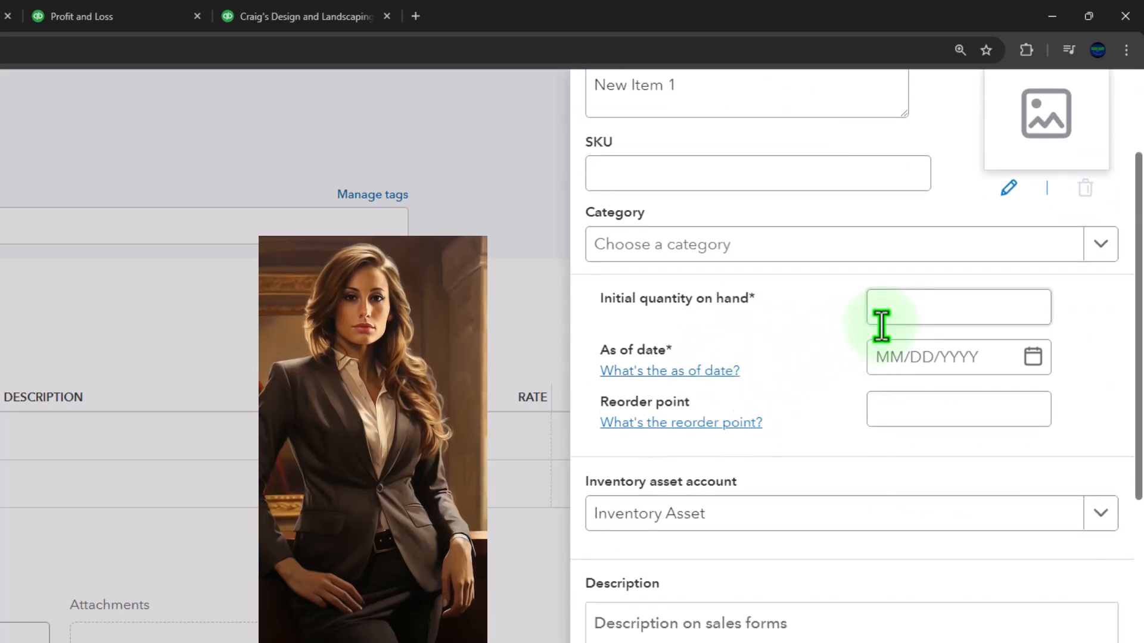
pyautogui.click(886, 305)
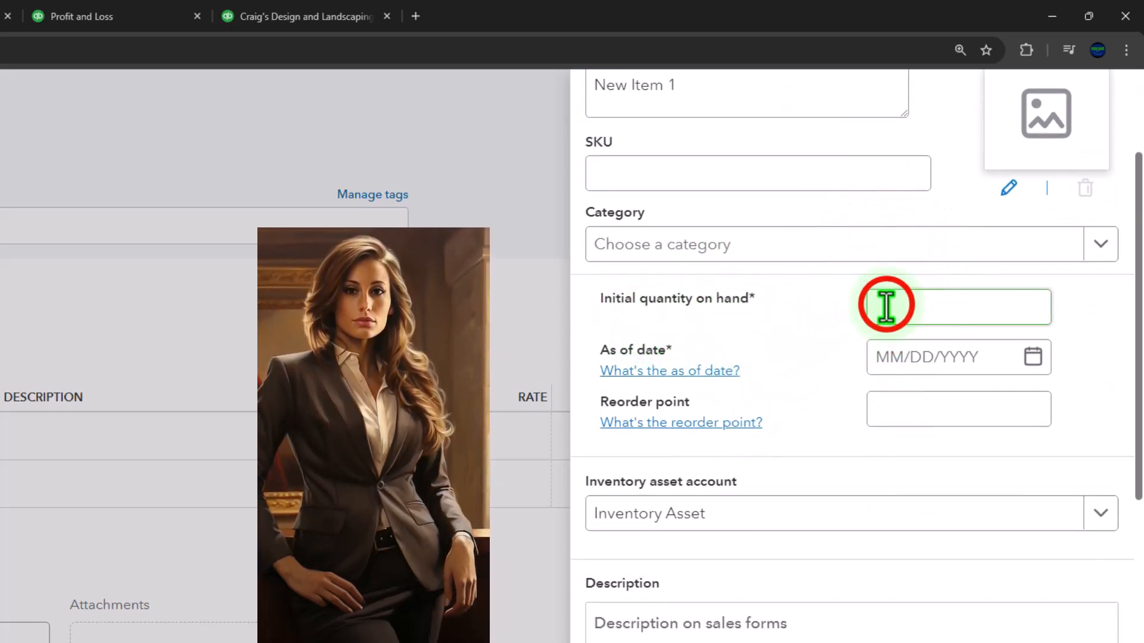
pyautogui.write('0')
pyautogui.press('Tab')
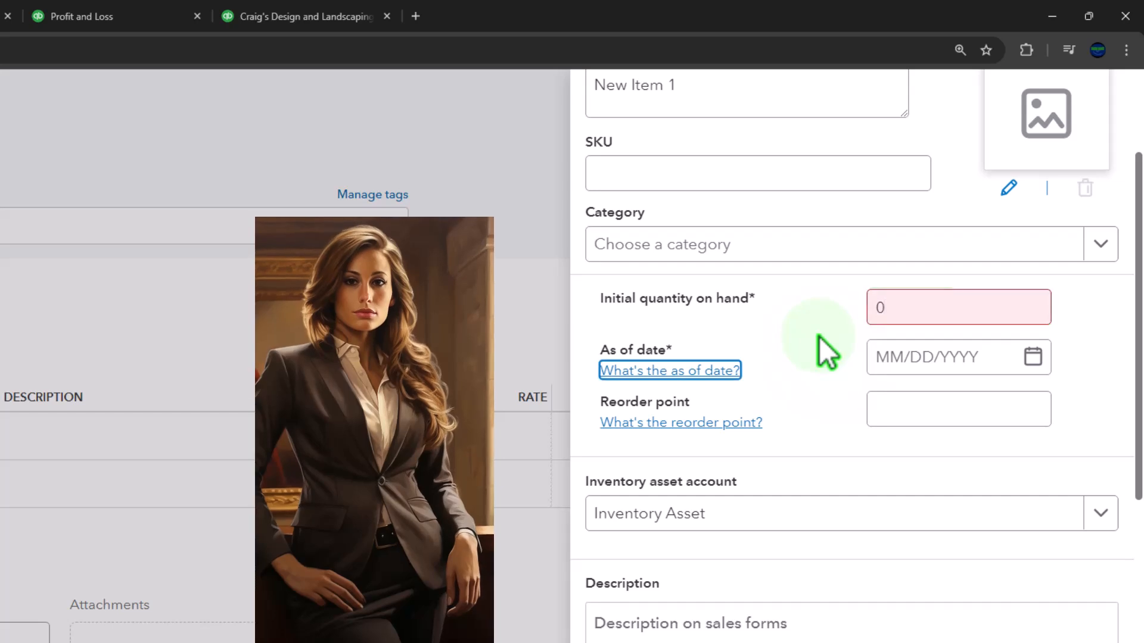
# Set the item's as-of date to 01/01/2025 and its reorder point to 0.
pyautogui.press('Tab')
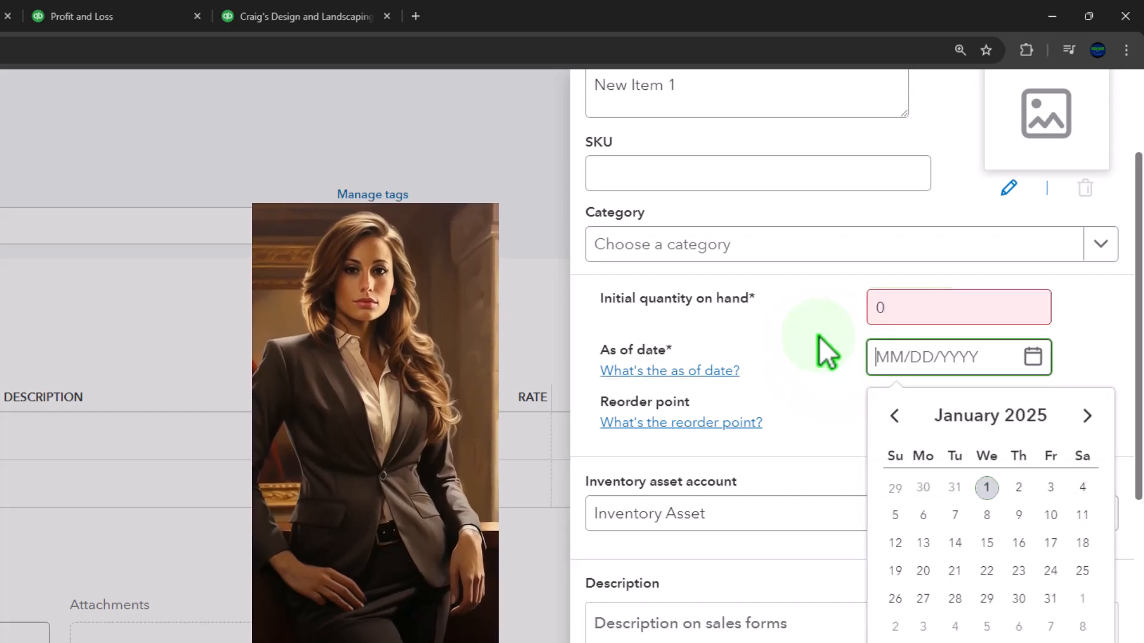
pyautogui.click(987, 487)
pyautogui.click(910, 406)
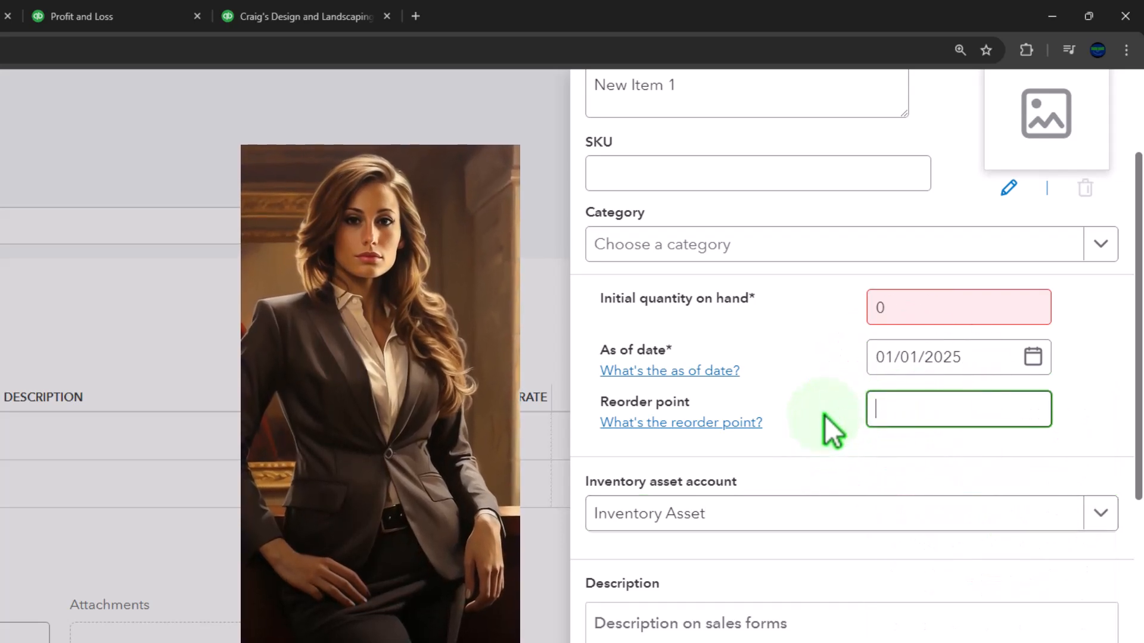
pyautogui.write('0')
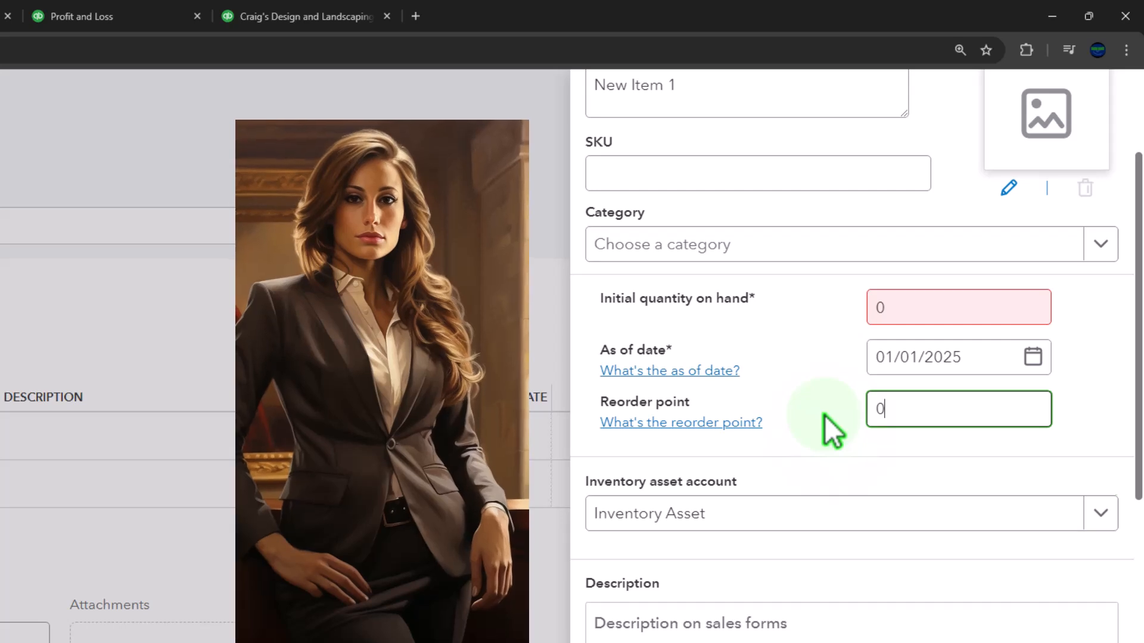
pyautogui.press('Tab')
pyautogui.scroll(-3, 825, 416)
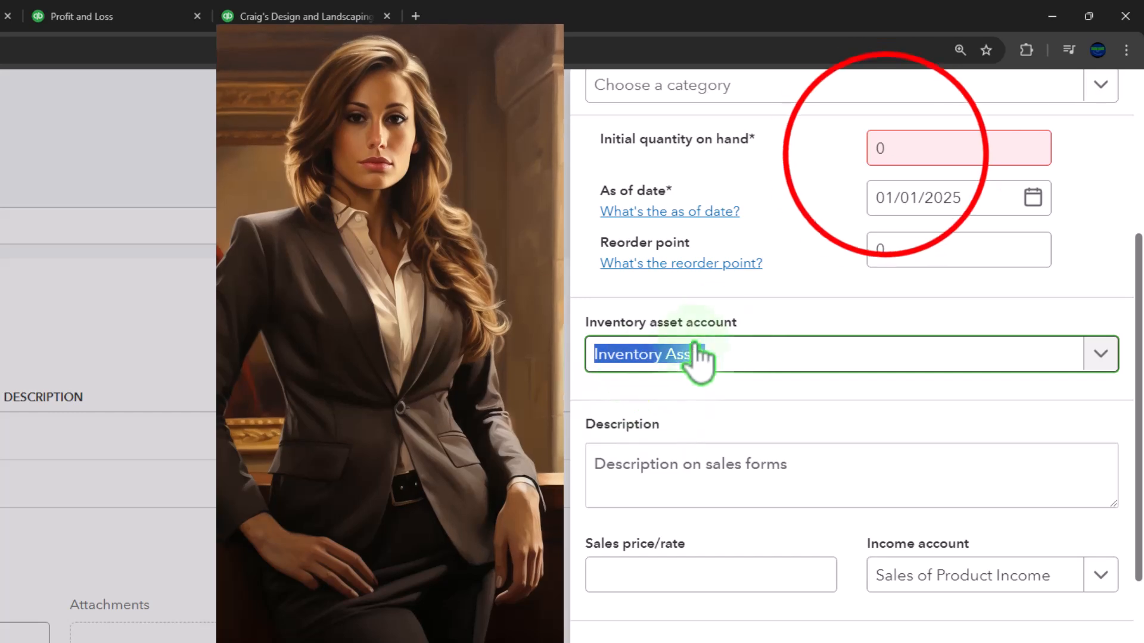
# Change the item's initial quantity on hand to 1.
pyautogui.click(879, 152)
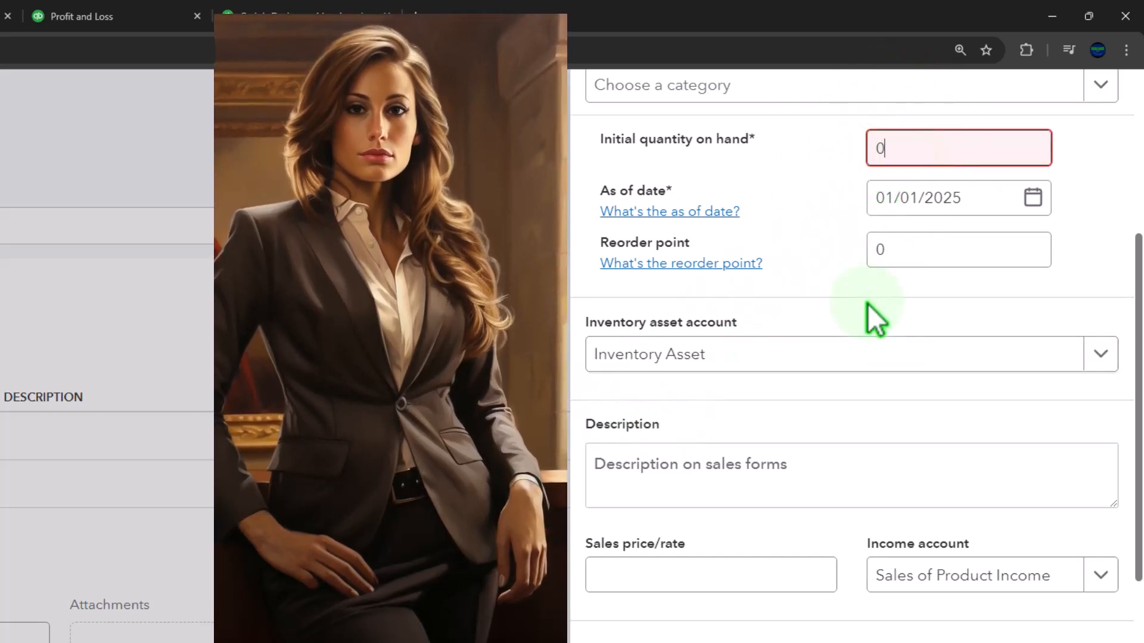
pyautogui.press('BackSpace')
pyautogui.write('1')
pyautogui.press('Tab')
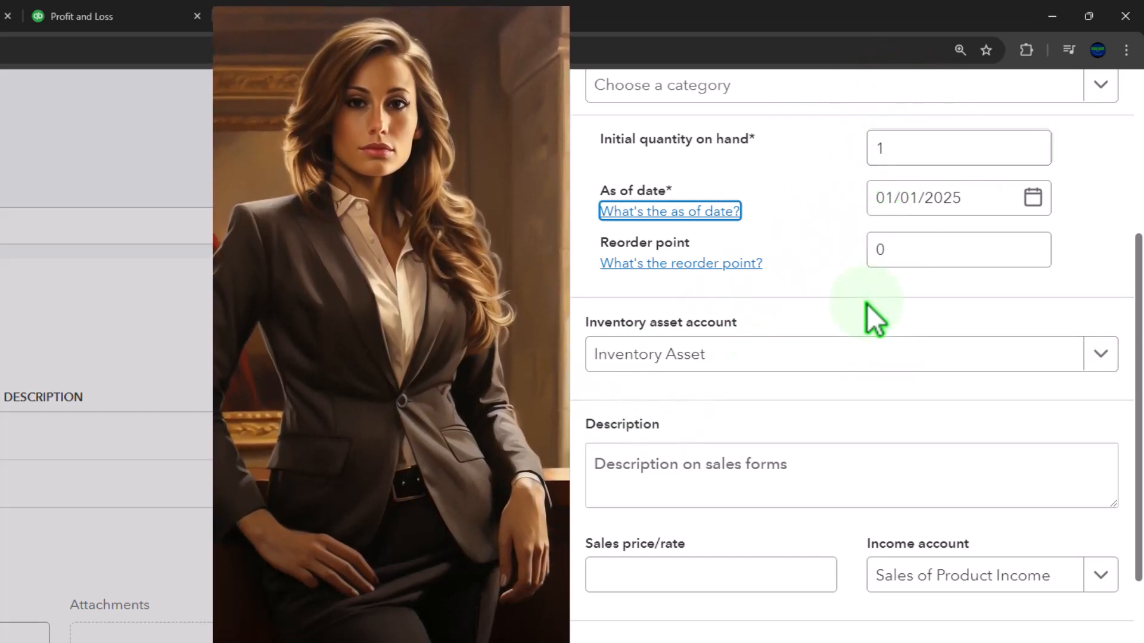
# Set the item's sales price to 100, keeping Sales of Product Income as the income account.
pyautogui.scroll(-3, 810, 462)
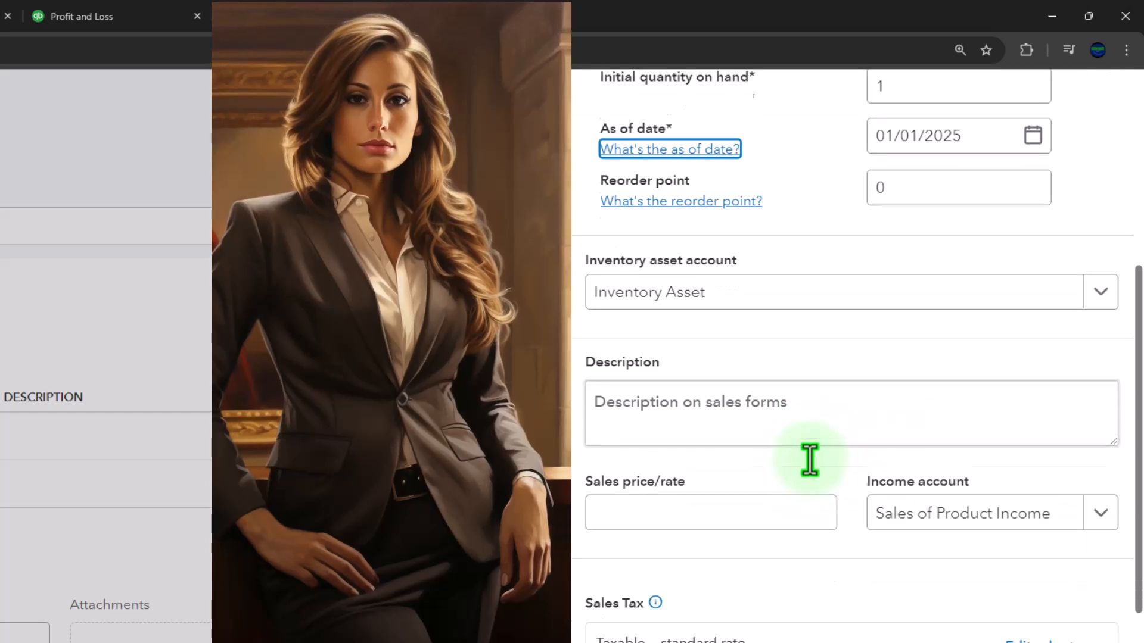
pyautogui.click(656, 421)
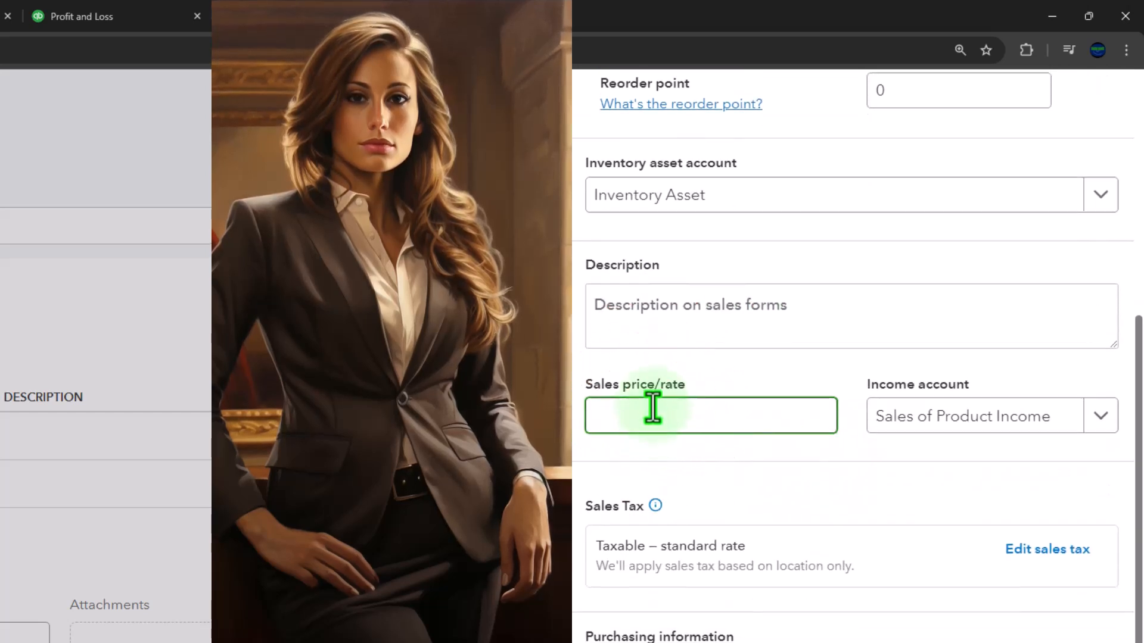
pyautogui.press('Tab')
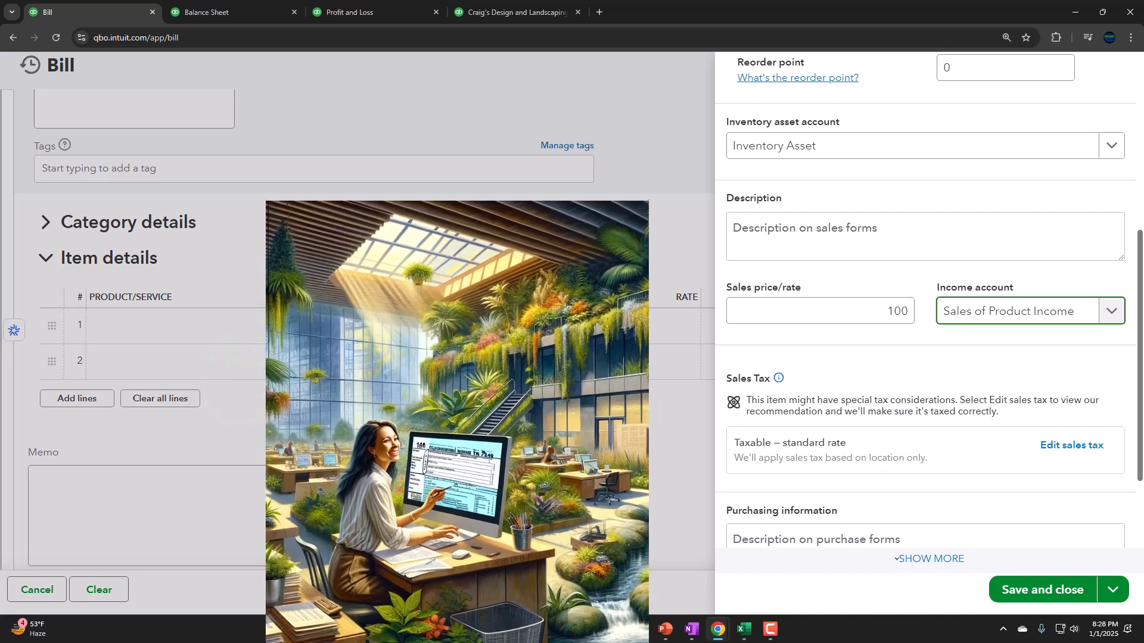
# Enter "Inventory Item 1" as the item's sales description and copy the same text into its purchase description.
pyautogui.scroll(-2, 898, 370)
pyautogui.scroll(-1, 896, 364)
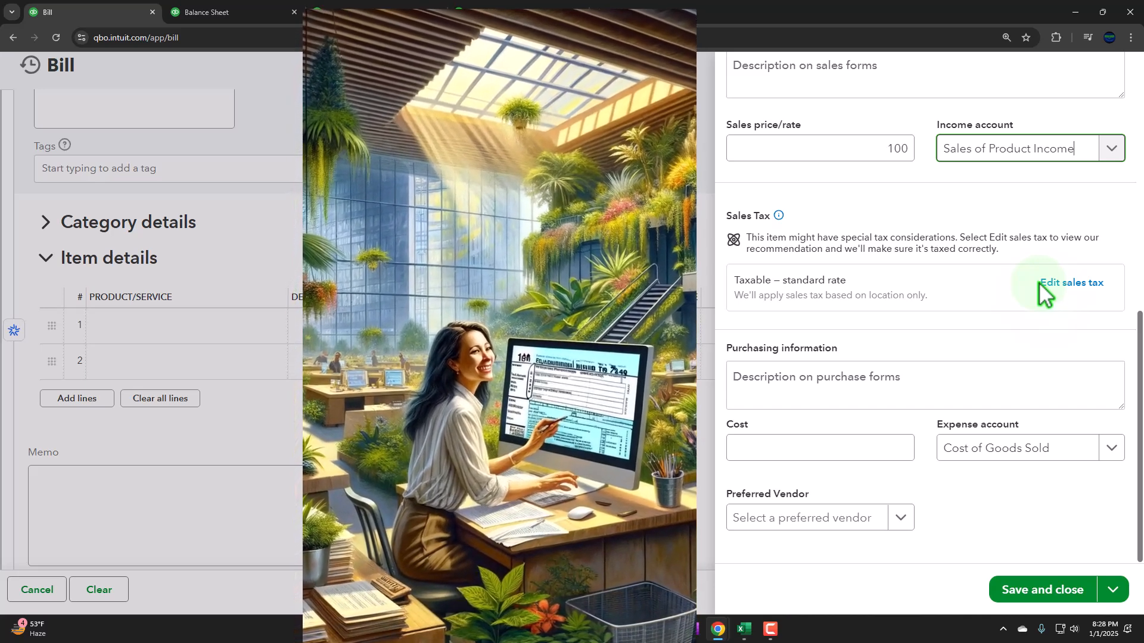
pyautogui.click(787, 384)
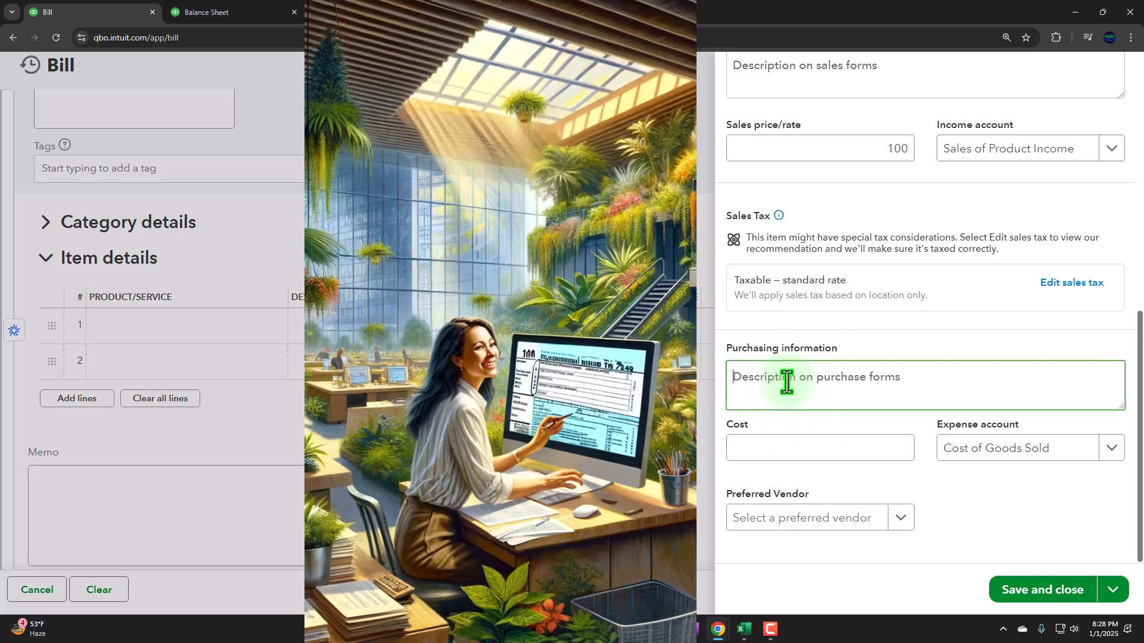
pyautogui.scroll(2, 788, 380)
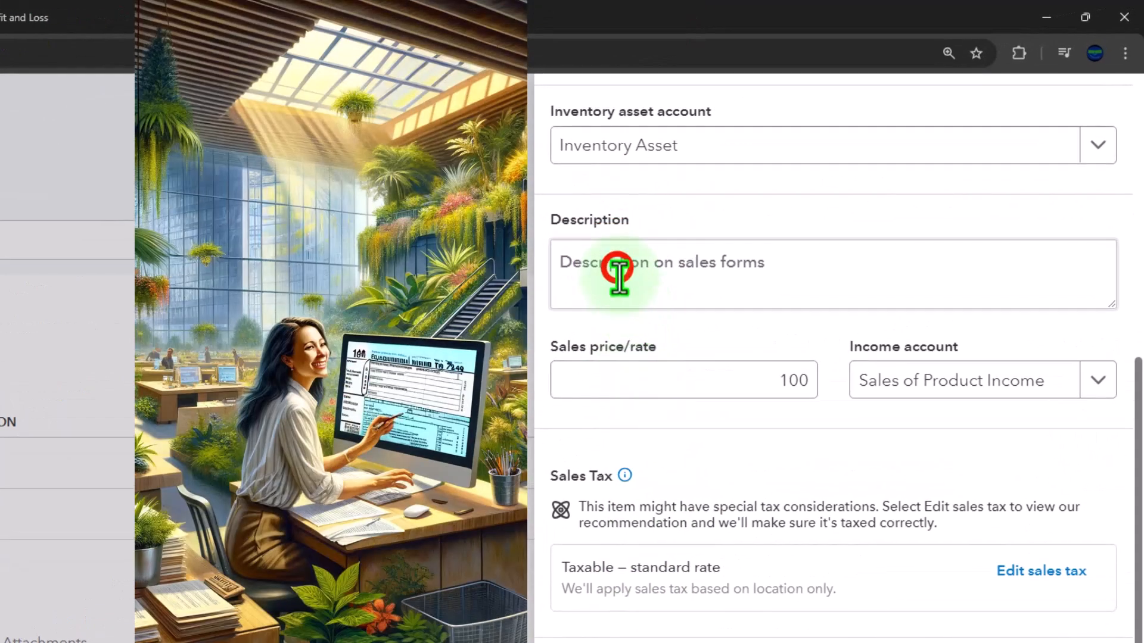
pyautogui.click(618, 271)
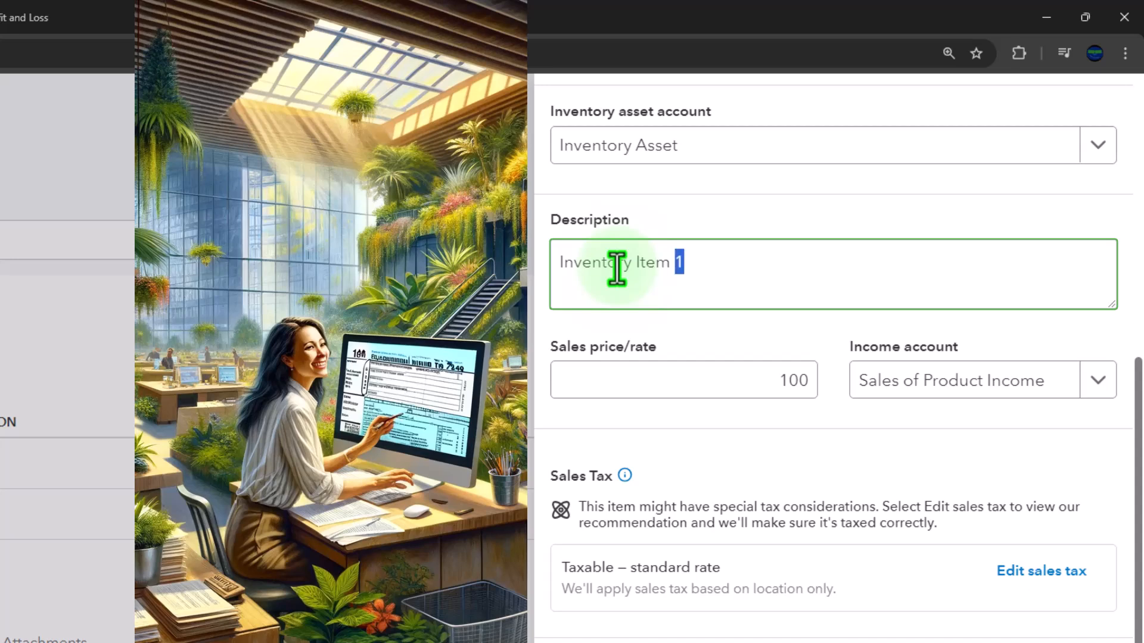
pyautogui.hotkey('ctrl', 'c')
pyautogui.click(807, 375)
pyautogui.hotkey('ctrl', 'v')
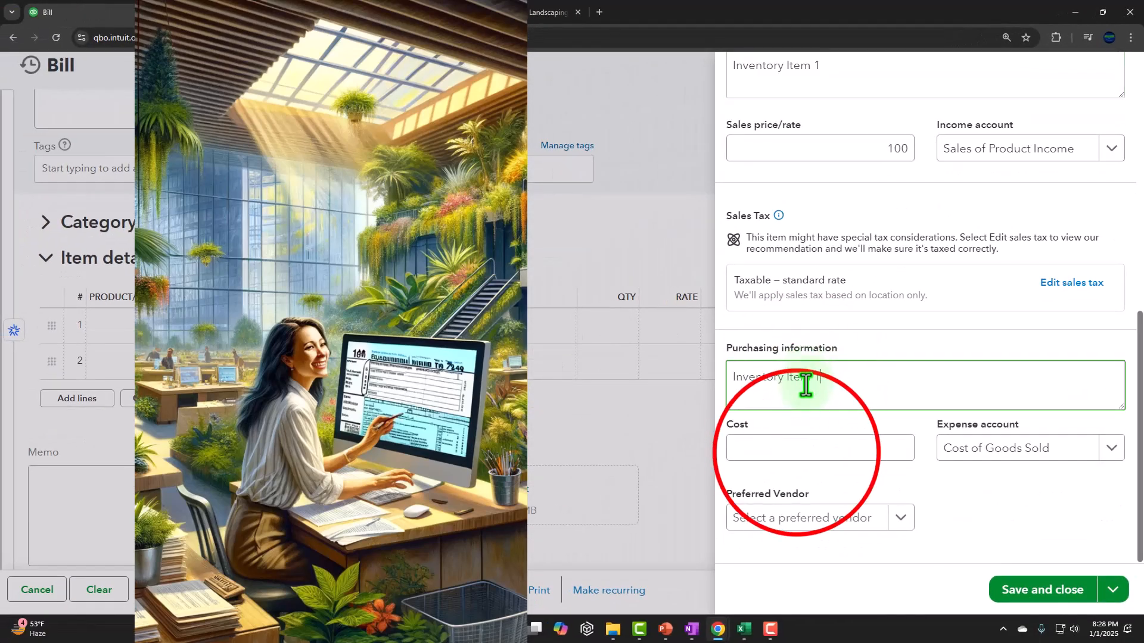
# Set the item's purchase cost to 60, keeping Cost of Goods Sold as the expense account.
pyautogui.click(796, 448)
pyautogui.write('60')
pyautogui.press('Tab')
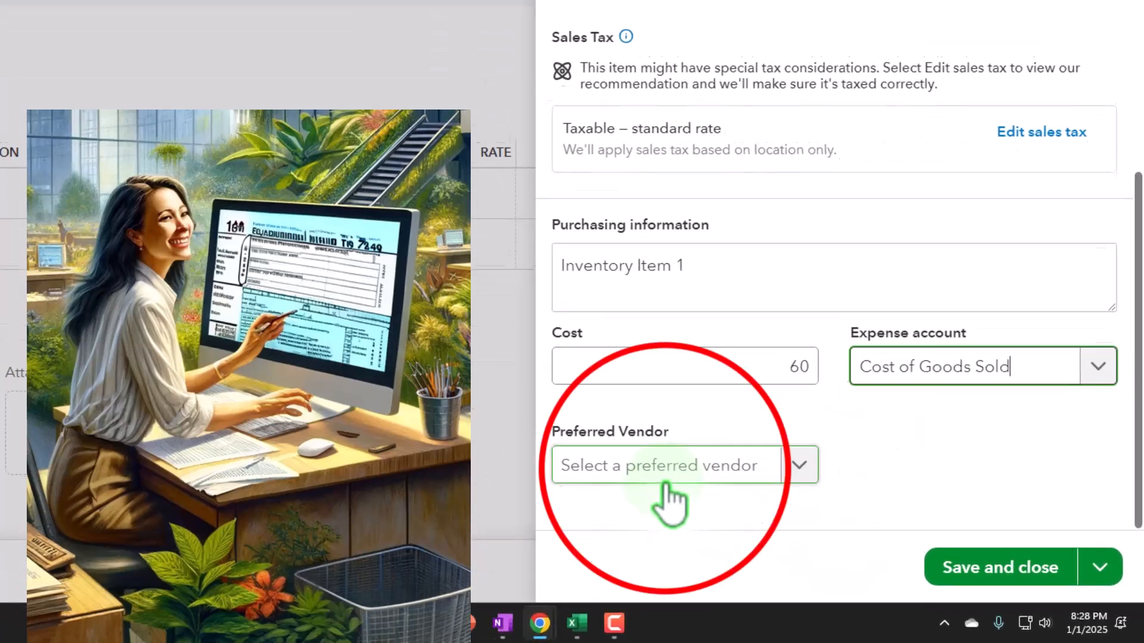
# Assign Vendor 1 as the item's preferred vendor and save the new inventory item.
pyautogui.click(805, 518)
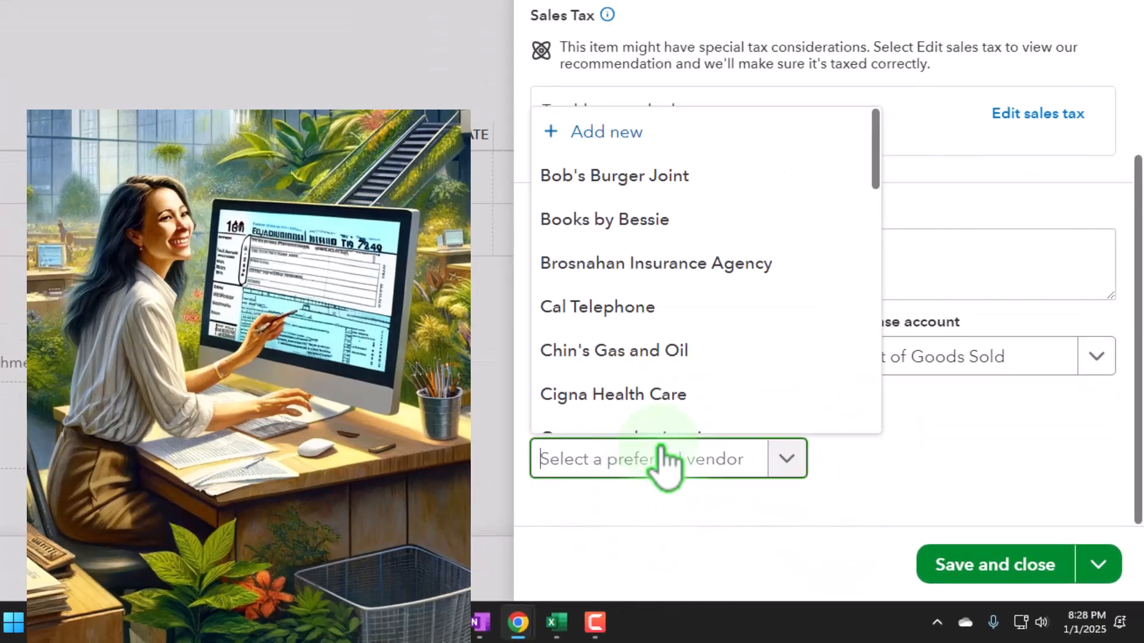
pyautogui.write('ven')
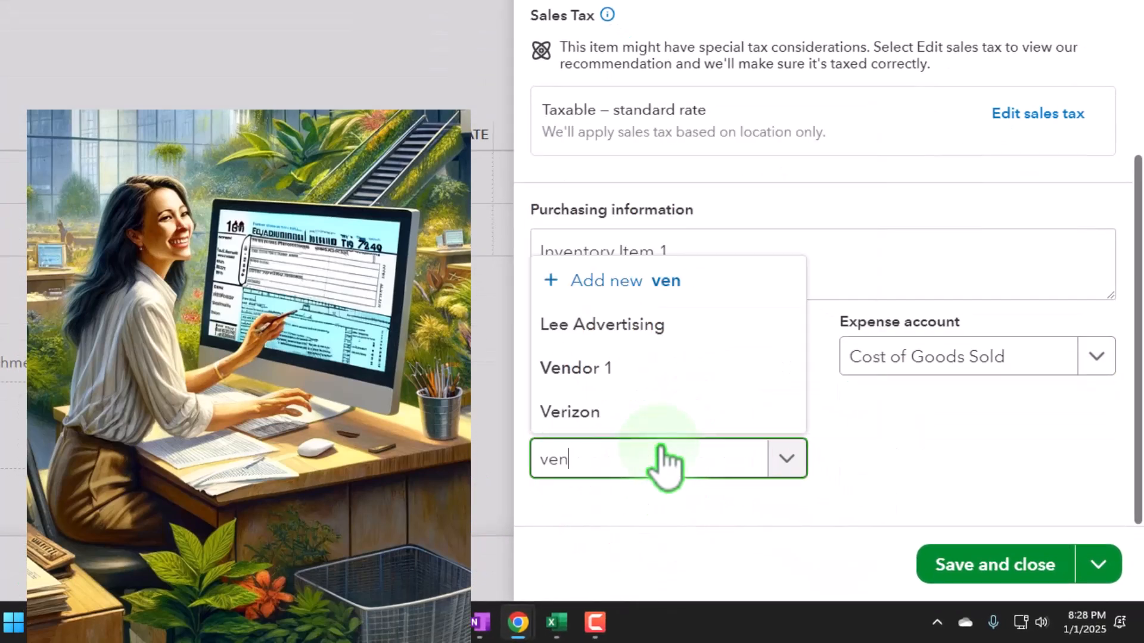
pyautogui.click(613, 418)
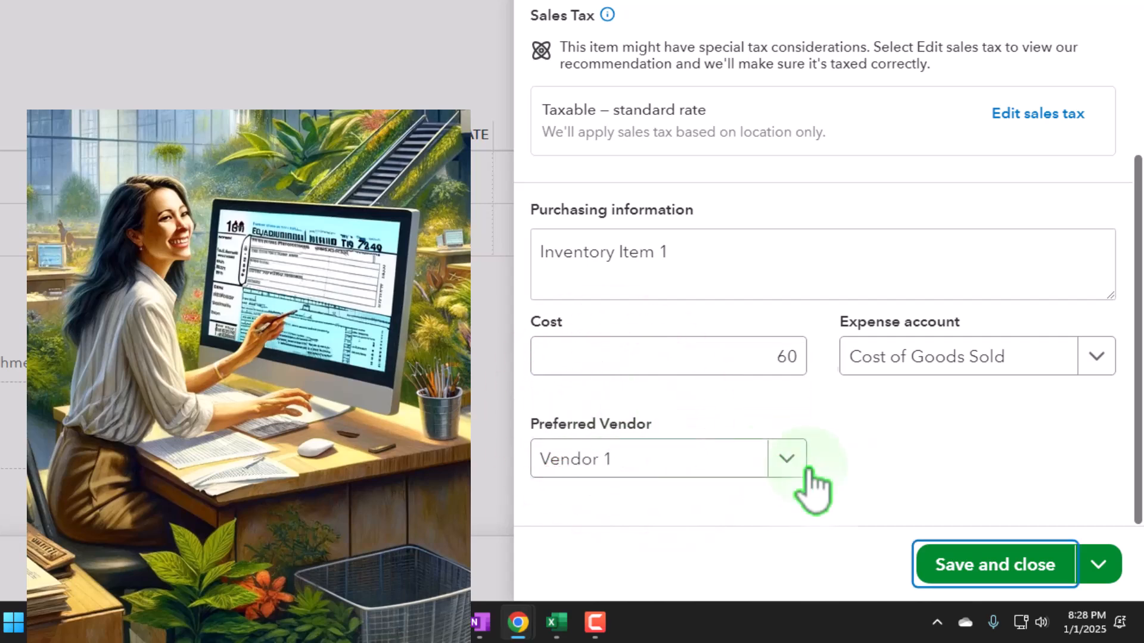
pyautogui.click(991, 572)
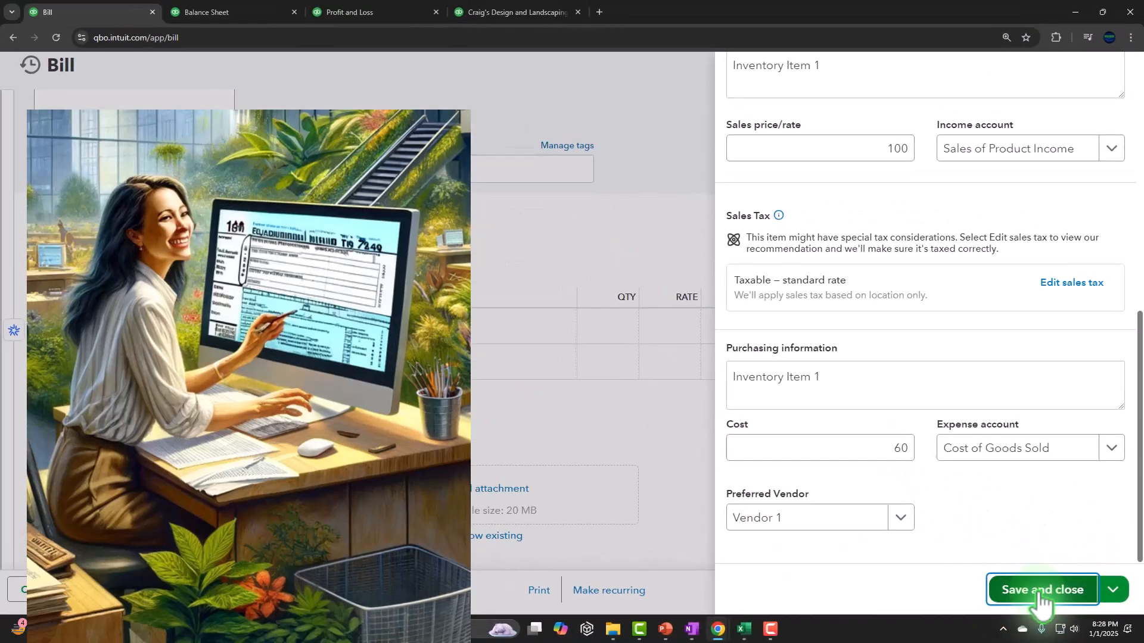
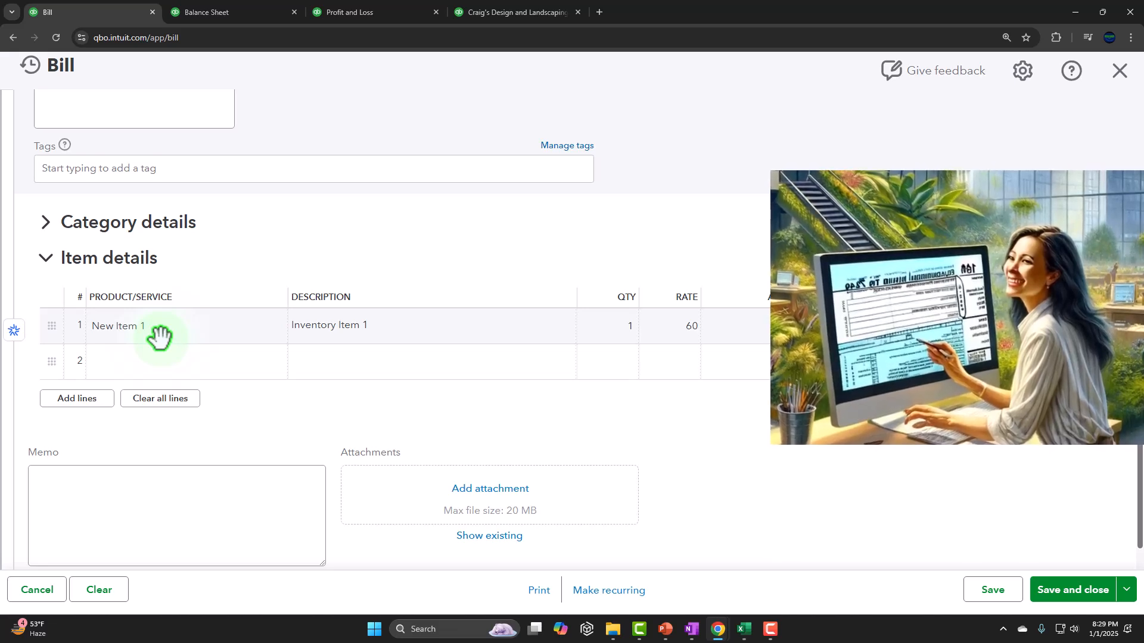
# Review the Vendor 1 bill for New Item 1, then save and close it.
pyautogui.scroll(3, 159, 337)
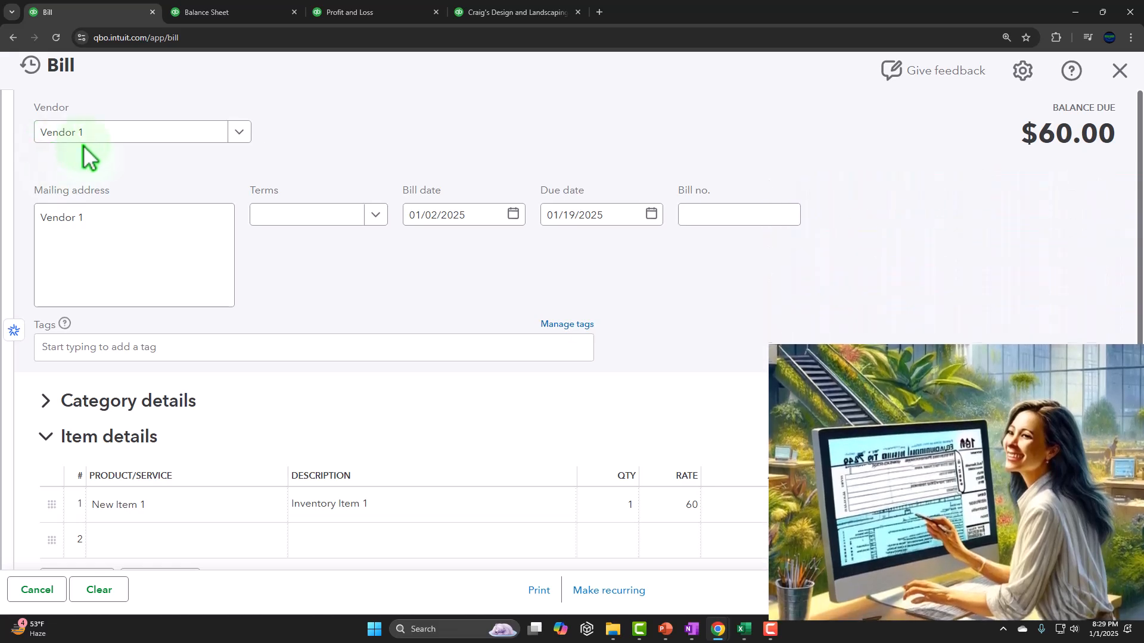
pyautogui.scroll(-3, 166, 462)
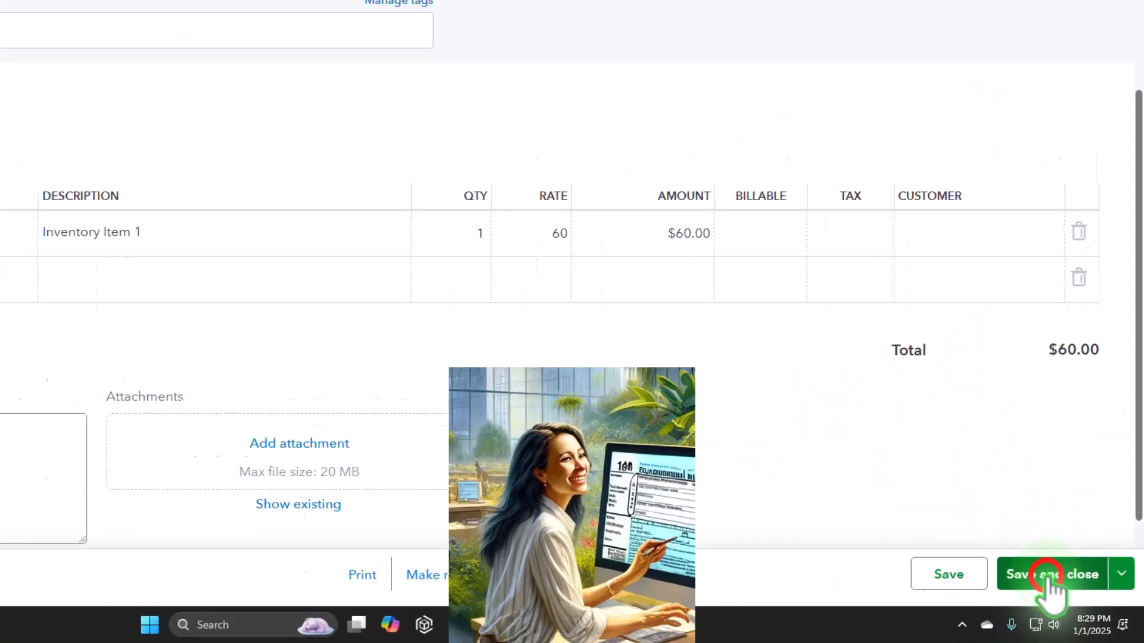
pyautogui.click(1048, 574)
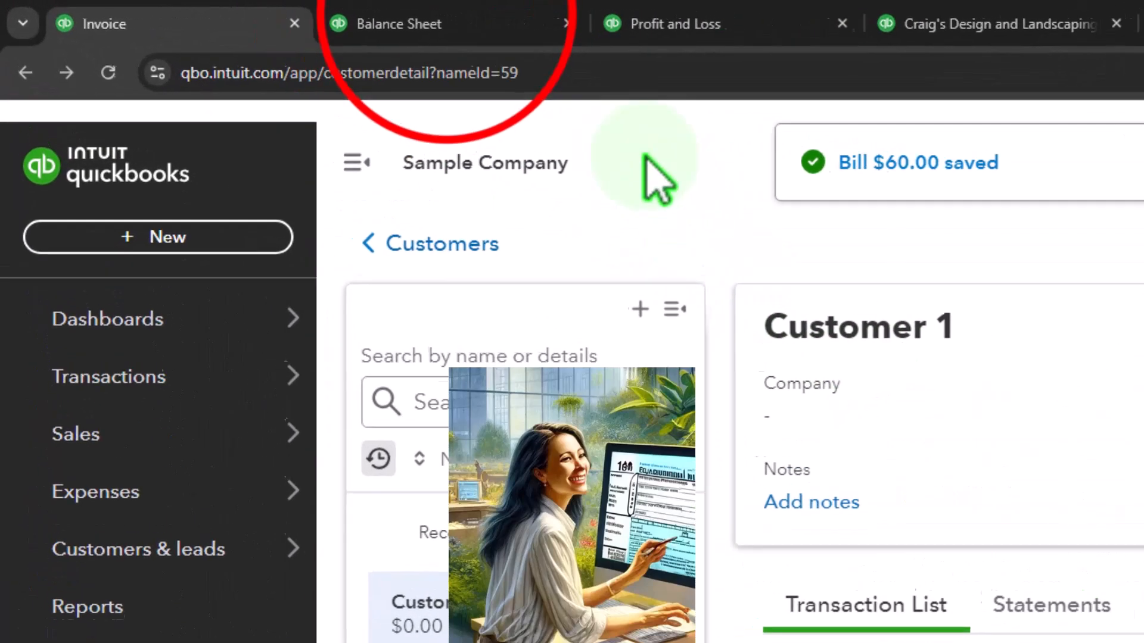
# Switch to the Balance Sheet report and rerun it for 01/01/2024 to 12/31/2025.
pyautogui.click(398, 24)
pyautogui.scroll(5, 219, 284)
pyautogui.scroll(5, 219, 284)
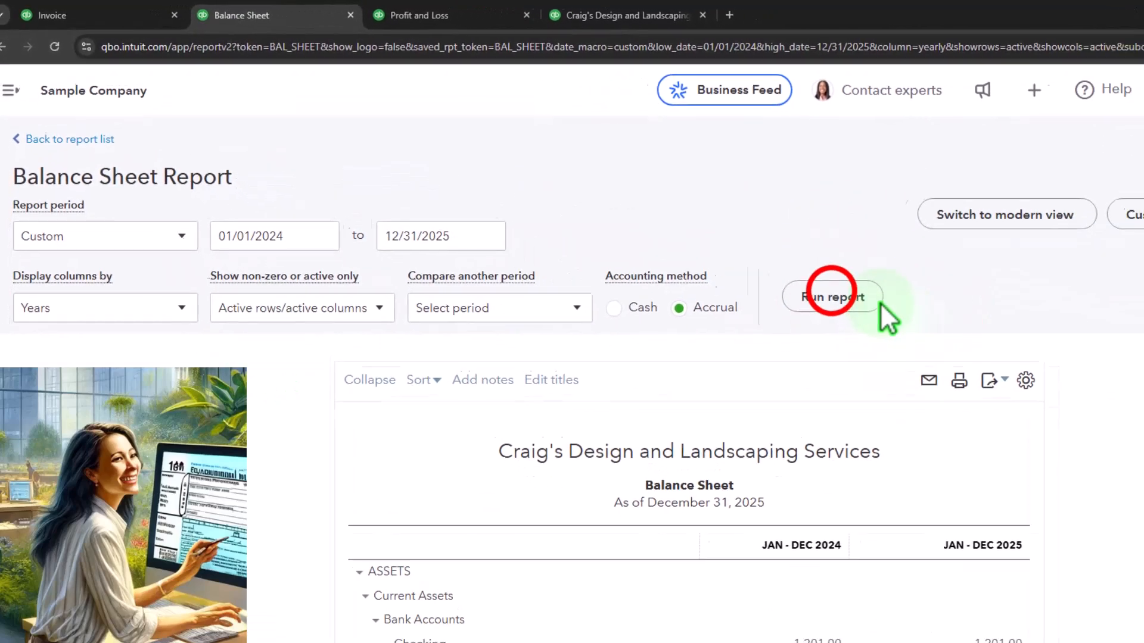
pyautogui.click(689, 241)
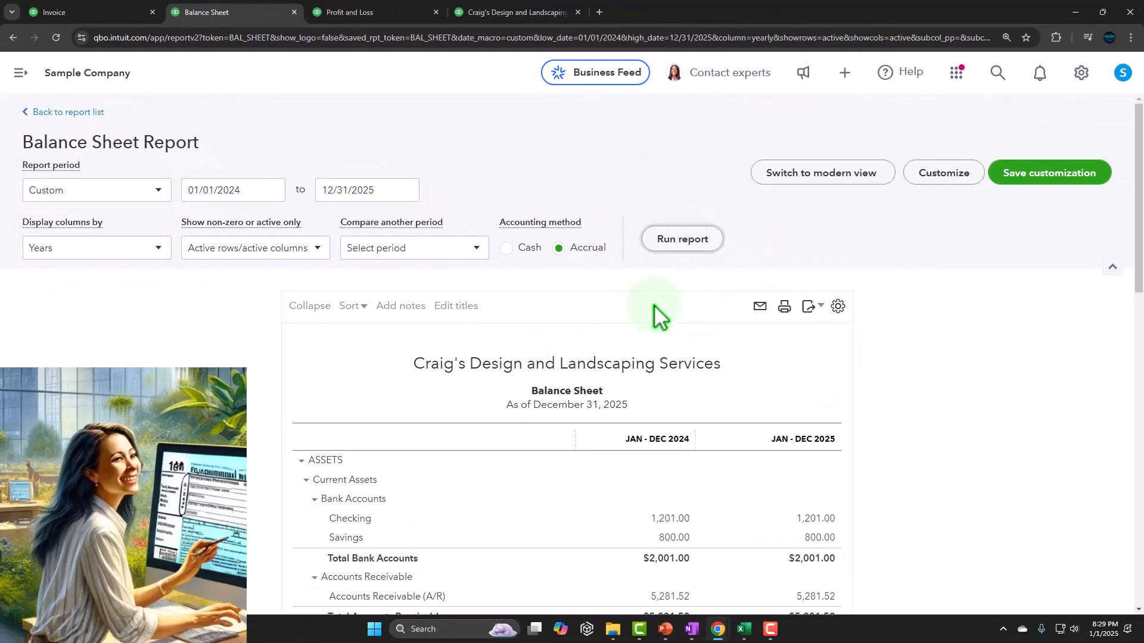
# Trace the 2025 Accounts Payable (A/P) balance to the Vendor 1 bill, then close the bill and return to the Balance Sheet.
pyautogui.scroll(-10, 653, 305)
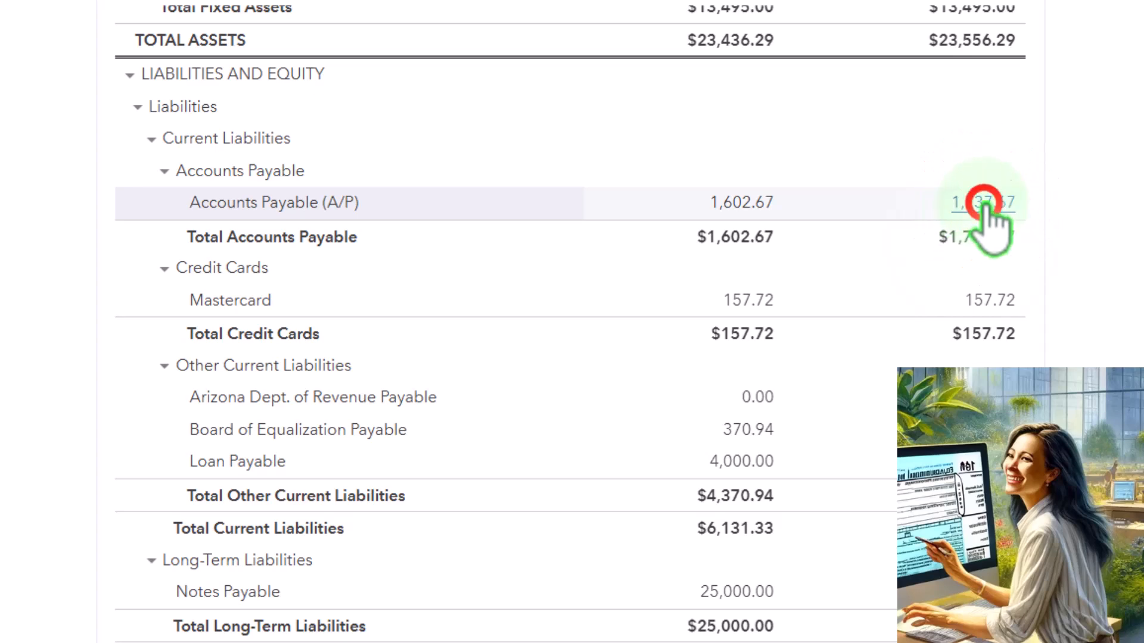
pyautogui.click(986, 206)
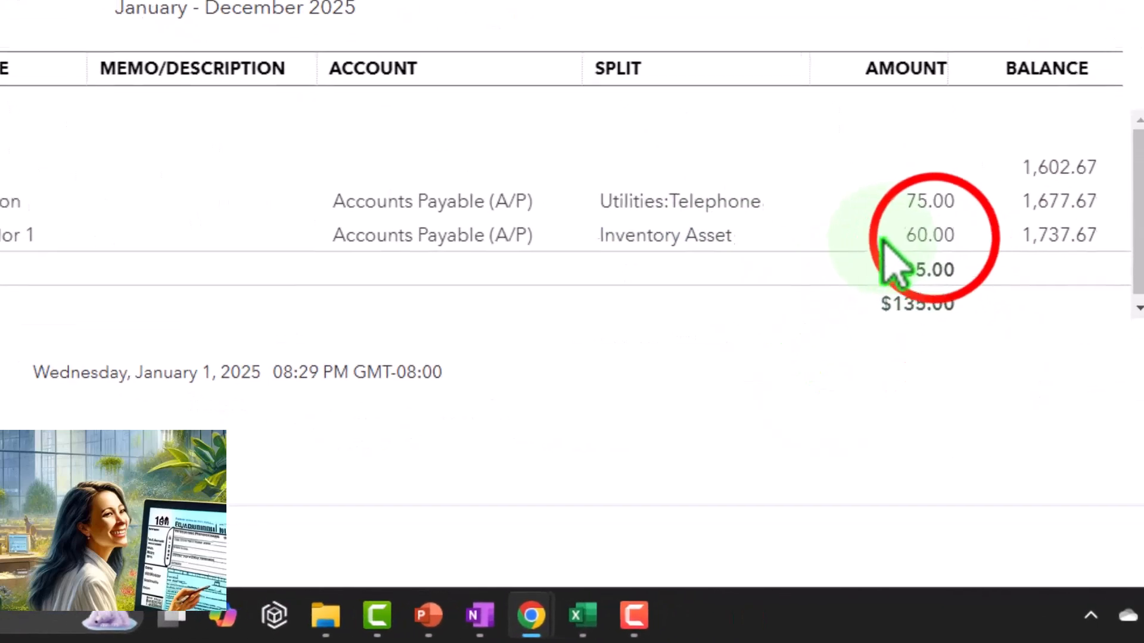
pyautogui.click(924, 391)
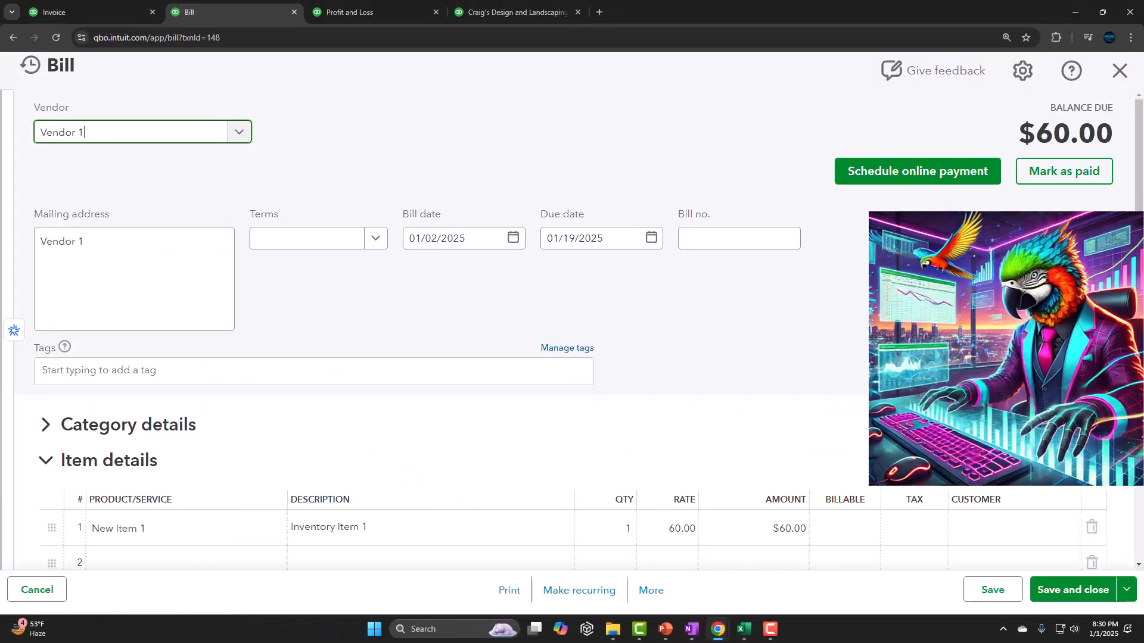
pyautogui.scroll(-2, 855, 433)
pyautogui.scroll(2, 824, 452)
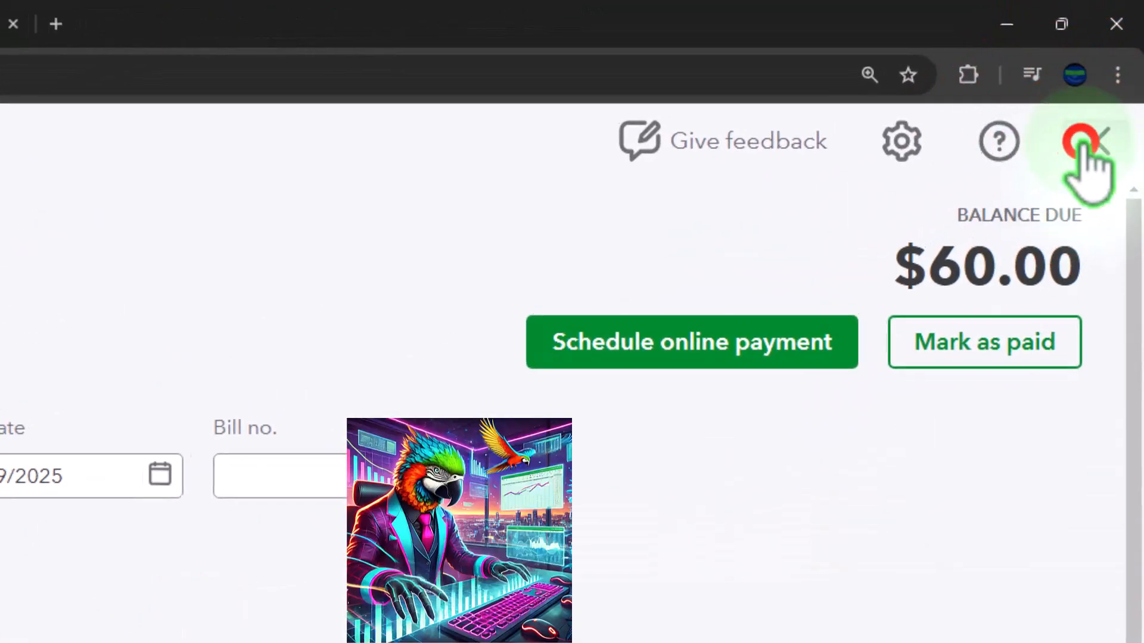
pyautogui.click(1107, 106)
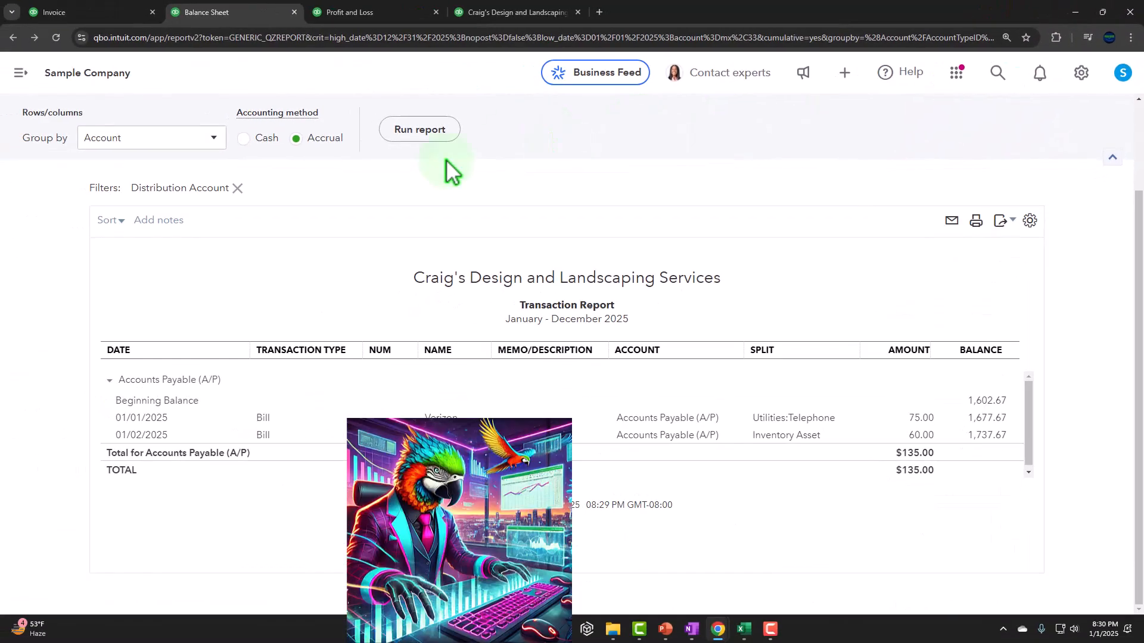
pyautogui.scroll(2, 298, 203)
pyautogui.scroll(2, 83, 143)
pyautogui.click(92, 113)
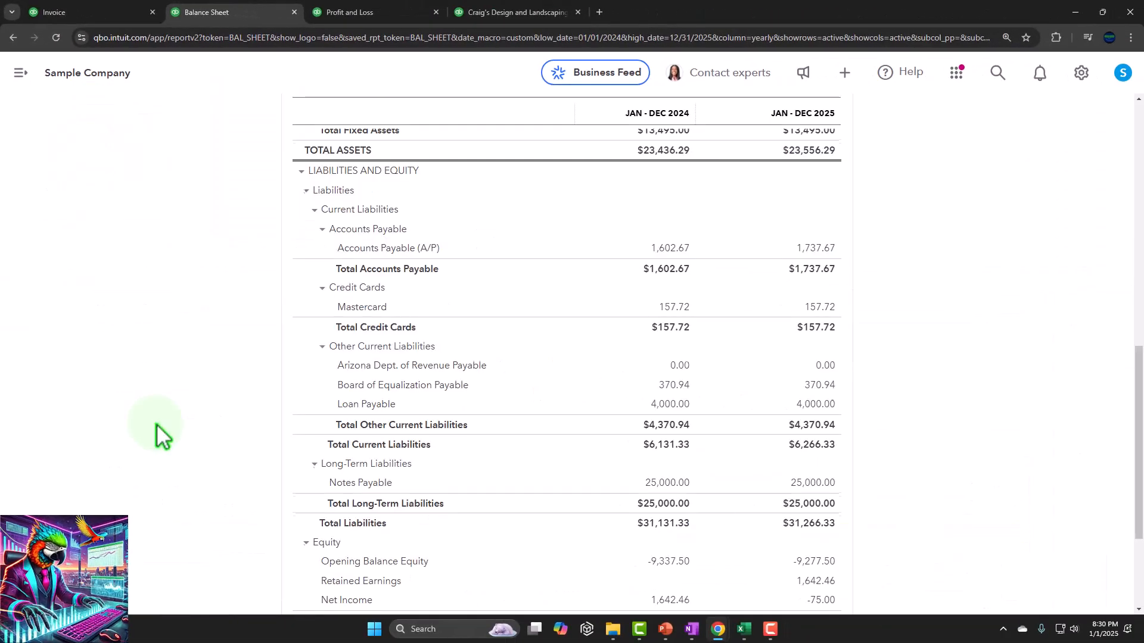
# Examine the transactions behind the 2025 Inventory Asset balance and return to the Balance Sheet.
pyautogui.scroll(7, 156, 424)
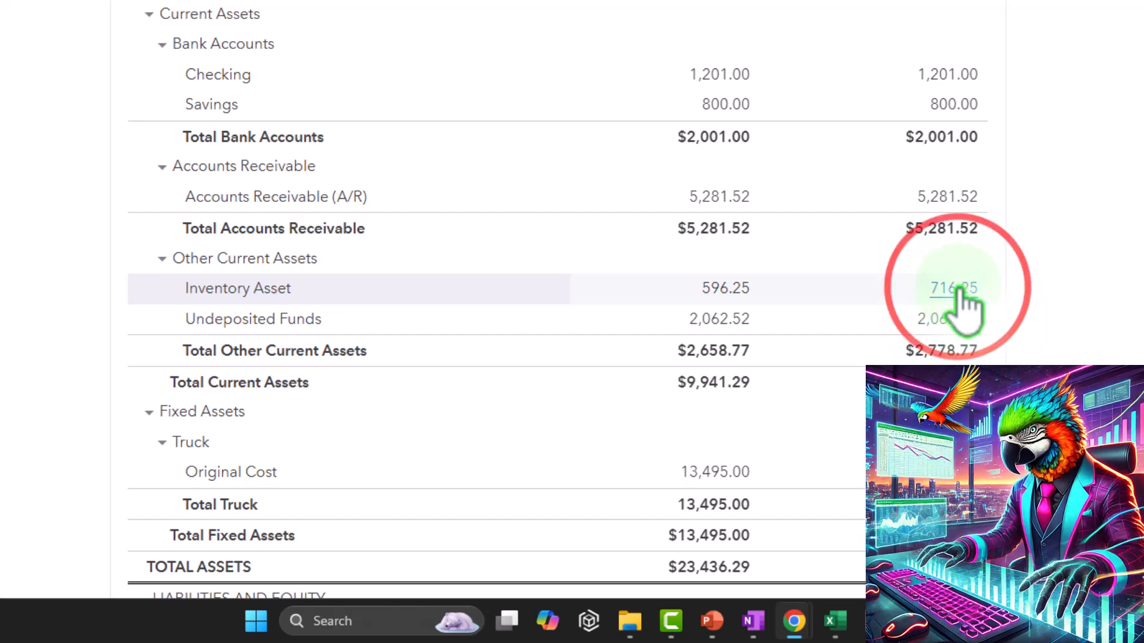
pyautogui.click(954, 288)
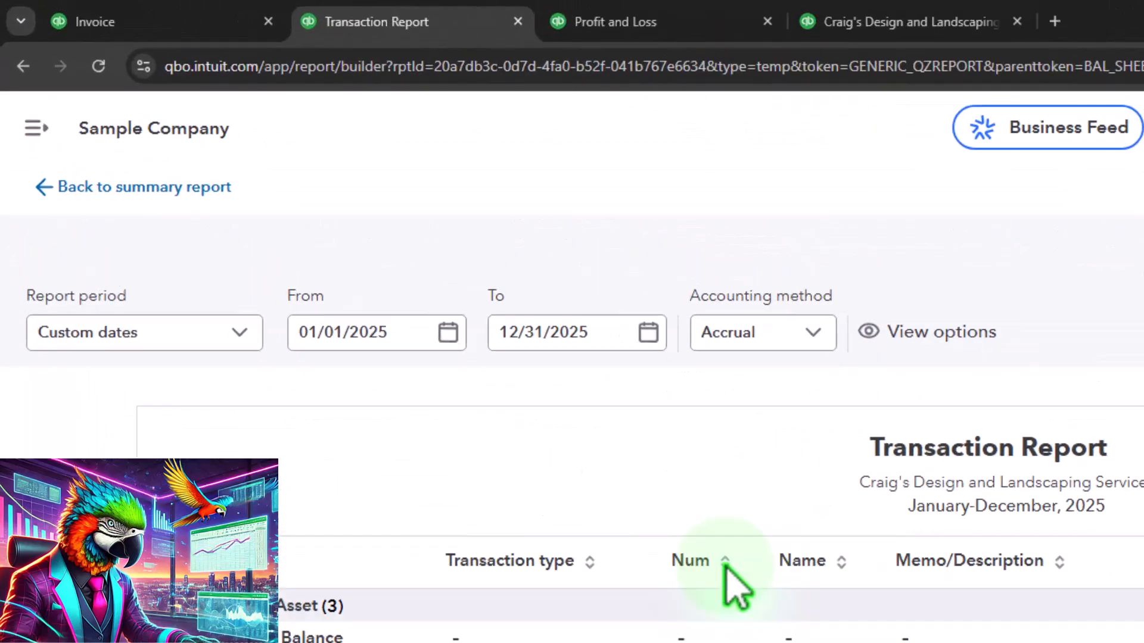
pyautogui.click(146, 187)
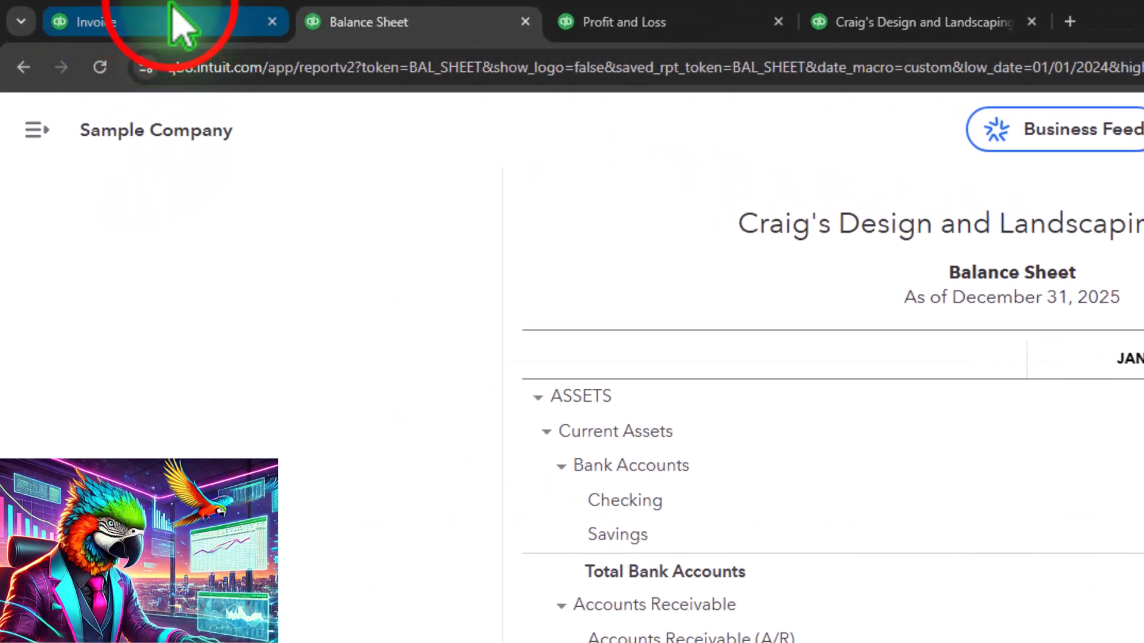
# Open the unpaid bills list under Expenses and find the Vendor 1 bill.
pyautogui.click(179, 27)
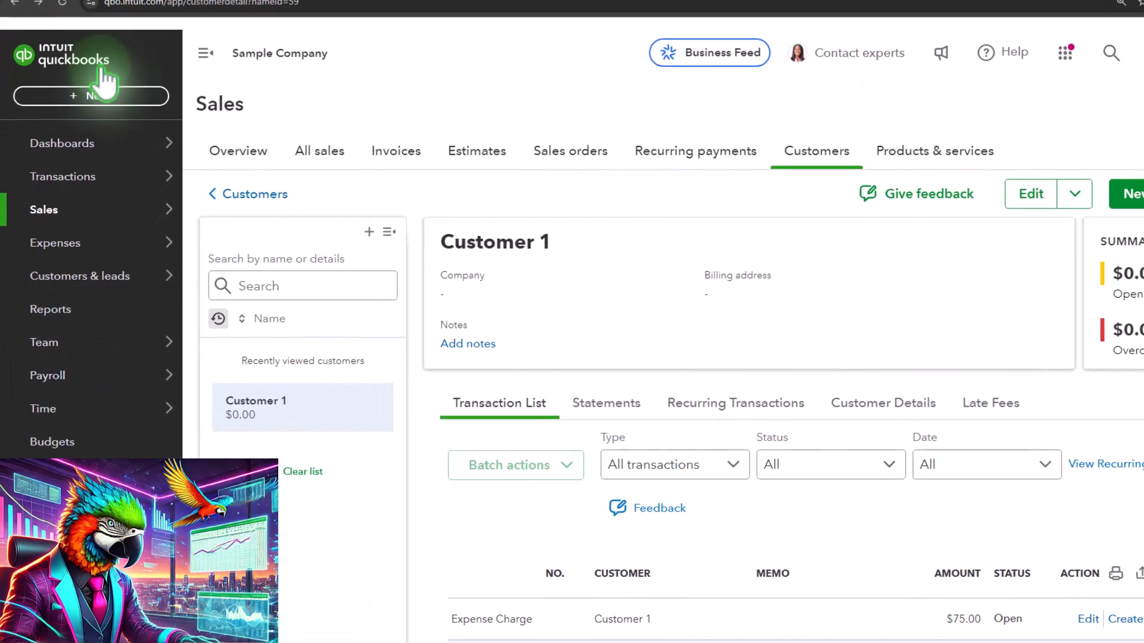
pyautogui.click(63, 242)
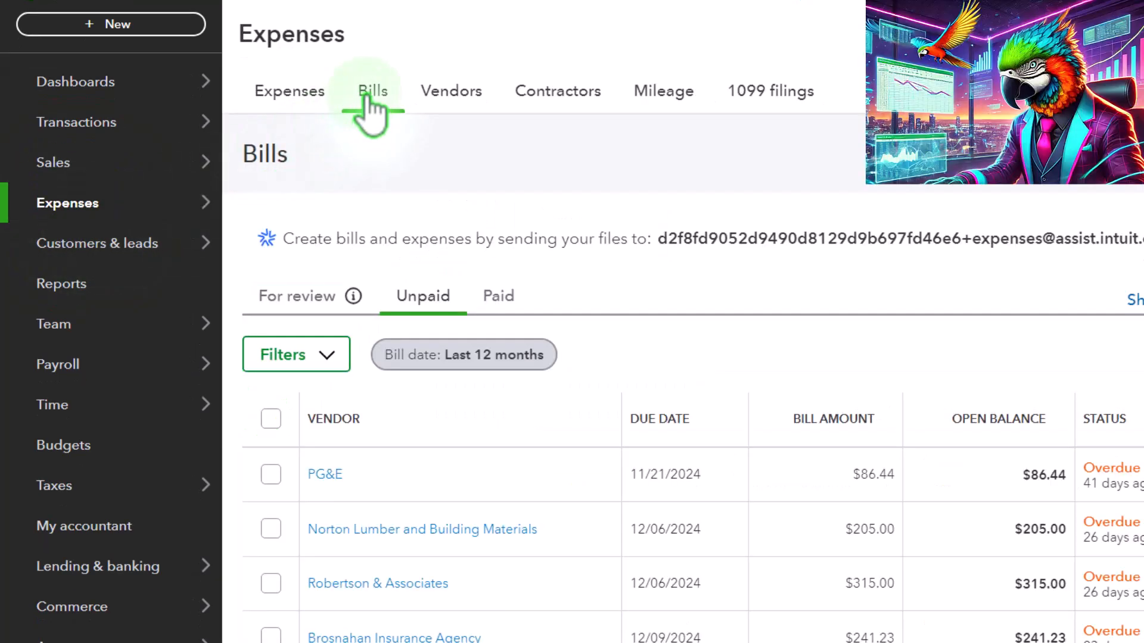
pyautogui.scroll(-1, 544, 239)
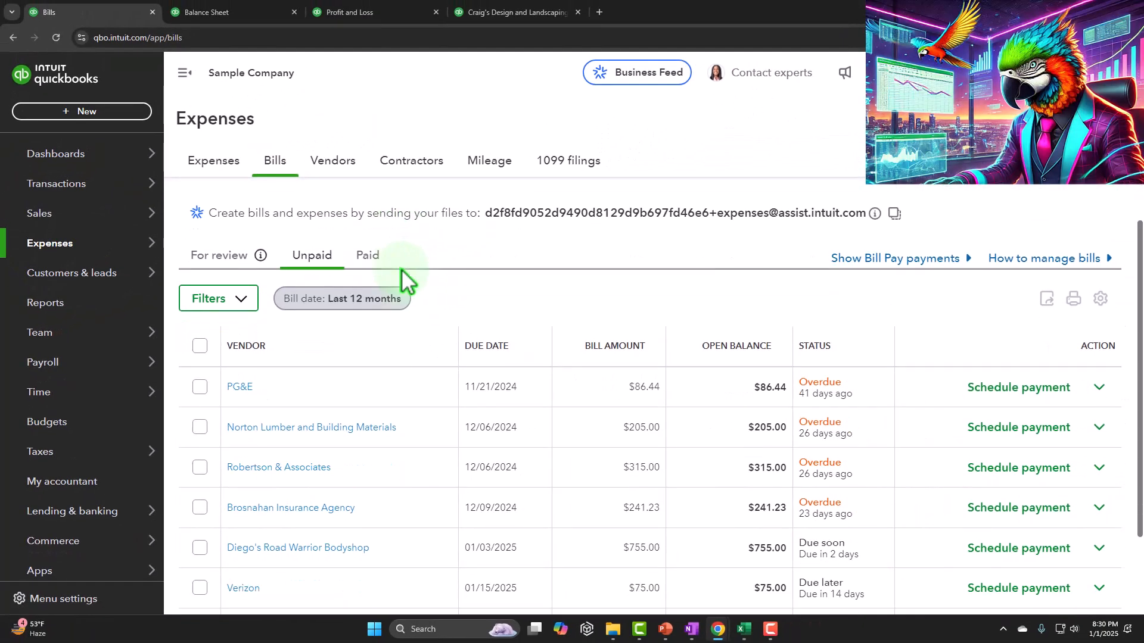
pyautogui.scroll(-2, 405, 279)
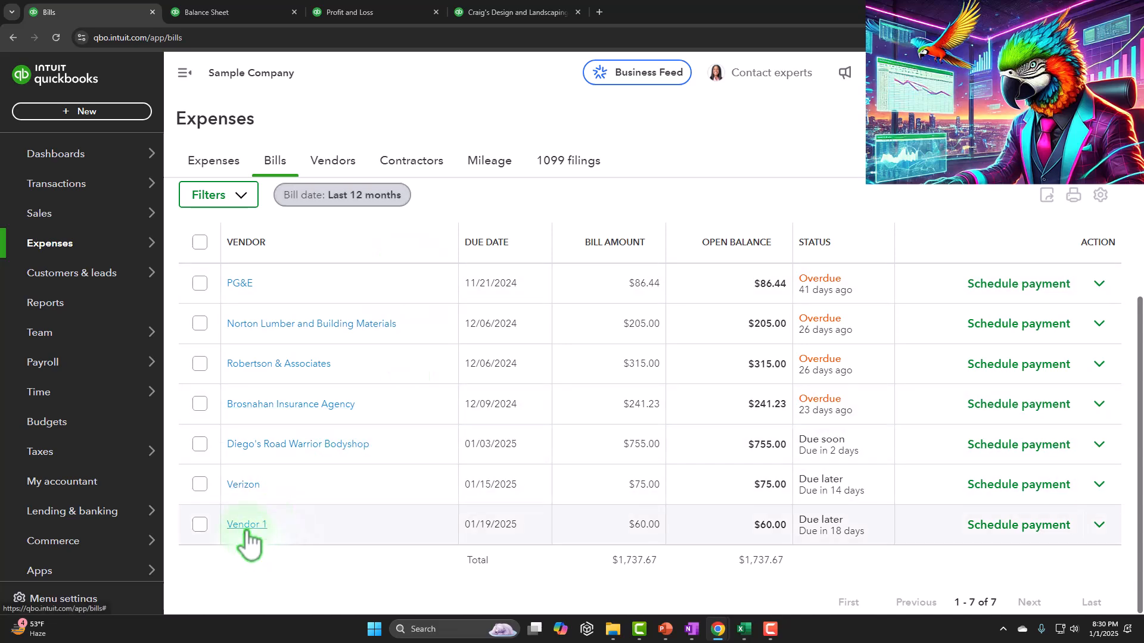
# Filter the vendor list to open bills and open Vendor 1's transaction list.
pyautogui.scroll(3, 781, 536)
pyautogui.click(334, 160)
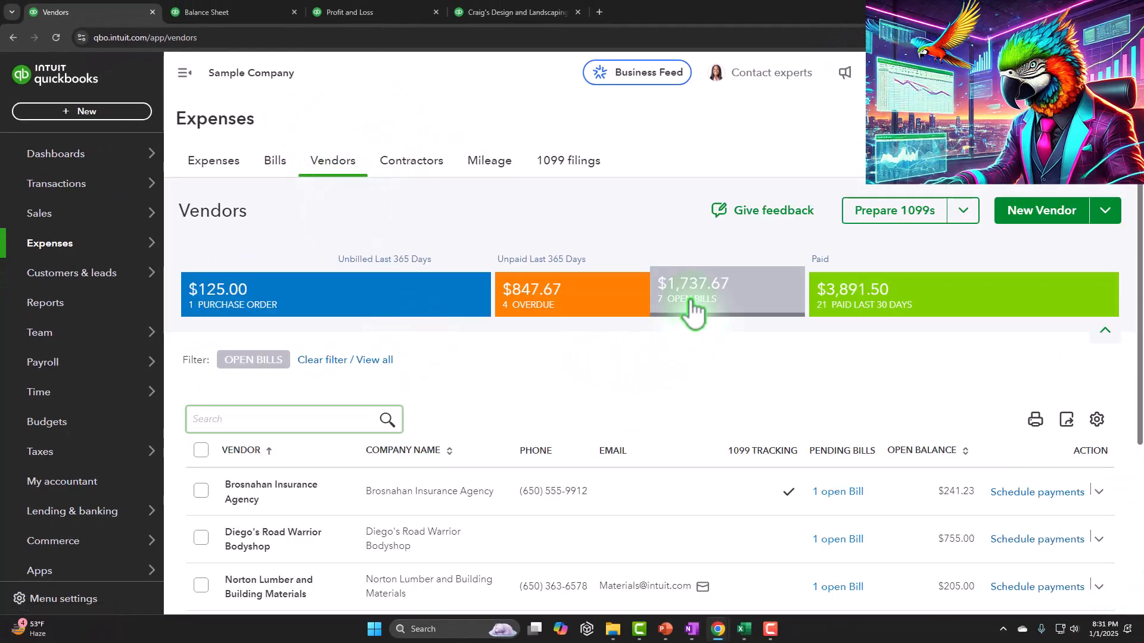
pyautogui.scroll(-3, 670, 340)
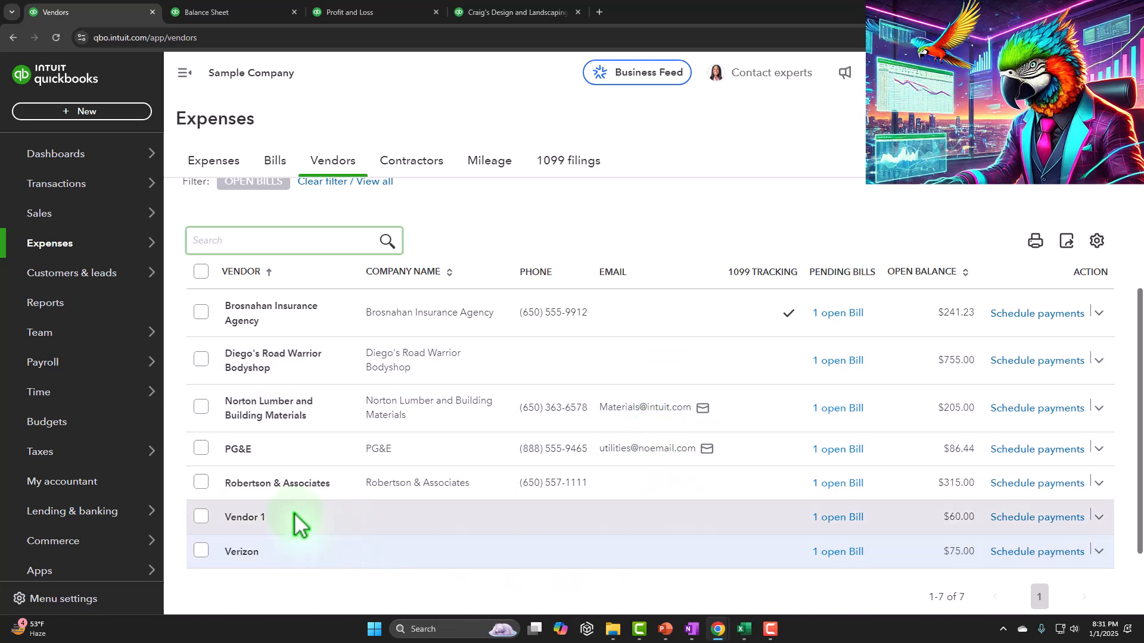
pyautogui.click(261, 512)
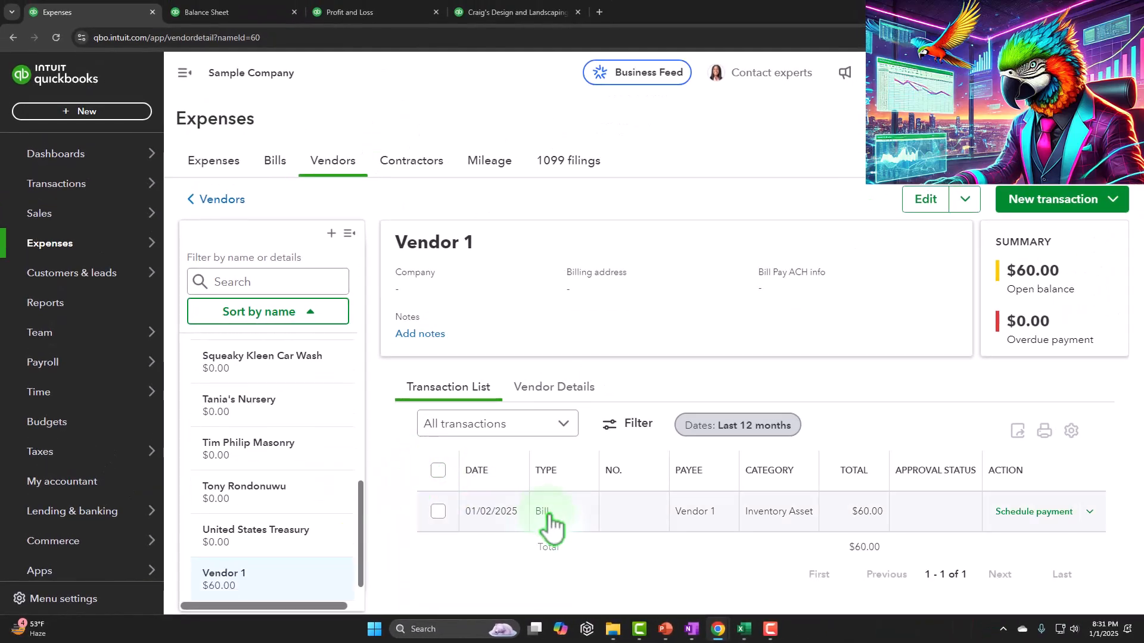
# Compare the unpaid bills total with the 2025 Accounts Payable balance on the Balance Sheet.
pyautogui.click(280, 162)
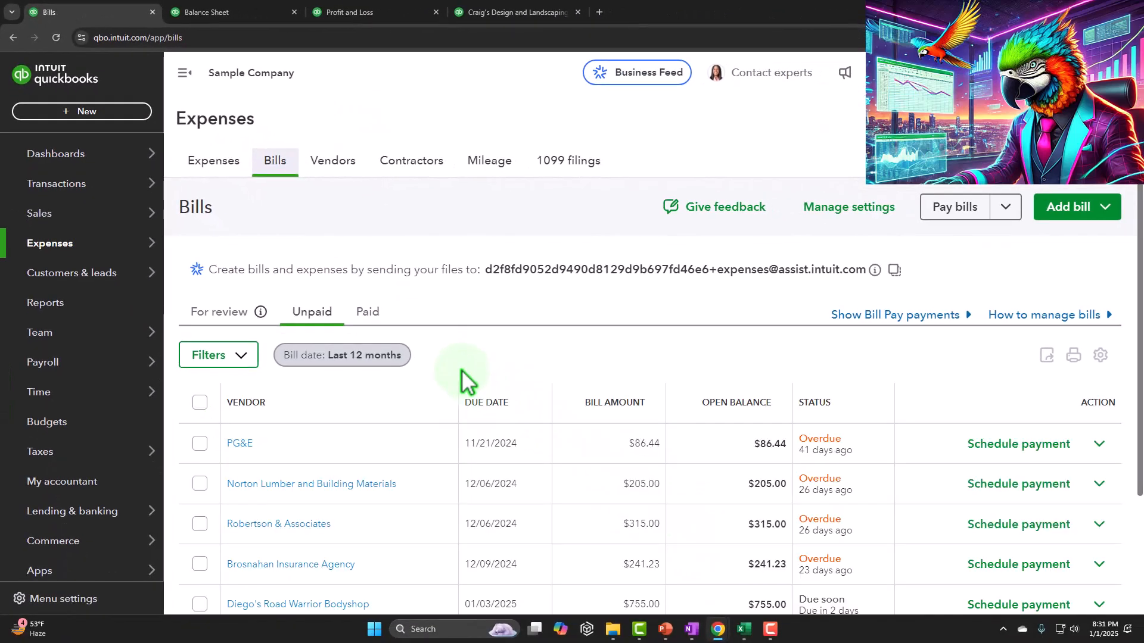
pyautogui.scroll(-2, 462, 378)
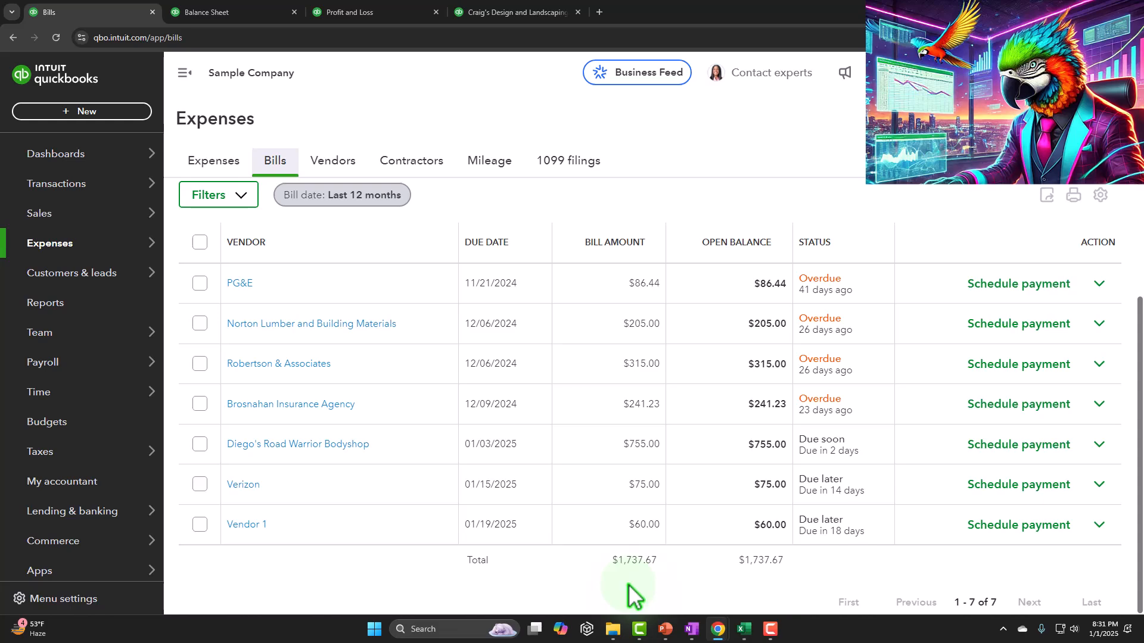
pyautogui.click(236, 11)
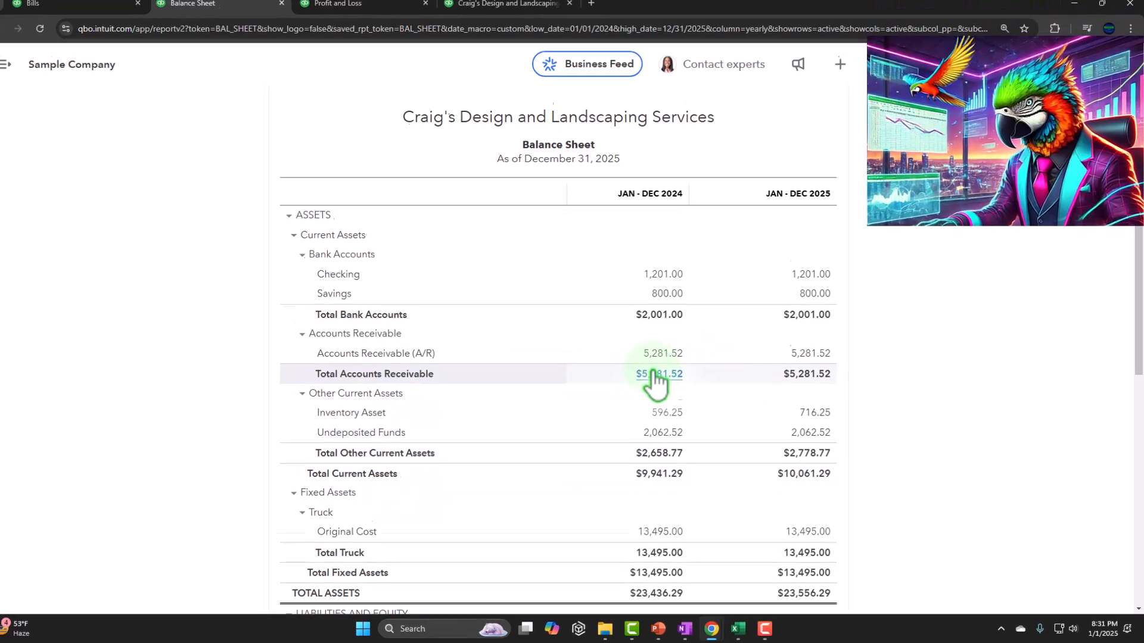
pyautogui.scroll(-6, 655, 384)
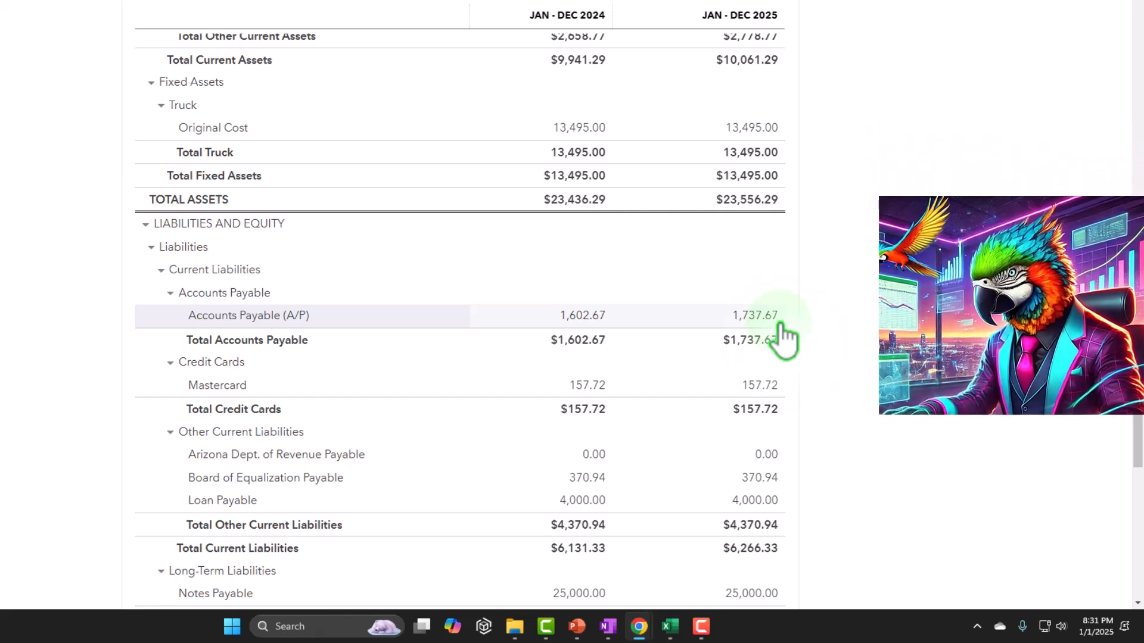
pyautogui.scroll(5, 785, 340)
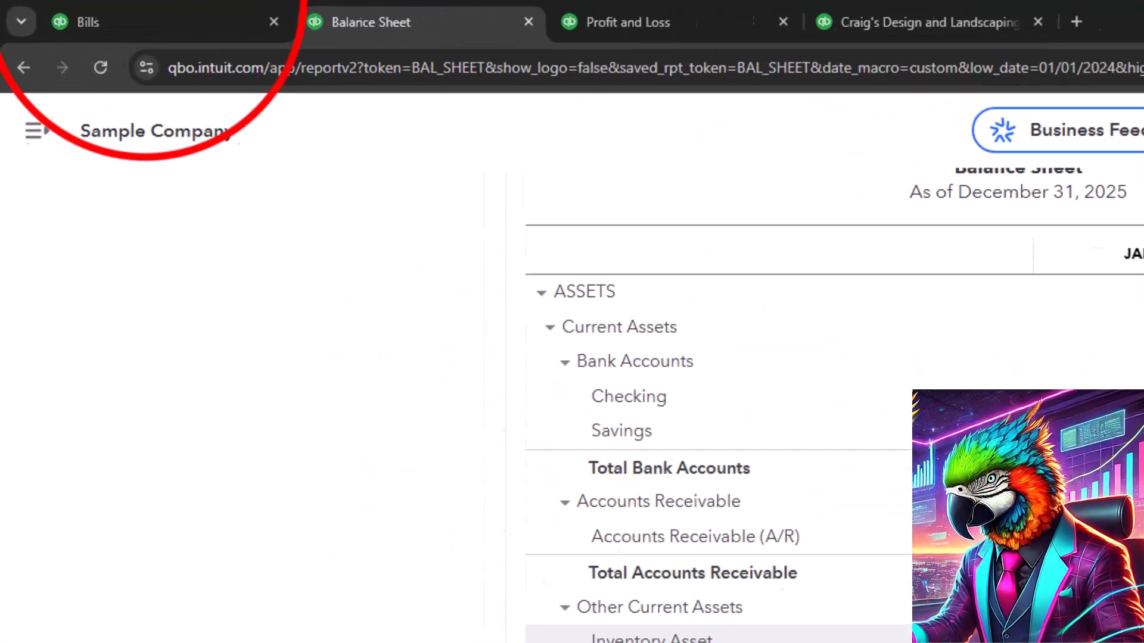
# Search the reports for "inve" and open the Inventory Valuation Summary.
pyautogui.click(90, 7)
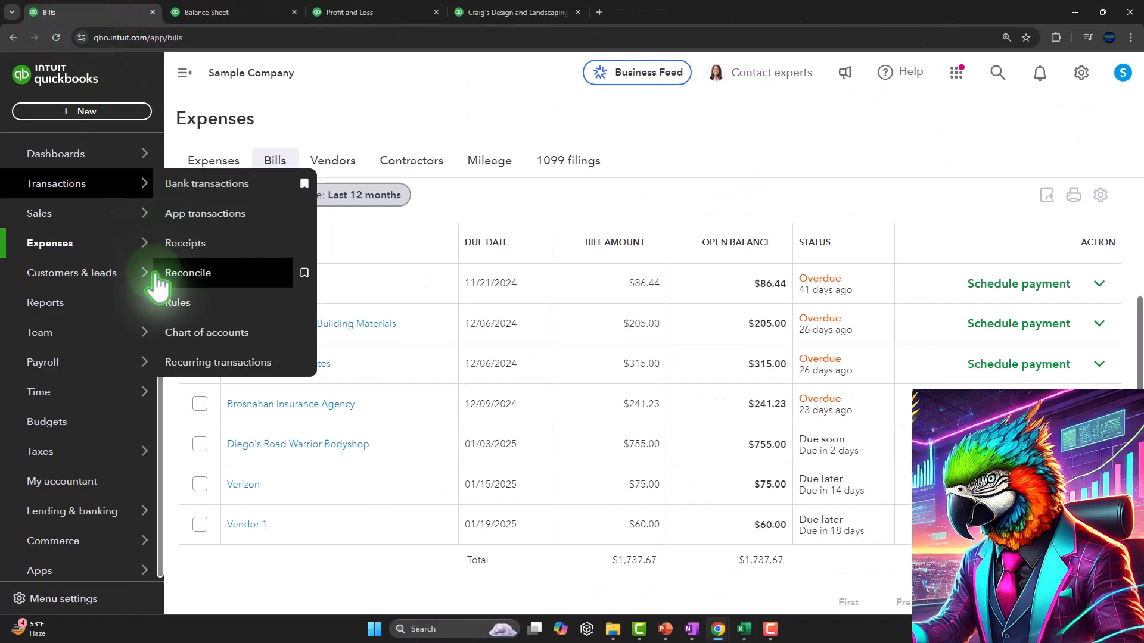
pyautogui.moveTo(90, 451)
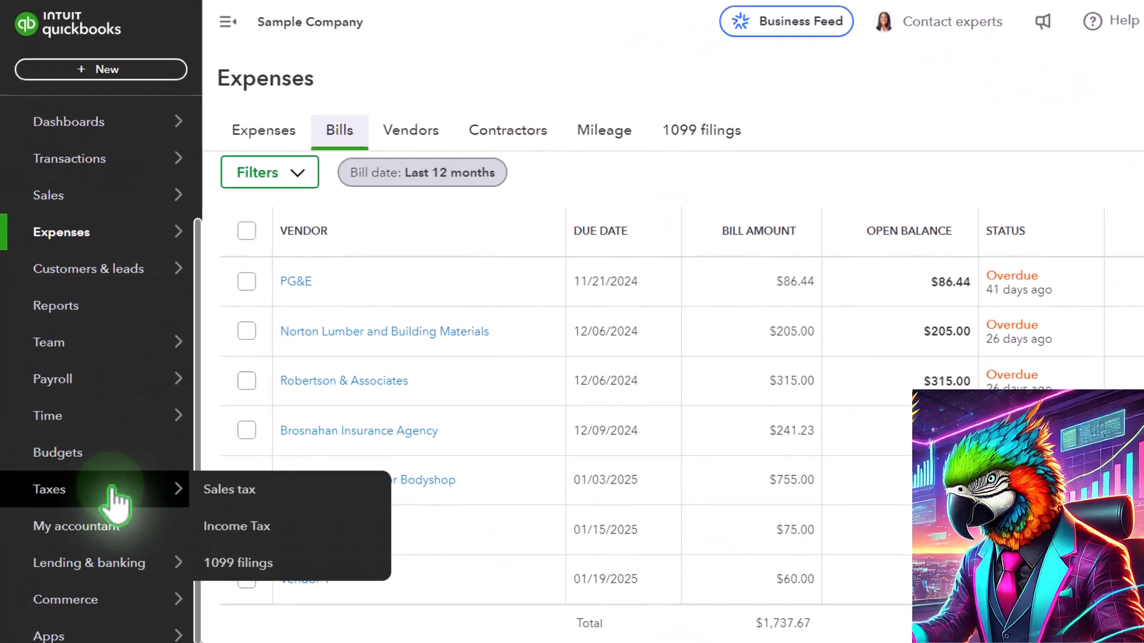
pyautogui.click(45, 304)
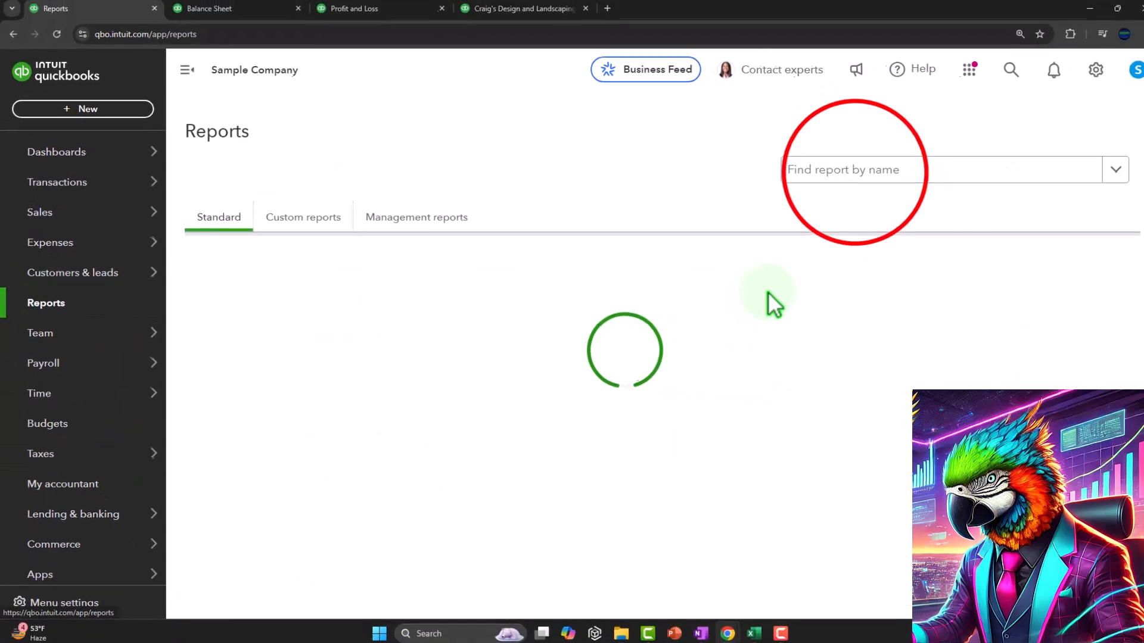
pyautogui.click(852, 170)
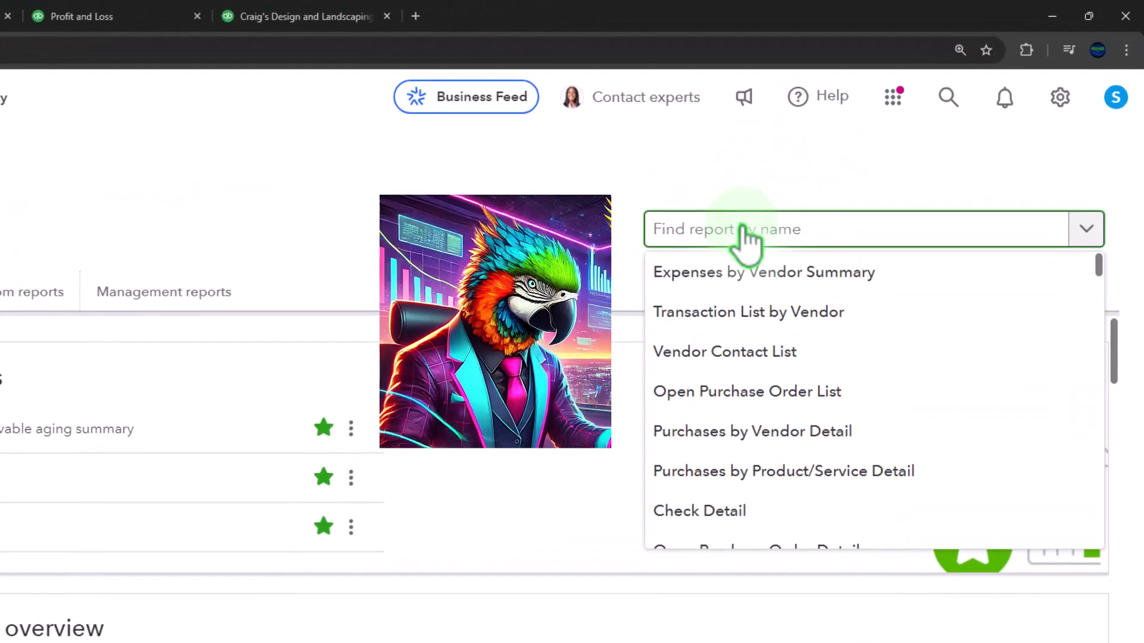
pyautogui.write('inve')
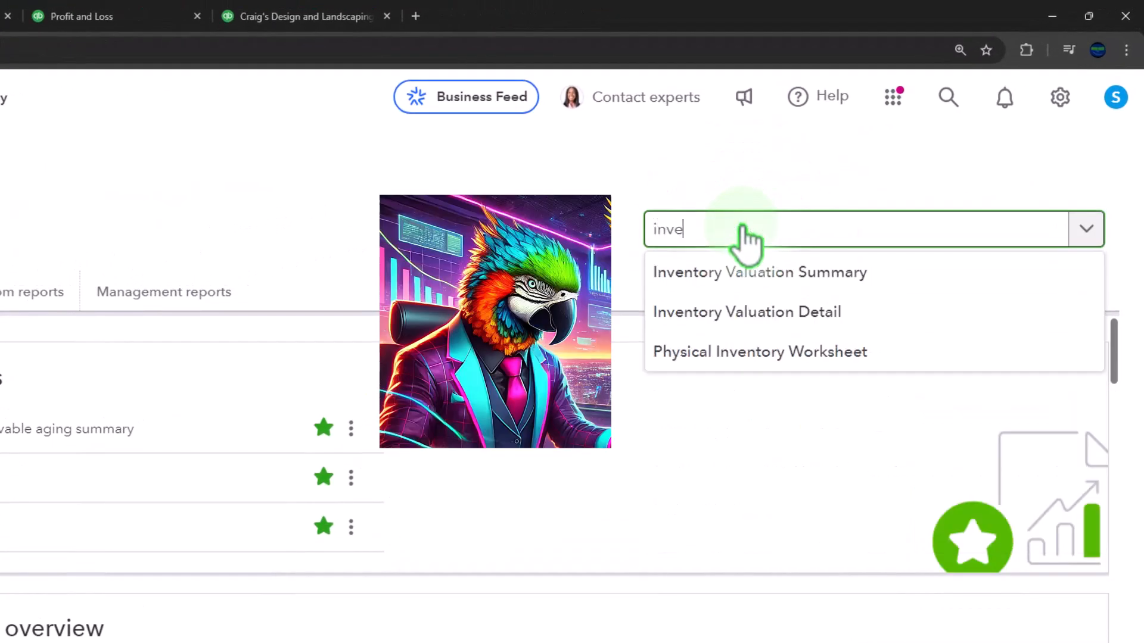
pyautogui.rightClick(750, 281)
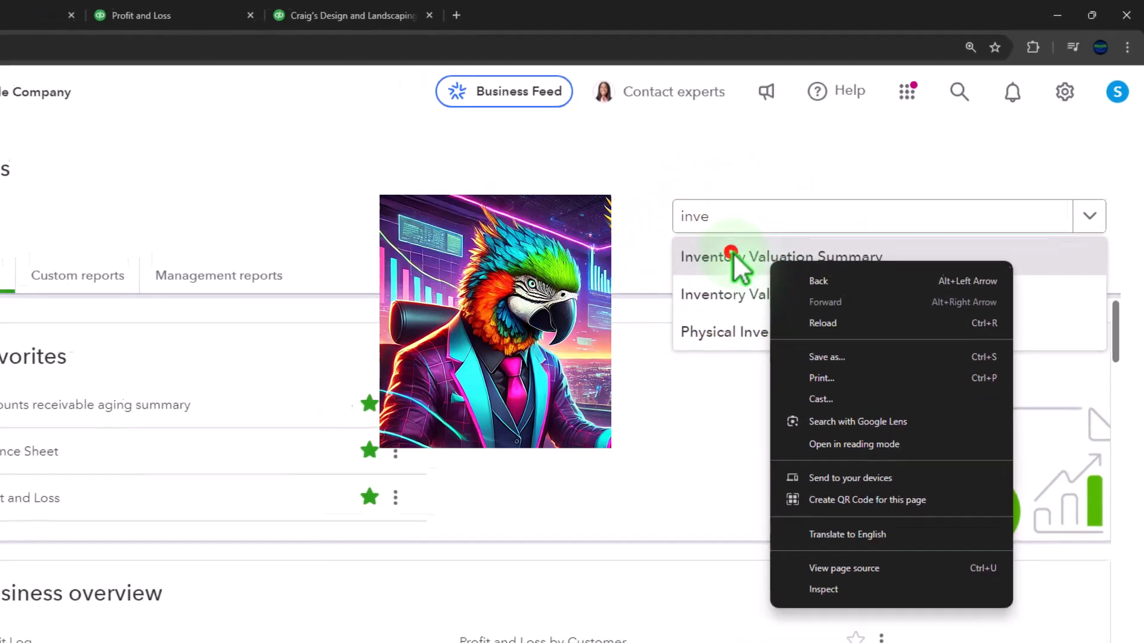
pyautogui.click(736, 272)
# Set the Inventory Valuation Summary's as-of date to 12/31/2025 and collapse the navigation menu.
pyautogui.scroll(-3, 463, 271)
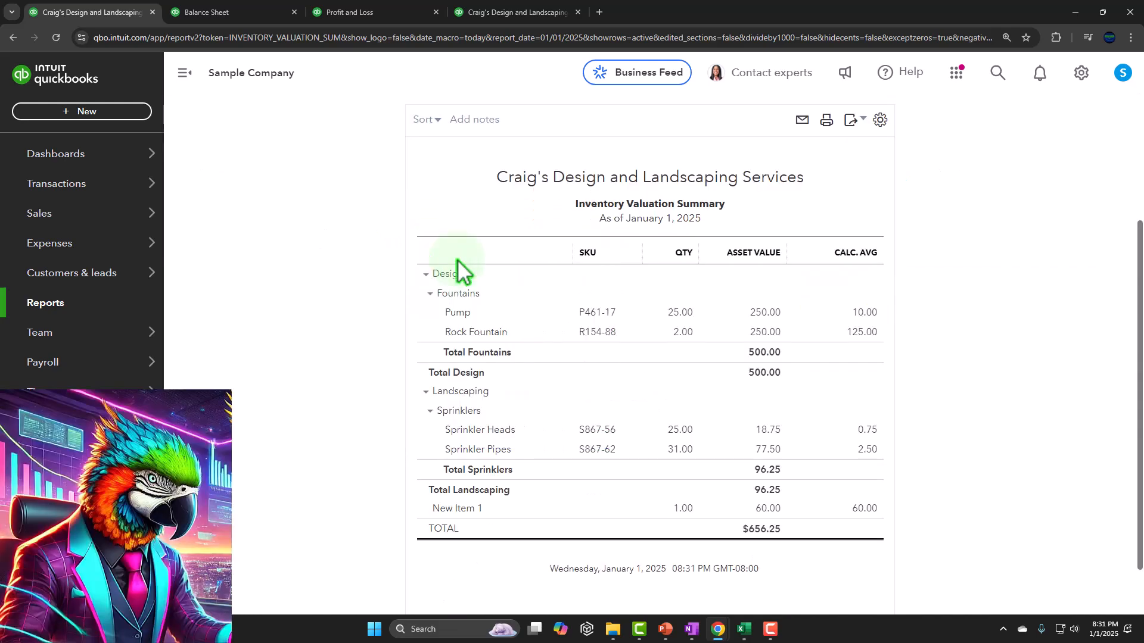
pyautogui.scroll(3, 458, 332)
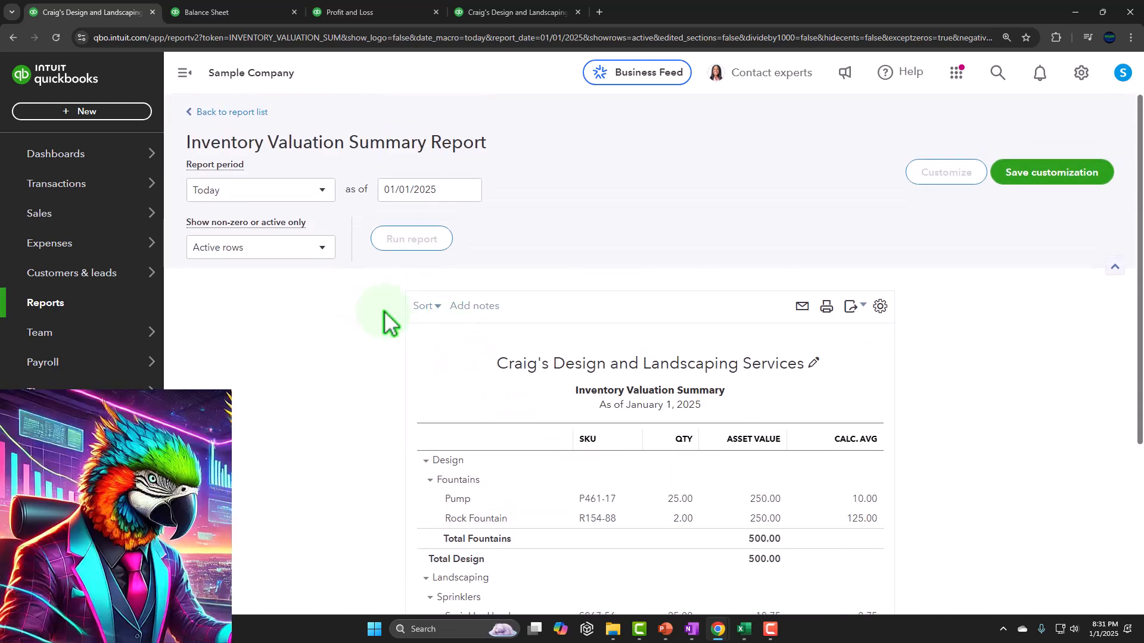
pyautogui.click(440, 188)
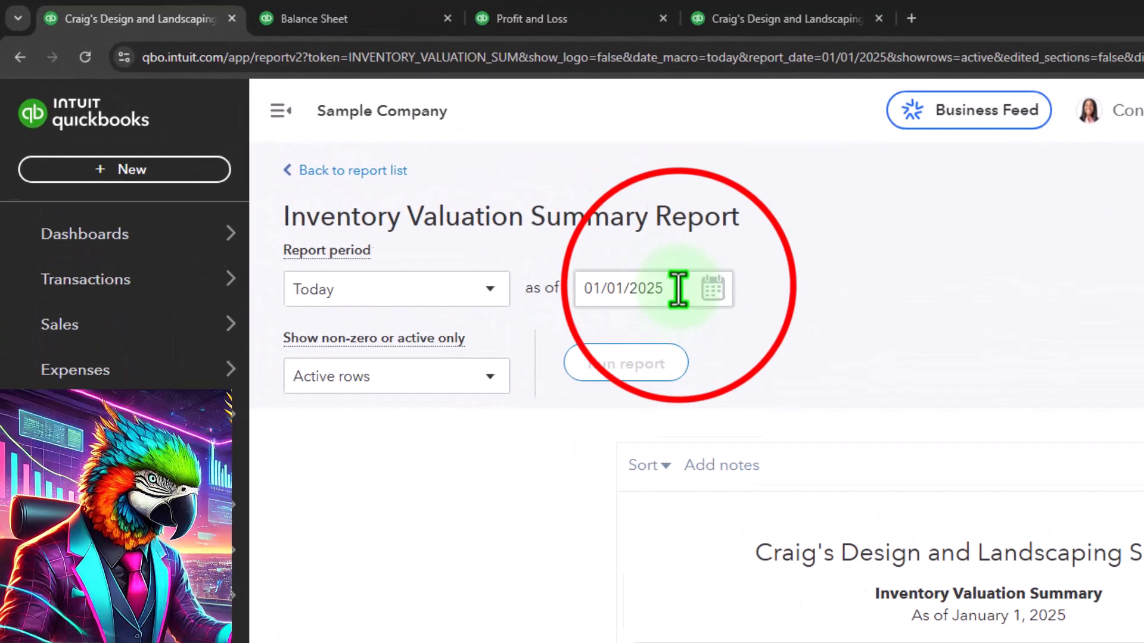
pyautogui.moveTo(31, 188)
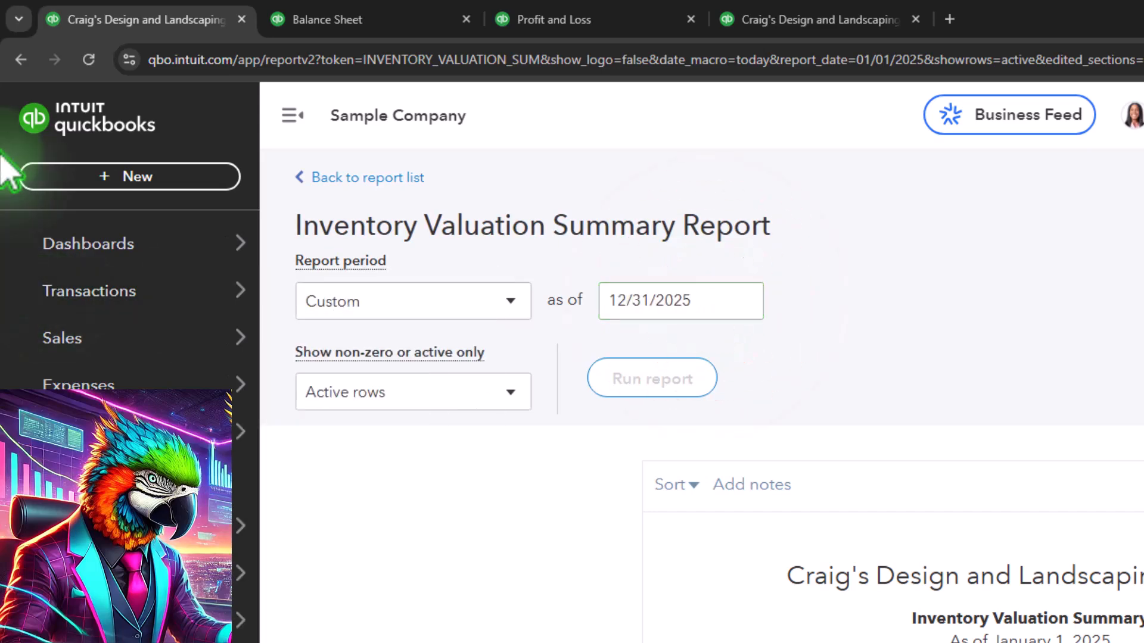
pyautogui.click(287, 116)
# Compare the Inventory Valuation Summary total with the 2025 Inventory Asset balance on the Balance Sheet, then return to the valuation report.
pyautogui.scroll(-1, 470, 471)
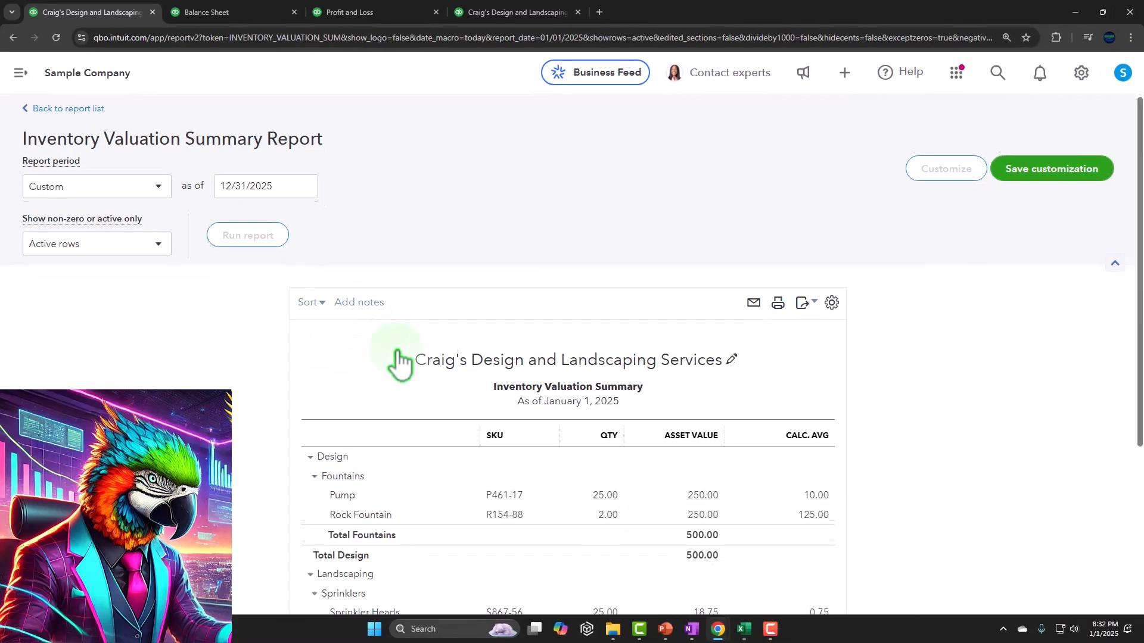
pyautogui.scroll(-2, 495, 524)
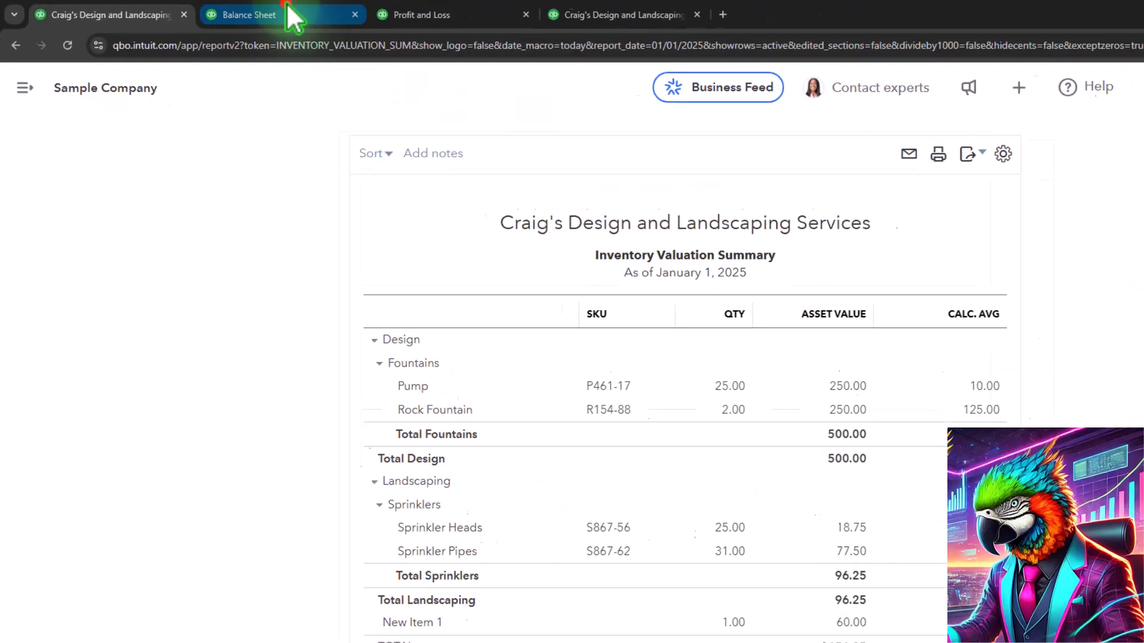
pyautogui.click(297, 12)
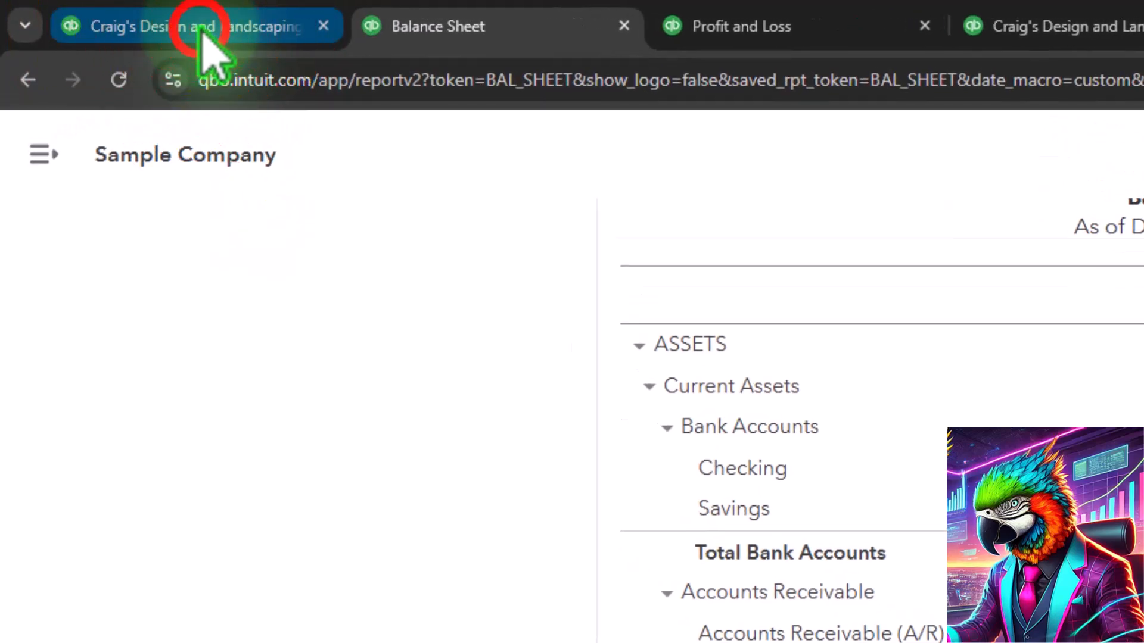
pyautogui.click(200, 31)
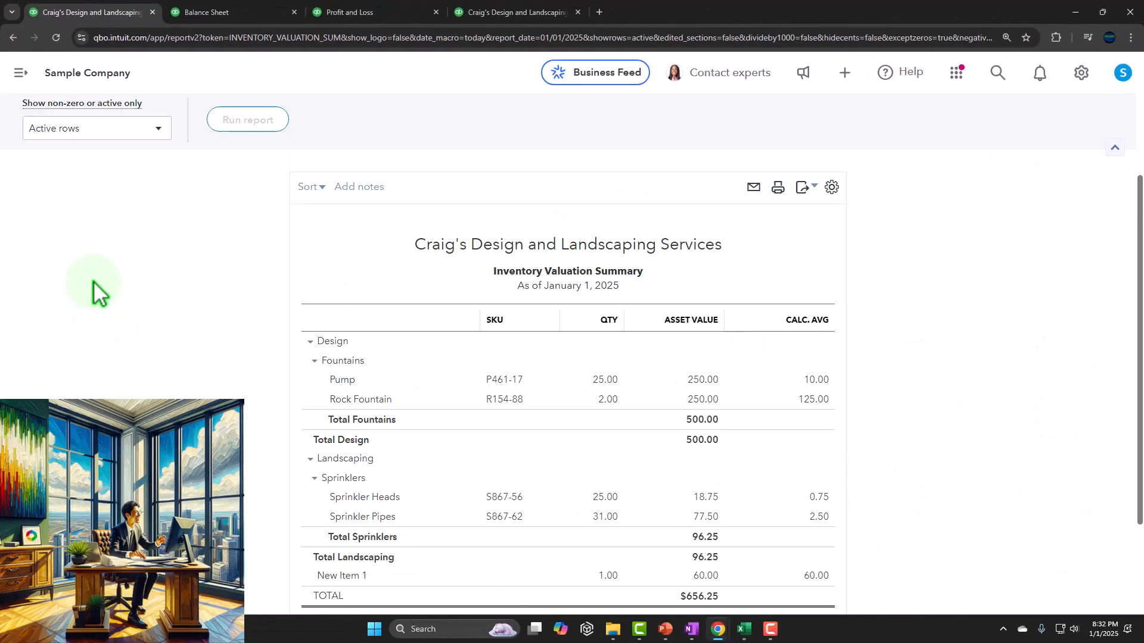
# Try the as-of dates 01/31/2025 and 12/31/2024 on the Inventory Valuation Summary.
pyautogui.scroll(2, 131, 298)
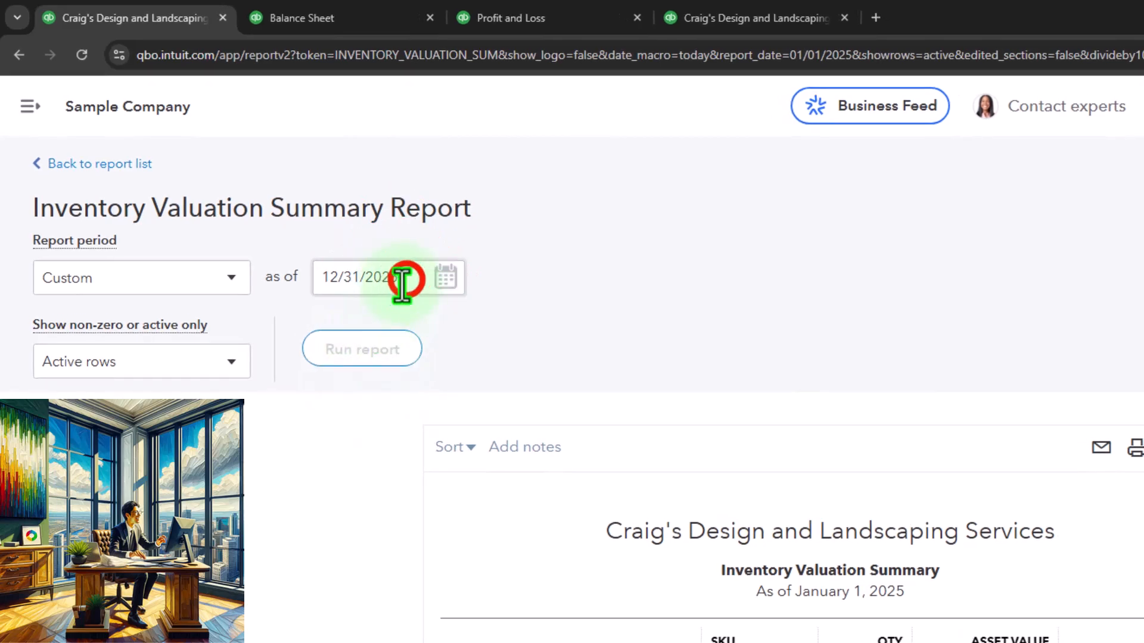
pyautogui.click(444, 287)
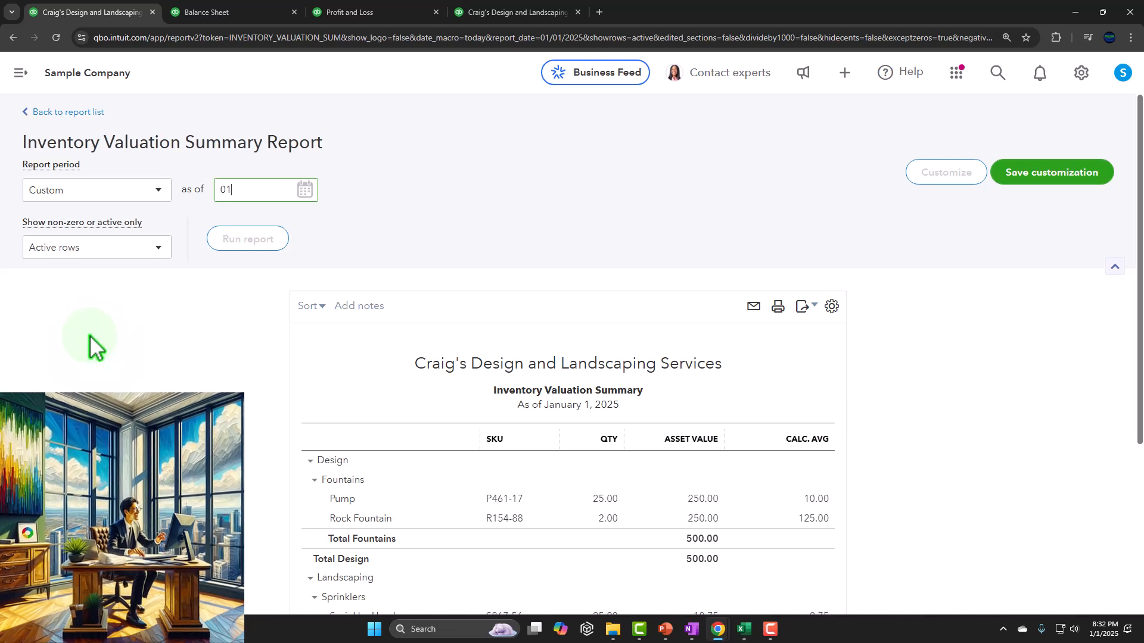
pyautogui.write('01/31/2025')
pyautogui.press('Tab')
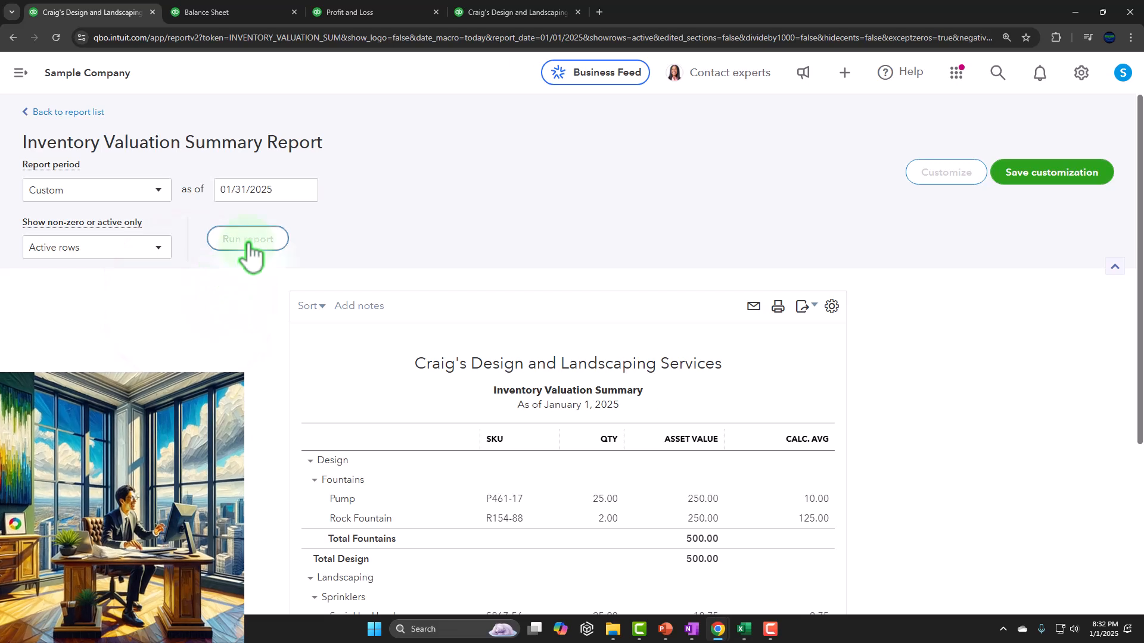
pyautogui.click(279, 189)
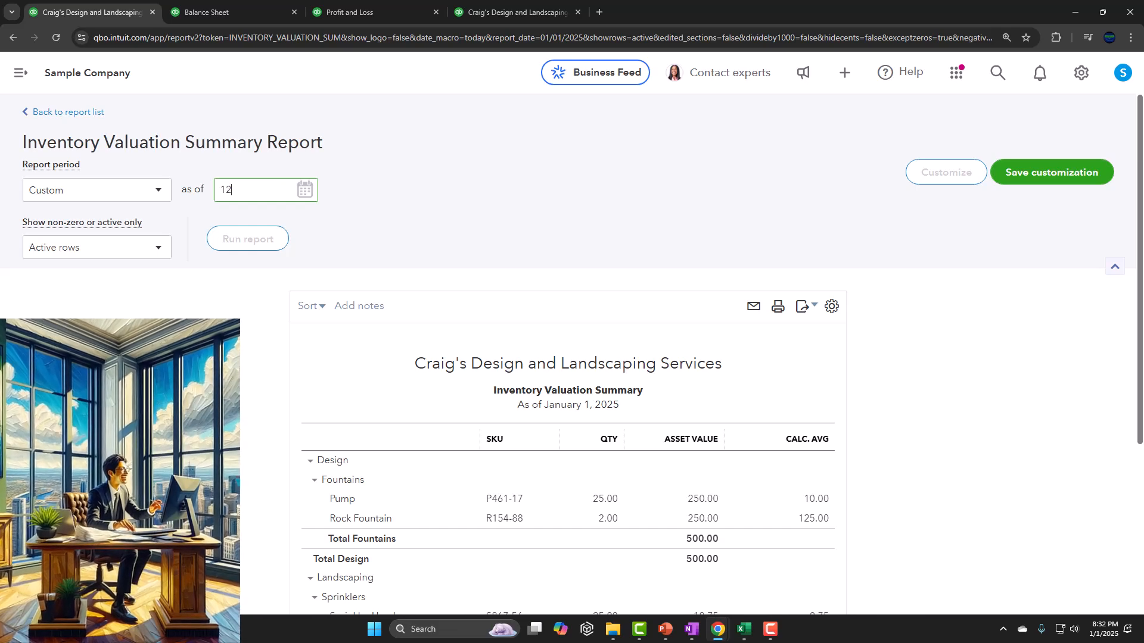
pyautogui.write('12/31/2024')
pyautogui.press('Tab')
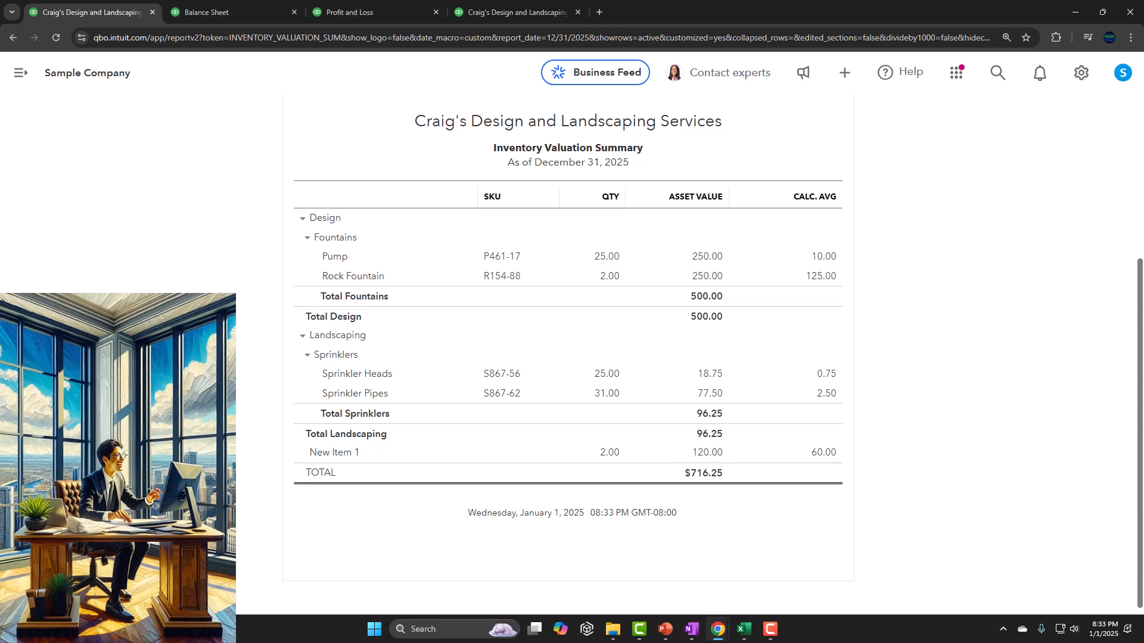
# Set the Inventory Valuation Summary's as-of date to 12/31/2025 and run the report.
pyautogui.scroll(4, 566, 357)
pyautogui.click(243, 199)
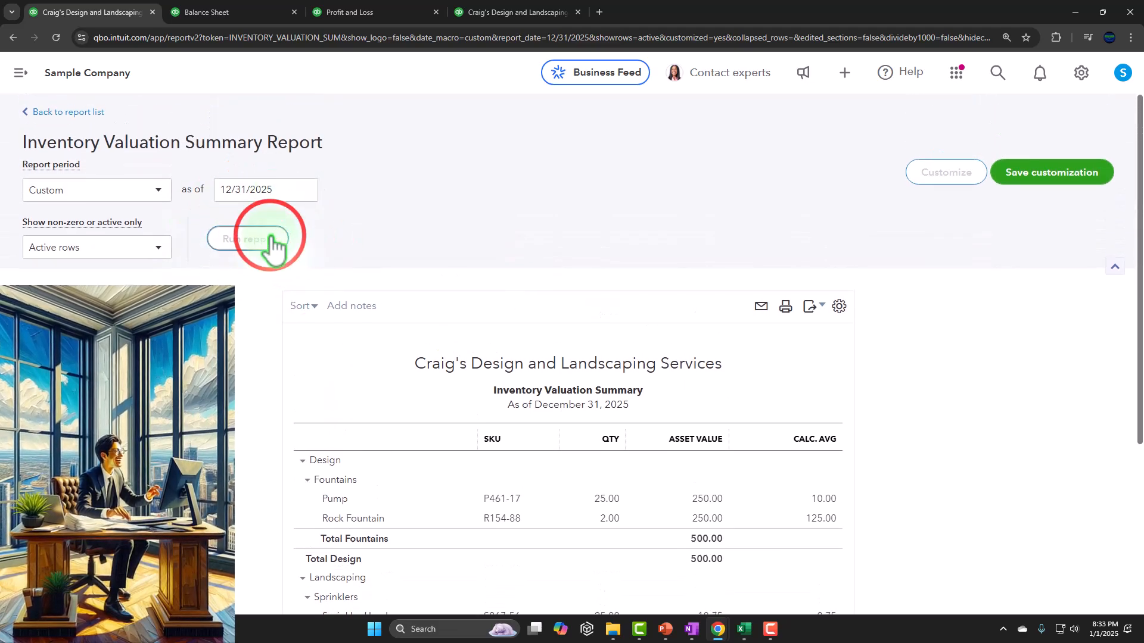
pyautogui.scroll(-3, 262, 248)
pyautogui.scroll(3, 298, 268)
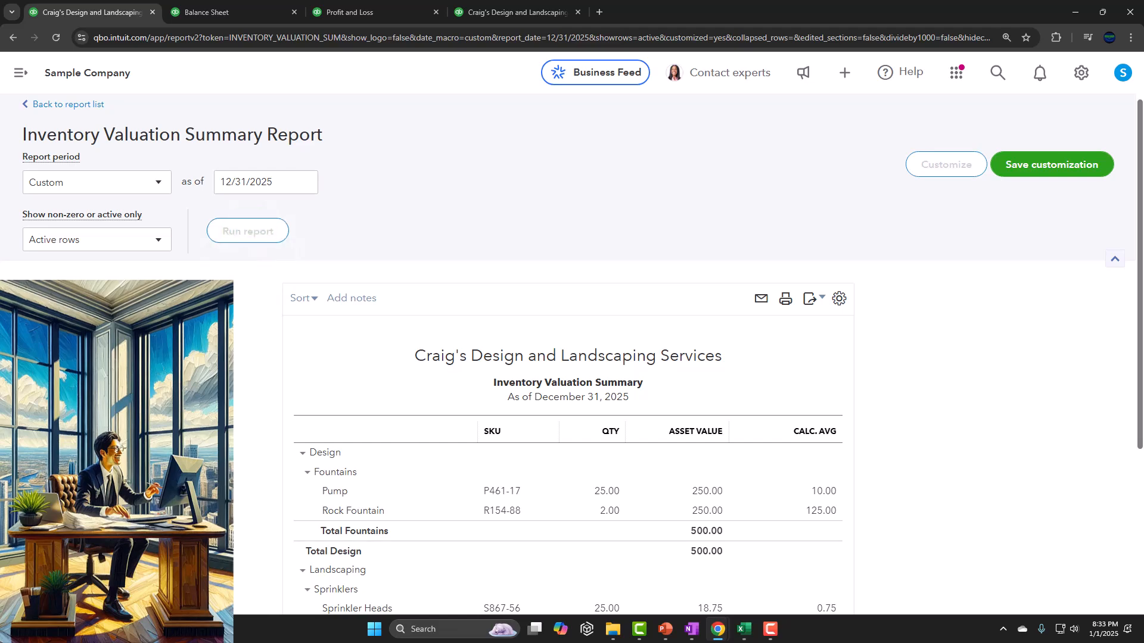
# Check the rerun Inventory Valuation Summary total against the Balance Sheet's 2025 Inventory Asset balance, then return to the valuation report.
pyautogui.scroll(-4, 483, 520)
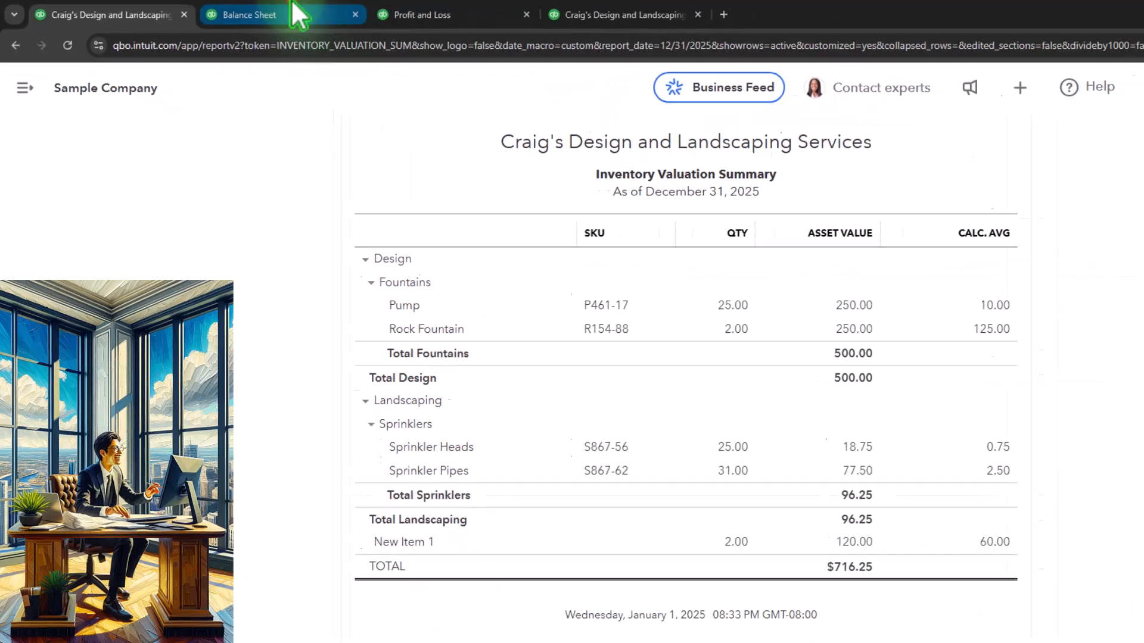
pyautogui.click(301, 12)
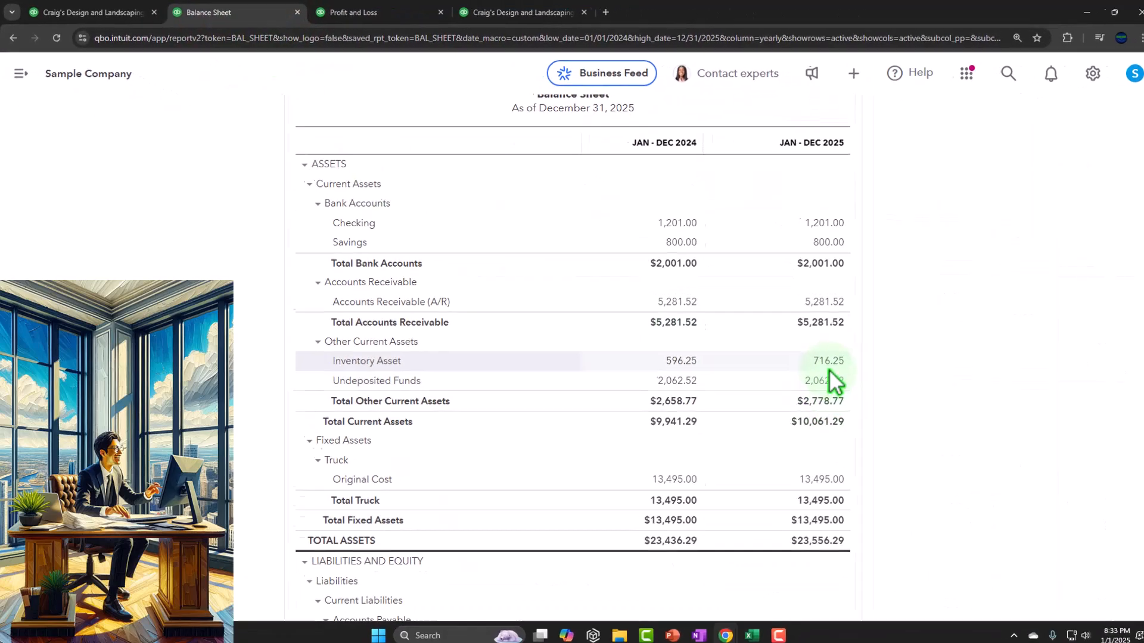
pyautogui.click(102, 13)
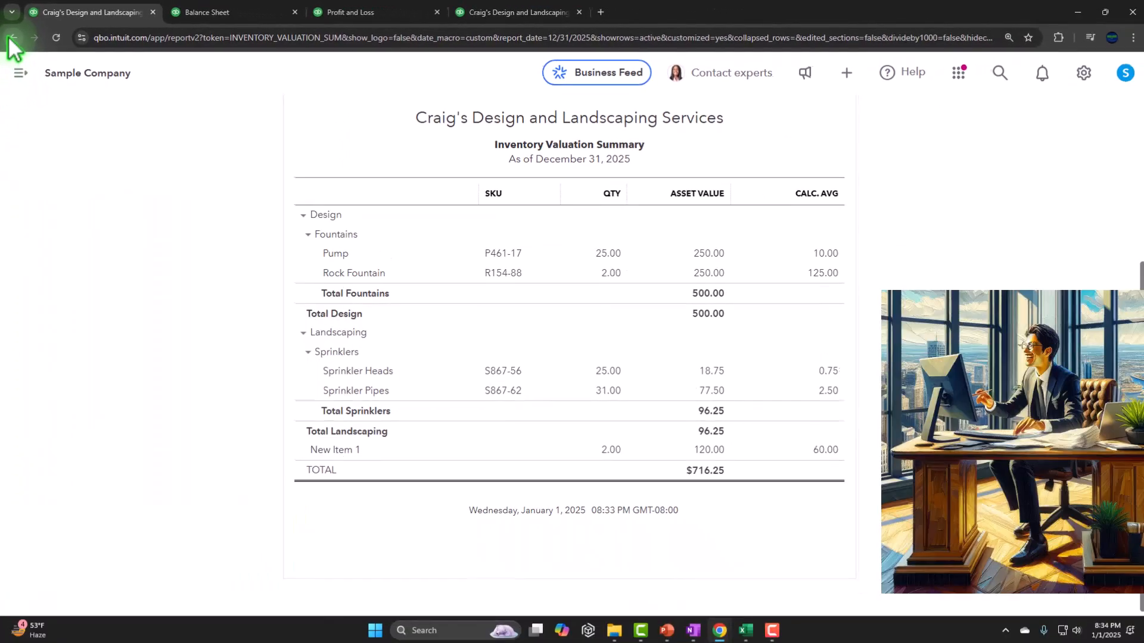
# Expand the navigation menu, open a new blank bill and expand its Category details section.
pyautogui.scroll(5, 137, 298)
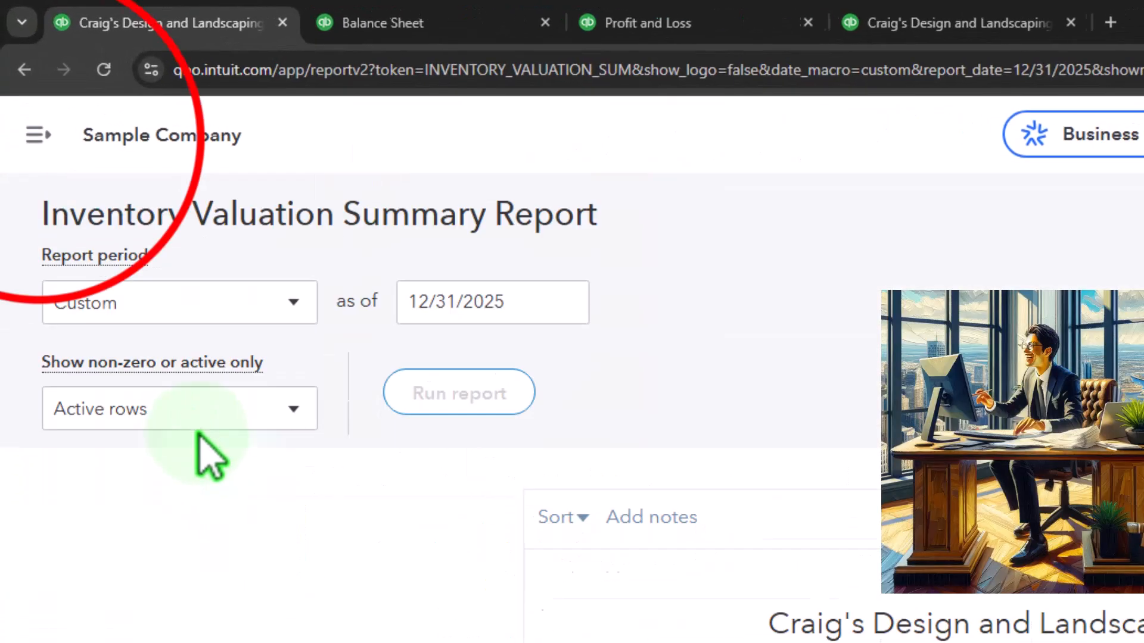
pyautogui.click(38, 135)
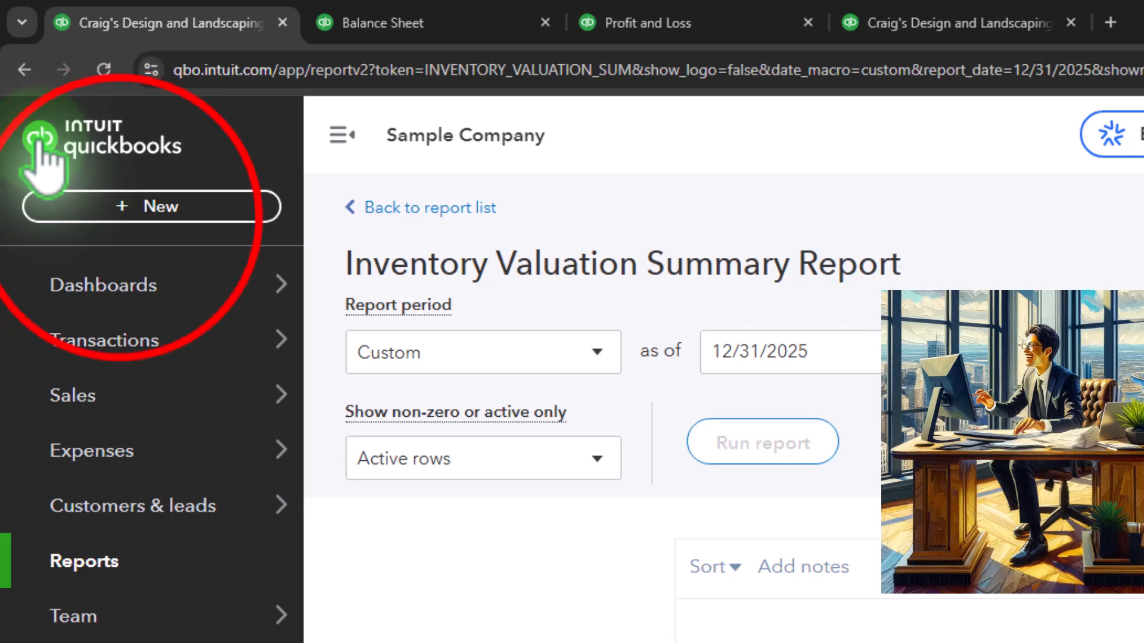
pyautogui.click(123, 222)
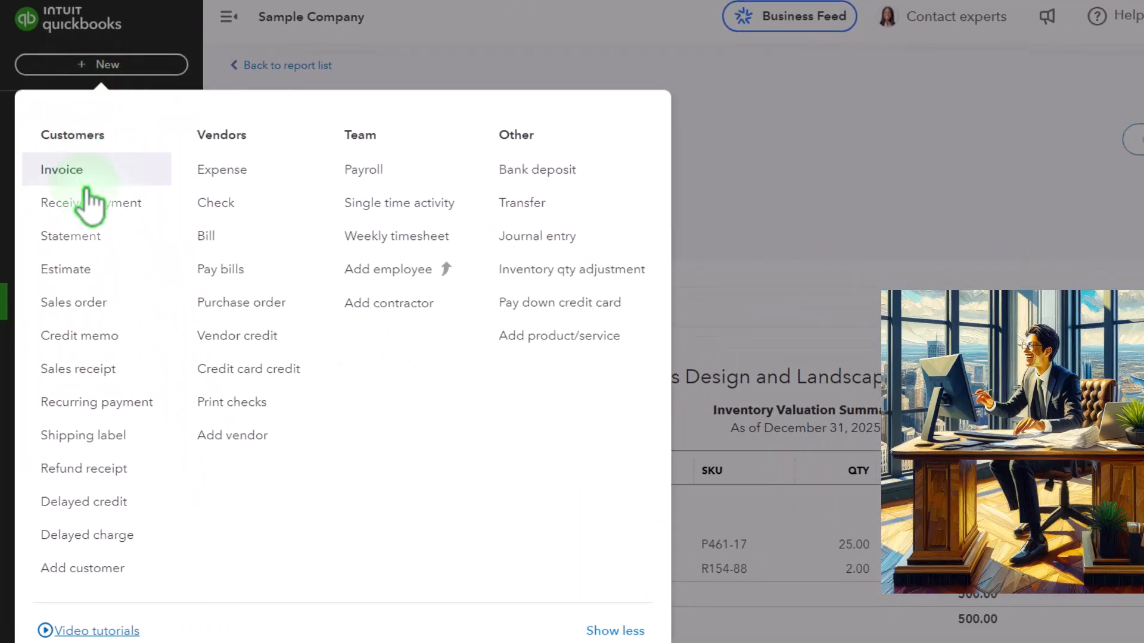
pyautogui.click(205, 237)
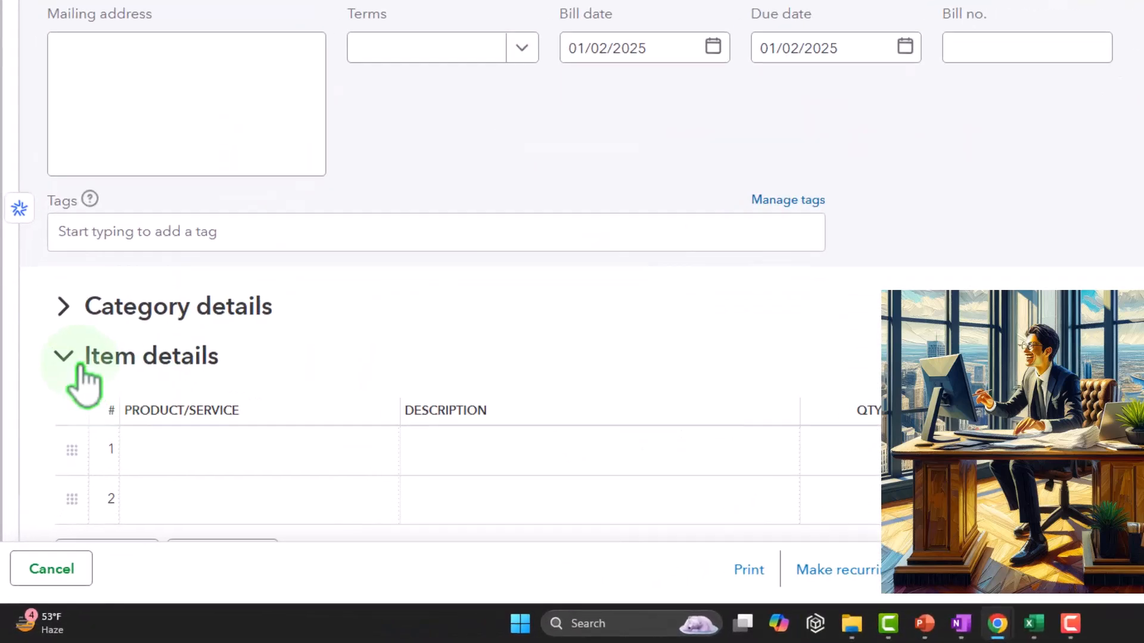
pyautogui.click(63, 306)
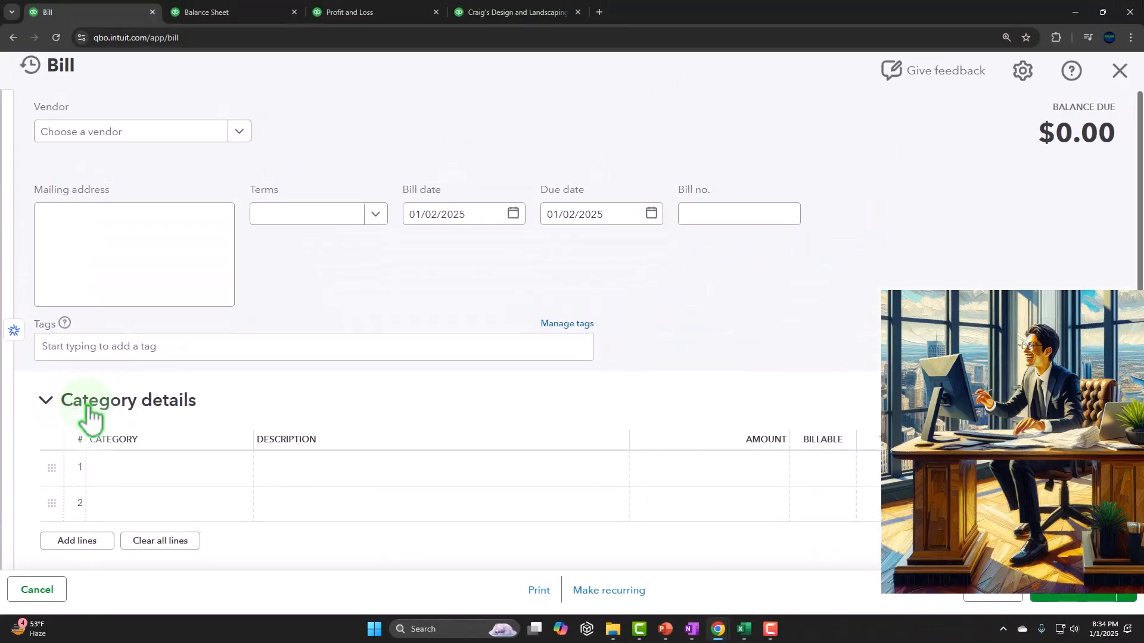
# Examine the Category details and Item details sections of the blank bill, then close it without saving.
pyautogui.scroll(-2, 127, 351)
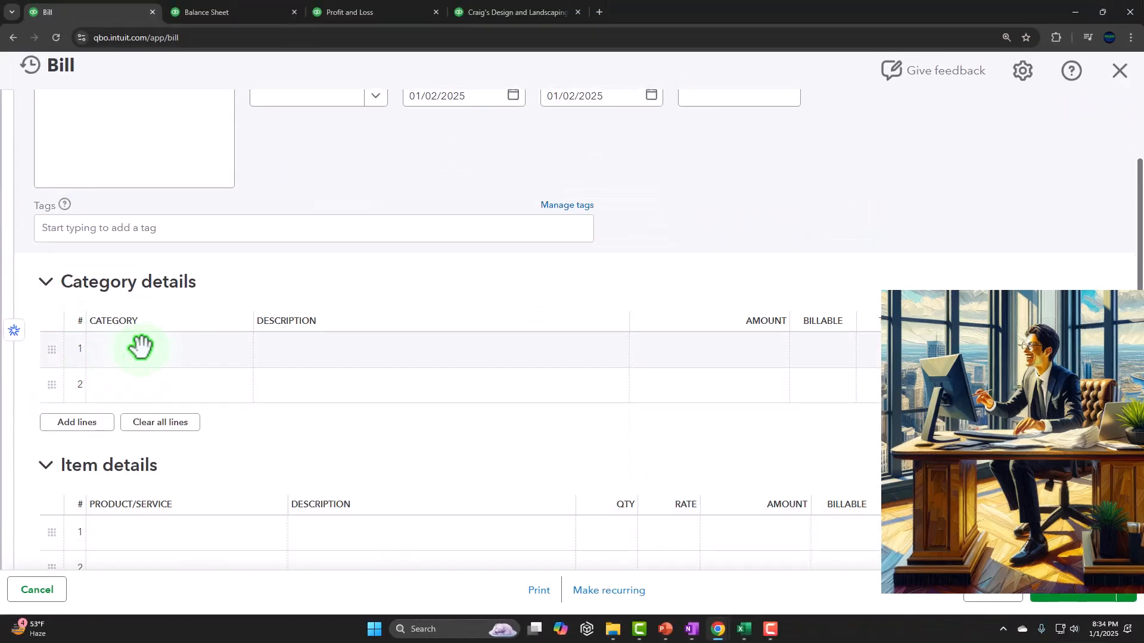
pyautogui.scroll(-3, 142, 347)
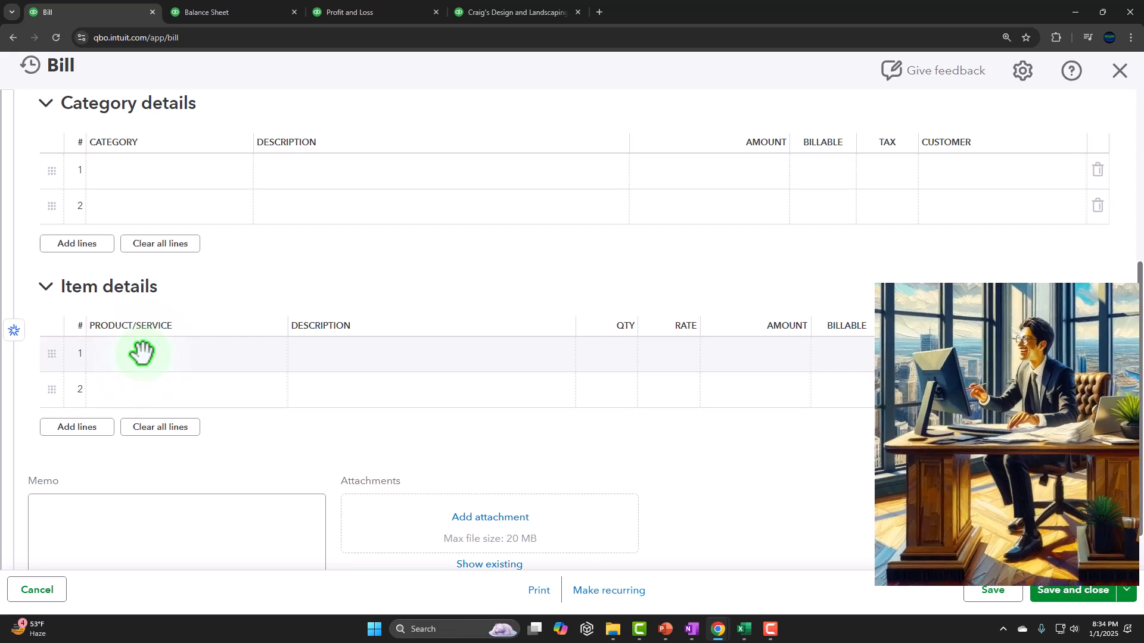
pyautogui.scroll(1, 141, 352)
pyautogui.scroll(1, 143, 353)
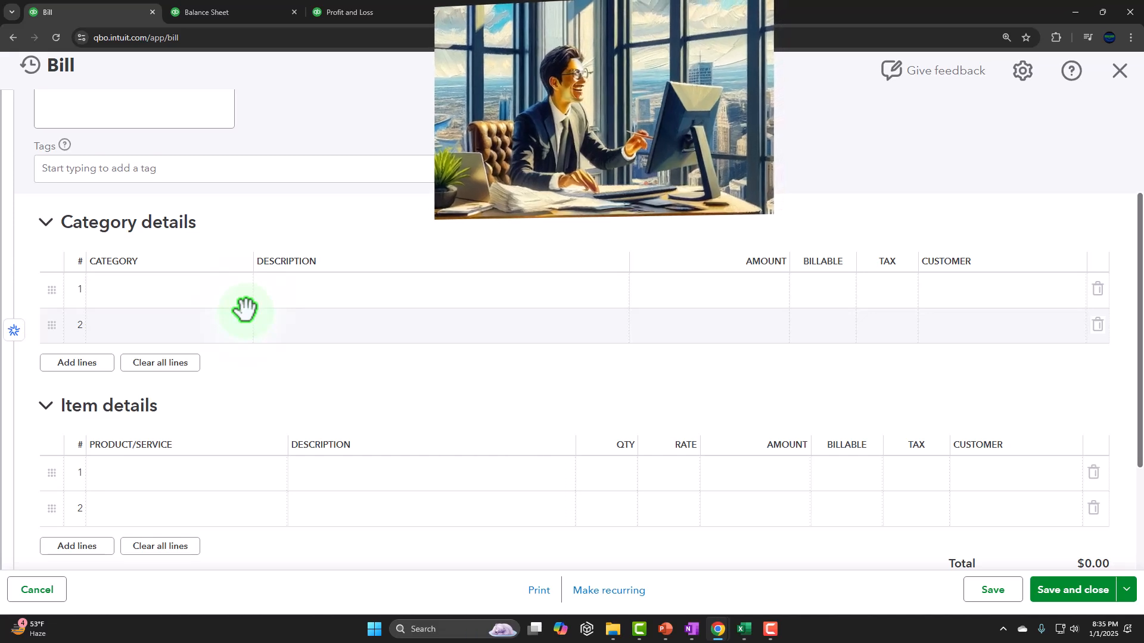
pyautogui.scroll(-1, 245, 319)
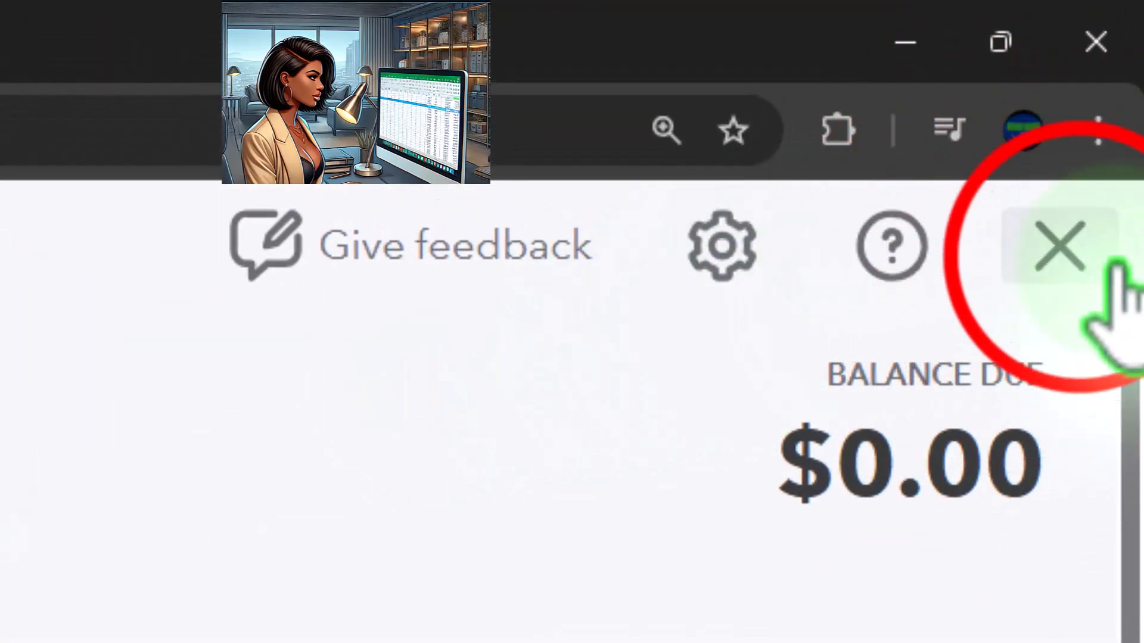
pyautogui.click(1090, 223)
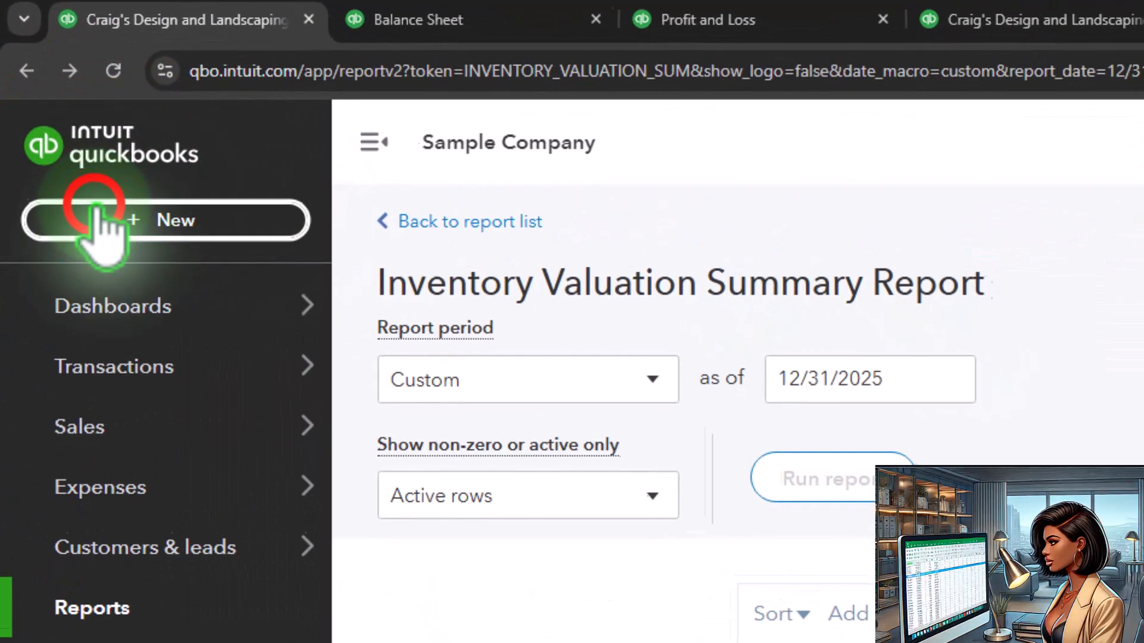
# Open the list of new transaction types to review the vendor forms.
pyautogui.click(97, 219)
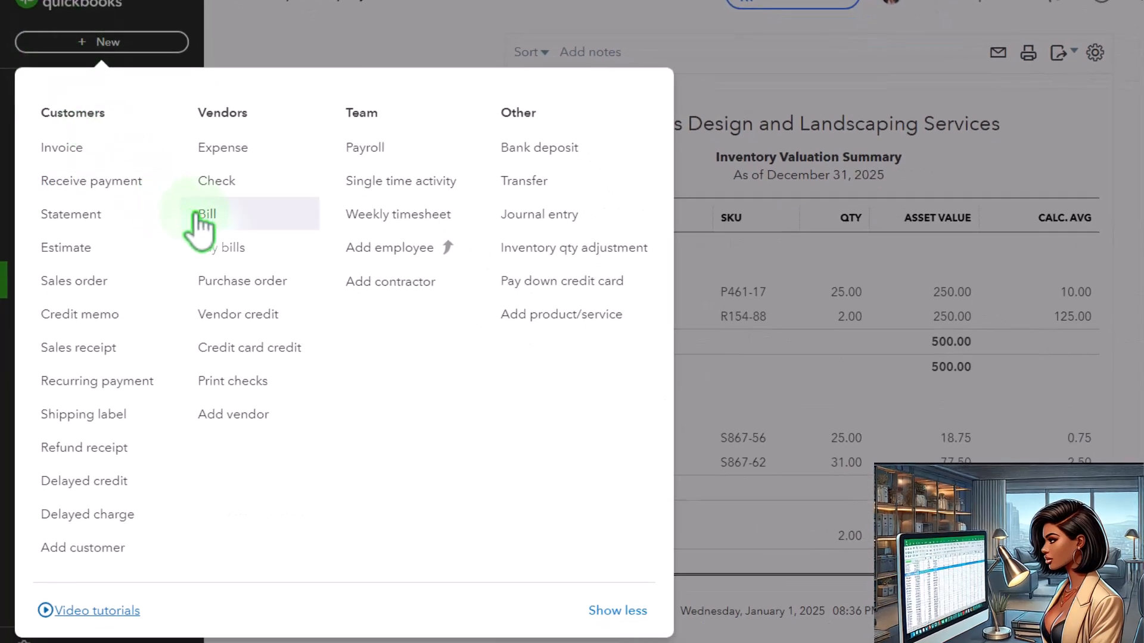